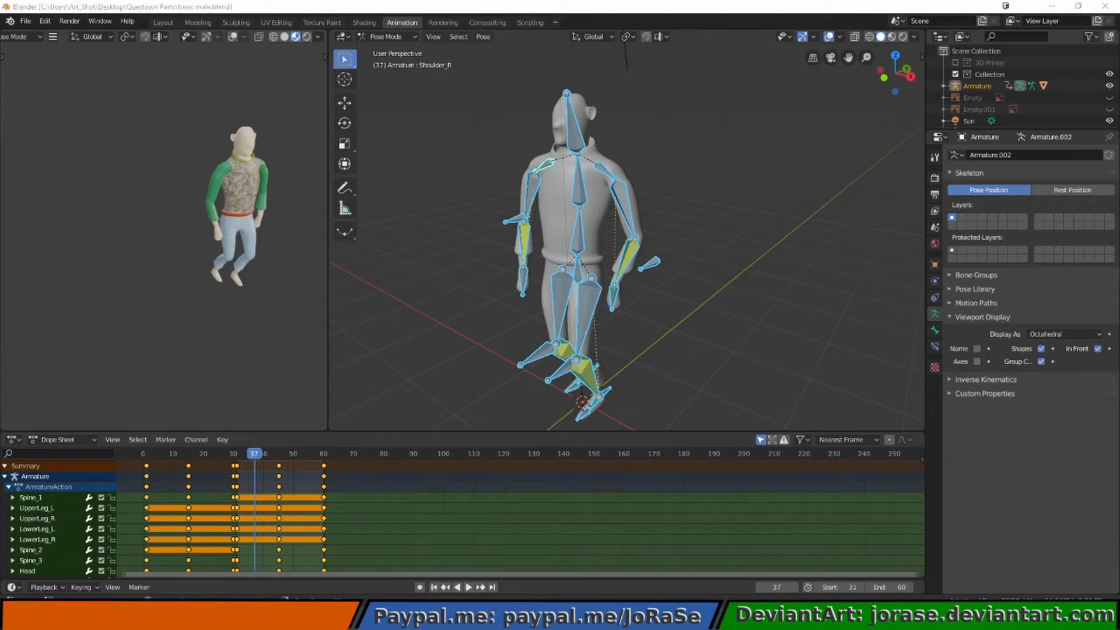
# - Review the start and end frames of the animations listed in CharAnimlist.txt
pyautogui.moveTo(0, 286); pyautogui.dragTo(455, 220)
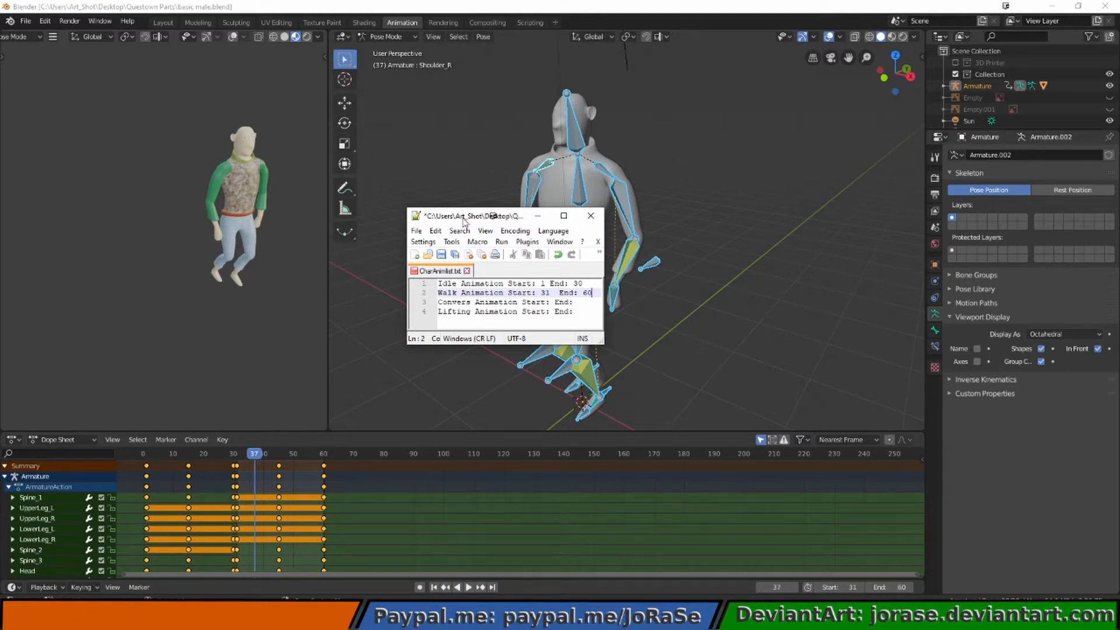
pyautogui.moveTo(467, 217); pyautogui.dragTo(0, 289)
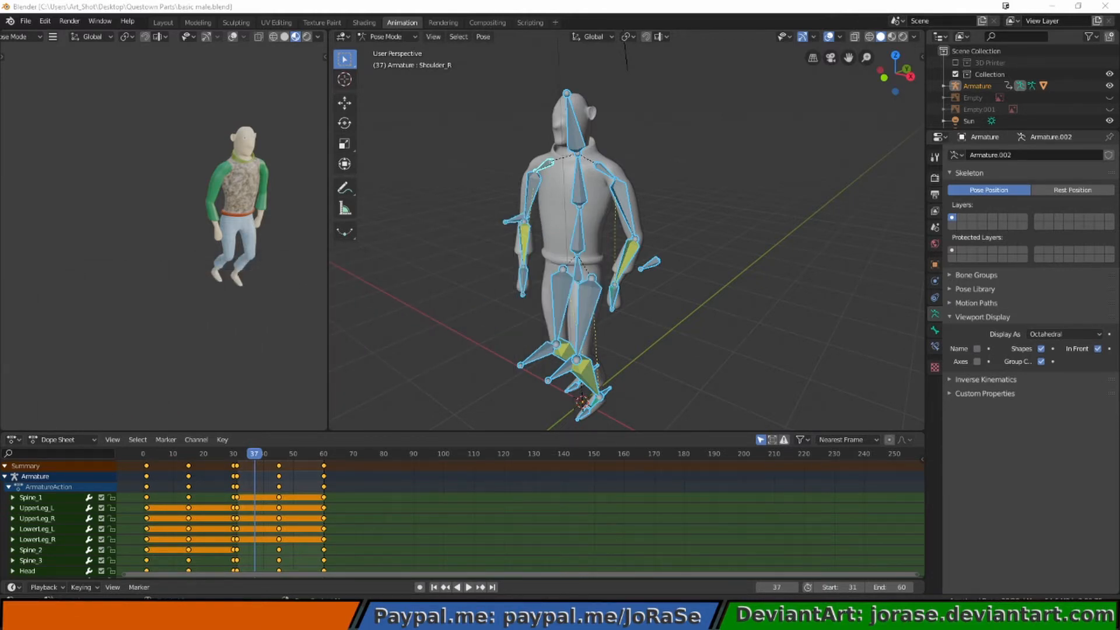
pyautogui.click(524, 9)
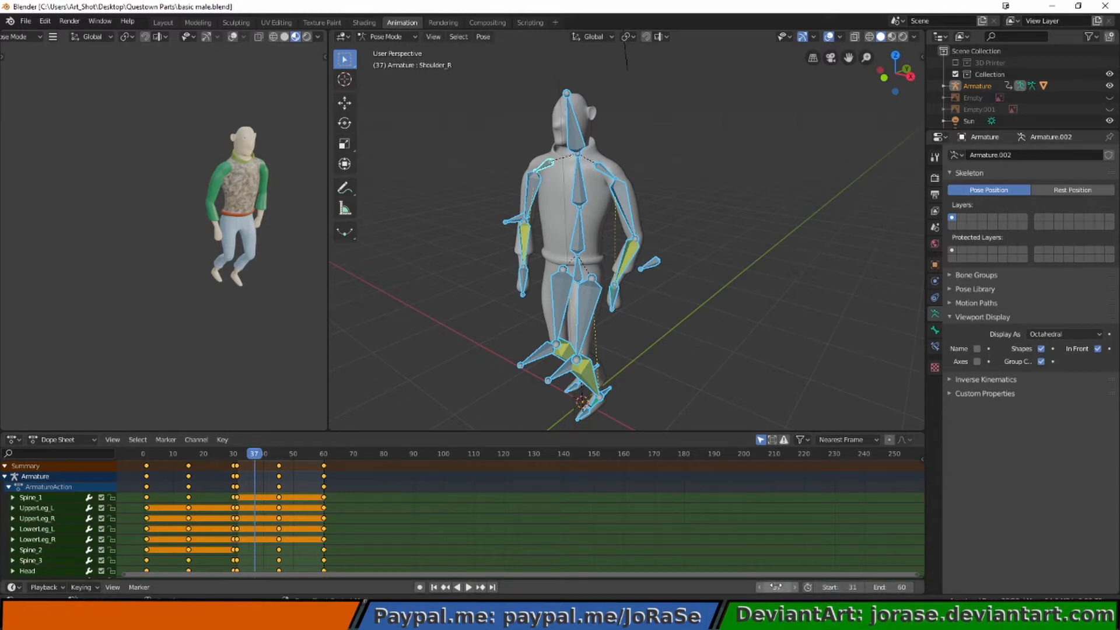
# - Set the current frame to 61
pyautogui.click(775, 583)
pyautogui.write('61')
pyautogui.press('Return')
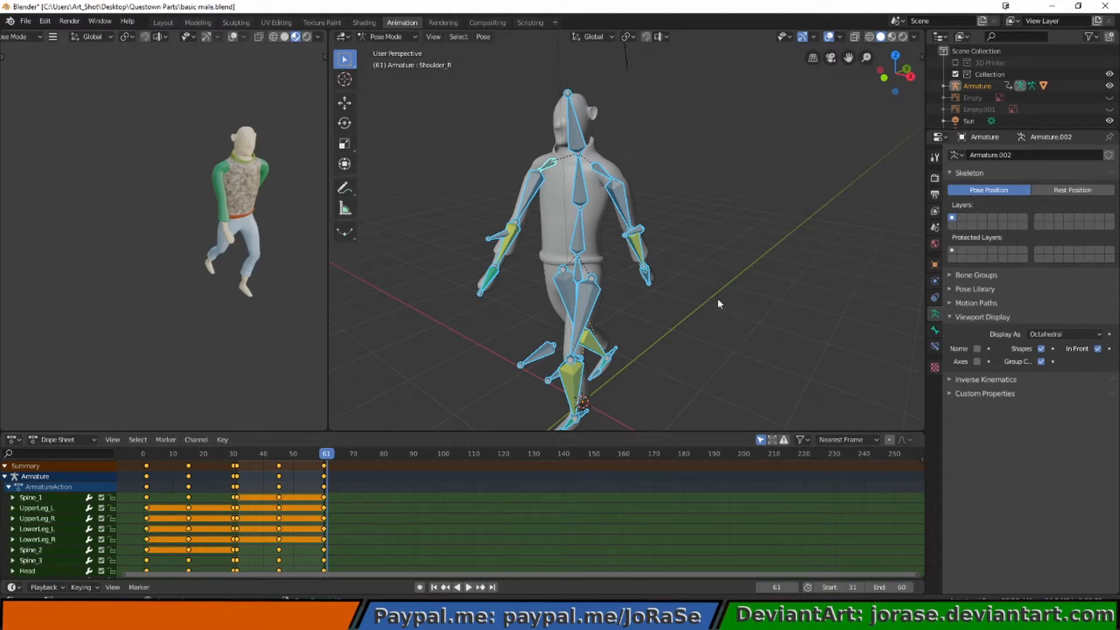
# - Clear the transforms of all the armature's bones to reset the pose at frame 61
pyautogui.click(483, 37)
pyautogui.click(520, 127)
pyautogui.press('a')
pyautogui.click(481, 38)
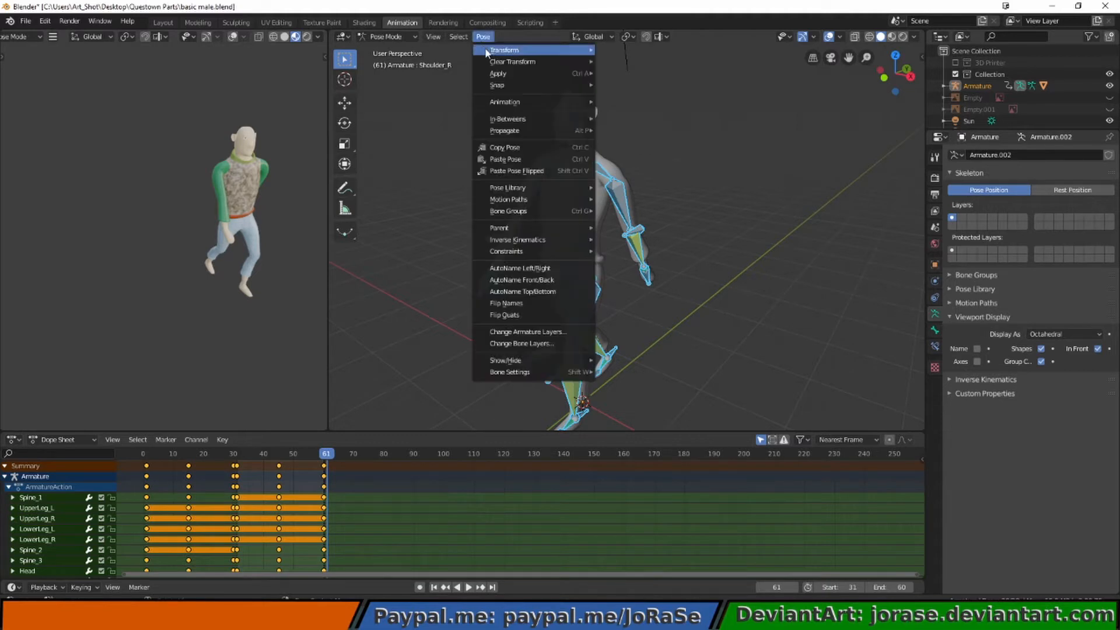
pyautogui.moveTo(513, 61)
pyautogui.click(617, 63)
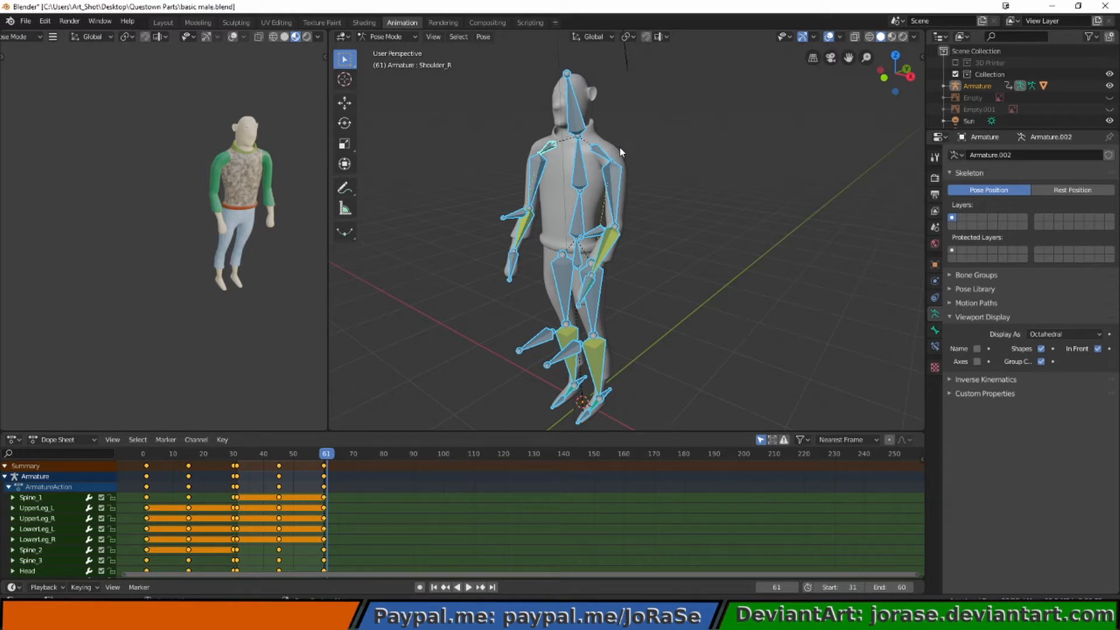
# - In the side view, move Hand_L_IK about 0.35 m forward and 0.4 m up, and rotate the hand to point forward and slightly upward
pyautogui.press('KP_3')
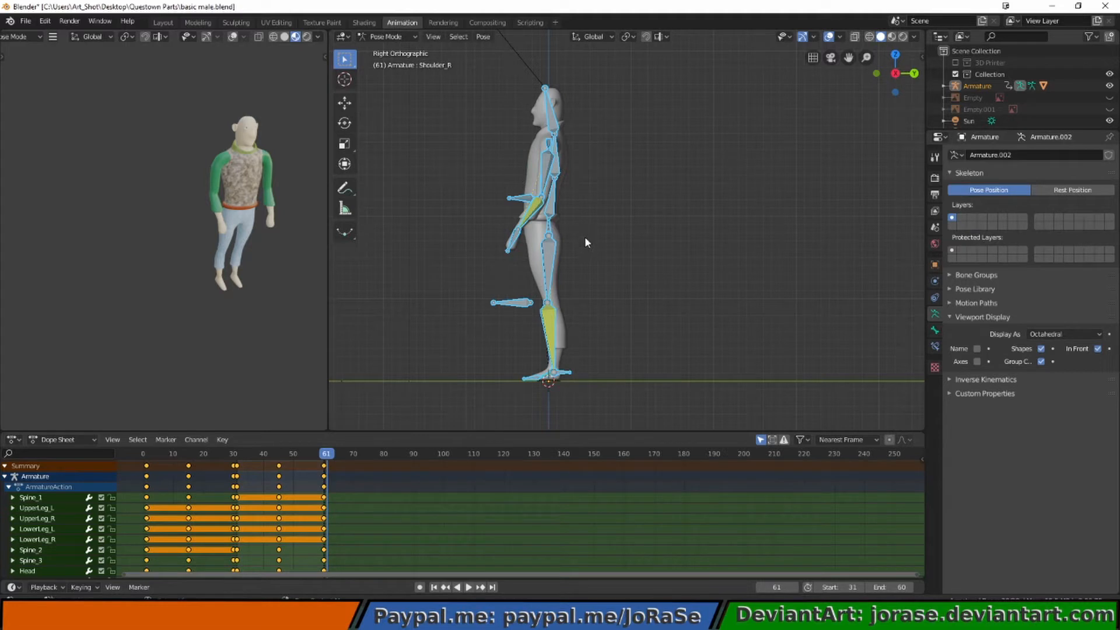
pyautogui.moveTo(585, 236); pyautogui.dragTo(623, 296, button='middle')
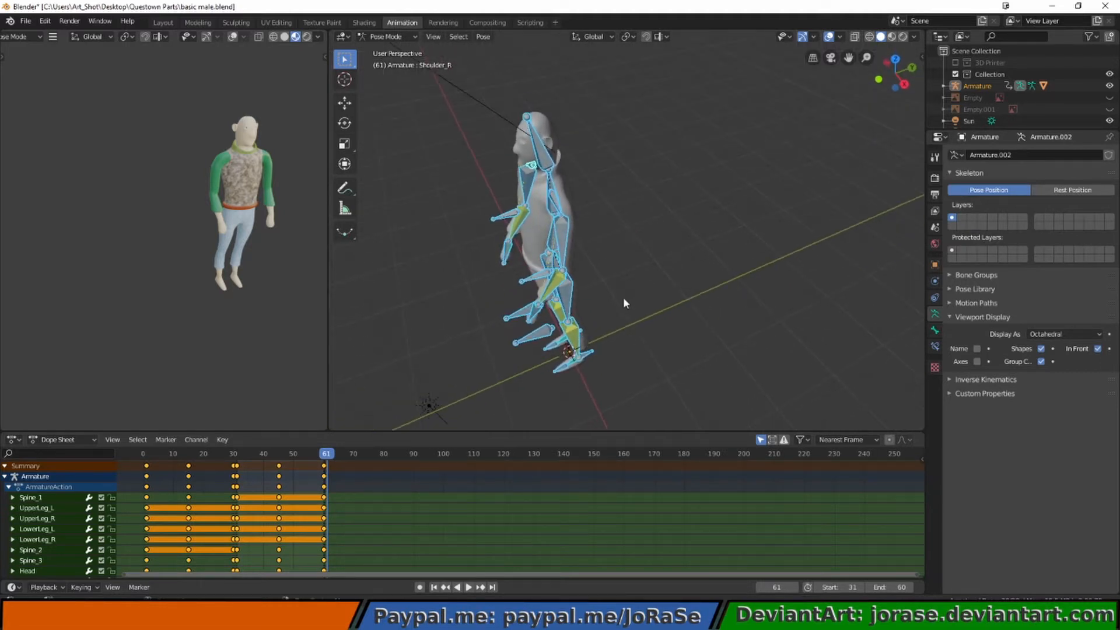
pyautogui.click(532, 315)
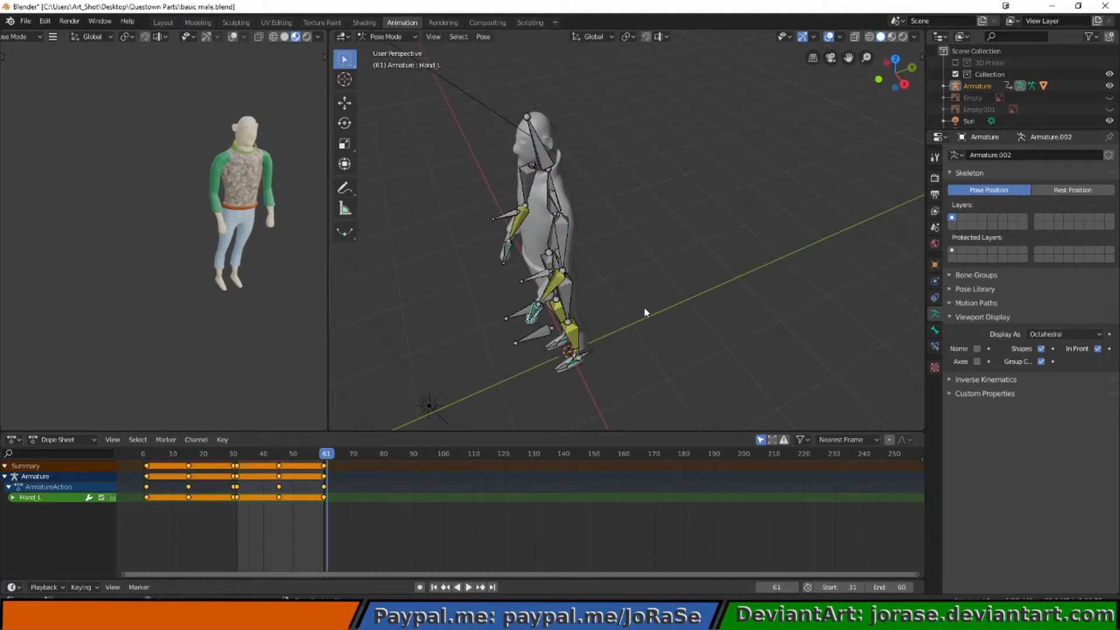
pyautogui.press('KP_3')
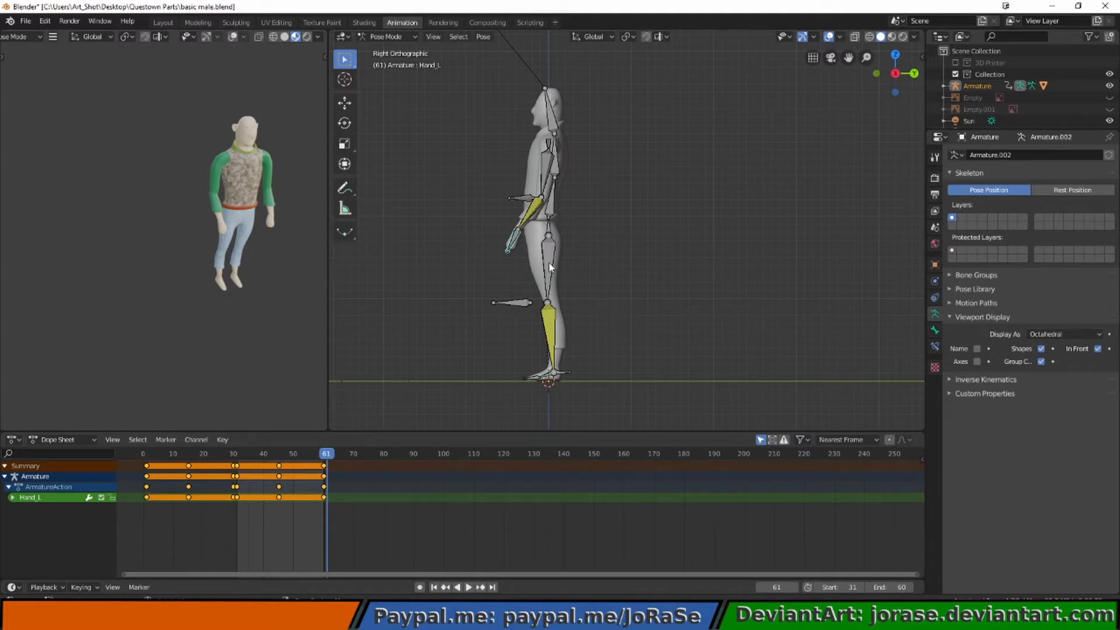
pyautogui.press('a')
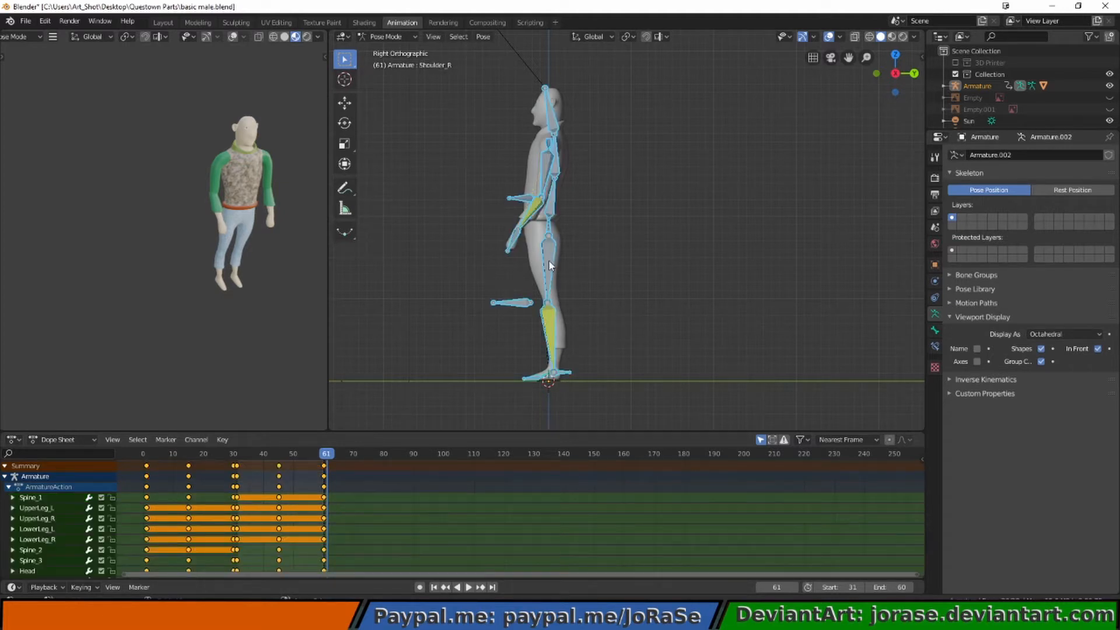
pyautogui.click(511, 247)
pyautogui.click(511, 246)
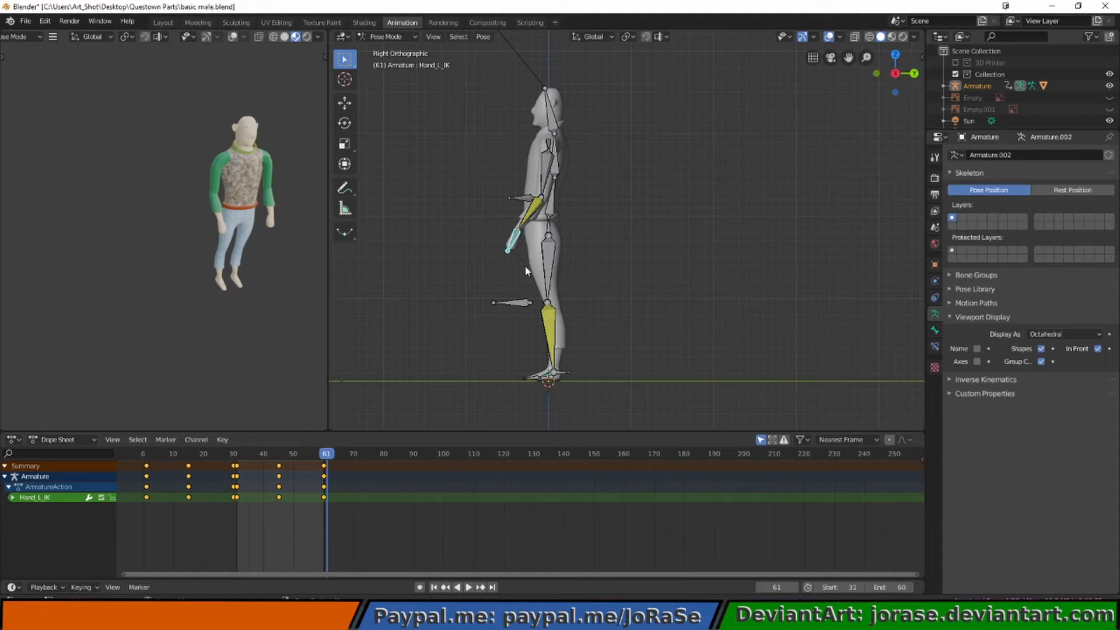
pyautogui.press('g')
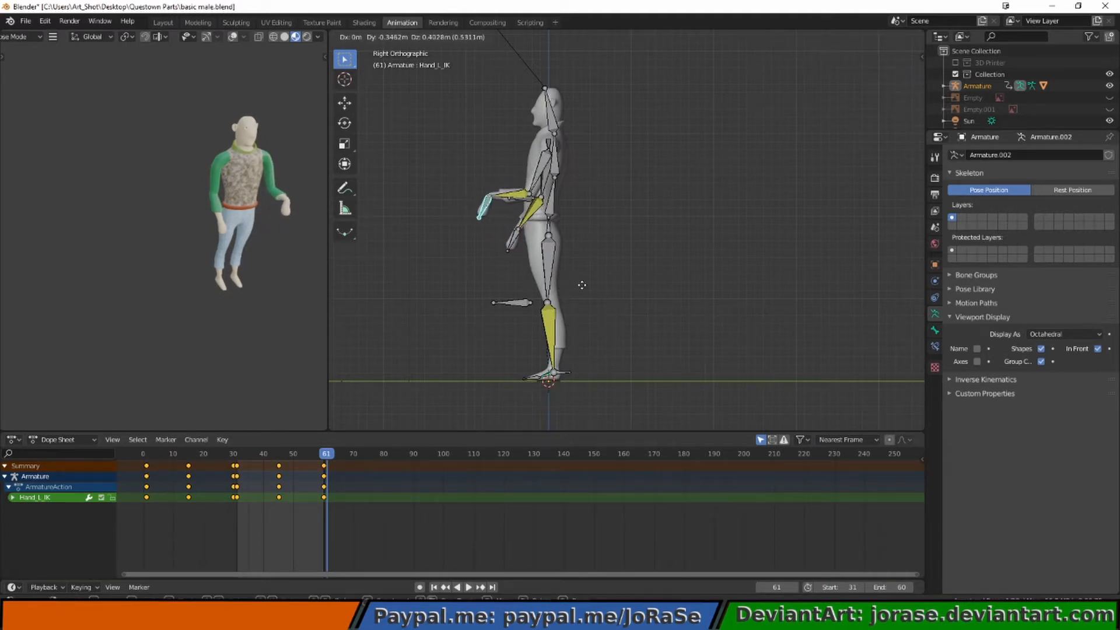
pyautogui.click(582, 285)
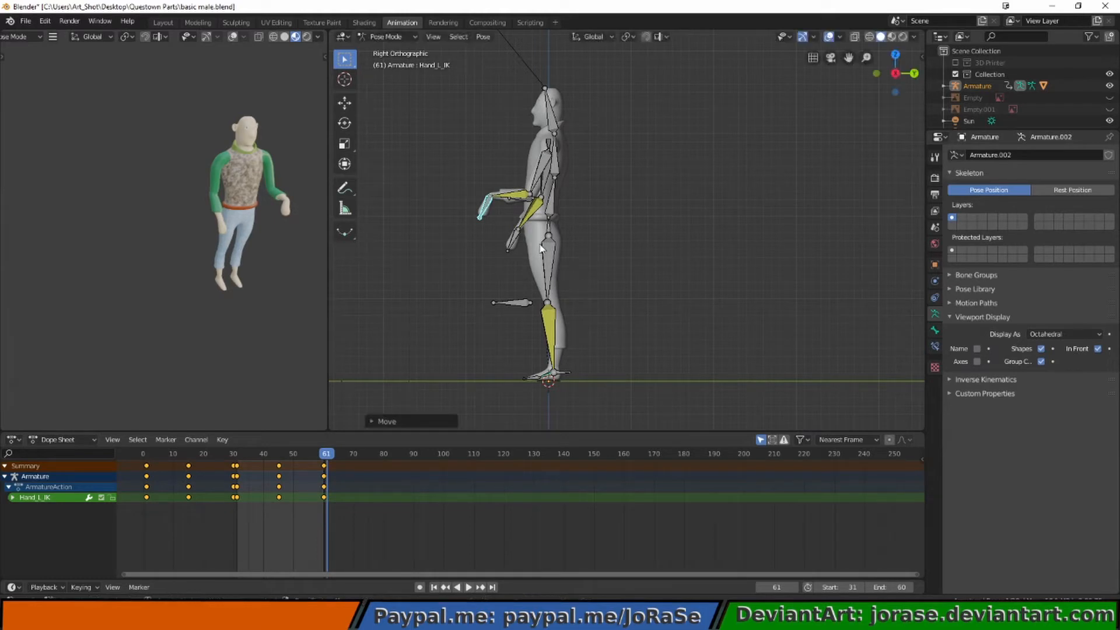
pyautogui.press('r')
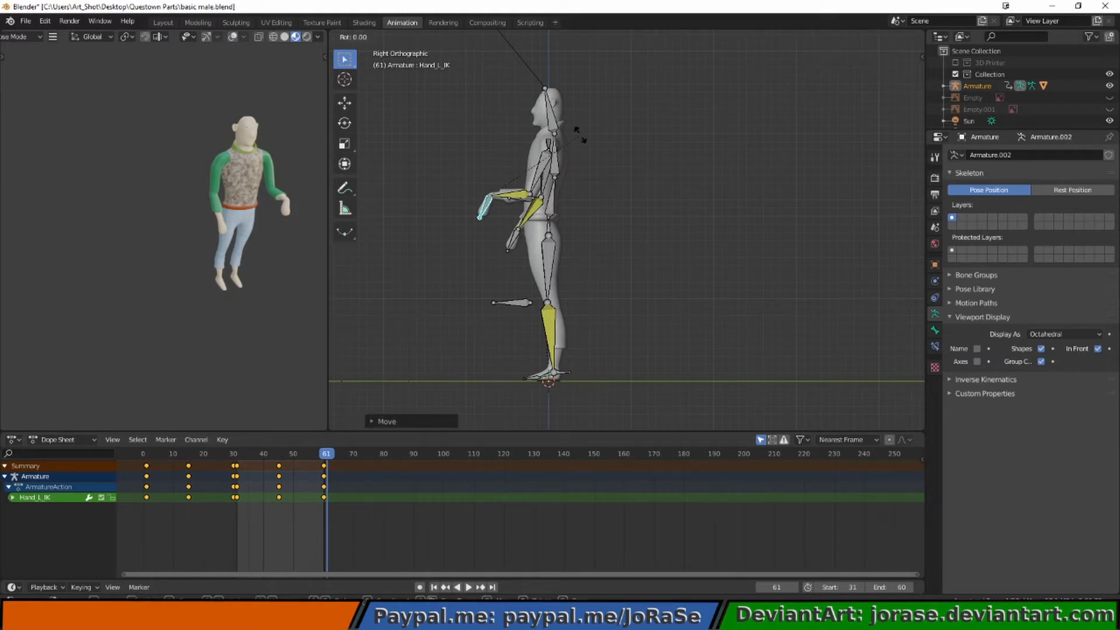
pyautogui.click(574, 350)
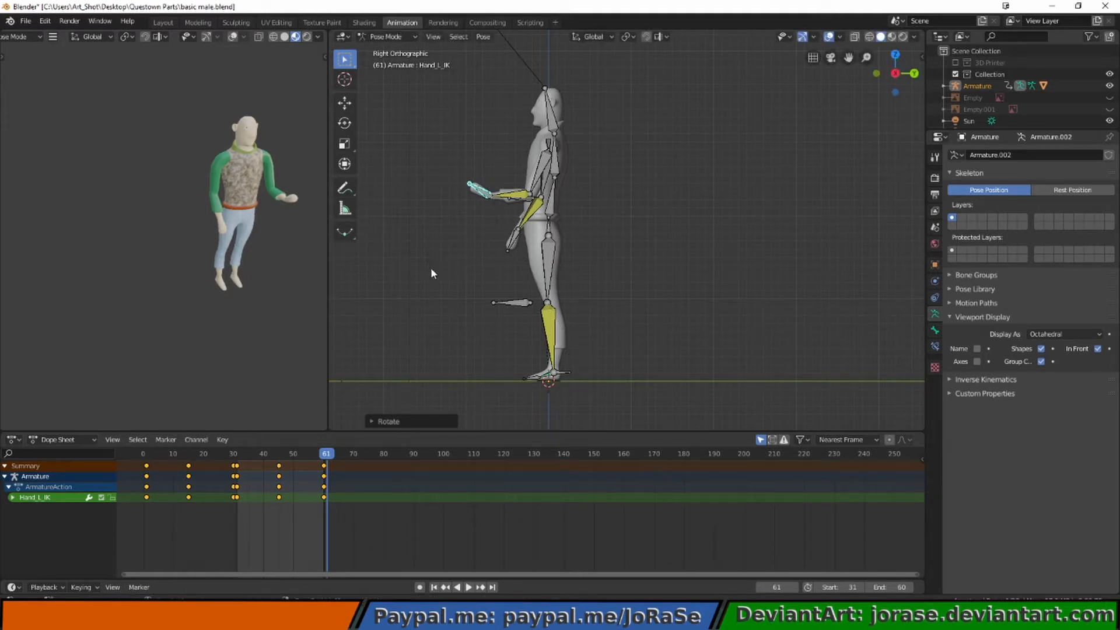
# - Move Hand_L_IK about 0.34 m inward along the global X axis, in front of the body
pyautogui.moveTo(435, 270); pyautogui.dragTo(579, 312, button='middle')
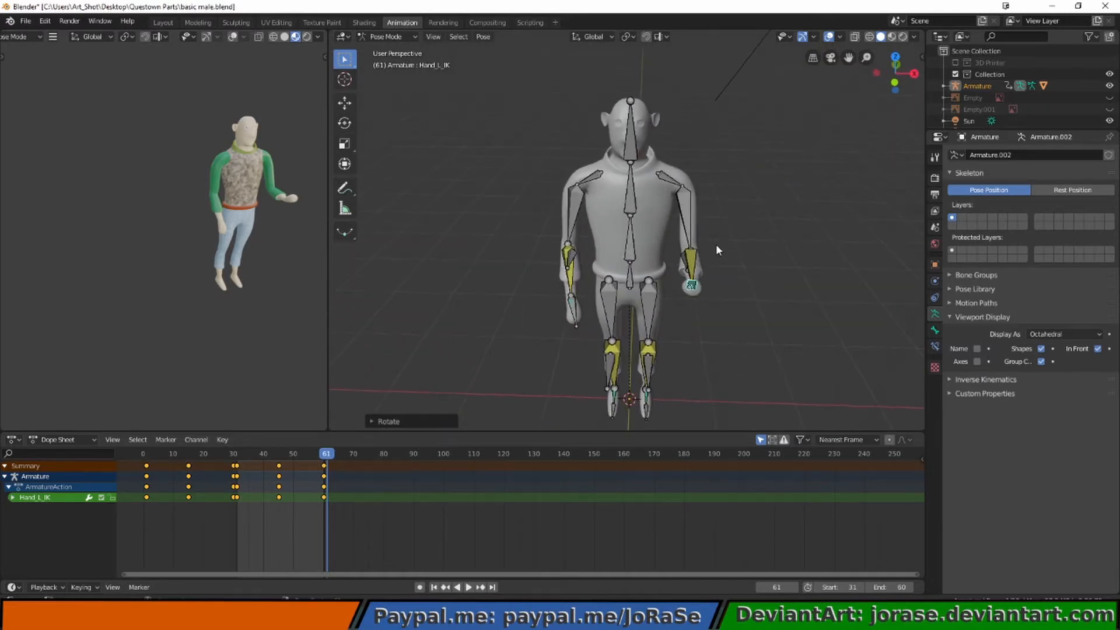
pyautogui.click(693, 289)
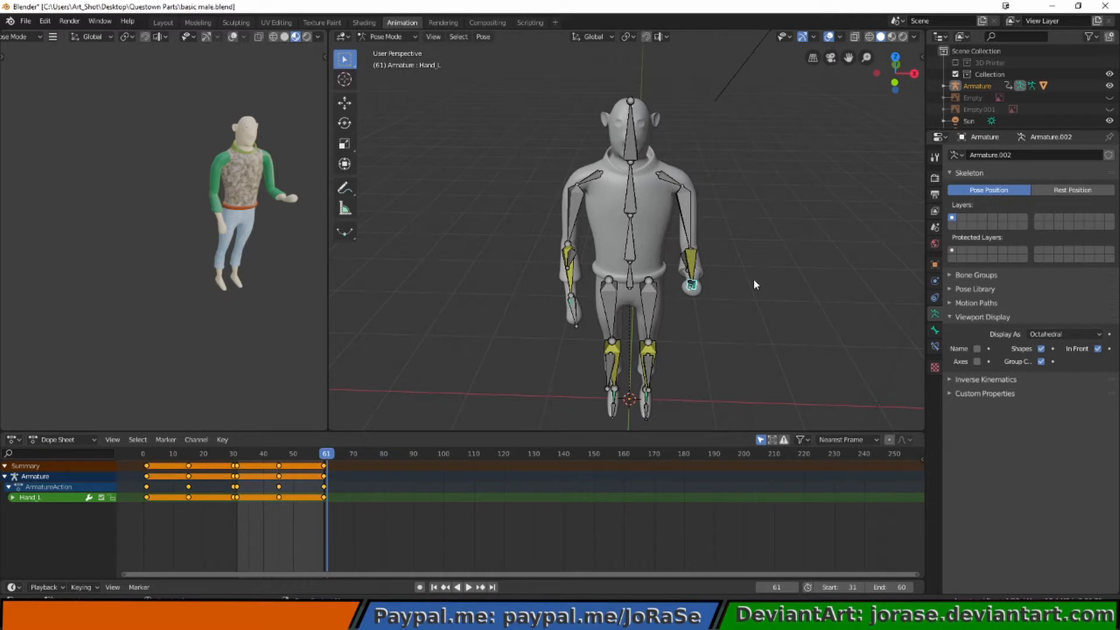
pyautogui.click(693, 289)
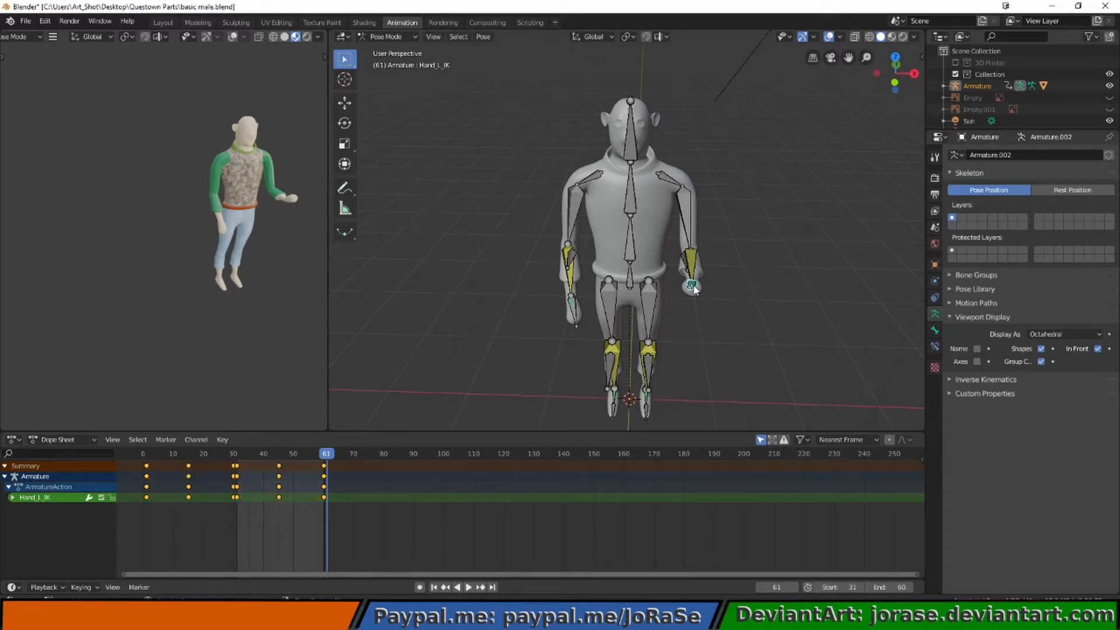
pyautogui.press('g')
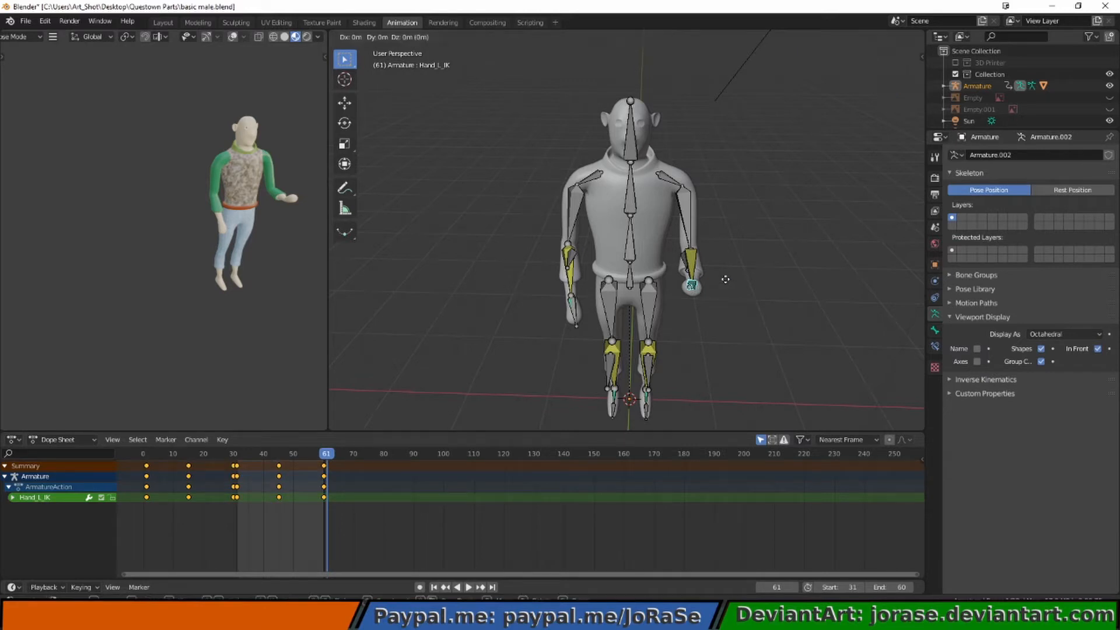
pyautogui.press('x')
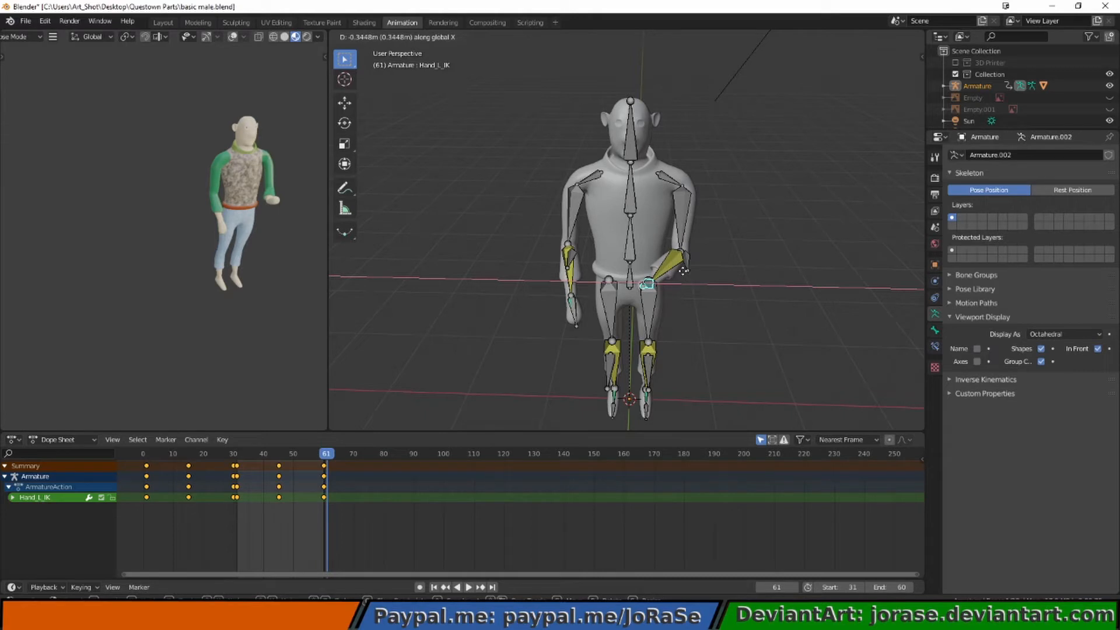
pyautogui.click(683, 271)
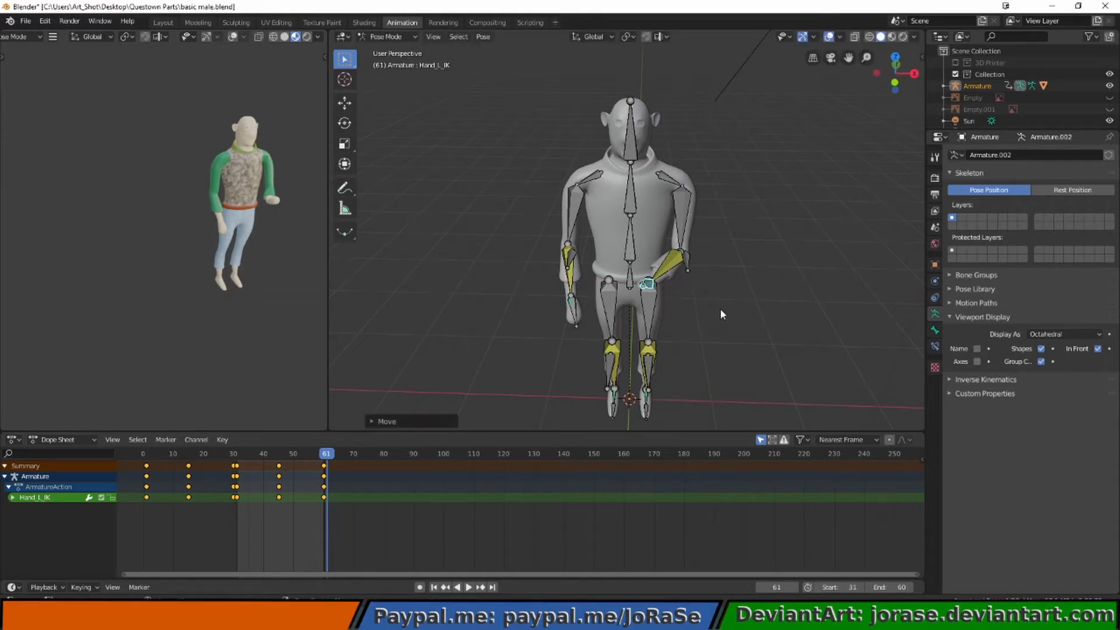
# - In the side view, raise Hand_R_IK about 0.77 m and rotate the hand to point upward
pyautogui.moveTo(719, 308)
pyautogui.mouseDown(button='middle')
pyautogui.moveTo(684, 282)
pyautogui.moveTo(643, 275)
pyautogui.moveTo(727, 319)
pyautogui.mouseUp(button='middle')
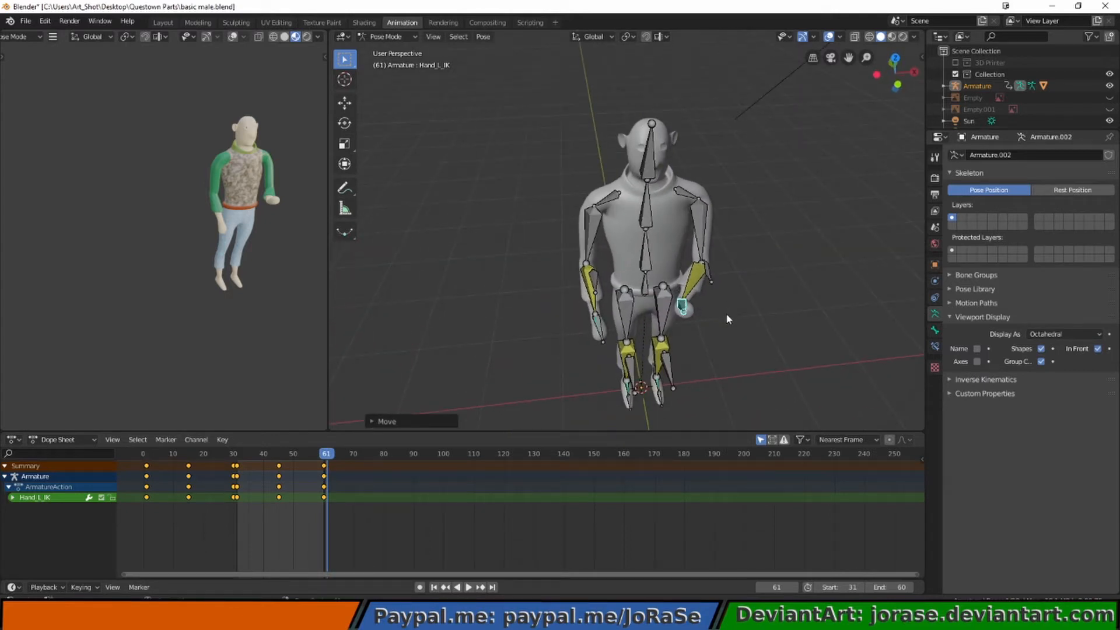
pyautogui.click(598, 334)
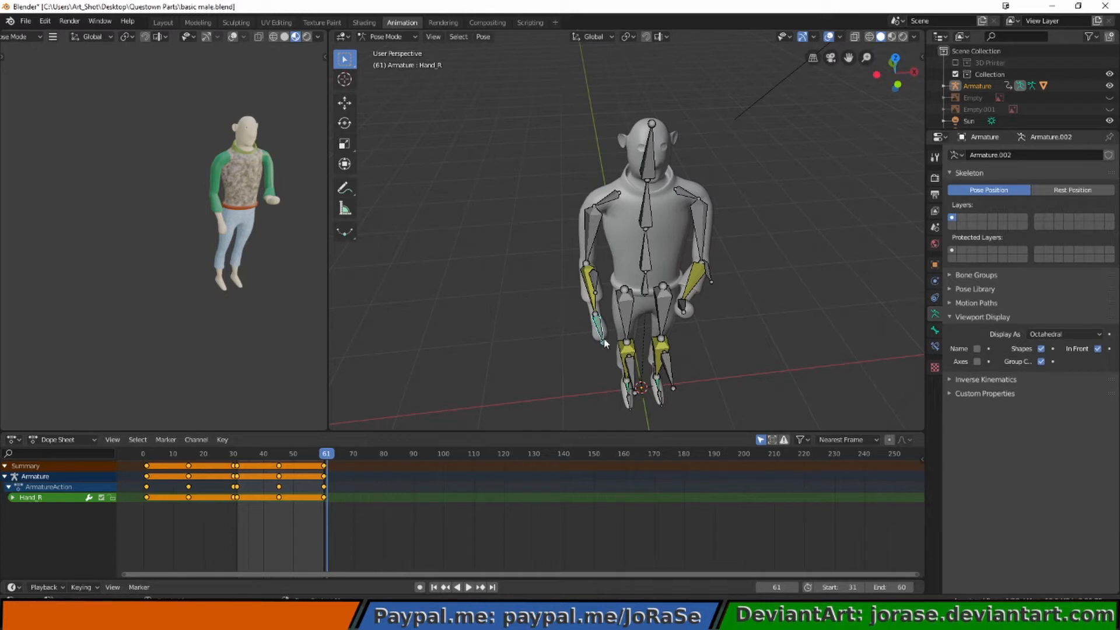
pyautogui.click(603, 343)
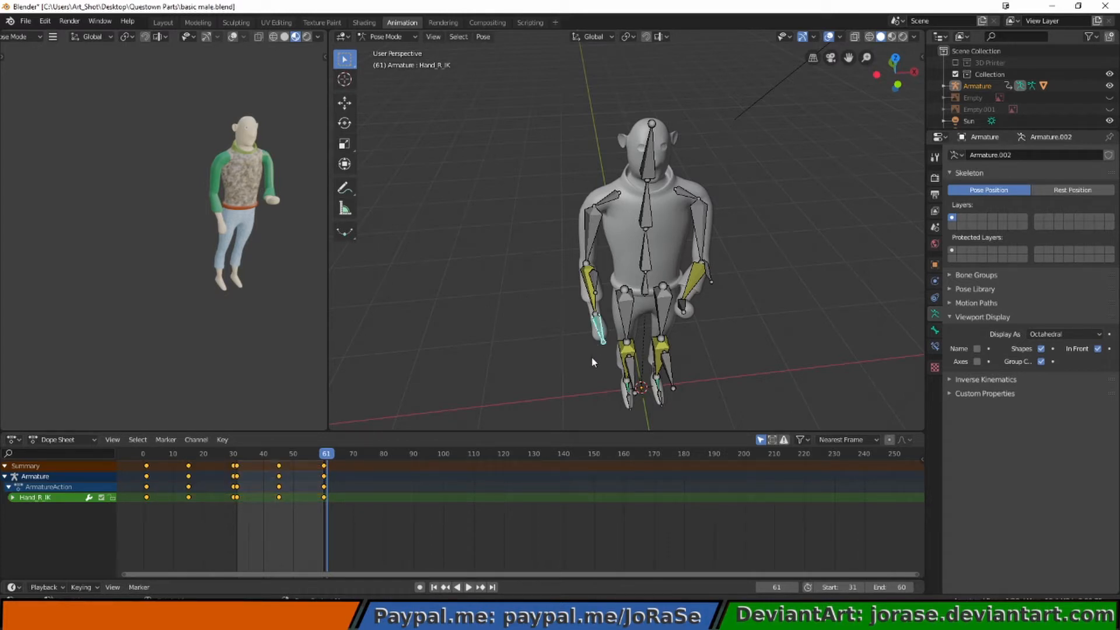
pyautogui.press('KP_3')
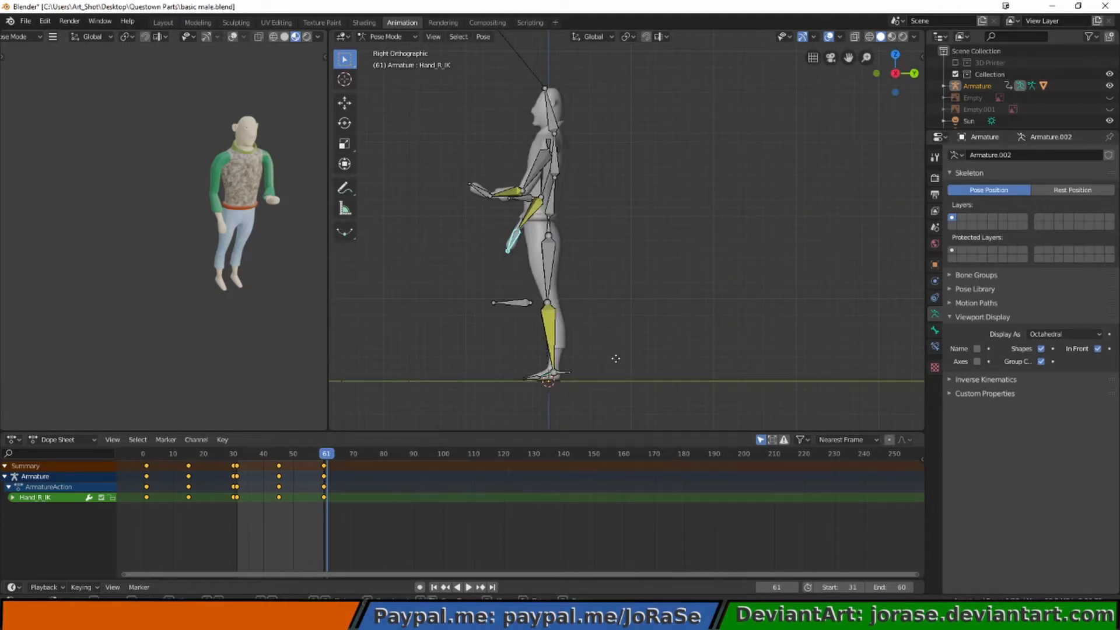
pyautogui.press('g')
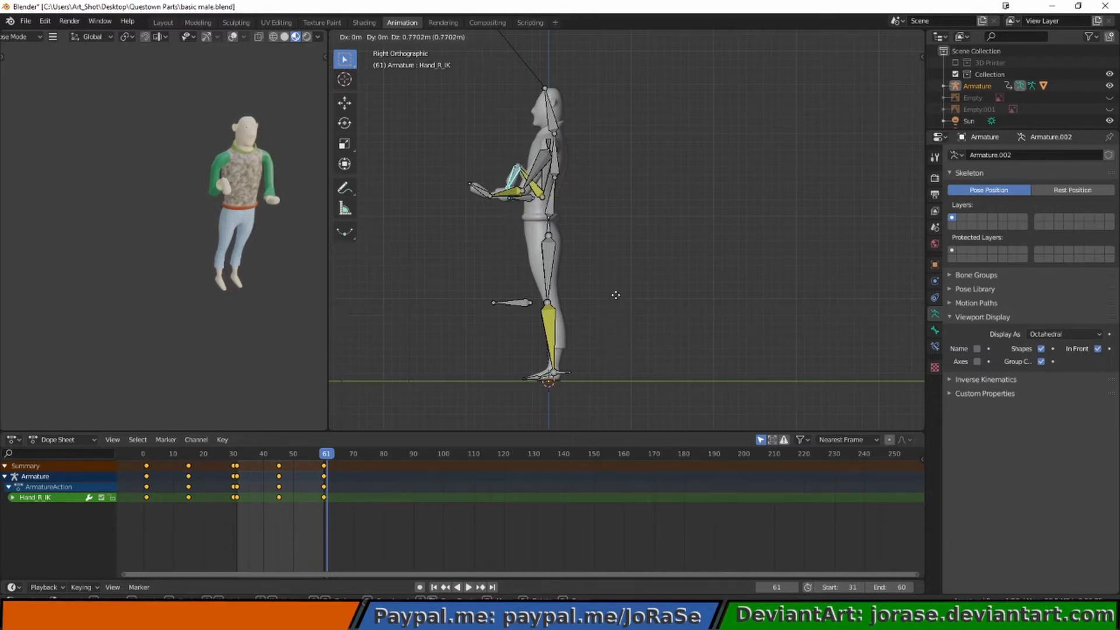
pyautogui.click(615, 294)
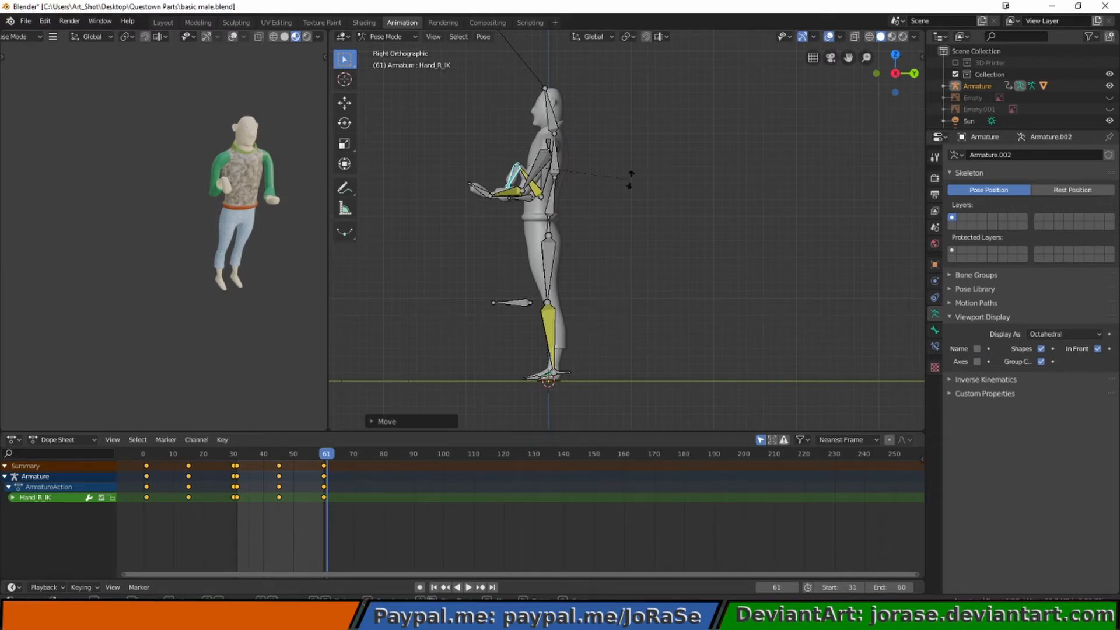
pyautogui.press('r')
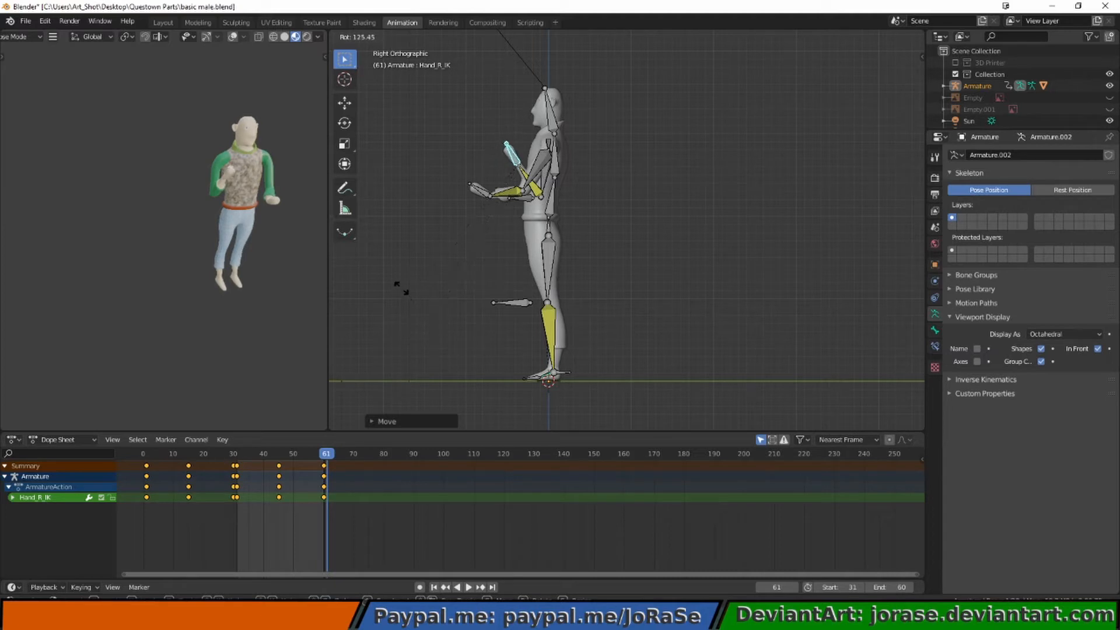
pyautogui.click(386, 222)
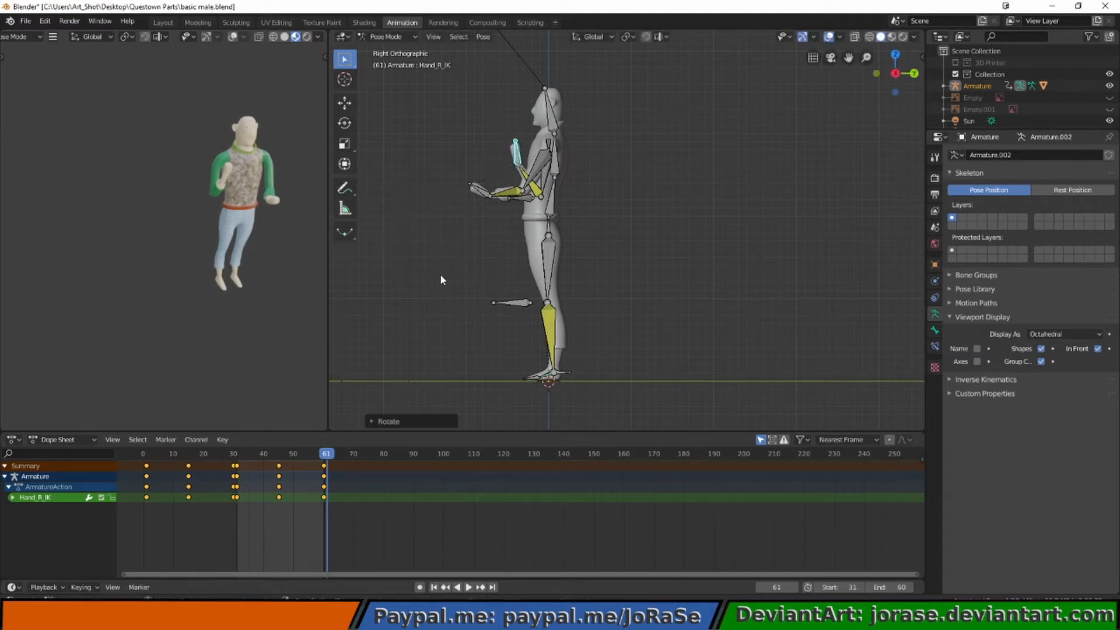
# - Move Hand_R_IK about 0.38 m inward along the global X axis, in front of the chest
pyautogui.moveTo(443, 306); pyautogui.dragTo(578, 343, button='middle')
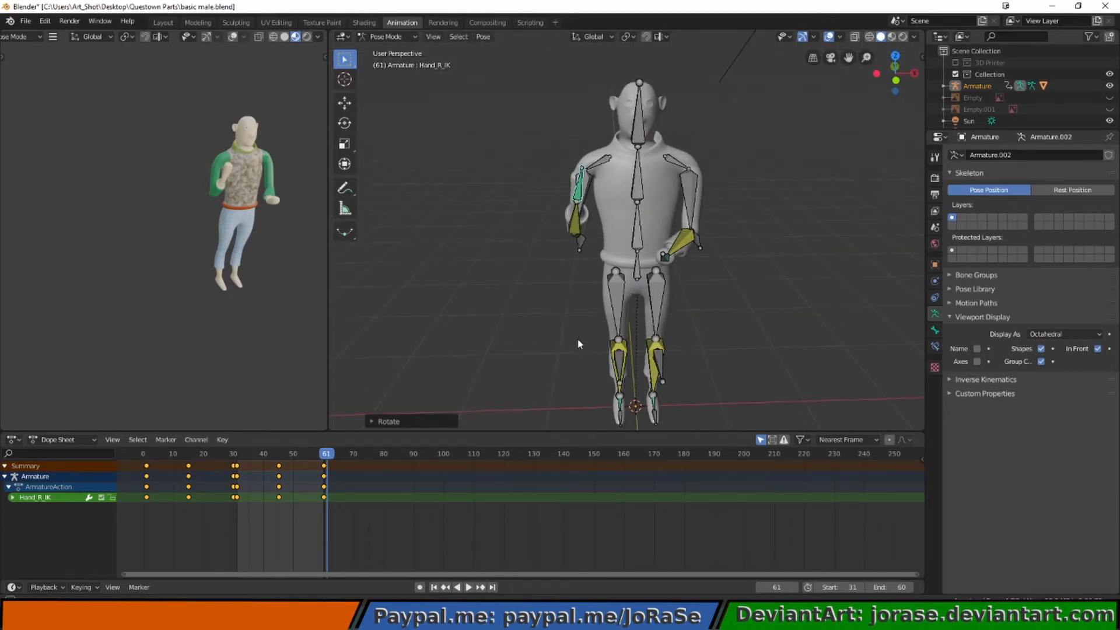
pyautogui.press('g')
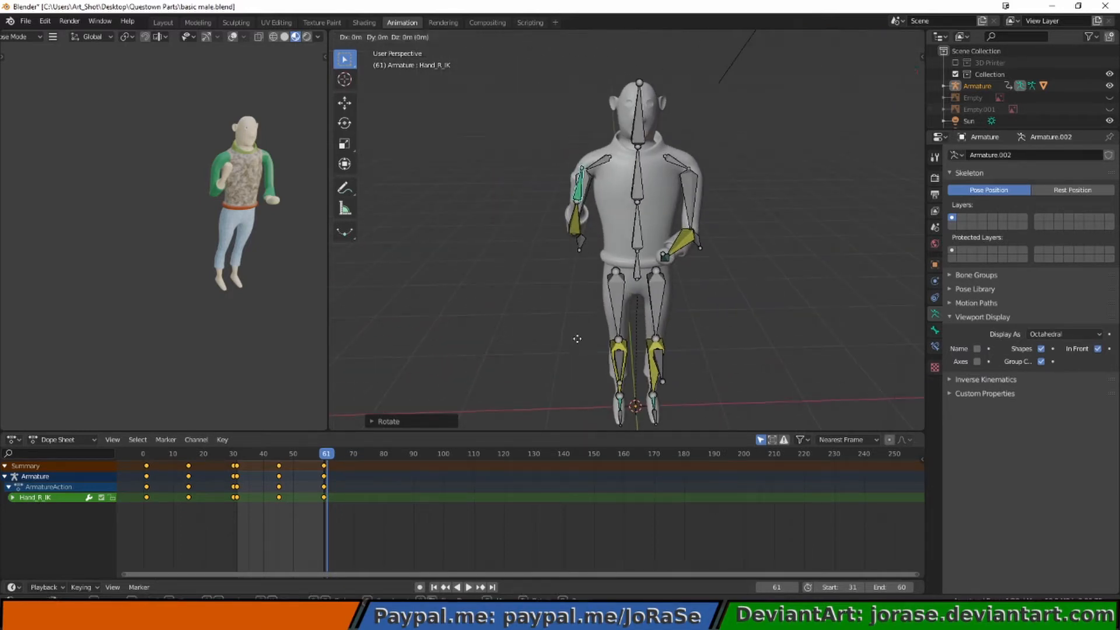
pyautogui.press('x')
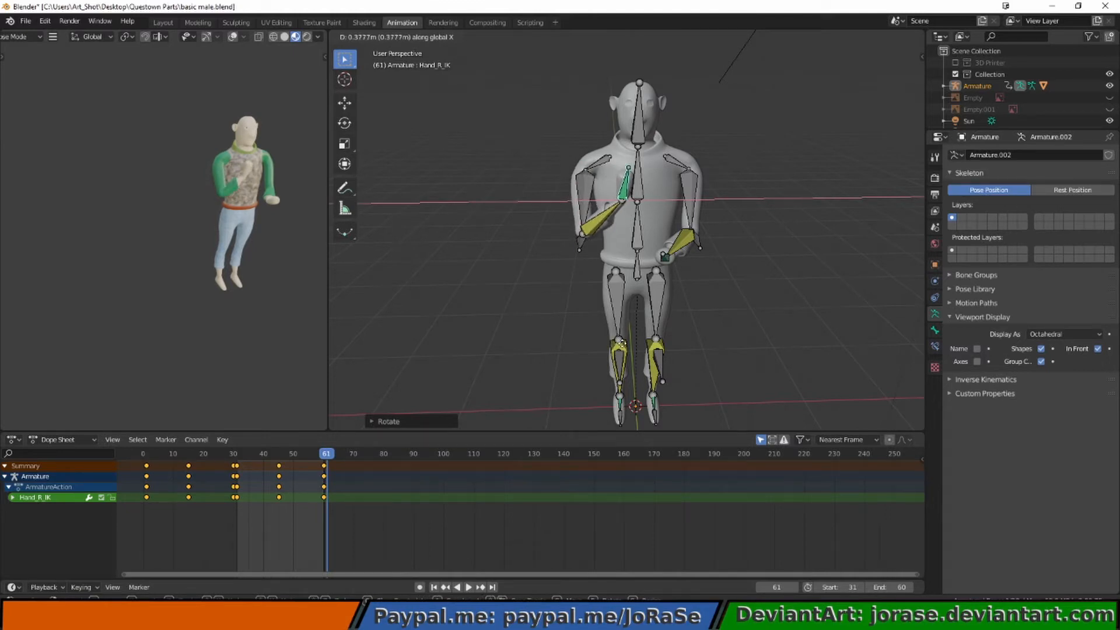
pyautogui.click(622, 344)
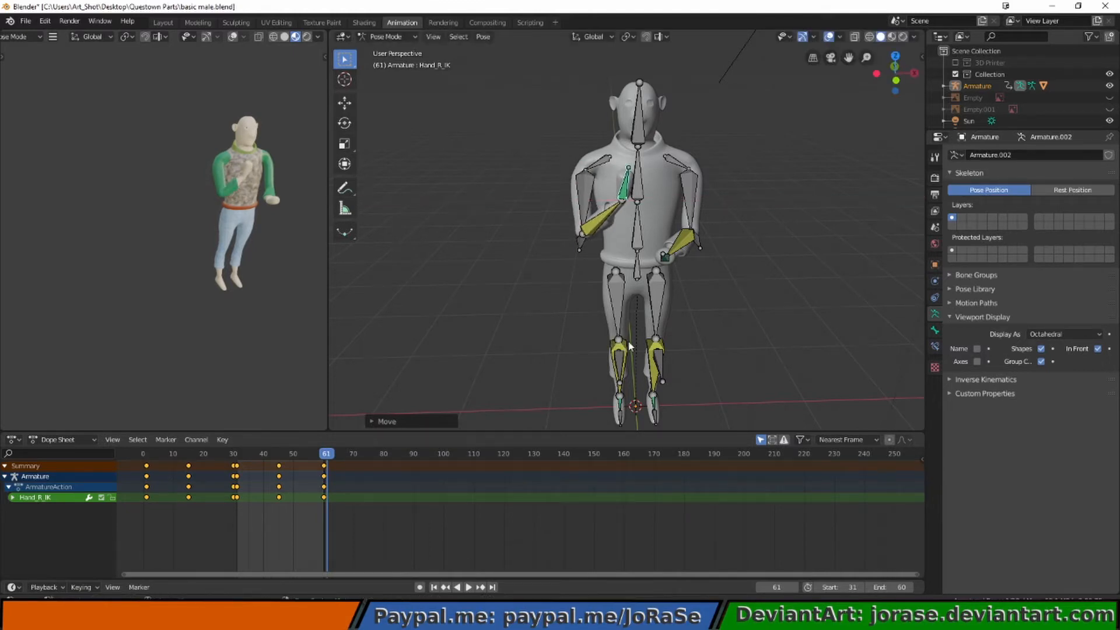
pyautogui.moveTo(773, 300); pyautogui.dragTo(693, 324, button='middle')
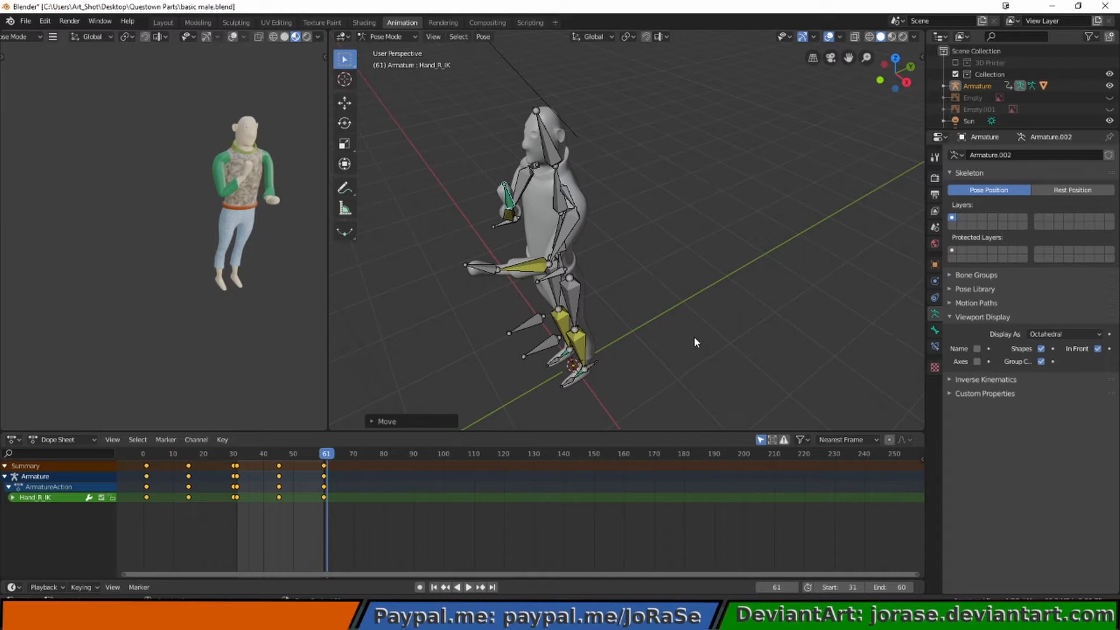
# - Clear all transforms on every bone of the armature and insert a LocRotScale keyframe at frame 61
pyautogui.press('a')
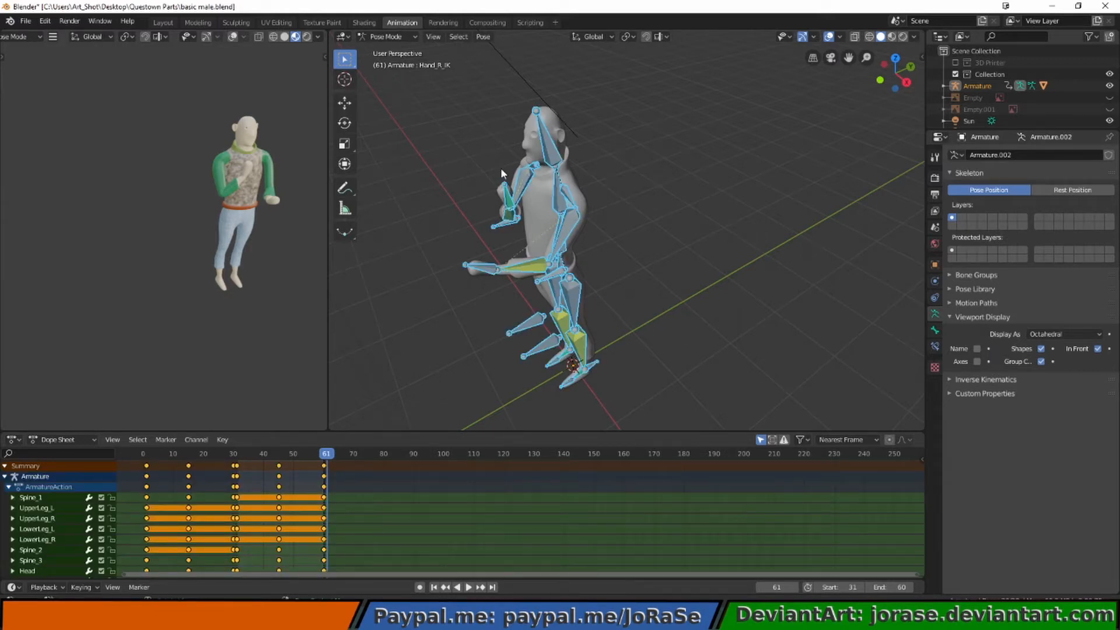
pyautogui.click(458, 36)
pyautogui.click(476, 36)
pyautogui.moveTo(495, 62)
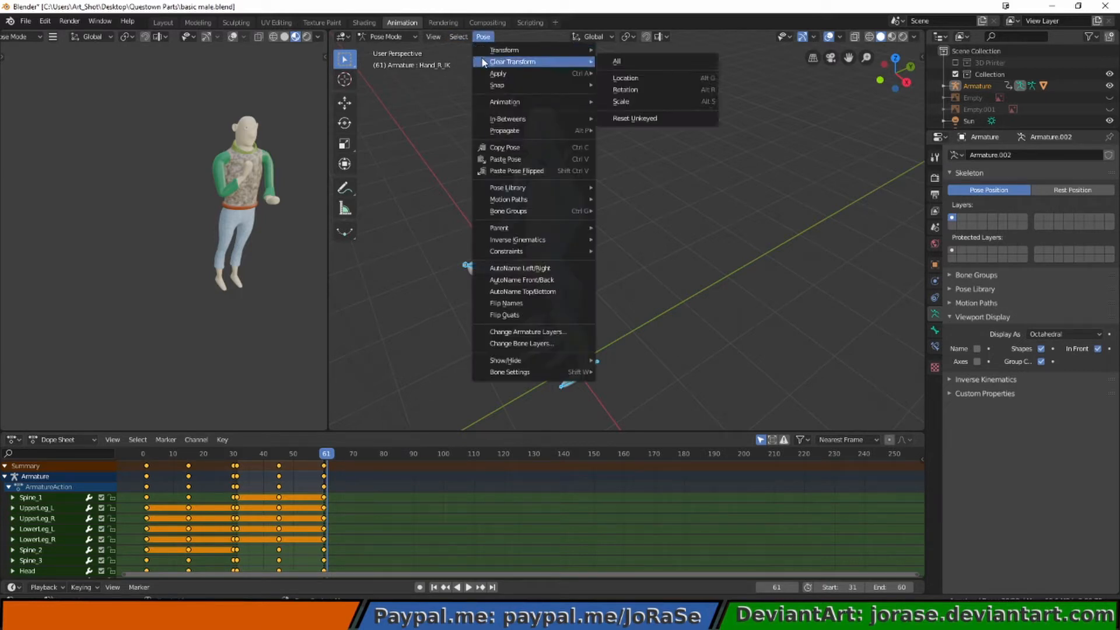
pyautogui.click(617, 62)
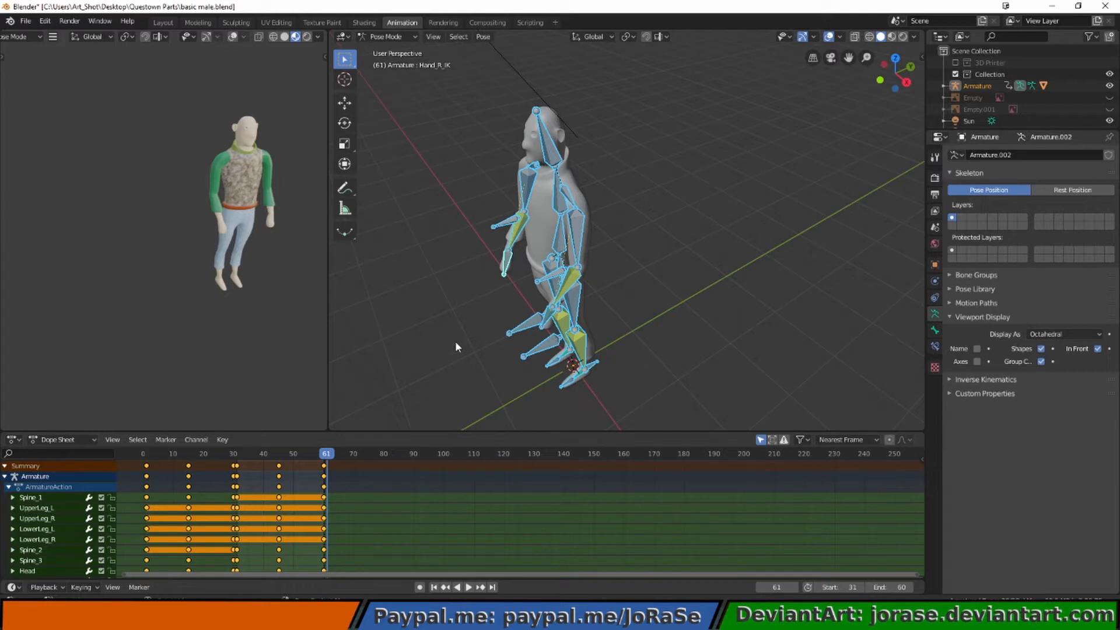
pyautogui.press('i')
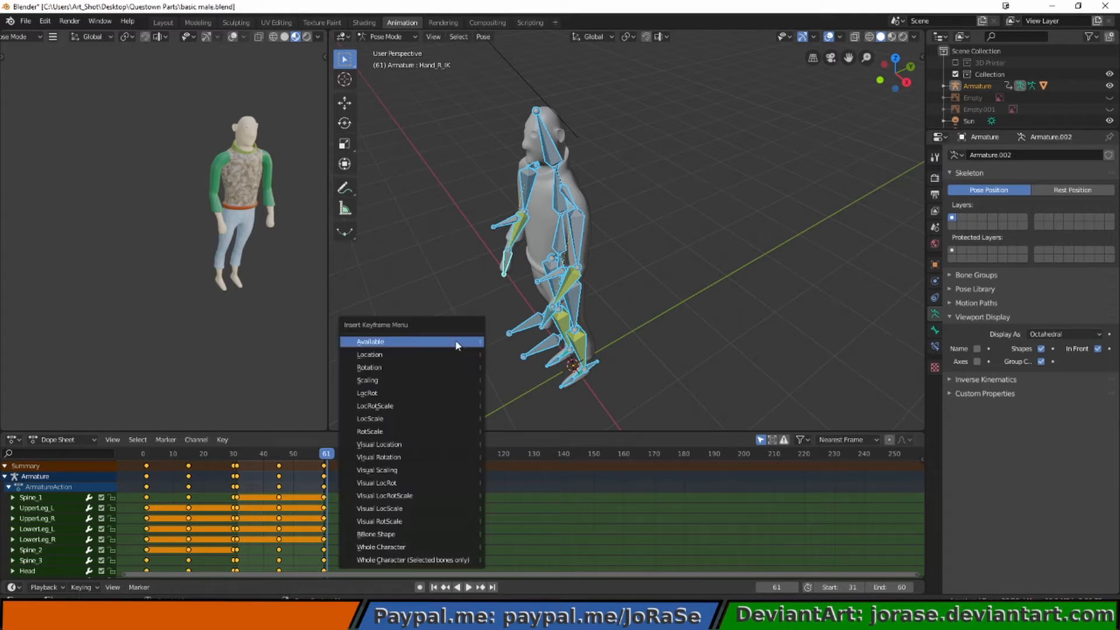
pyautogui.click(463, 406)
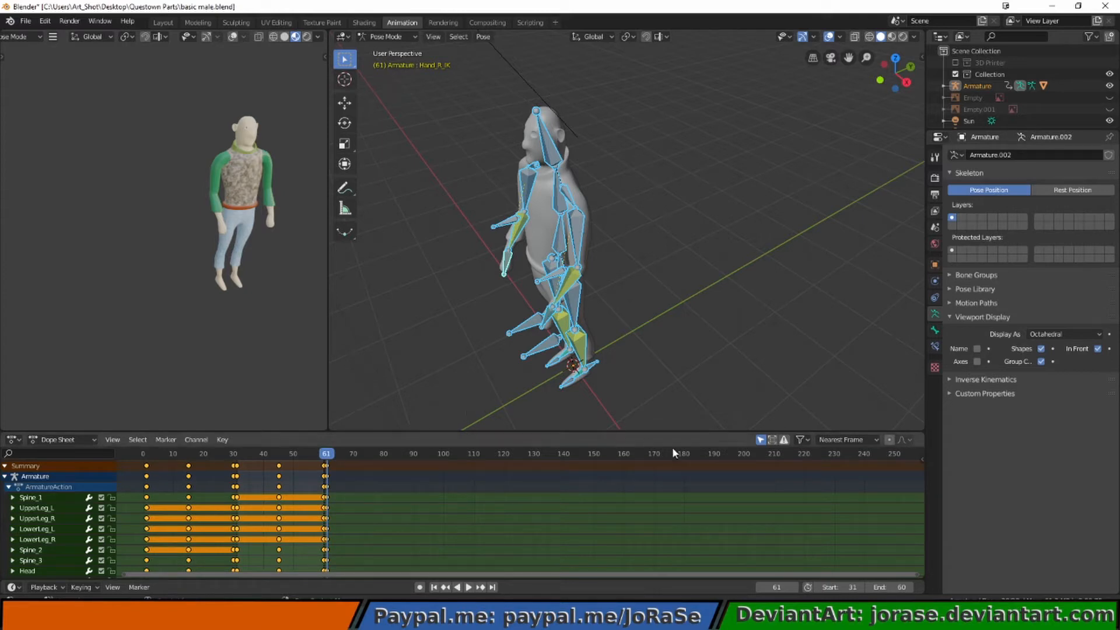
# - At frame 75, in the side view, move Hand_L_IK about 0.28 m forward and 0.86 m up, and rotate the hand to point upward
pyautogui.click(776, 587)
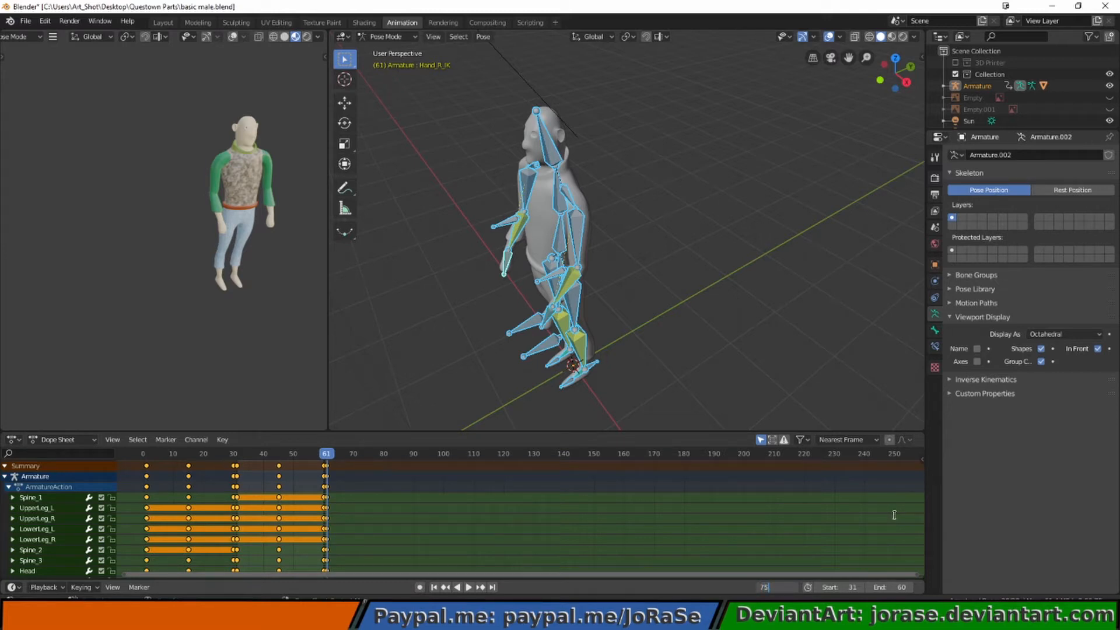
pyautogui.press('Return')
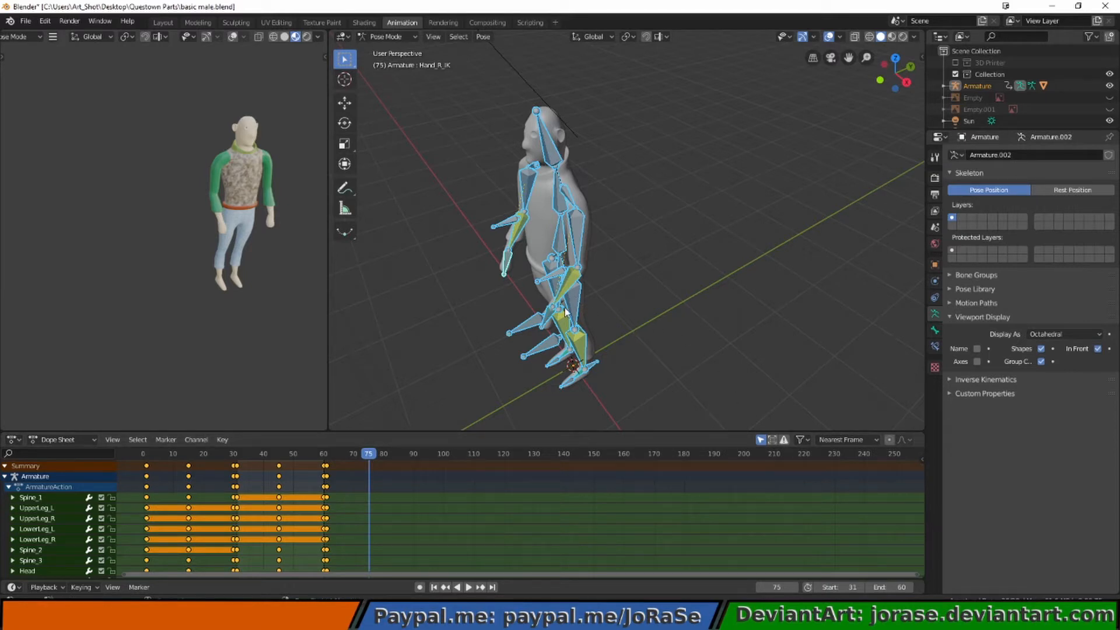
pyautogui.click(548, 320)
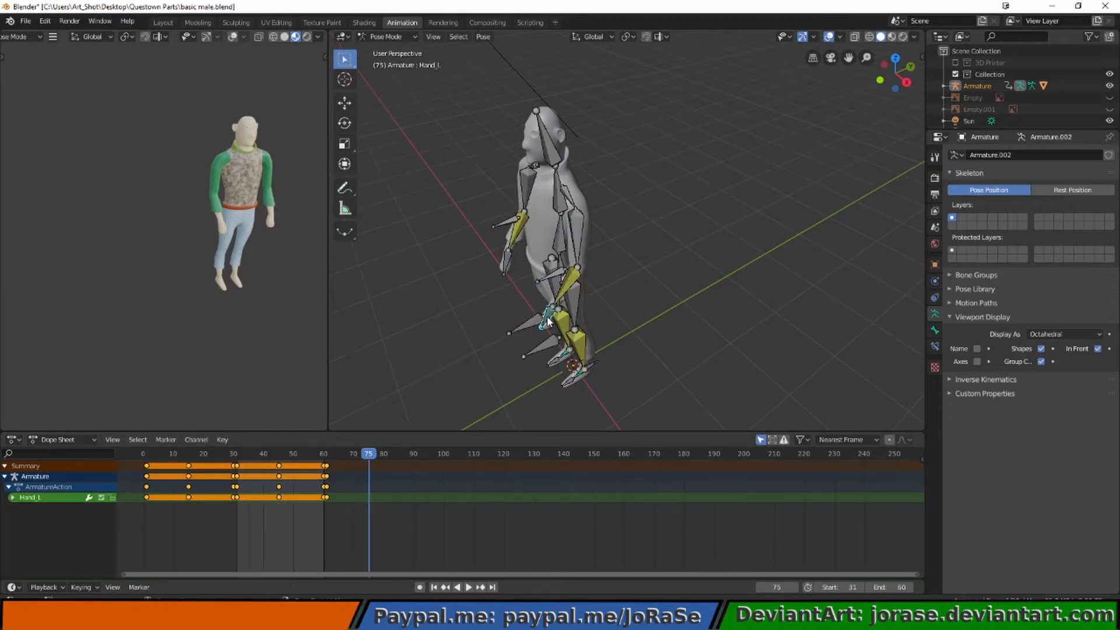
pyautogui.press('KP_3')
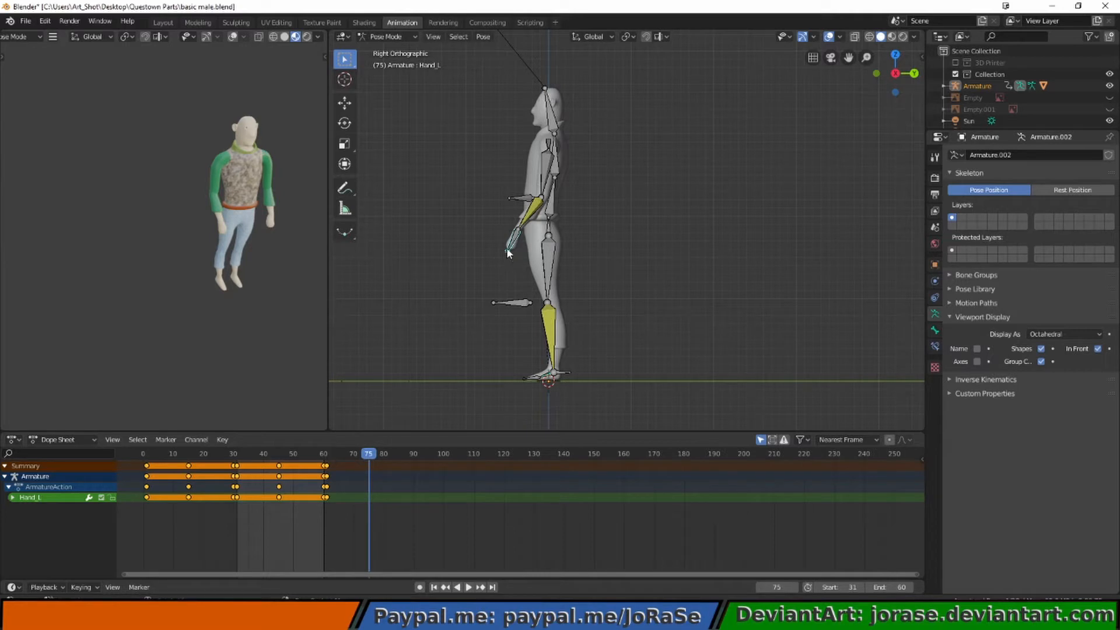
pyautogui.moveTo(488, 247); pyautogui.dragTo(513, 270, button='middle')
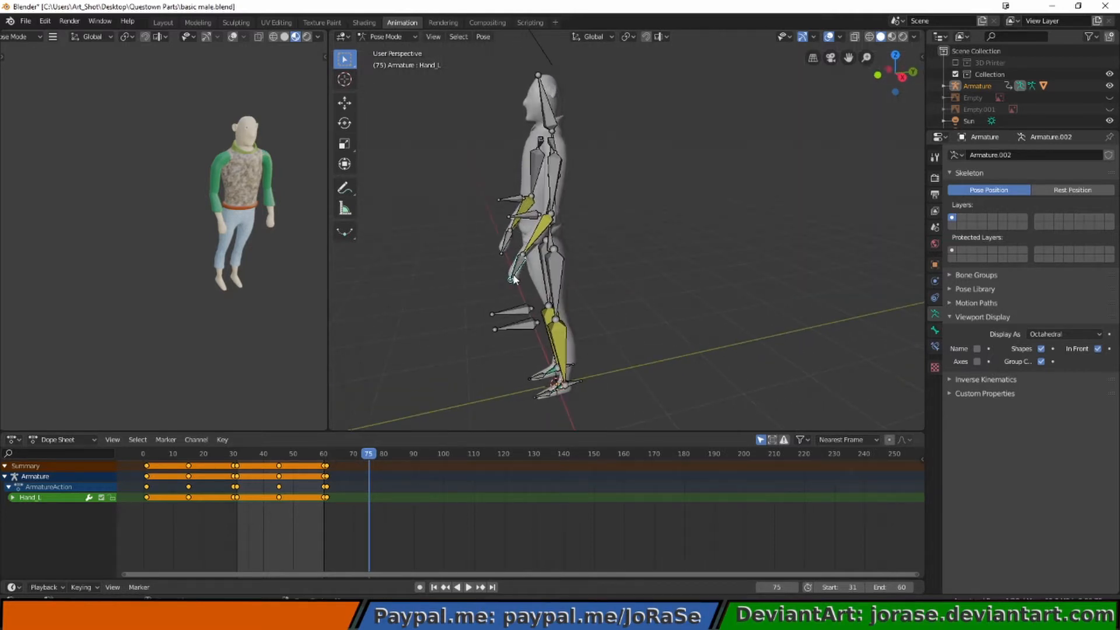
pyautogui.click(514, 279)
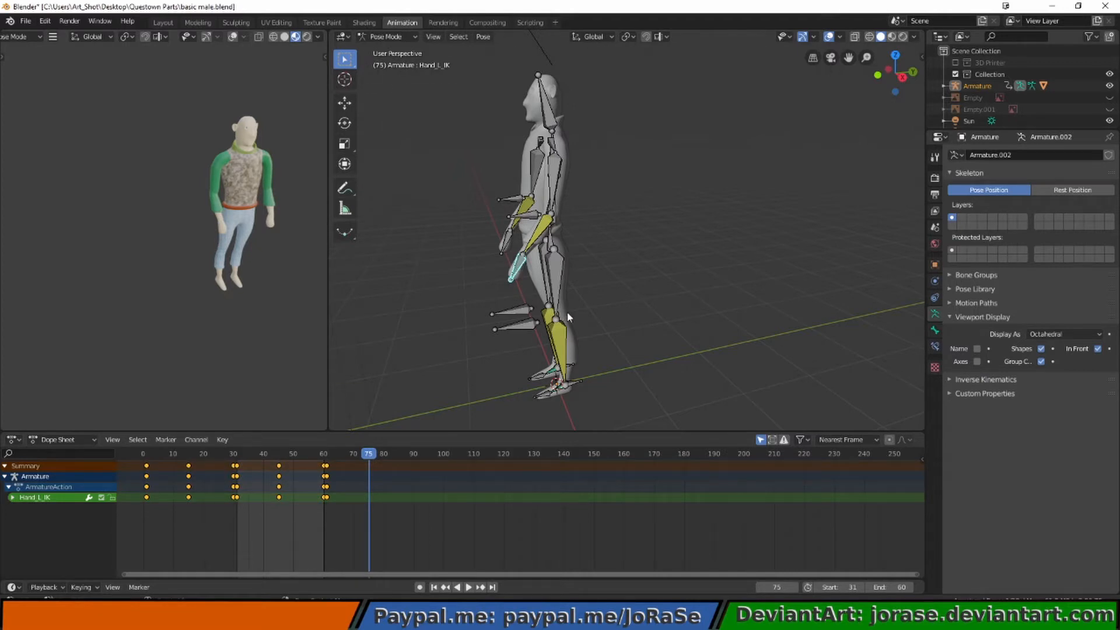
pyautogui.press('KP_3')
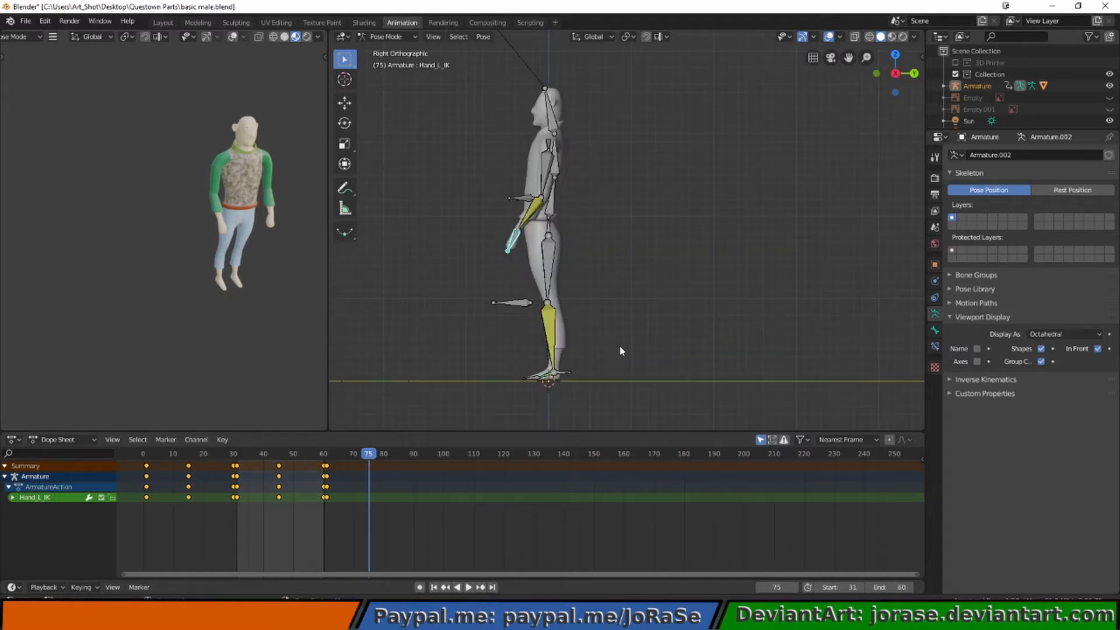
pyautogui.press('g')
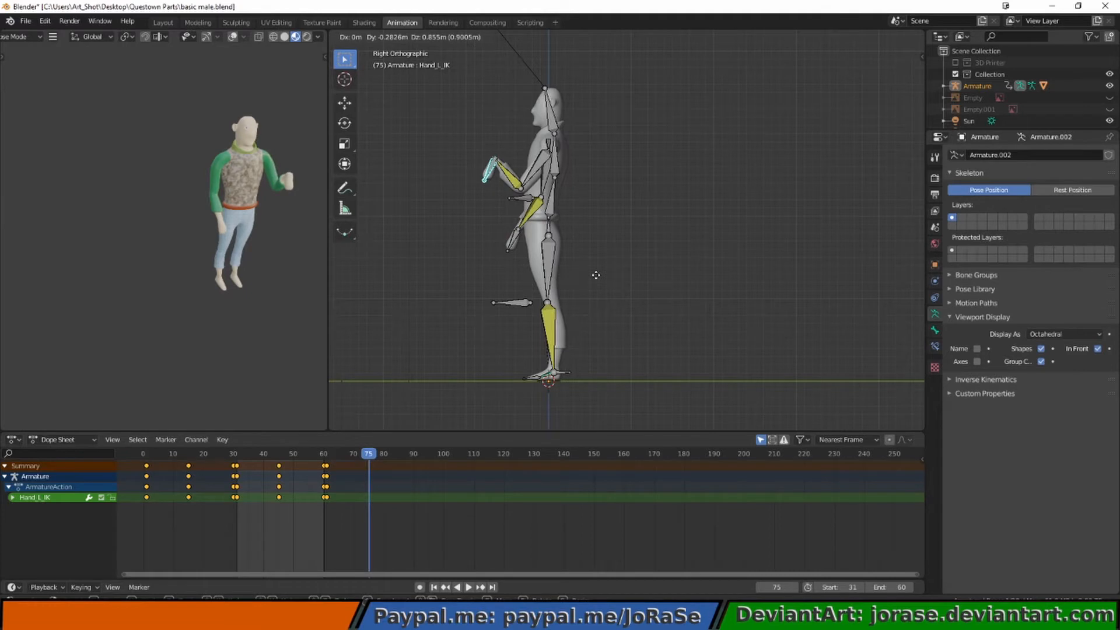
pyautogui.click(596, 275)
pyautogui.press('r')
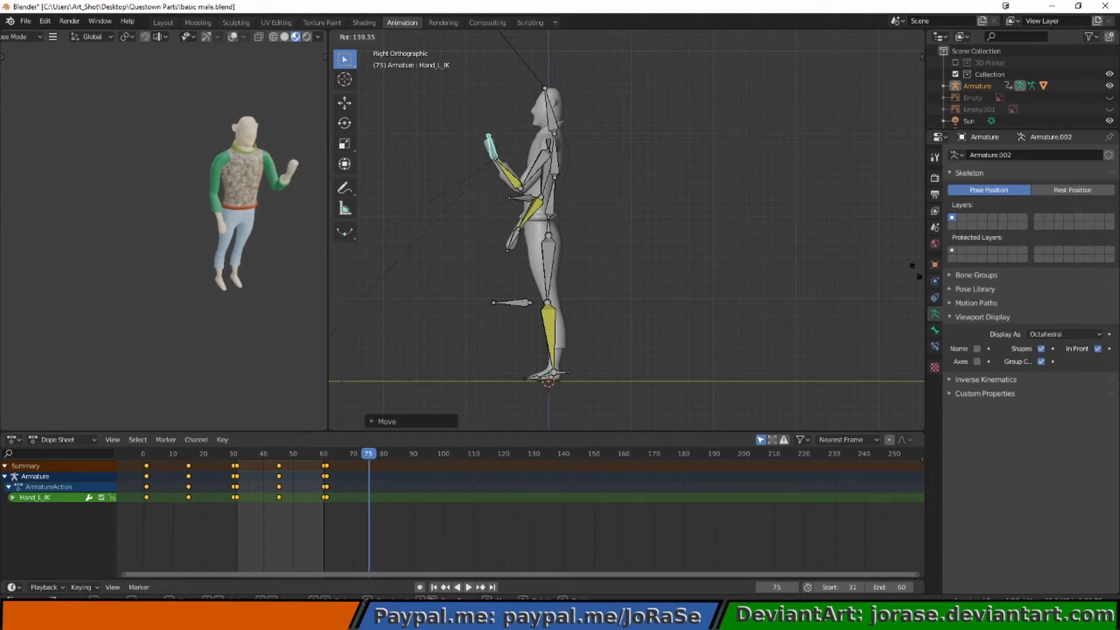
pyautogui.click(898, 217)
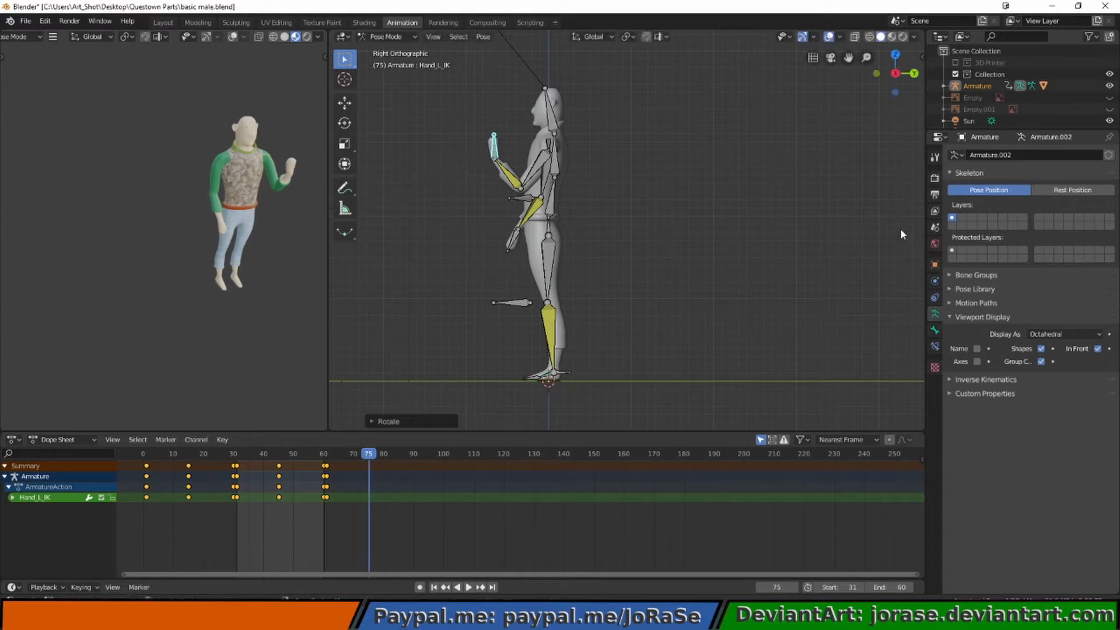
# - Move Hand_L_IK about 0.3 m inward along the global X axis, in front of the chest
pyautogui.moveTo(575, 276); pyautogui.dragTo(701, 312, button='middle')
pyautogui.press('g')
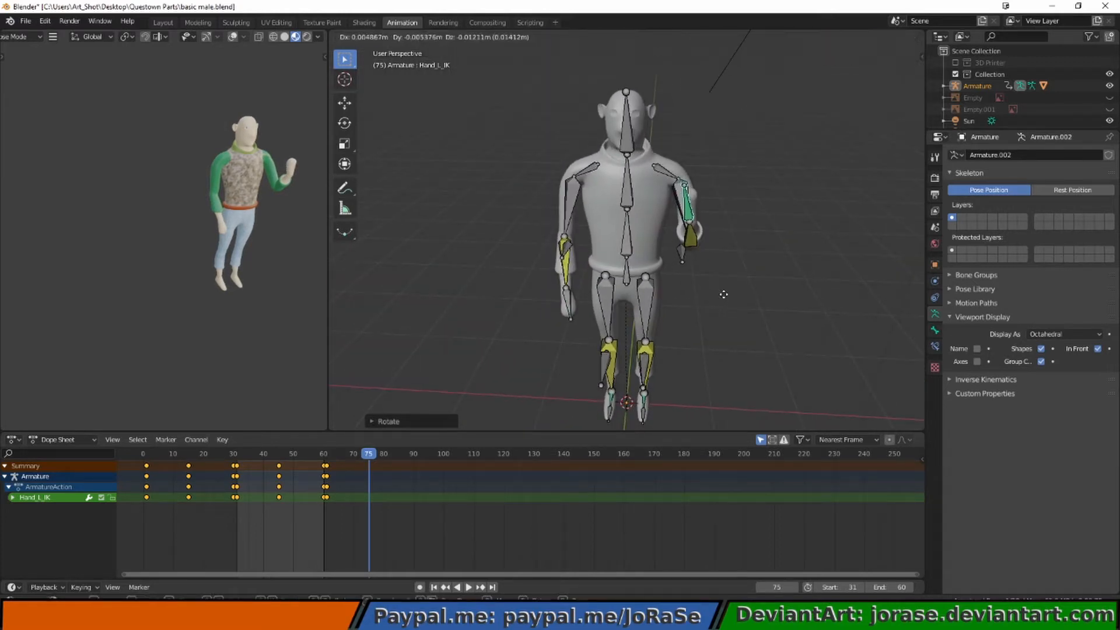
pyautogui.press('x')
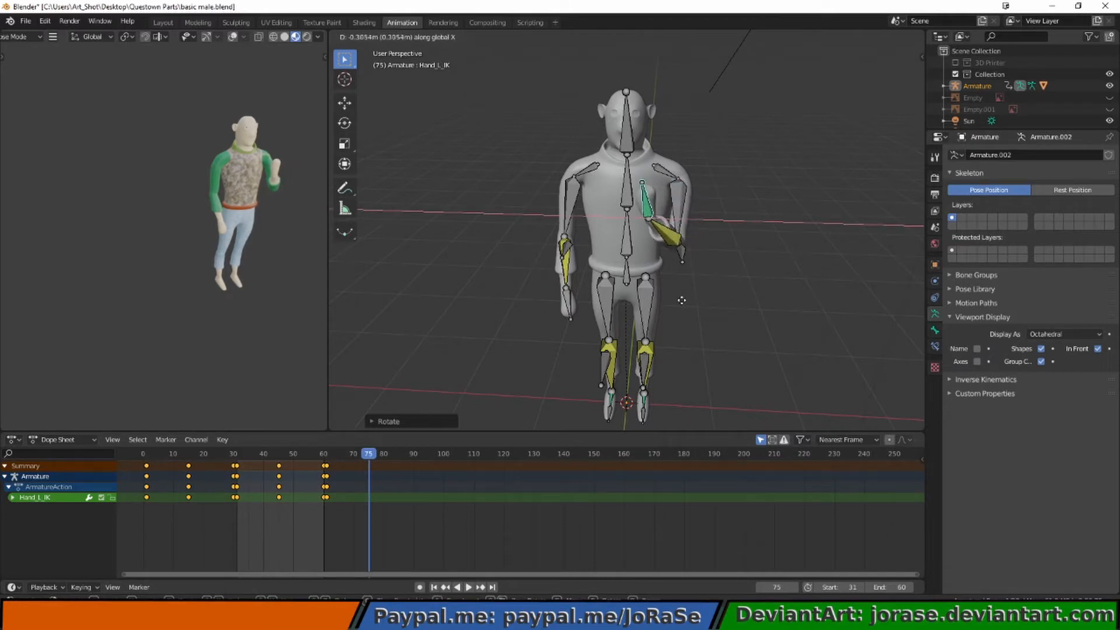
pyautogui.click(676, 298)
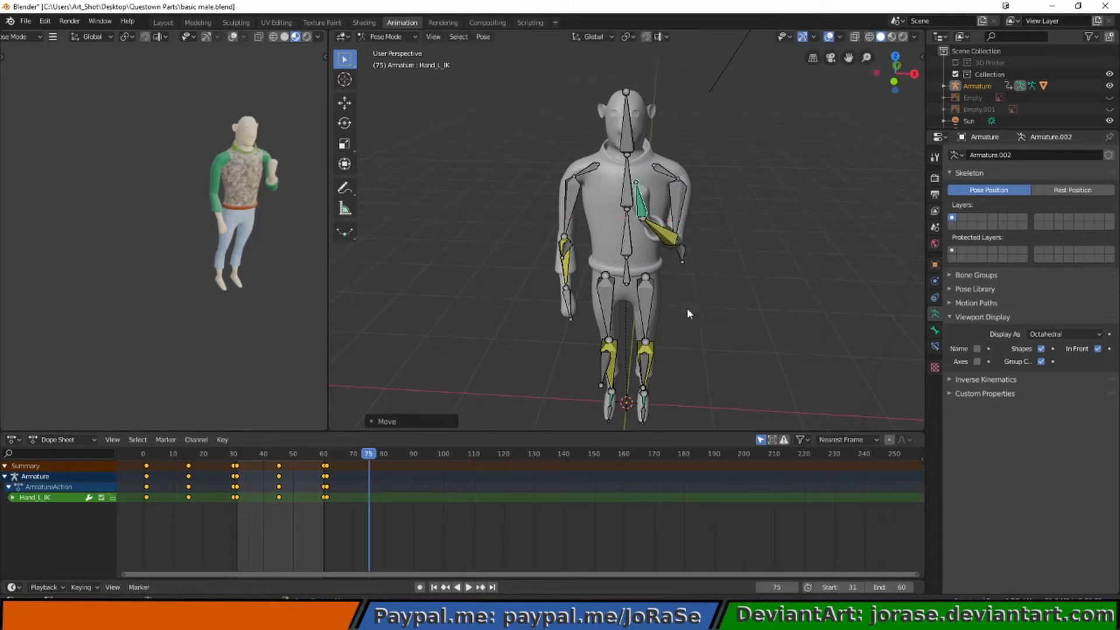
# - In the side view, move Hand_R_IK about 0.2 m forward and 0.35 m up, and rotate the hand to point diagonally forward and upward
pyautogui.click(571, 317)
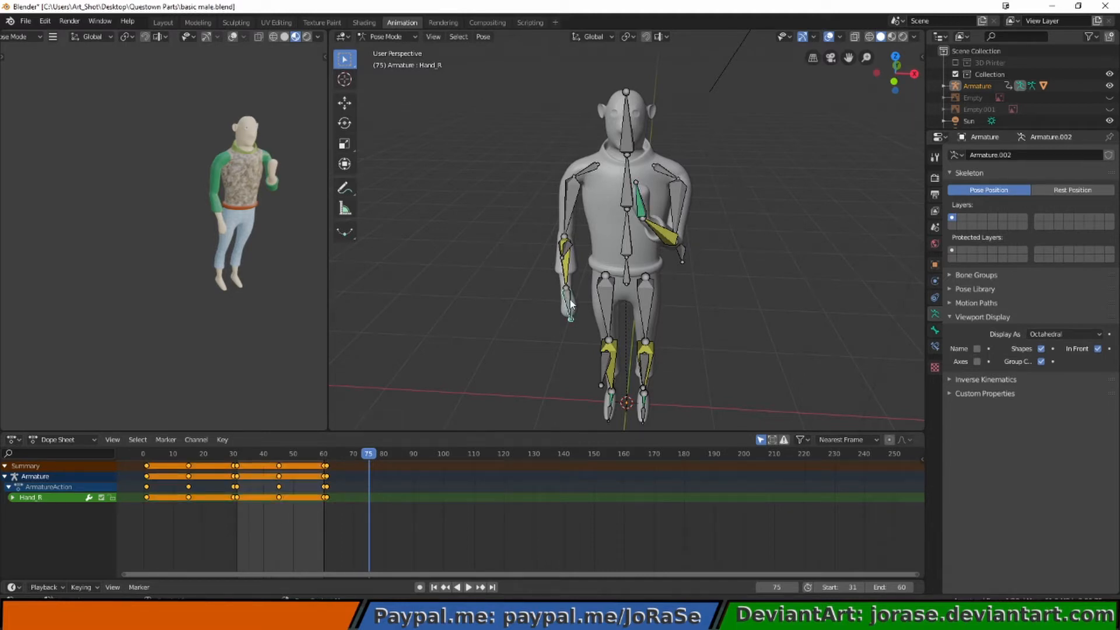
pyautogui.click(572, 316)
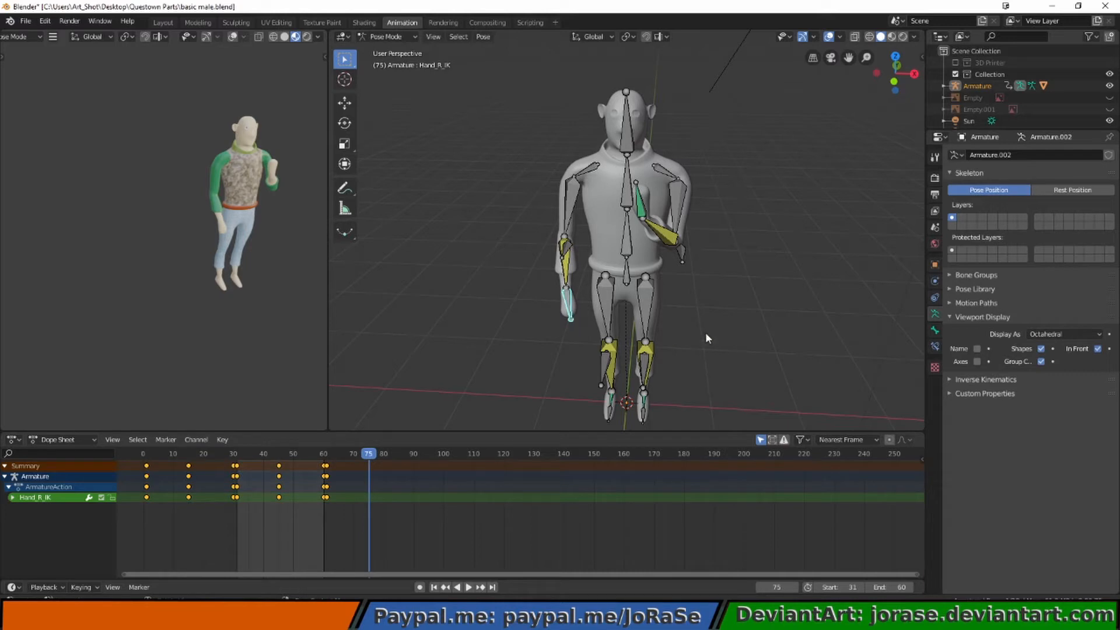
pyautogui.press('KP_3')
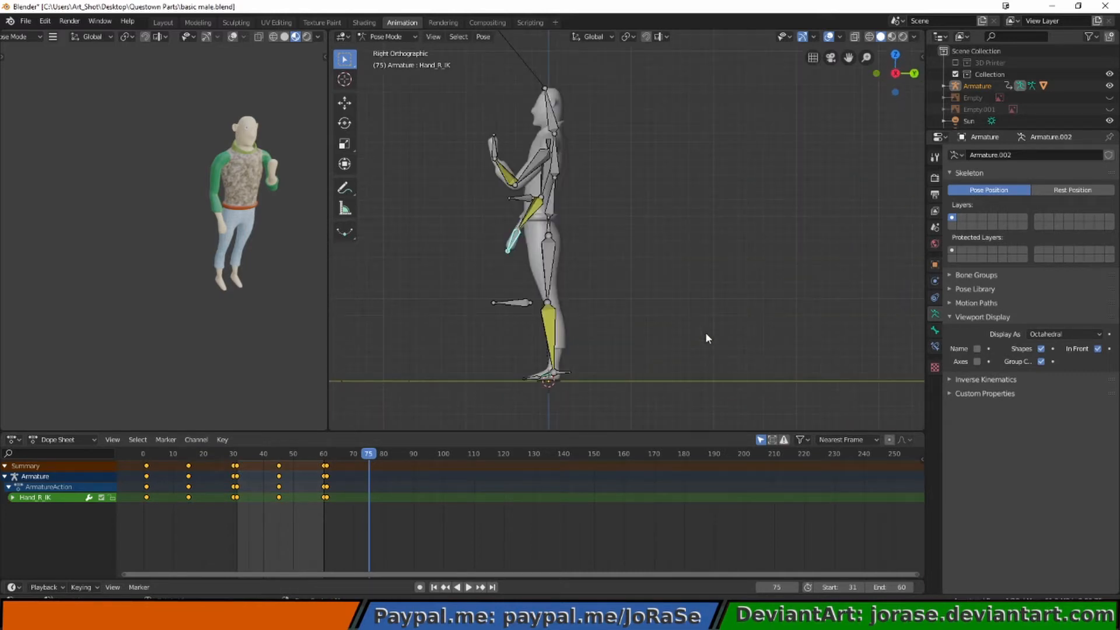
pyautogui.press('g')
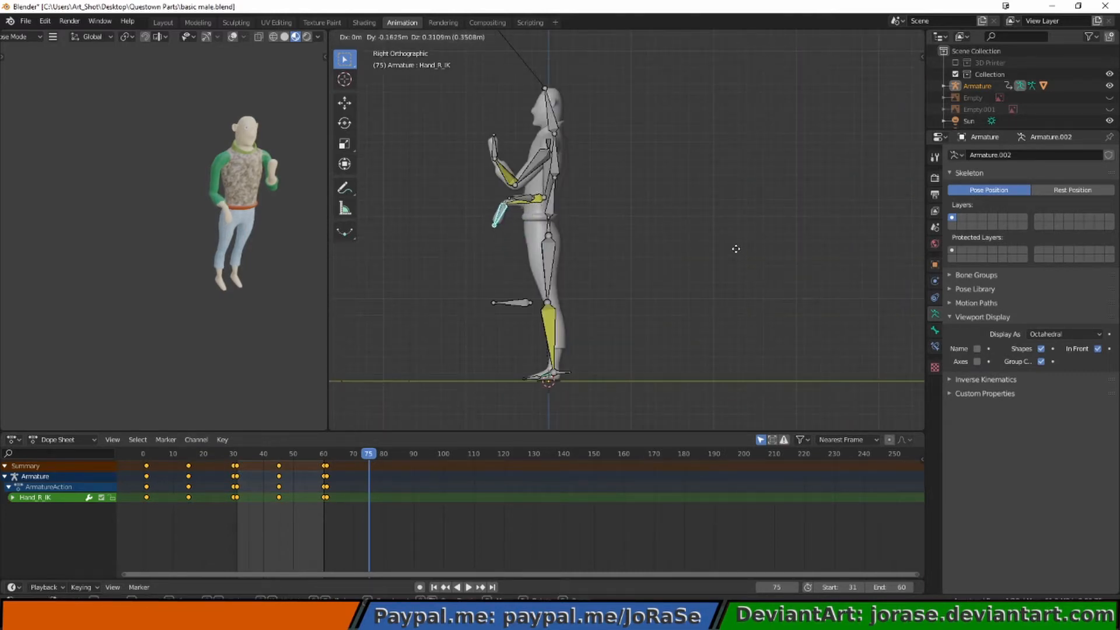
pyautogui.click(733, 242)
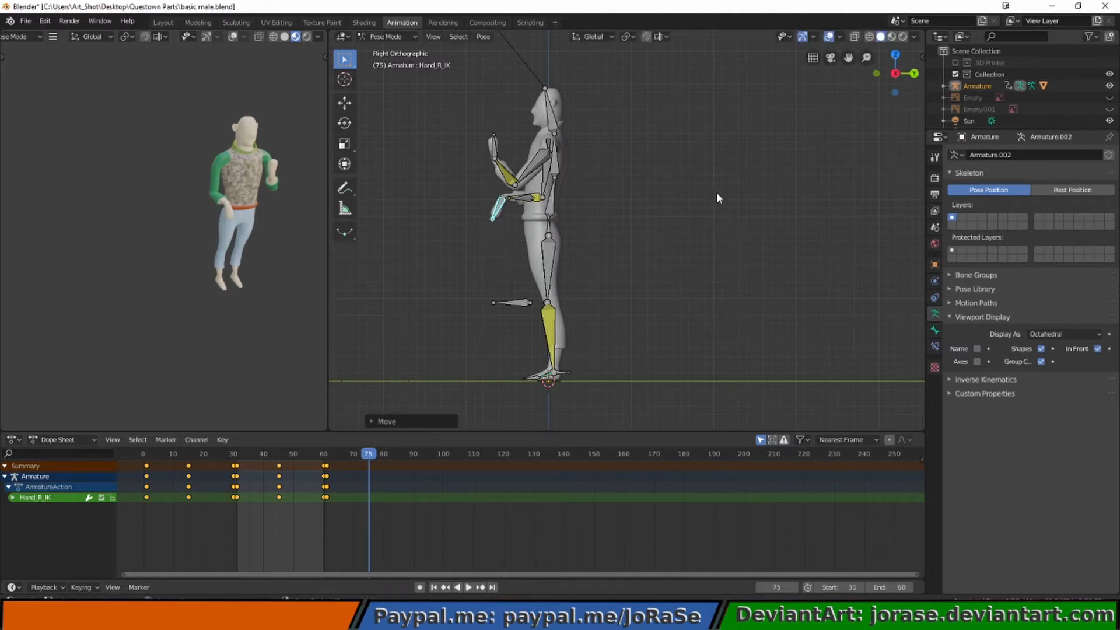
pyautogui.press('r')
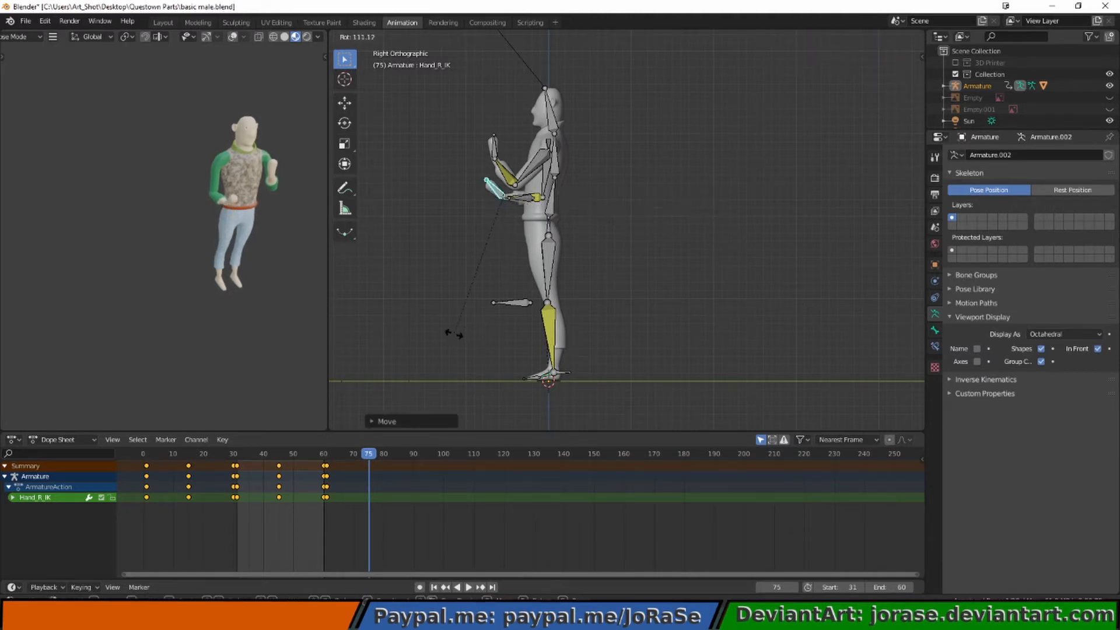
pyautogui.click(446, 320)
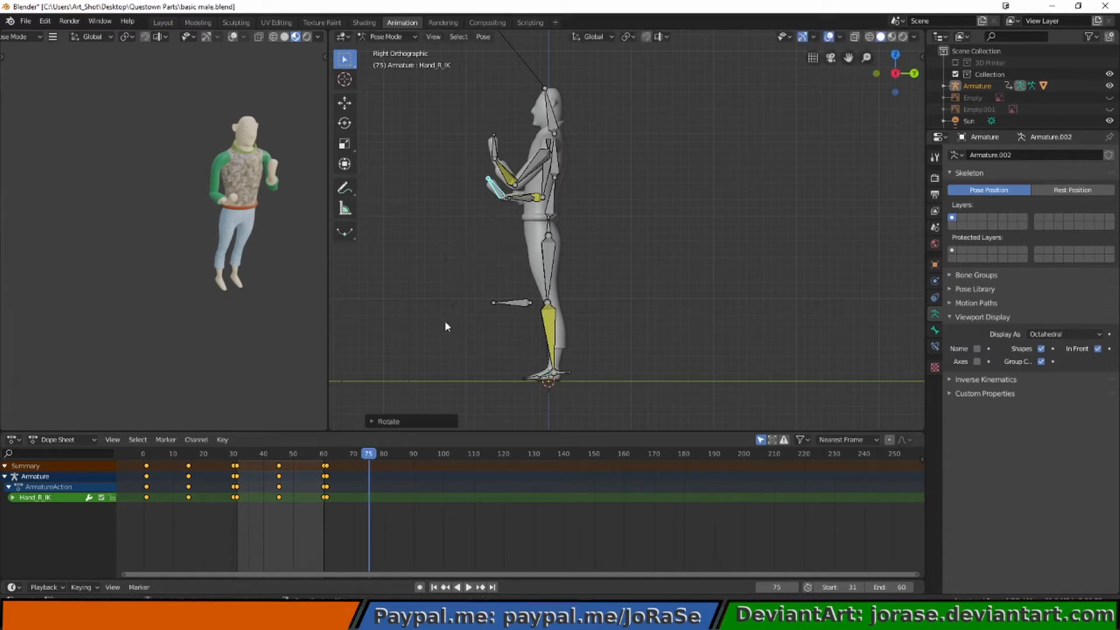
# - Move Hand_R_IK about 0.47 m inward along the global X axis, in front of the waist
pyautogui.moveTo(448, 320); pyautogui.dragTo(584, 356, button='middle')
pyautogui.press('g')
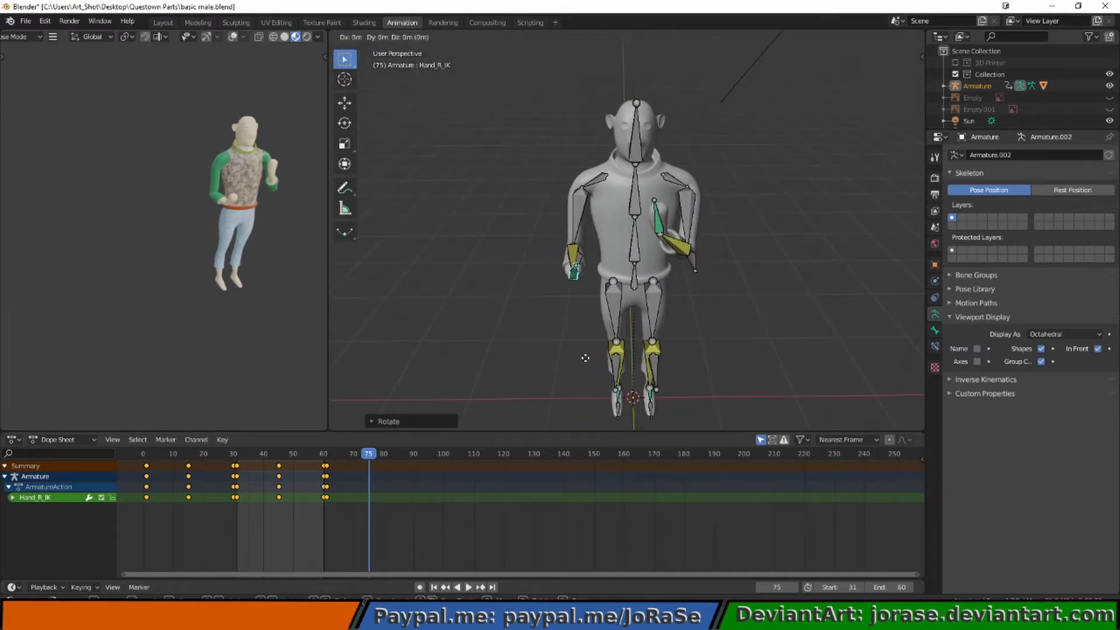
pyautogui.press('x')
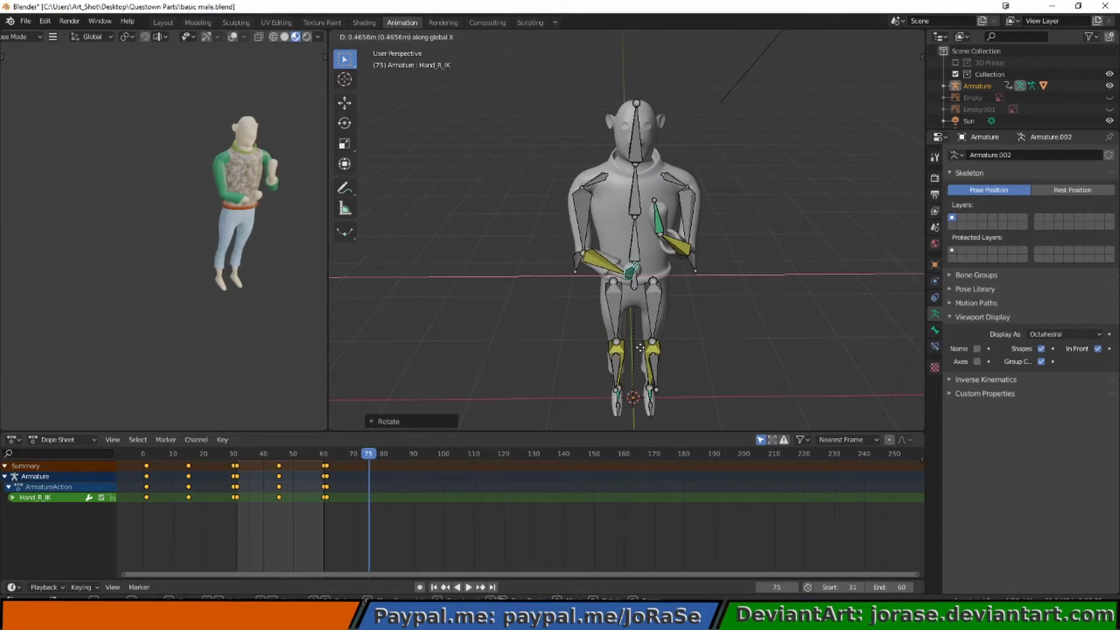
pyautogui.click(639, 348)
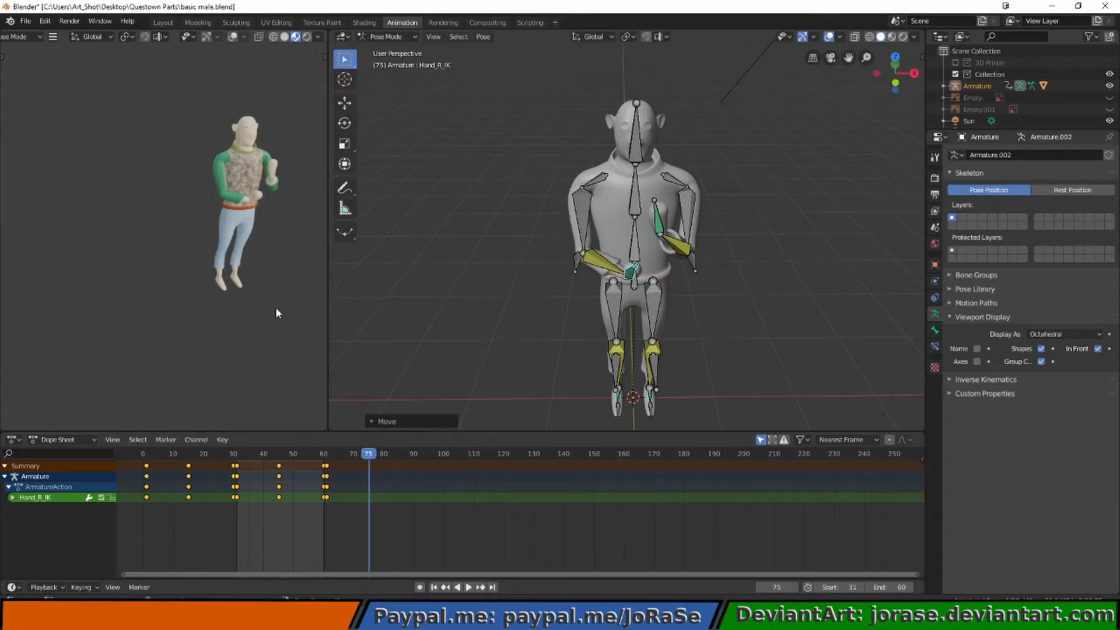
pyautogui.moveTo(279, 350); pyautogui.dragTo(237, 345, button='middle')
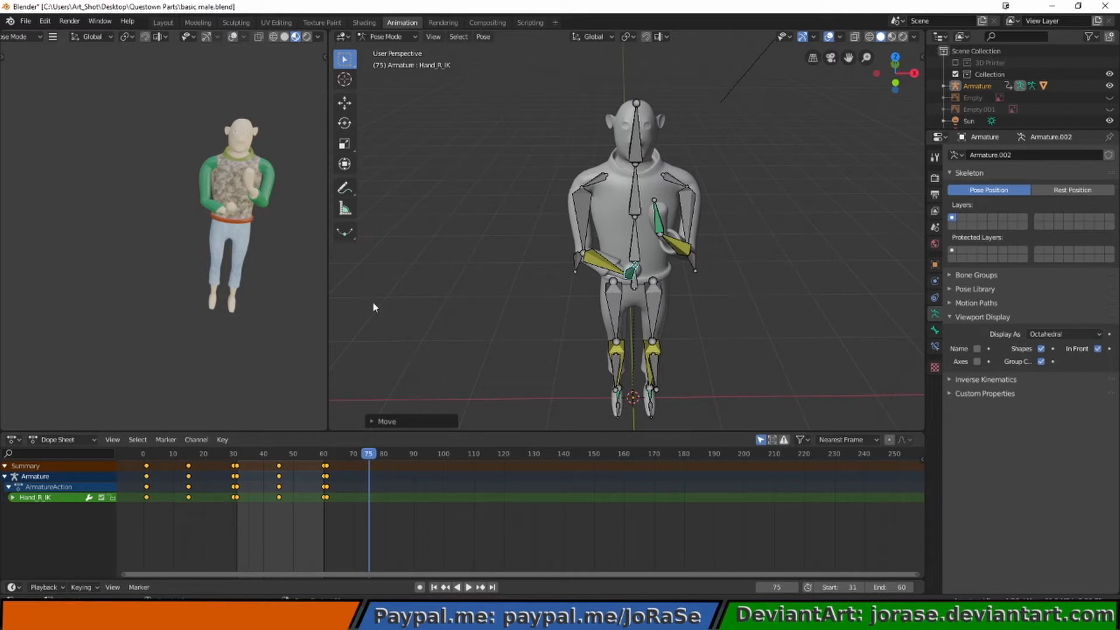
# - Try turning the Head bone around the global Z axis, and undo the rotation
pyautogui.click(636, 149)
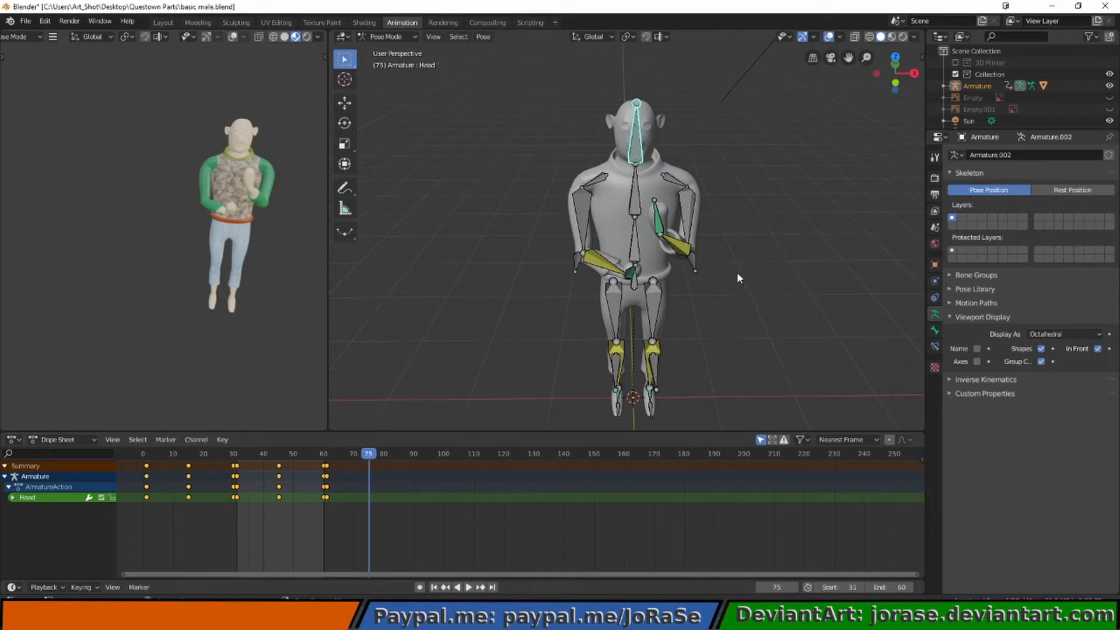
pyautogui.moveTo(733, 298); pyautogui.dragTo(683, 303, button='middle')
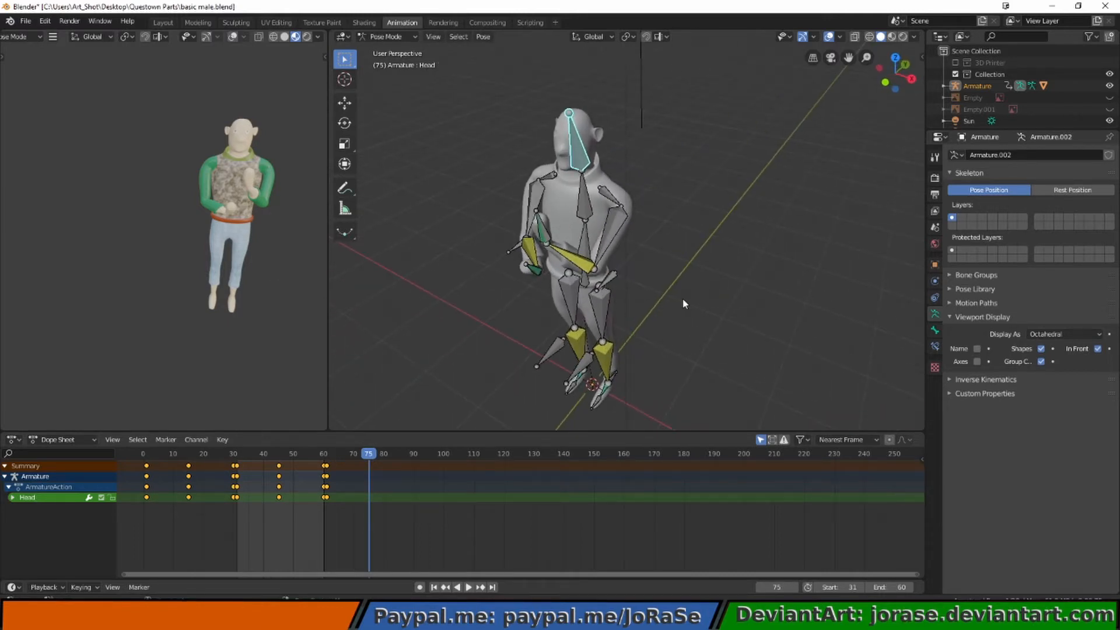
pyautogui.press('r')
pyautogui.press('z')
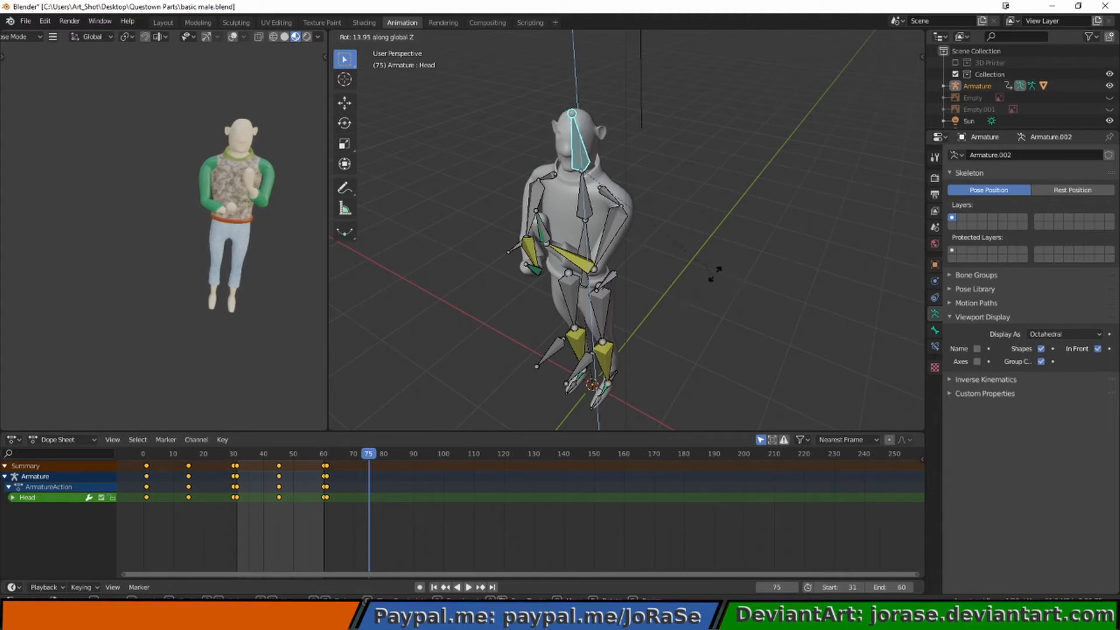
pyautogui.click(753, 240)
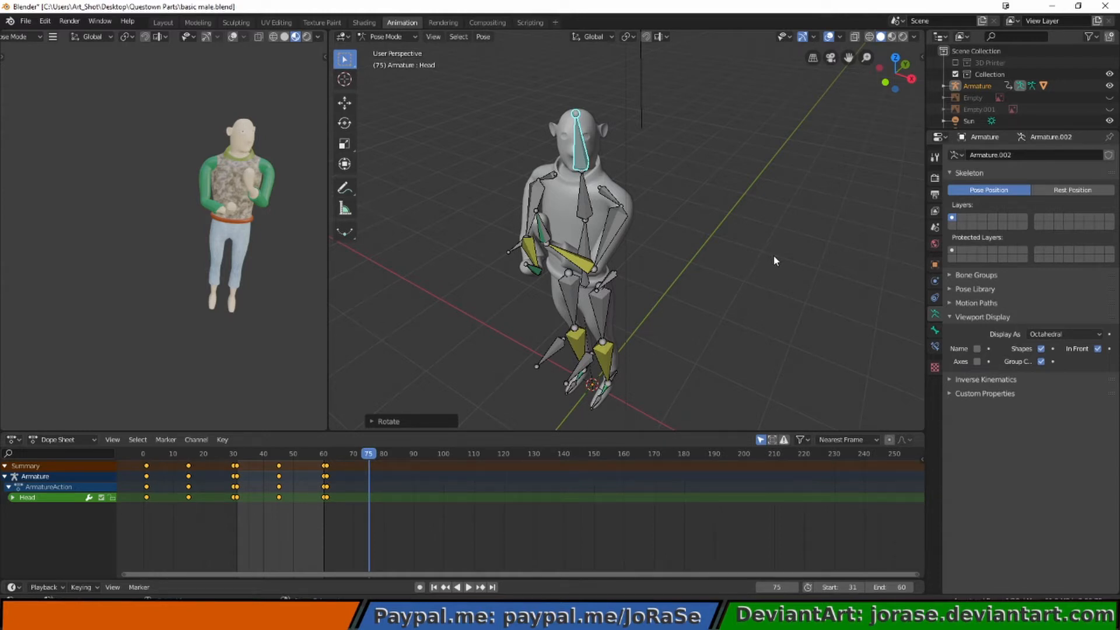
pyautogui.hotkey('ctrl', 'z')
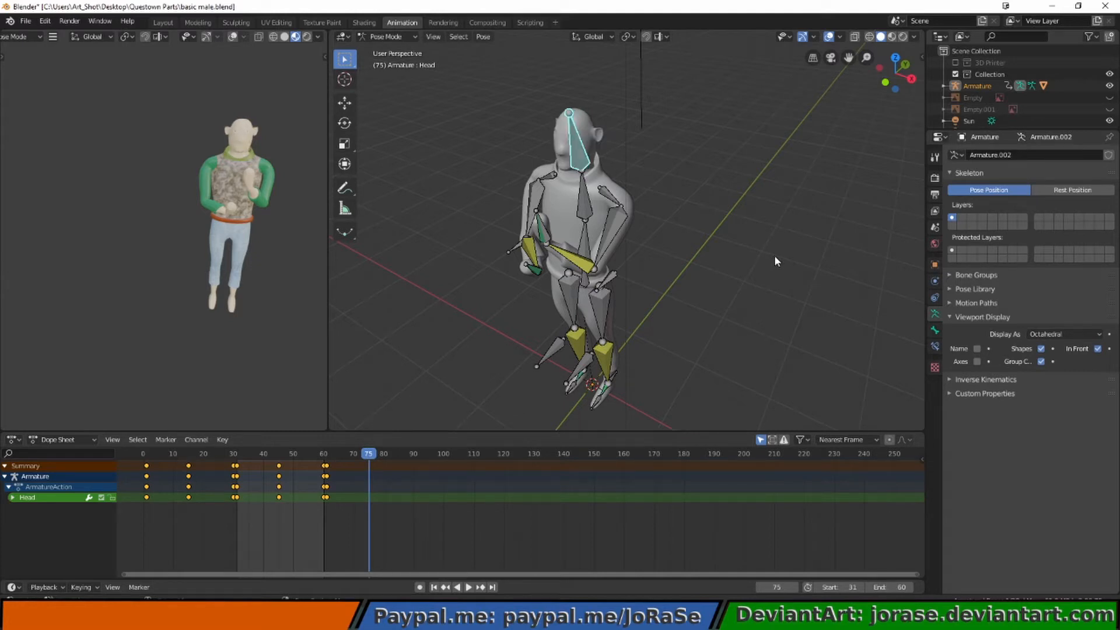
# - Insert keyframes for all bones of the armature at frame 75 to store the talking pose
pyautogui.press('a')
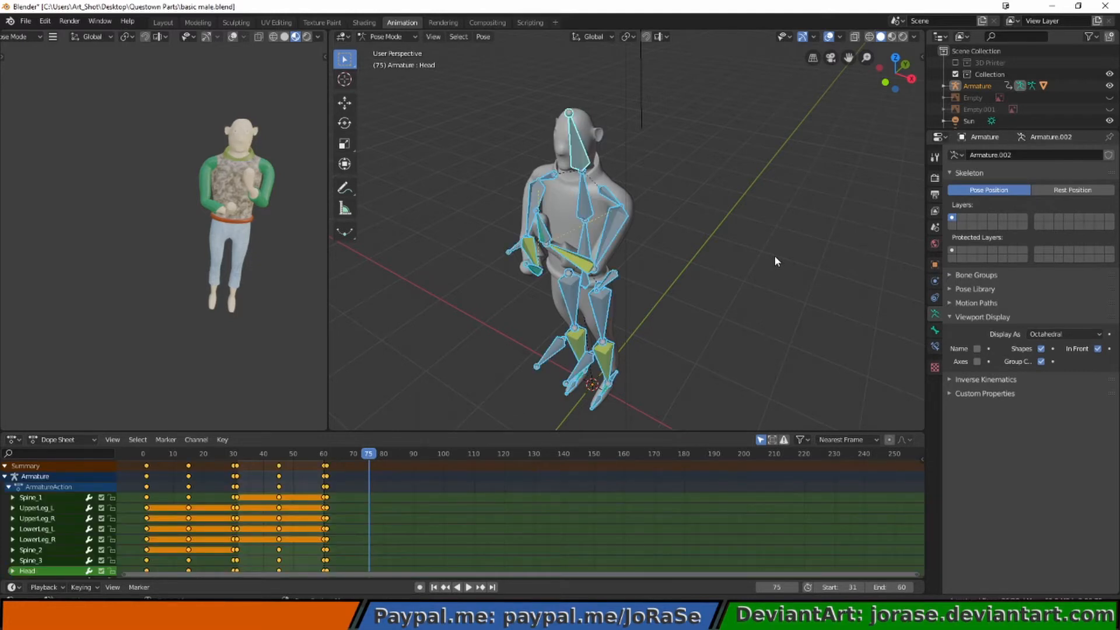
pyautogui.press('i')
pyautogui.click(775, 257)
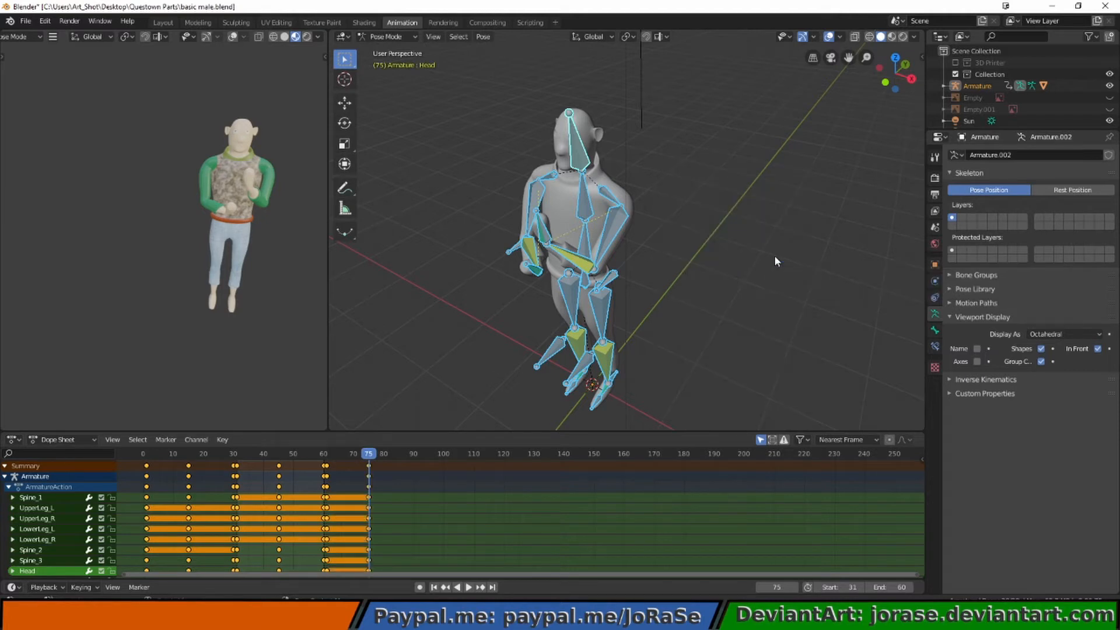
# - At frame 68, turn the Head bone slightly toward the character's left around the global Z axis
pyautogui.click(345, 455)
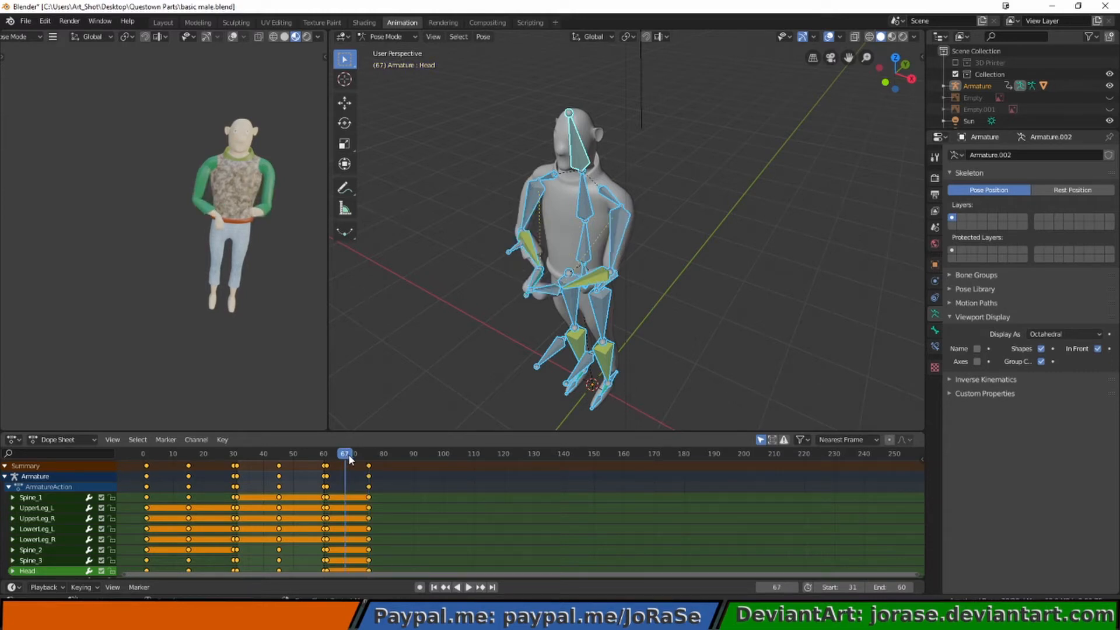
pyautogui.click(767, 588)
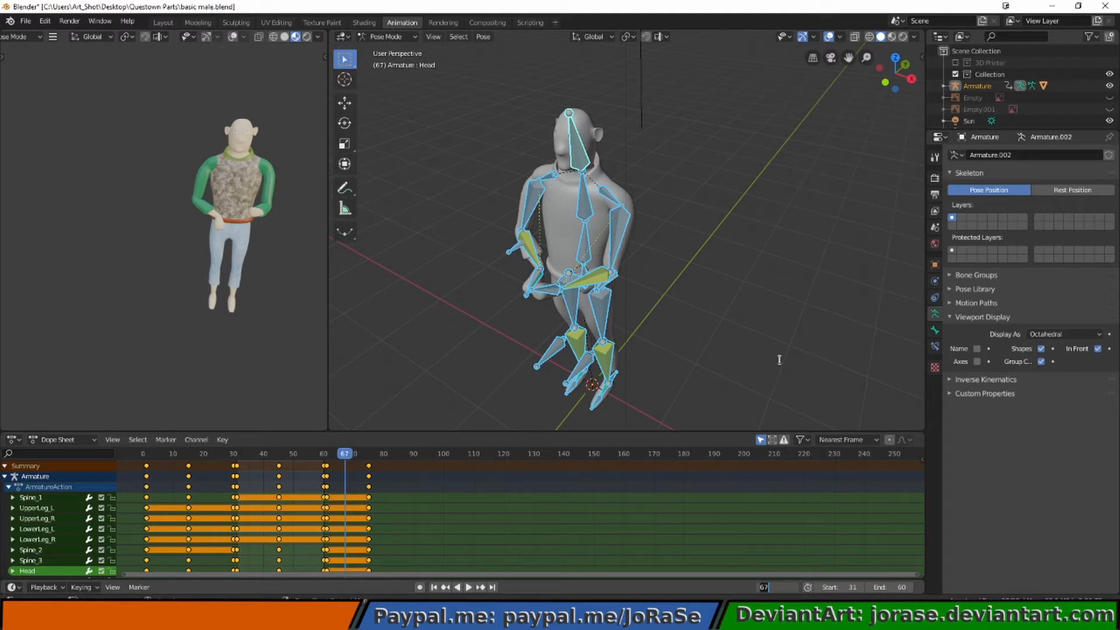
pyautogui.write('68')
pyautogui.press('Return')
pyautogui.press('KP_3')
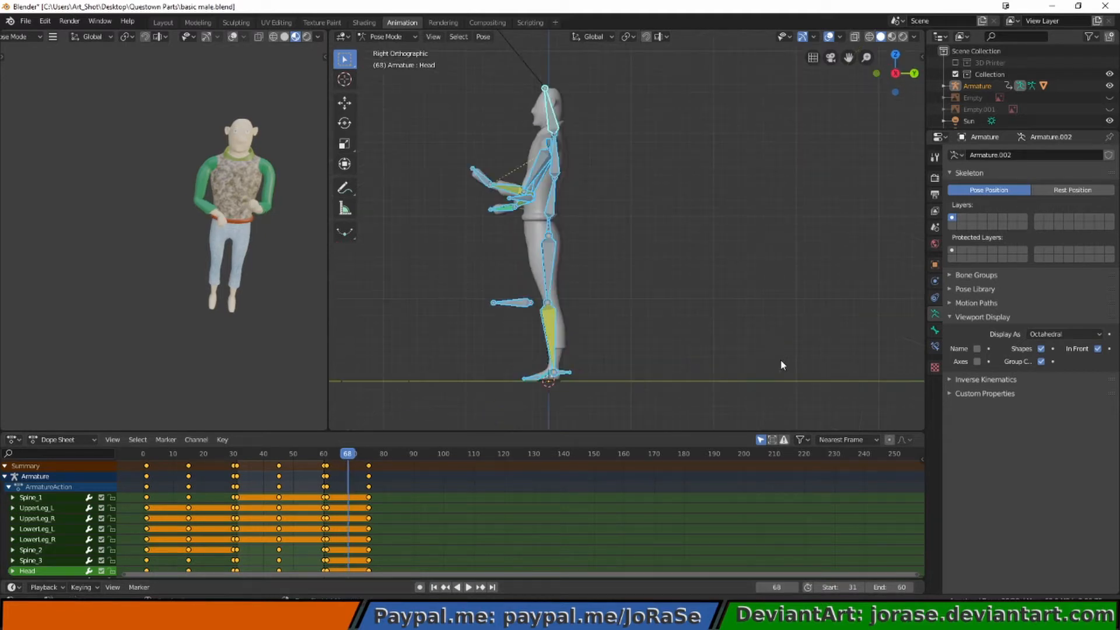
pyautogui.press('KP_1')
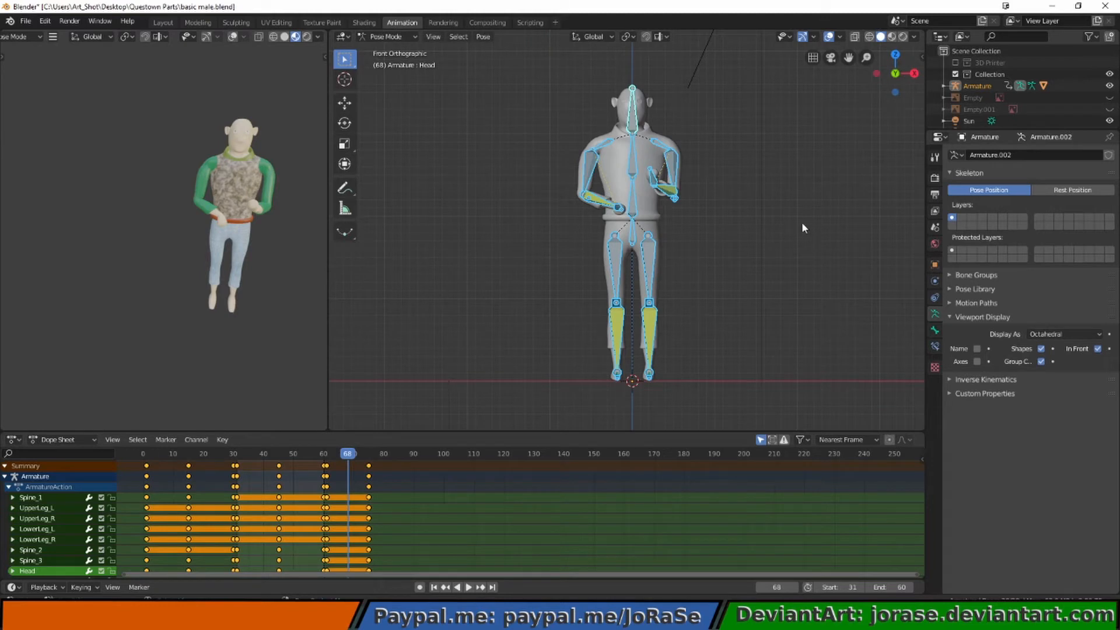
pyautogui.click(636, 121)
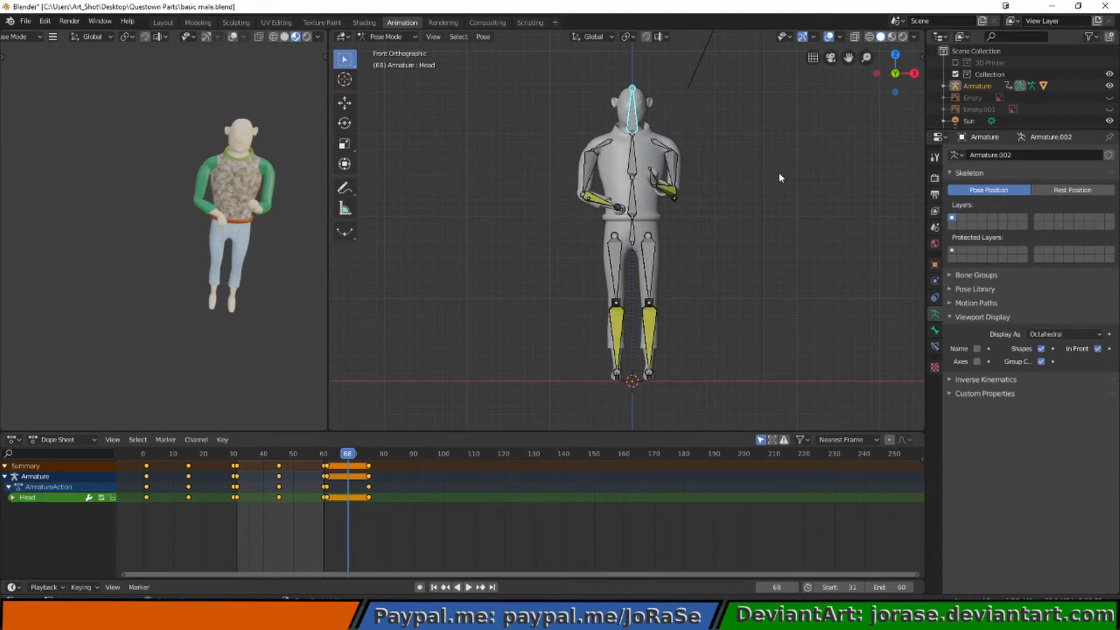
pyautogui.press('r')
pyautogui.press('z')
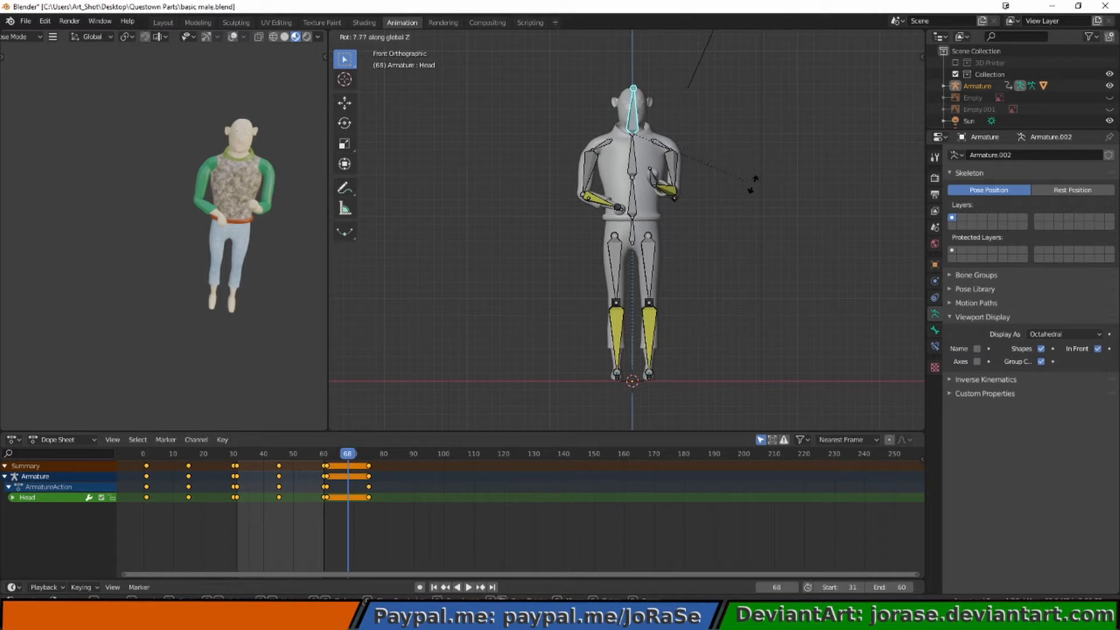
pyautogui.click(718, 205)
# - In the front view, move Hand_L_IK about 0.08 m inward and 0.25 m down
pyautogui.click(653, 182)
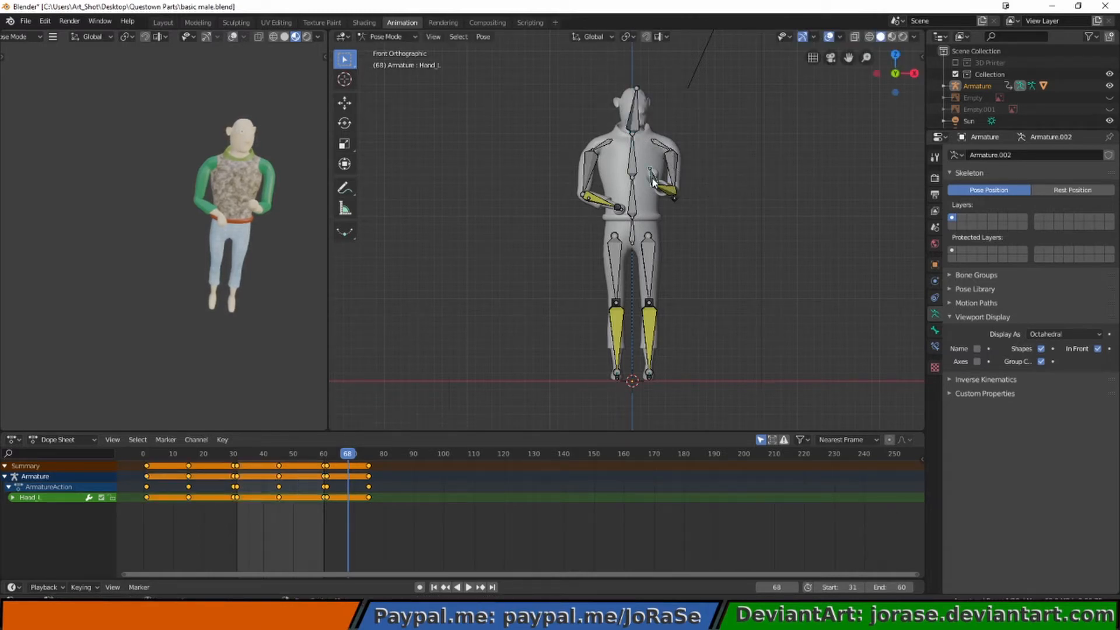
pyautogui.click(651, 175)
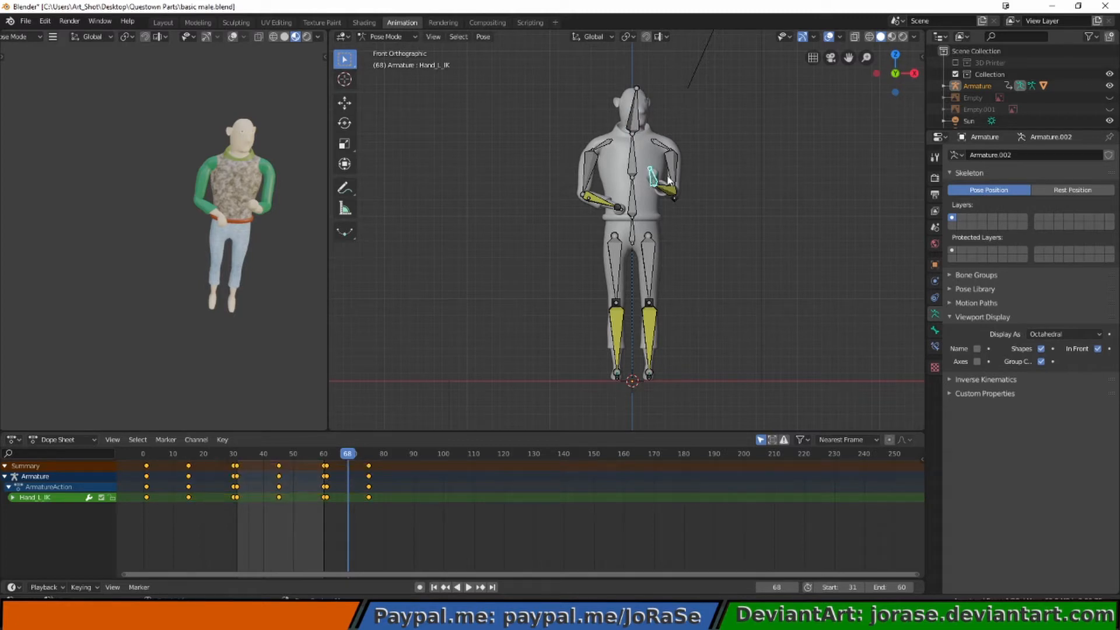
pyautogui.press('g')
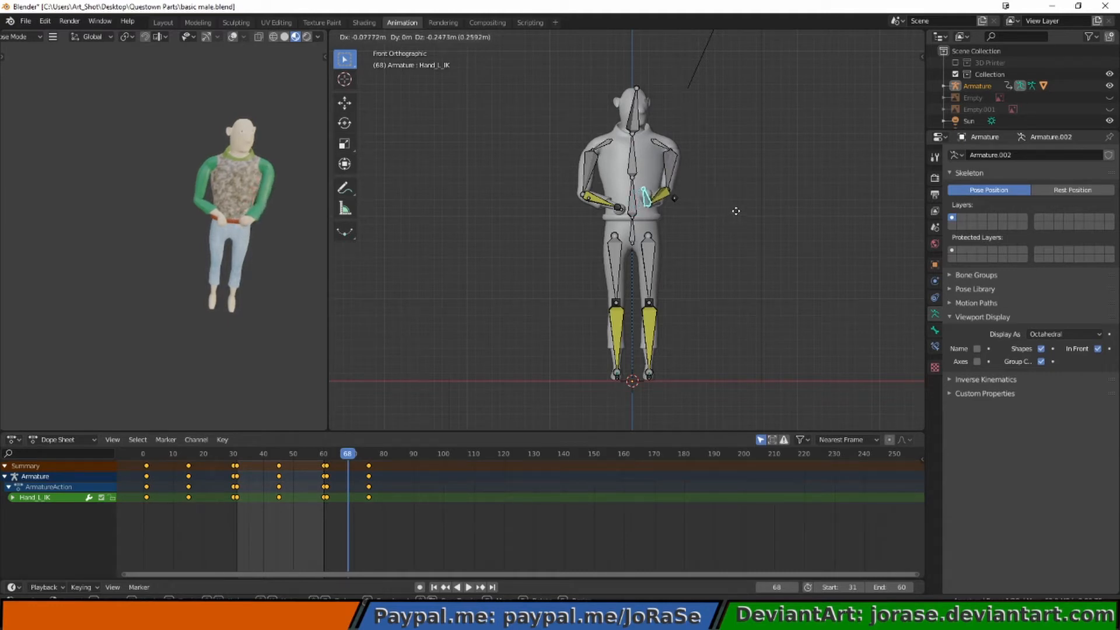
pyautogui.click(736, 211)
# - In the front view, move Hand_R_IK about 0.12 m inward and 0.46 m up, in front of the chest
pyautogui.click(620, 209)
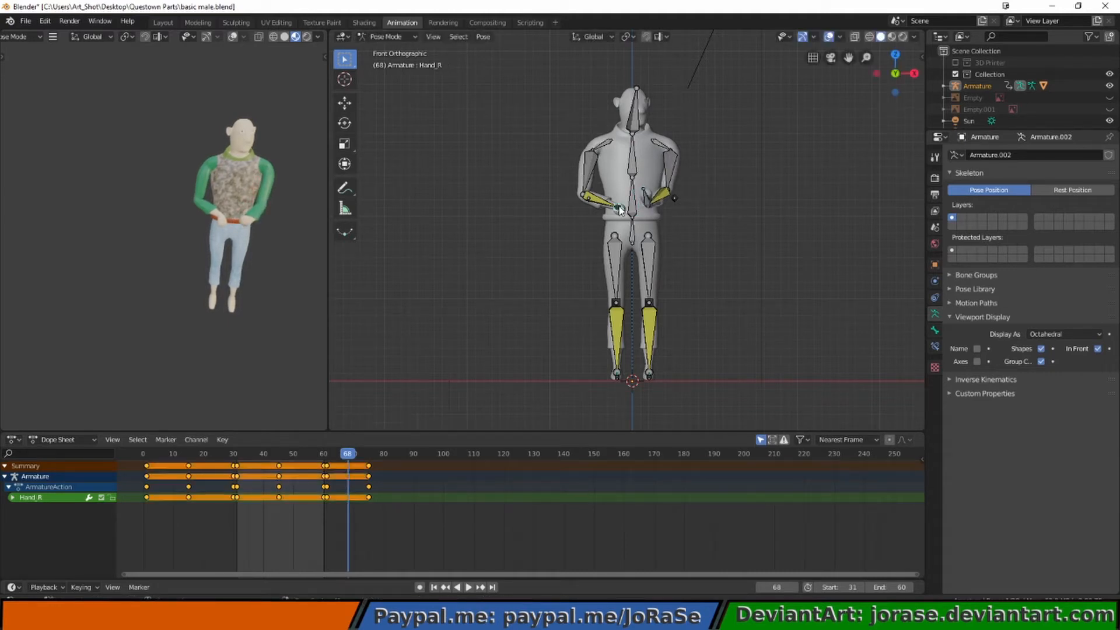
pyautogui.click(620, 210)
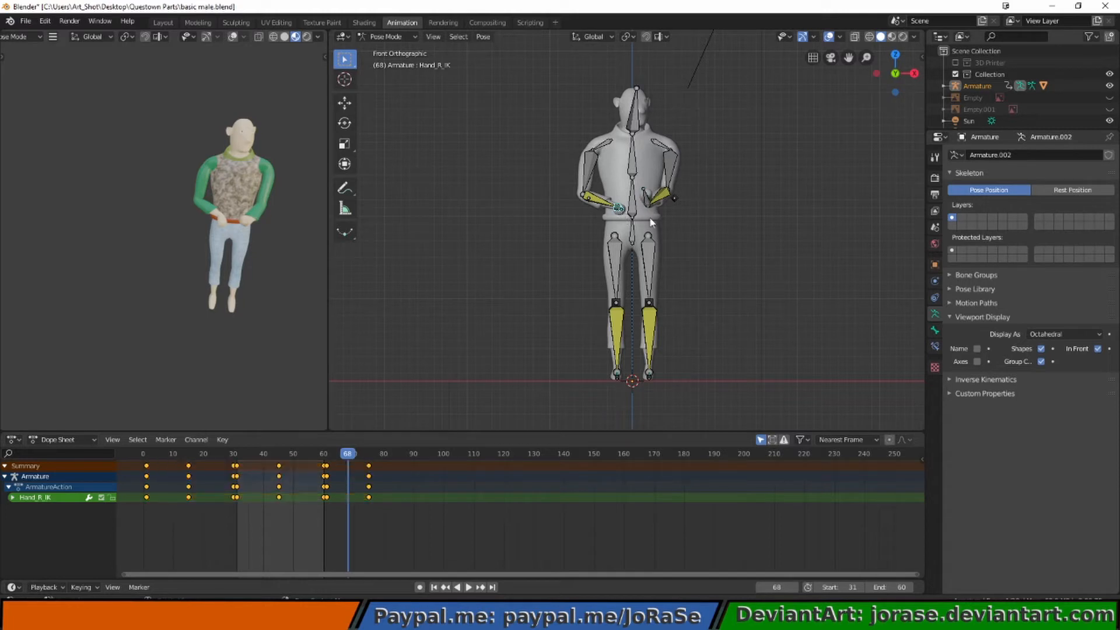
pyautogui.press('g')
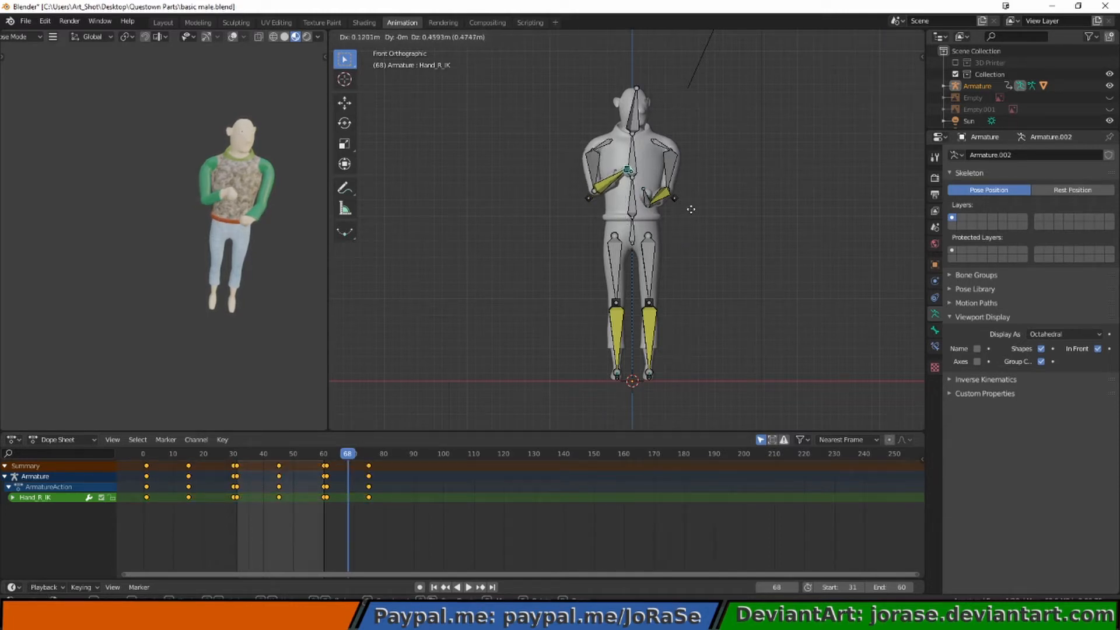
pyautogui.click(691, 209)
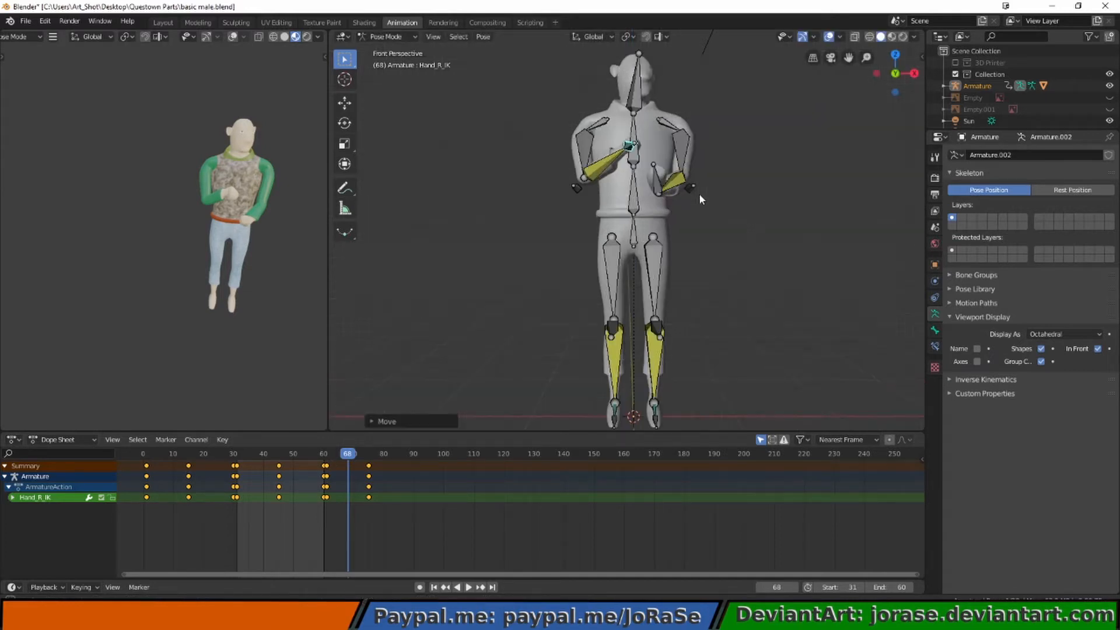
# - Viewed from above, rotate Hand_R_IK about 30 degrees so the hand points inward across the chest
pyautogui.moveTo(699, 194); pyautogui.dragTo(691, 299, button='middle')
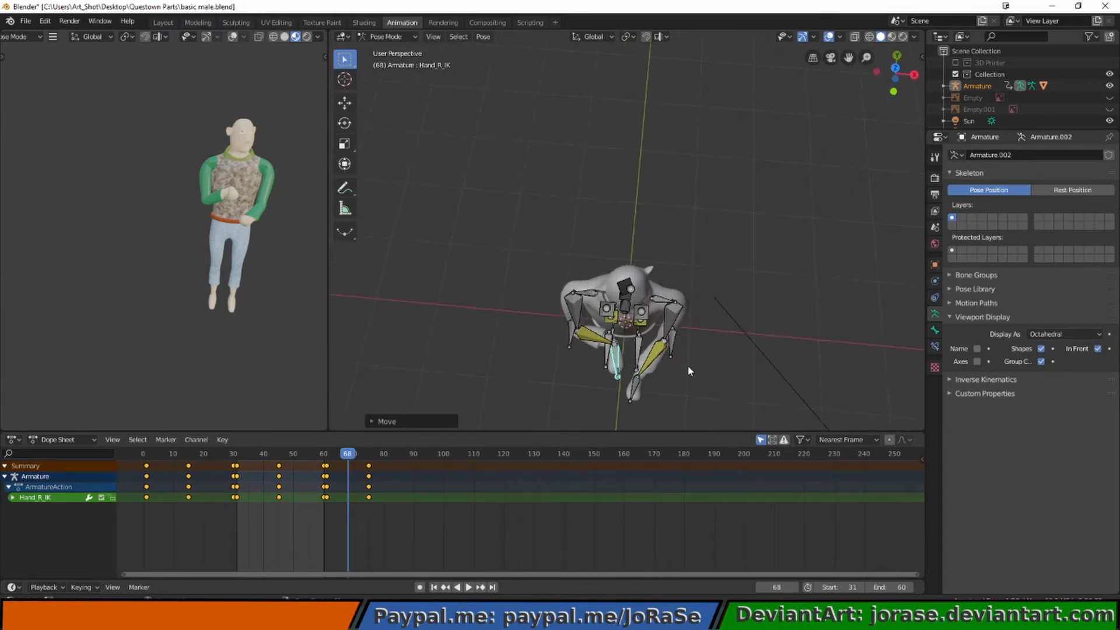
pyautogui.press('r')
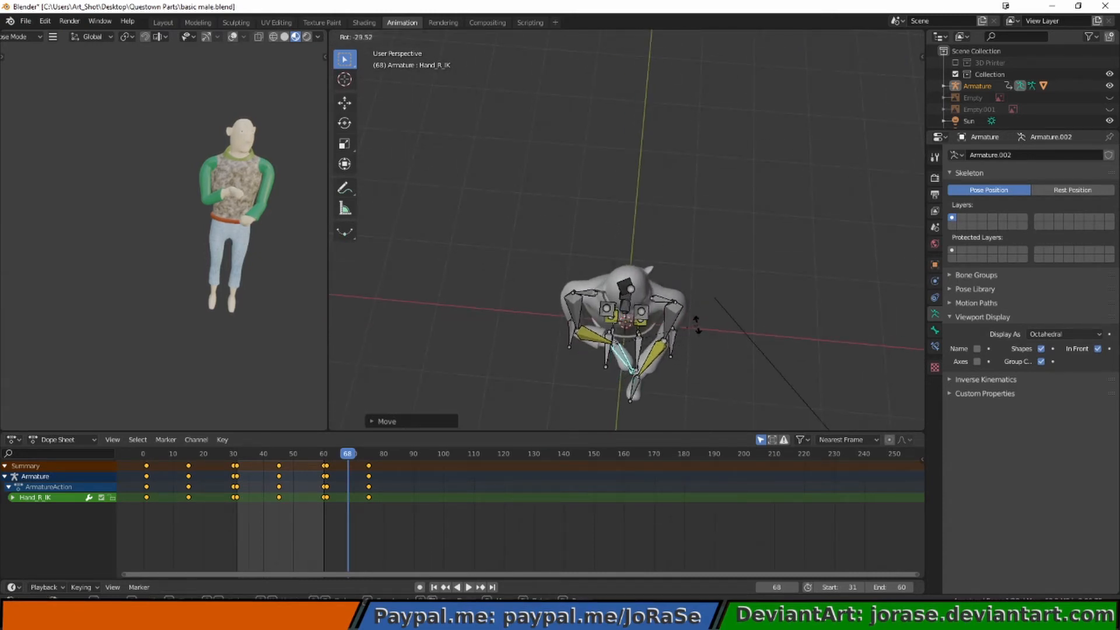
pyautogui.click(698, 326)
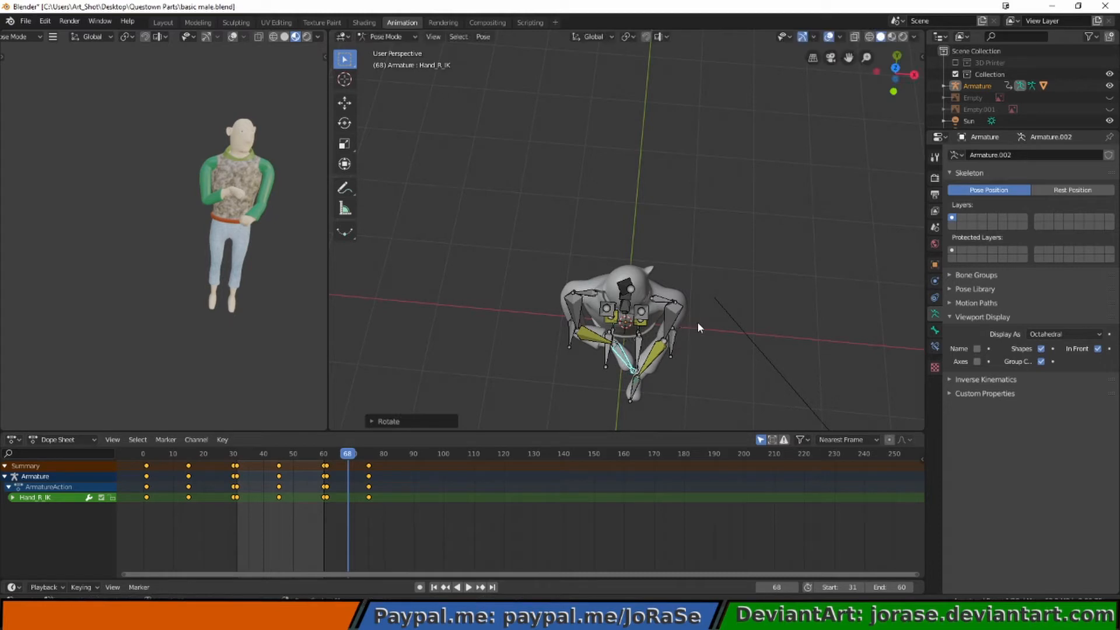
# - Viewed from above, rotate Hand_L_IK slightly so the hand points further inward
pyautogui.click(634, 394)
pyautogui.click(635, 395)
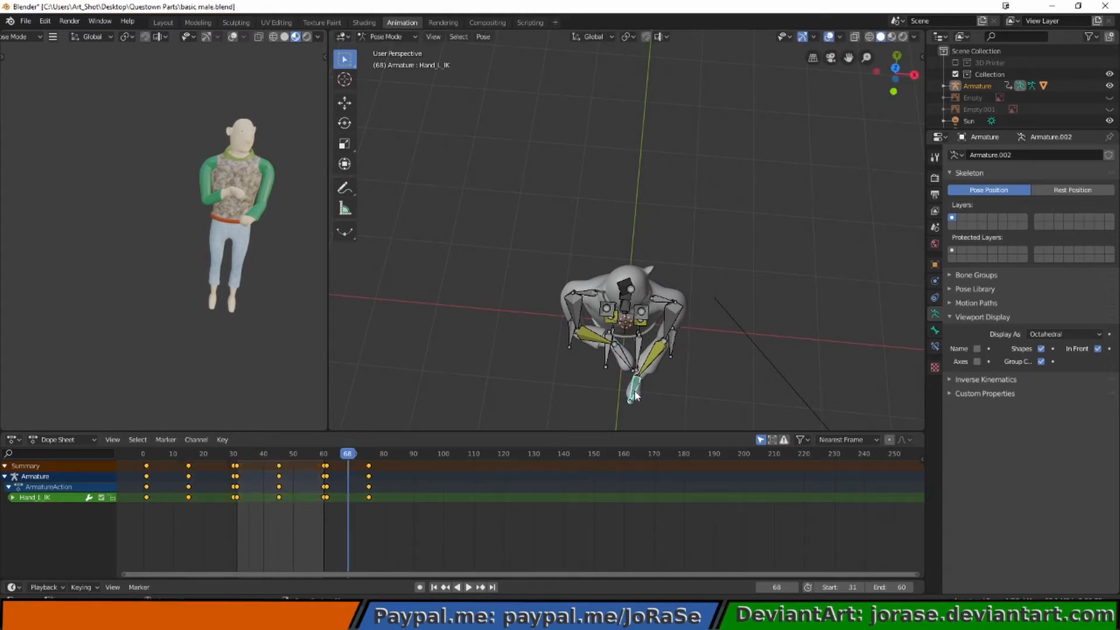
pyautogui.click(636, 395)
pyautogui.click(637, 395)
pyautogui.press('r')
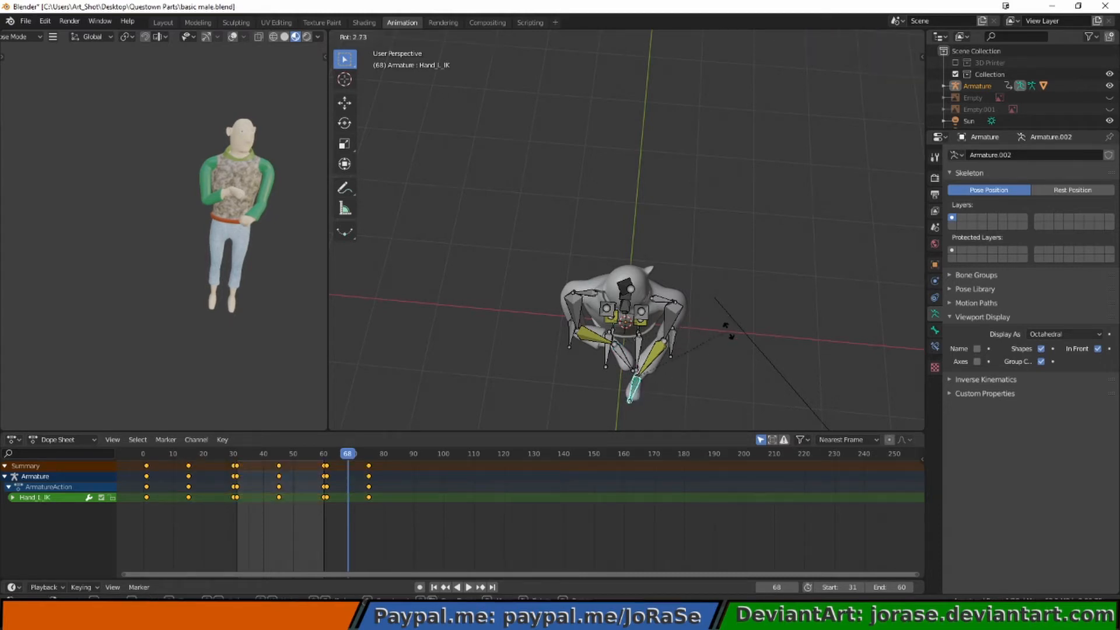
pyautogui.click(698, 377)
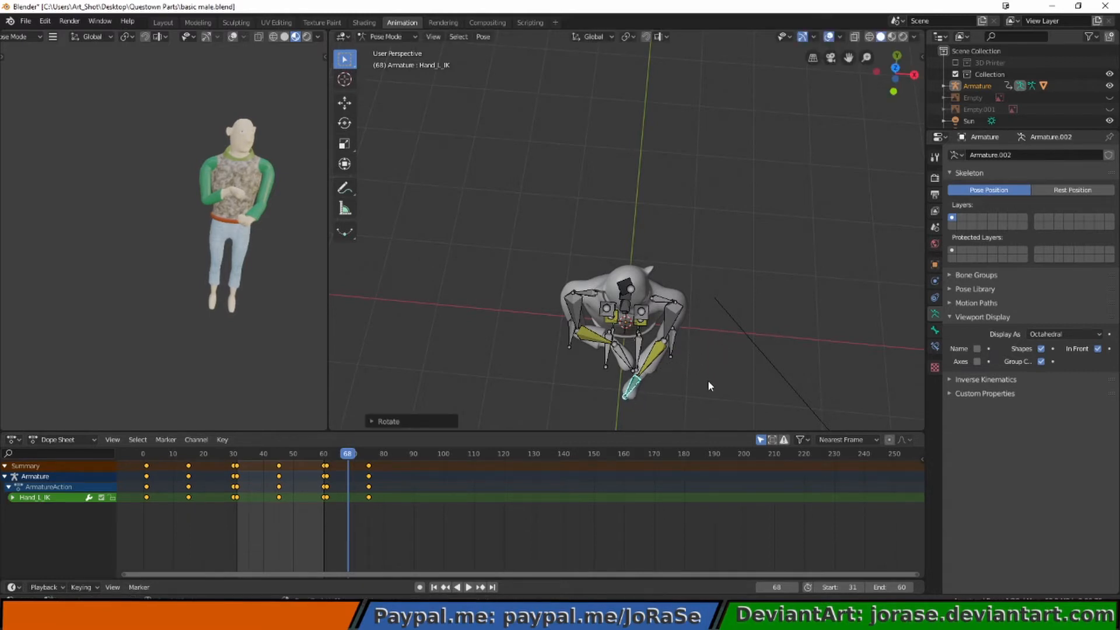
# - Insert LocRotScale keyframes for all bones of the armature at frame 68
pyautogui.moveTo(708, 379); pyautogui.dragTo(701, 315, button='middle')
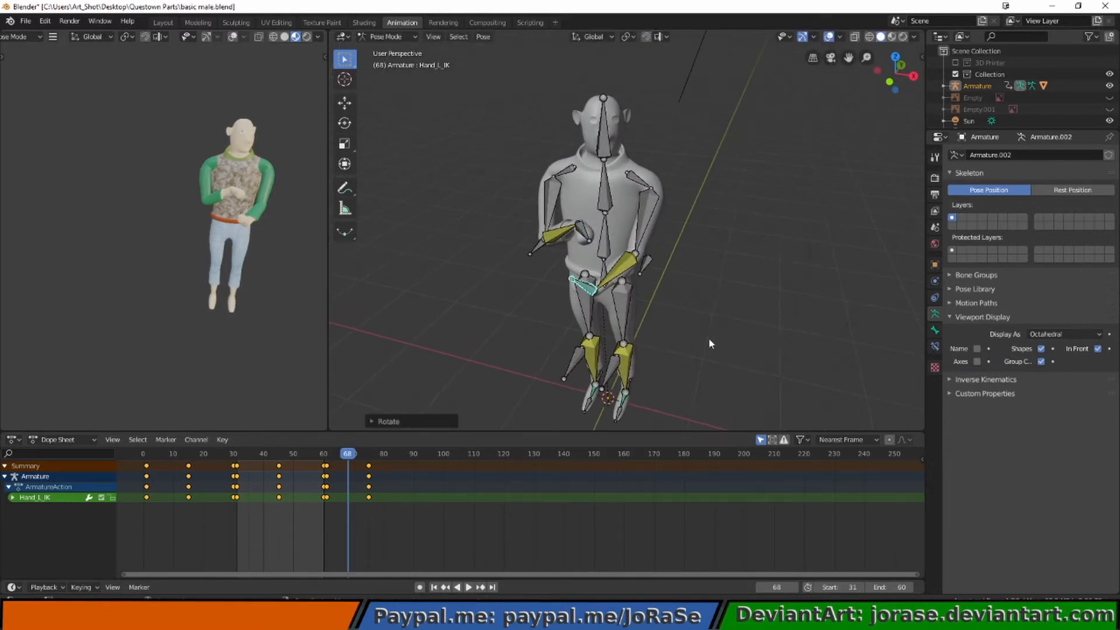
pyautogui.hotkey('alt', 'a')
pyautogui.press('a')
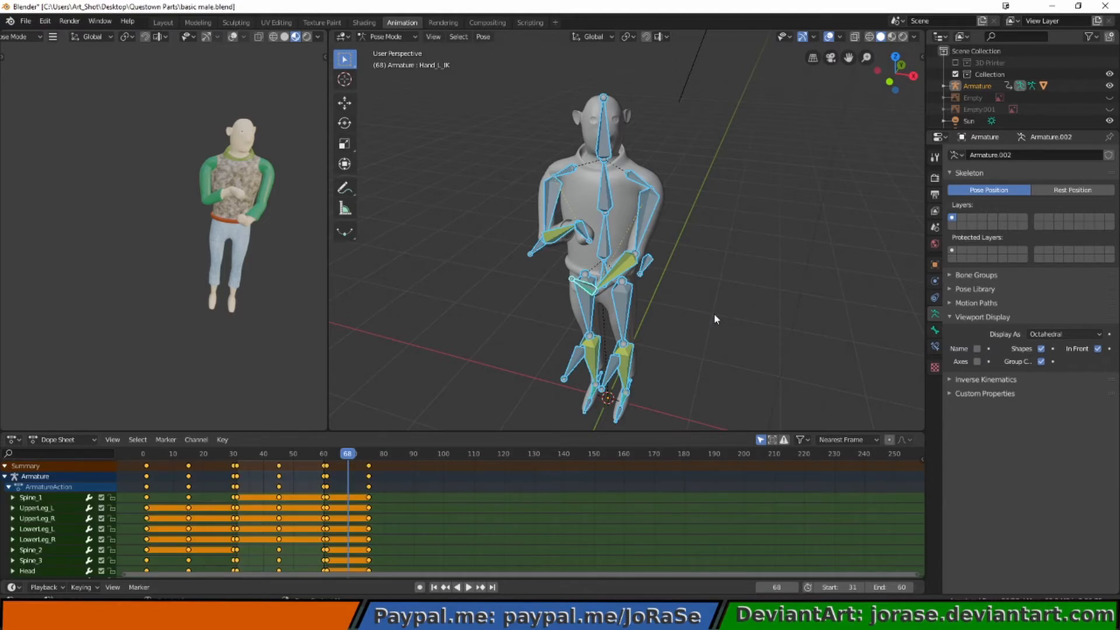
pyautogui.press('i')
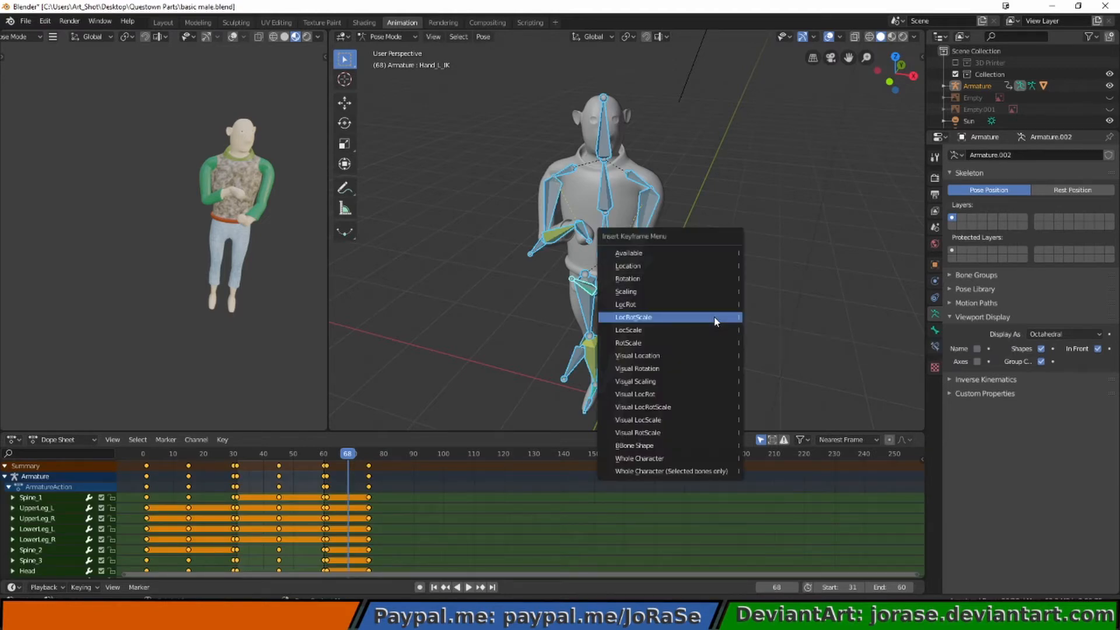
pyautogui.click(714, 316)
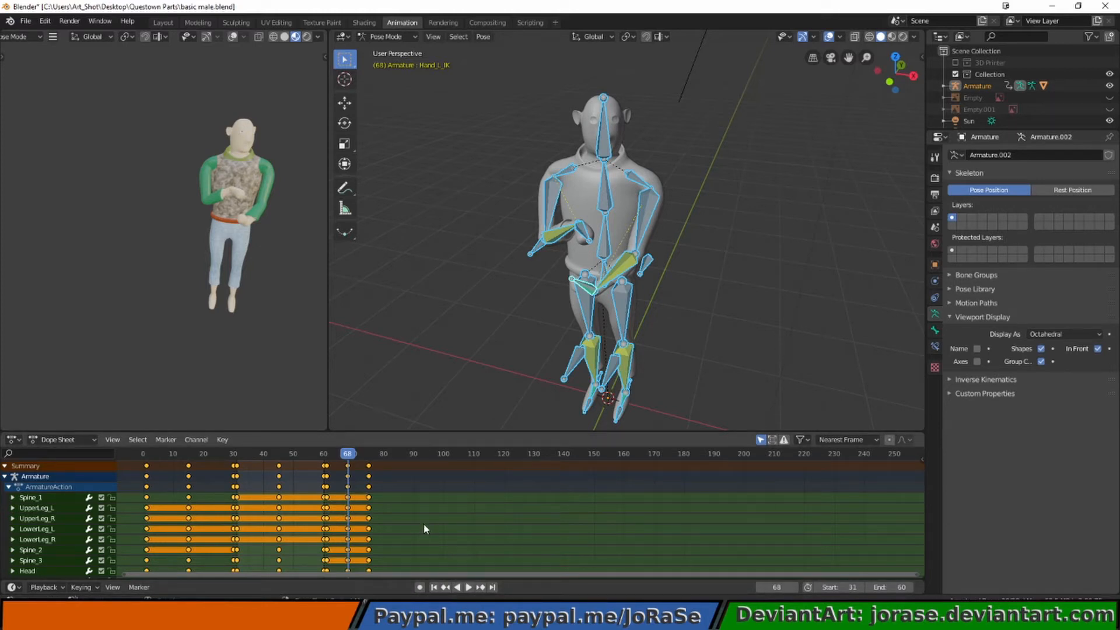
# - Step through frames 61 to 76 to examine the arm and head motion between the keyed poses
pyautogui.press('Left')
pyautogui.press('Left')
pyautogui.press('Left')
pyautogui.press('Left')
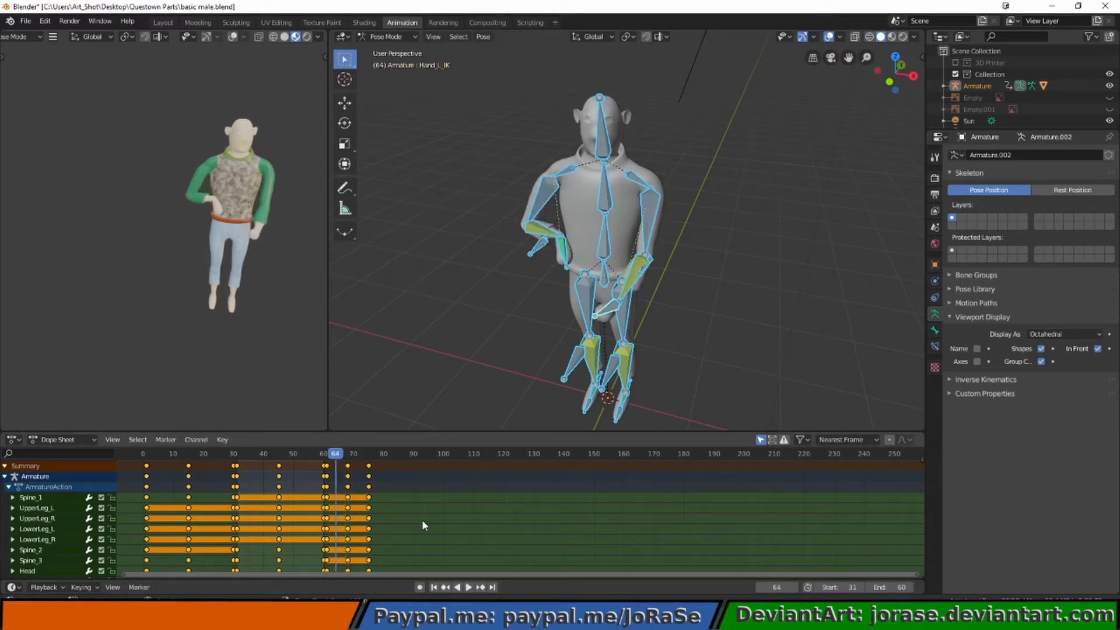
pyautogui.press('Left')
pyautogui.press('Left')
pyautogui.press('Left')
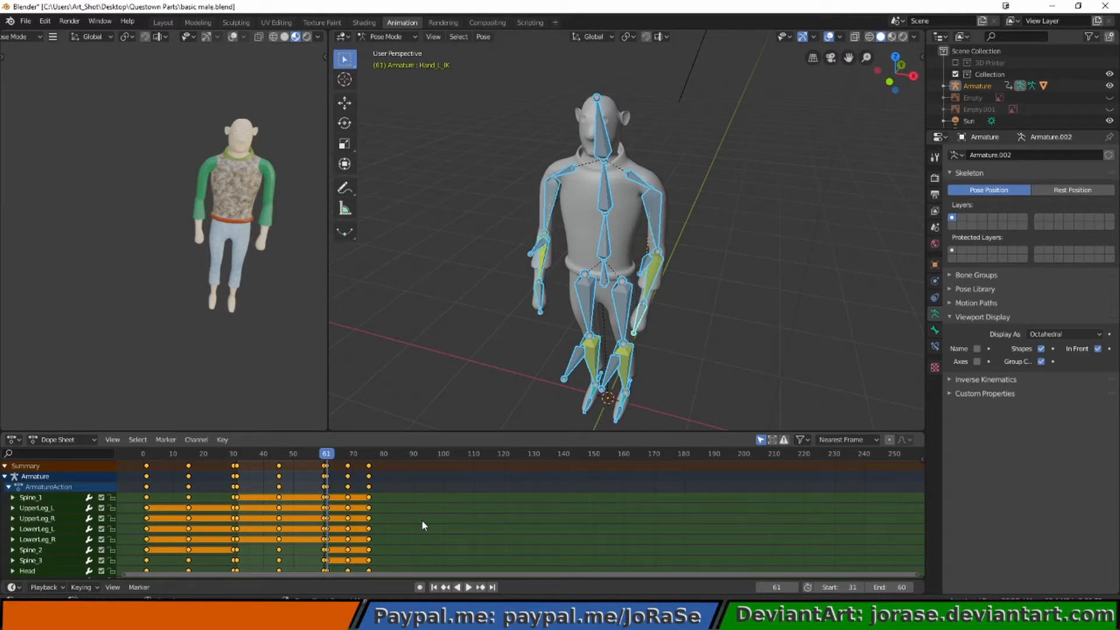
pyautogui.press('Right')
pyautogui.press('Right')
pyautogui.press('Right')
pyautogui.press('Right')
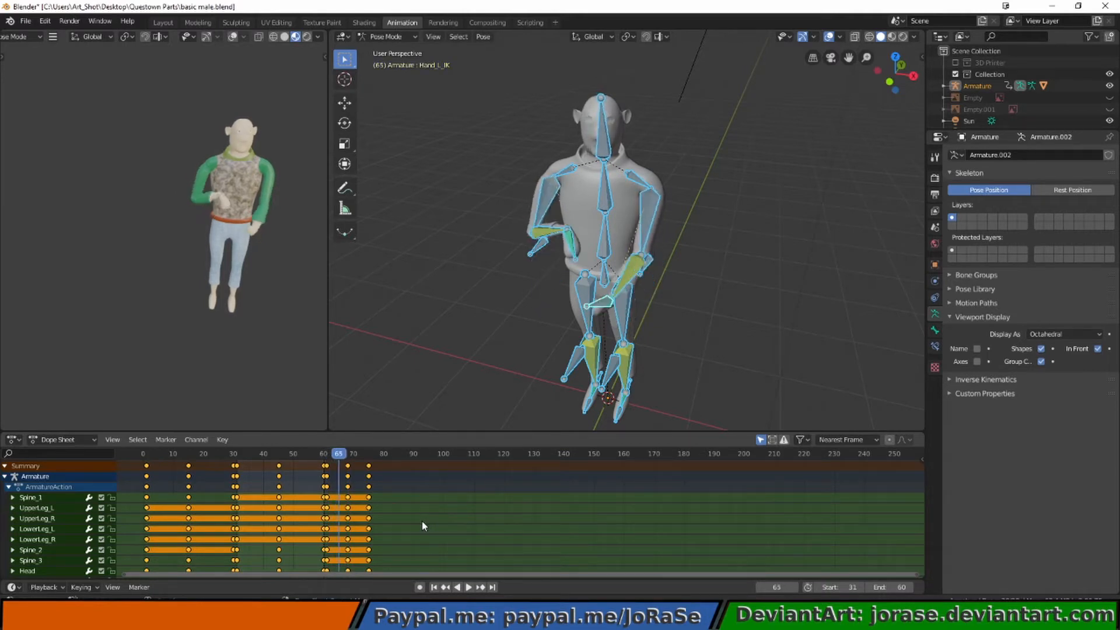
pyautogui.press('Right')
pyautogui.press('Right')
pyautogui.press('Right')
pyautogui.press('Right')
pyautogui.press('Right')
pyautogui.press('Right')
pyautogui.press('Right')
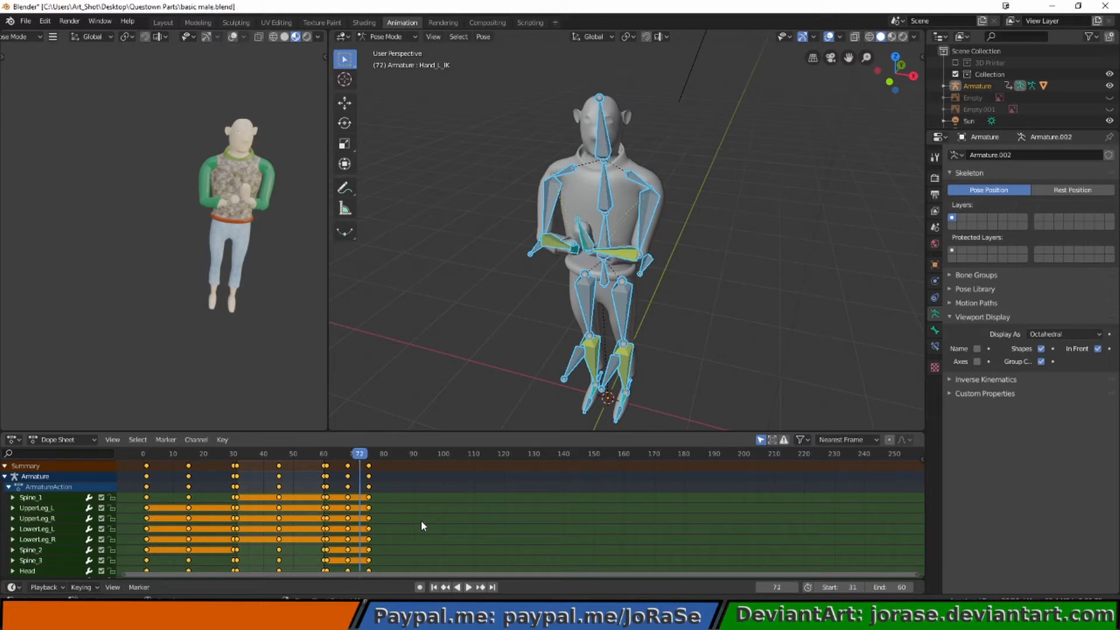
pyautogui.press('Right')
pyautogui.press('Right')
pyautogui.press('Right')
pyautogui.press('Right')
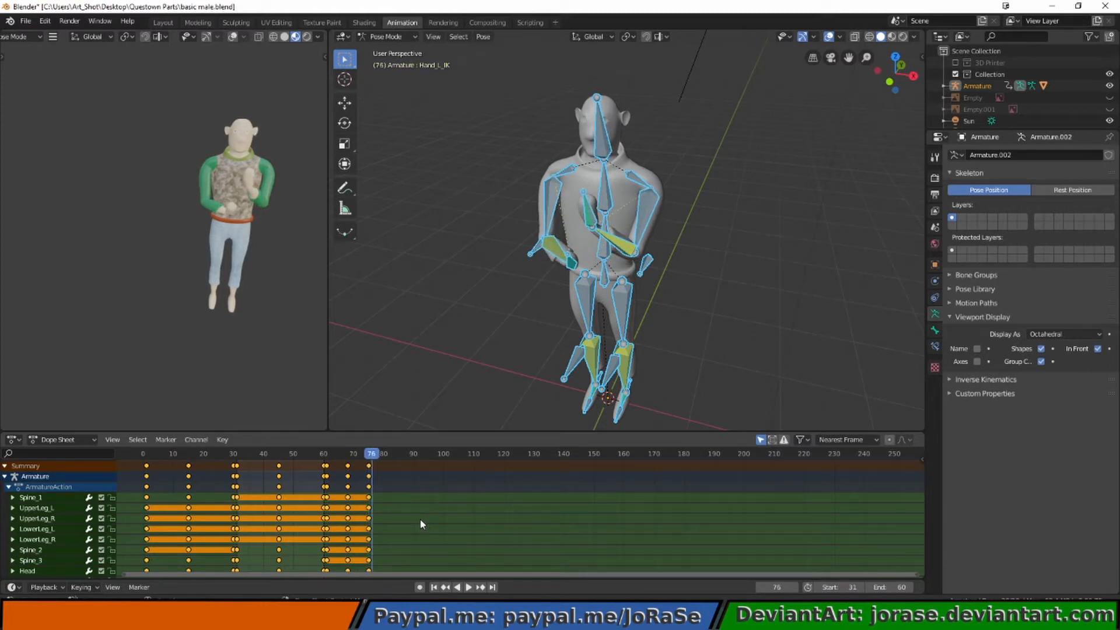
# - Go to frame 68 and copy the armature's currently selected keyframes
pyautogui.press('Left')
pyautogui.press('Left')
pyautogui.press('Left')
pyautogui.press('Left')
pyautogui.press('Left')
pyautogui.press('Left')
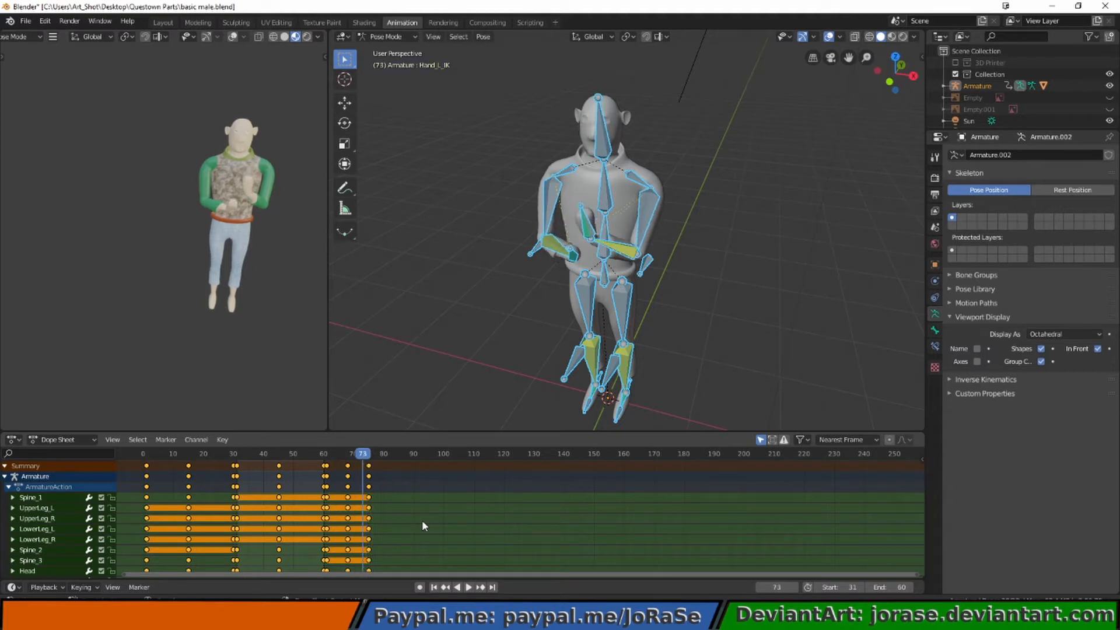
pyautogui.press('Left')
pyautogui.press('Left')
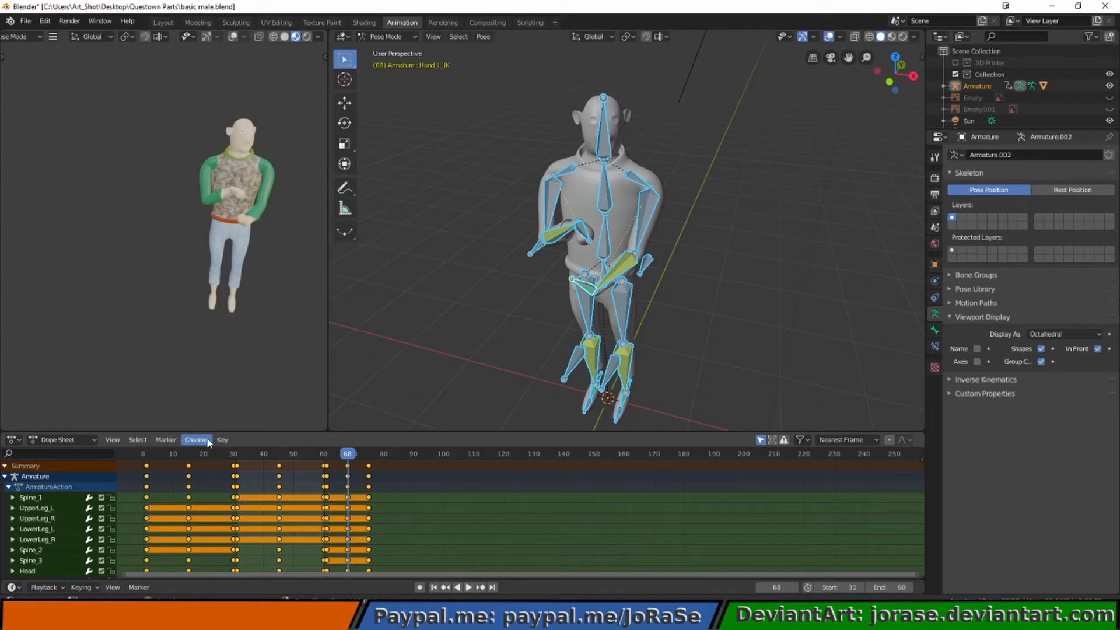
pyautogui.click(220, 442)
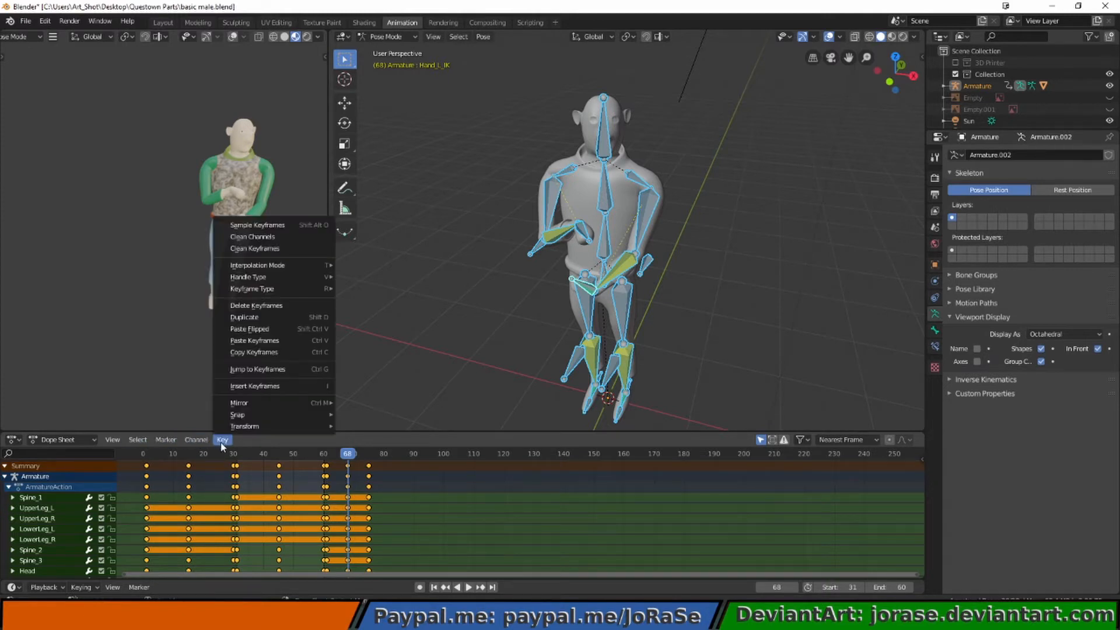
pyautogui.click(285, 352)
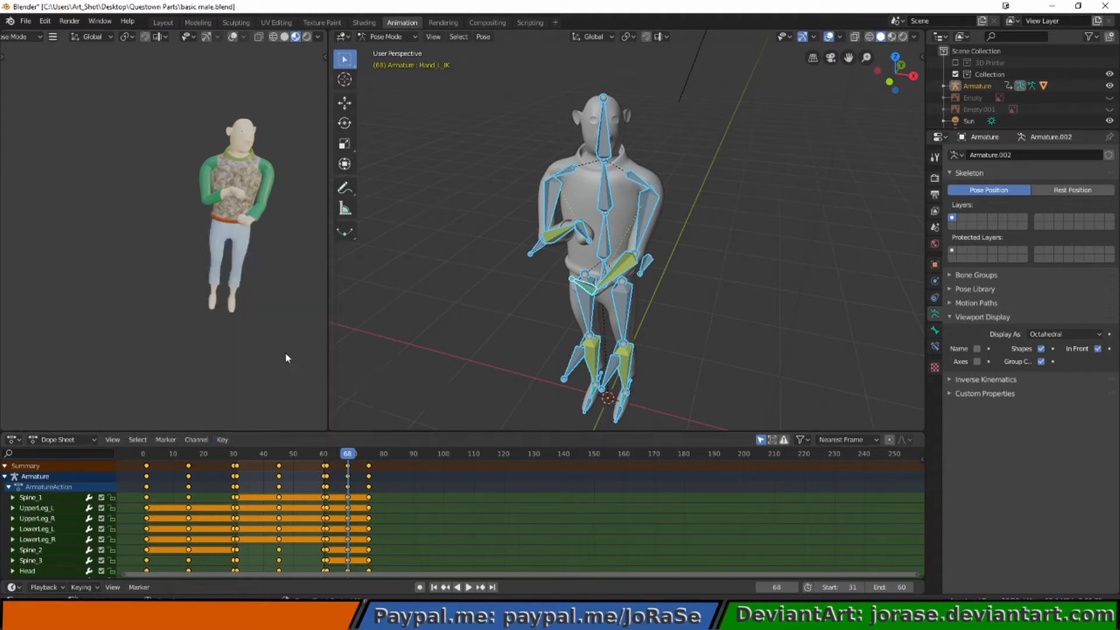
# - Try to paste the copied keyframes at frame 83, and undo the paste
pyautogui.click(400, 454)
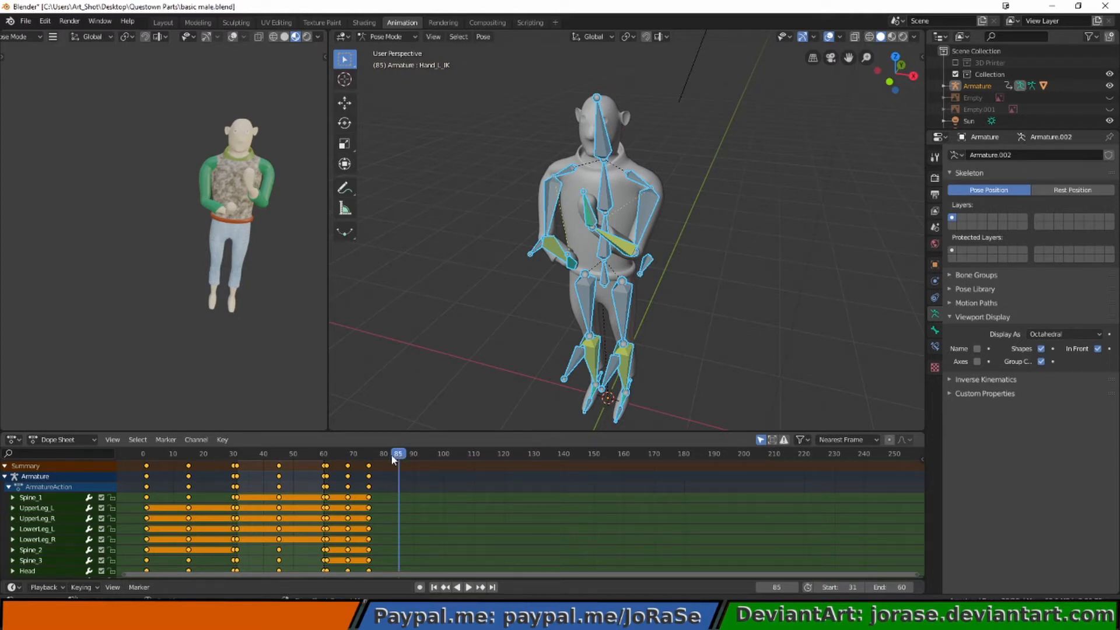
pyautogui.click(391, 454)
pyautogui.click(384, 454)
pyautogui.click(369, 454)
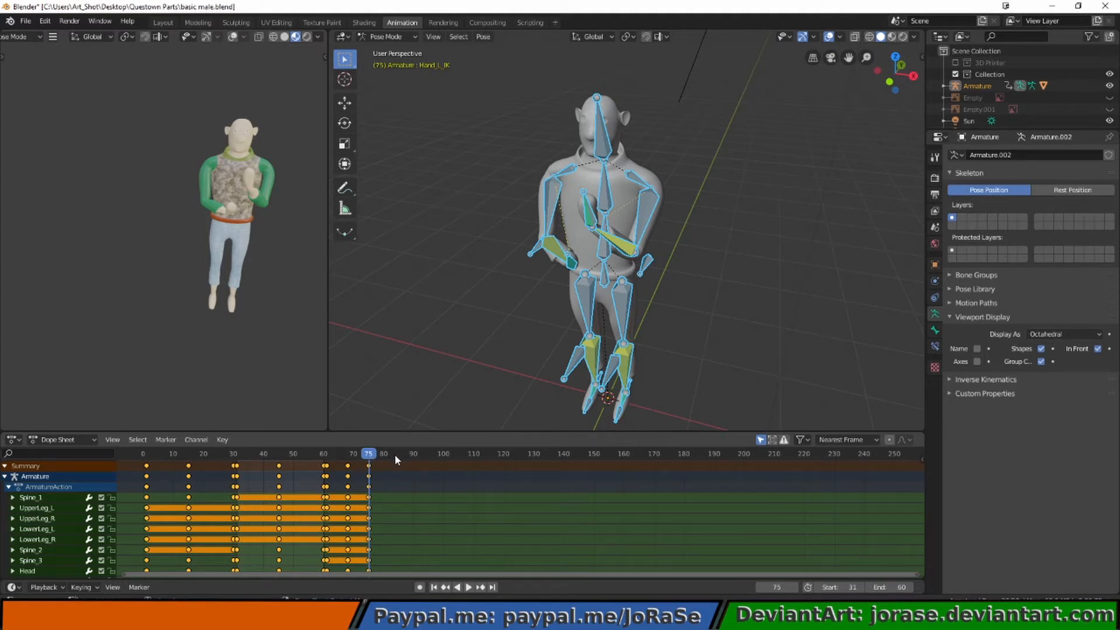
pyautogui.click(396, 454)
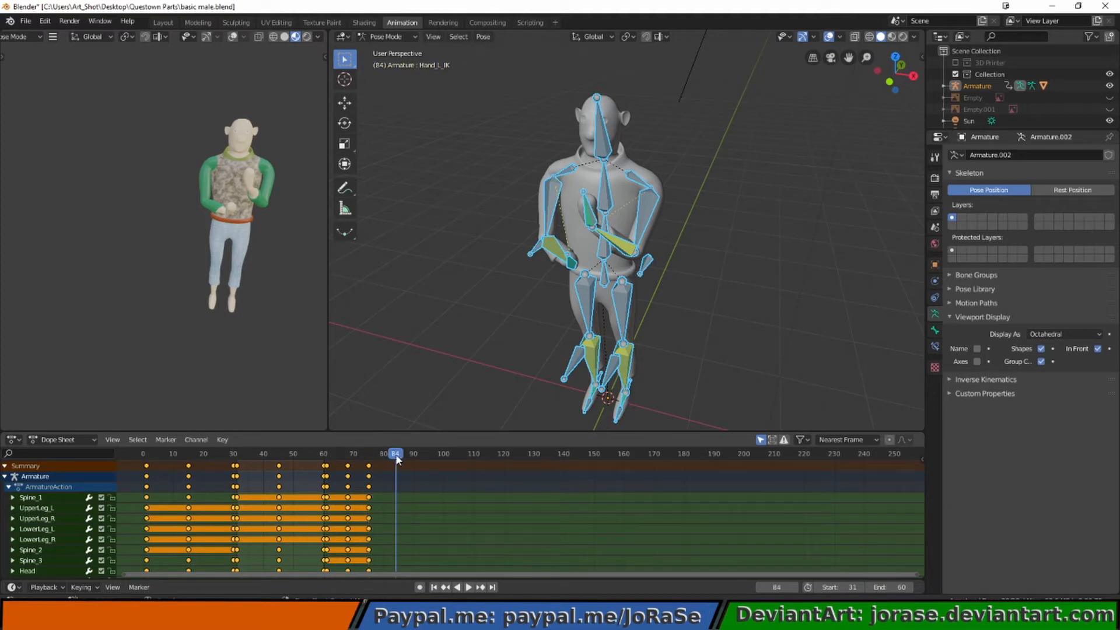
pyautogui.click(394, 456)
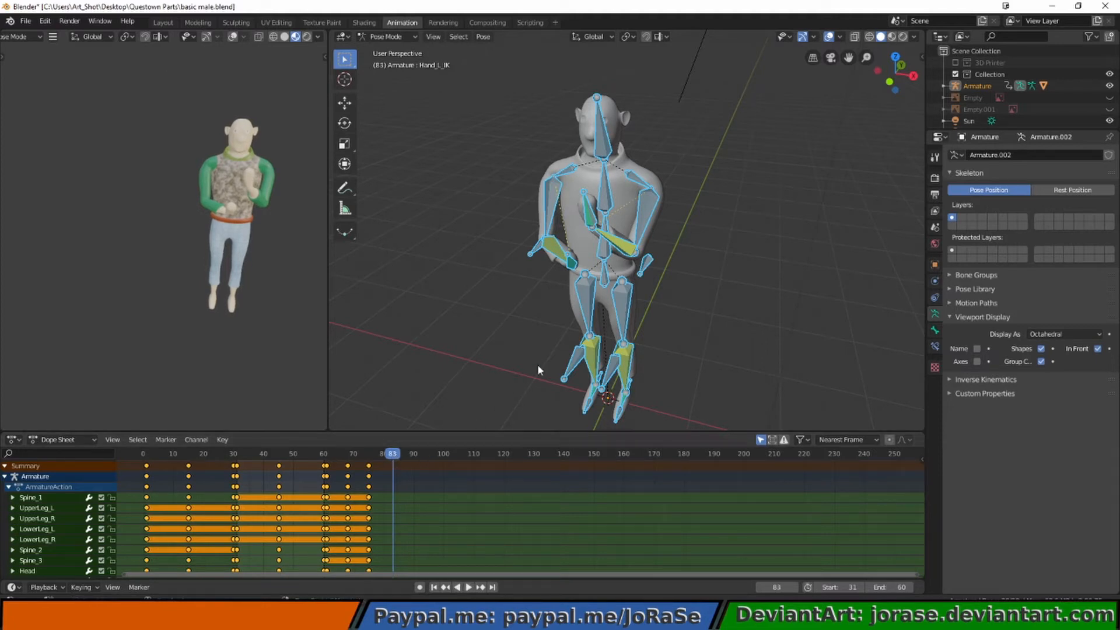
pyautogui.click(223, 441)
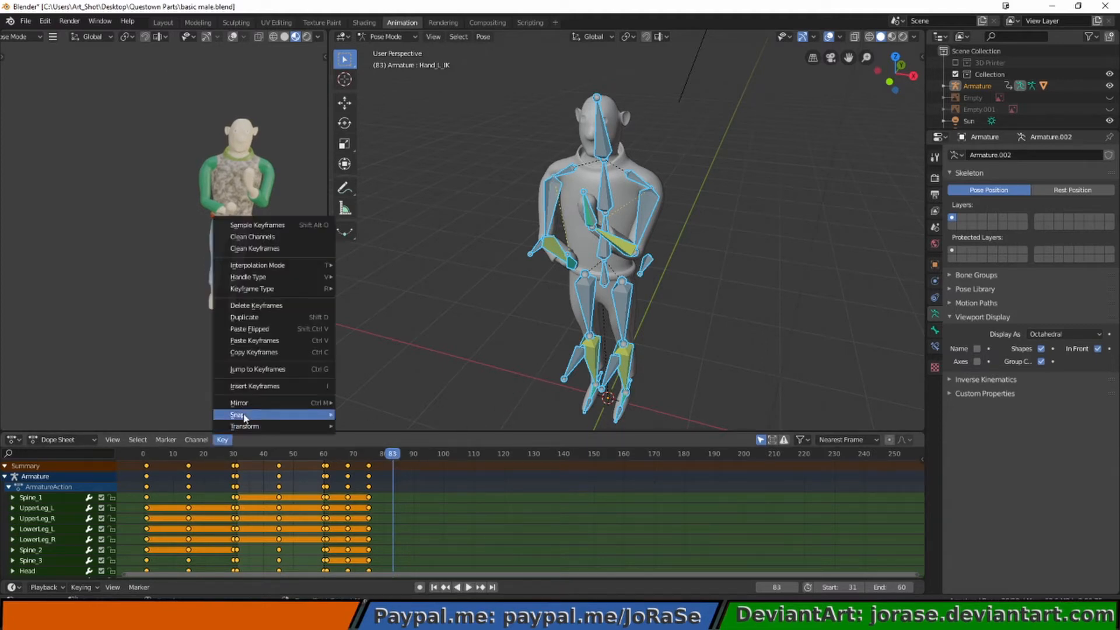
pyautogui.click(278, 328)
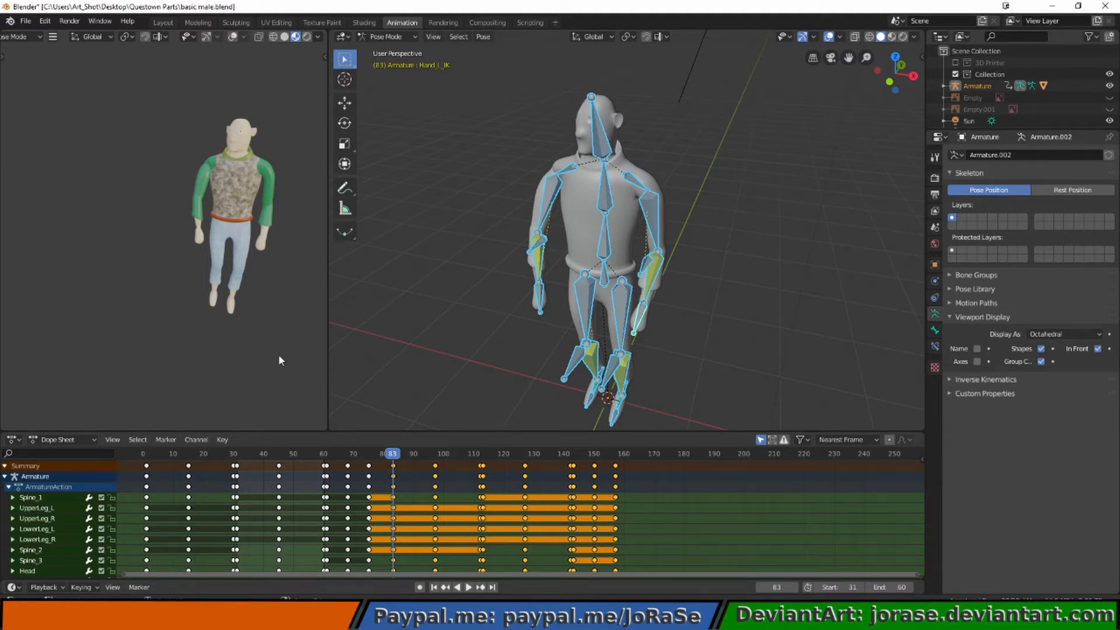
pyautogui.hotkey('ctrl', 'z')
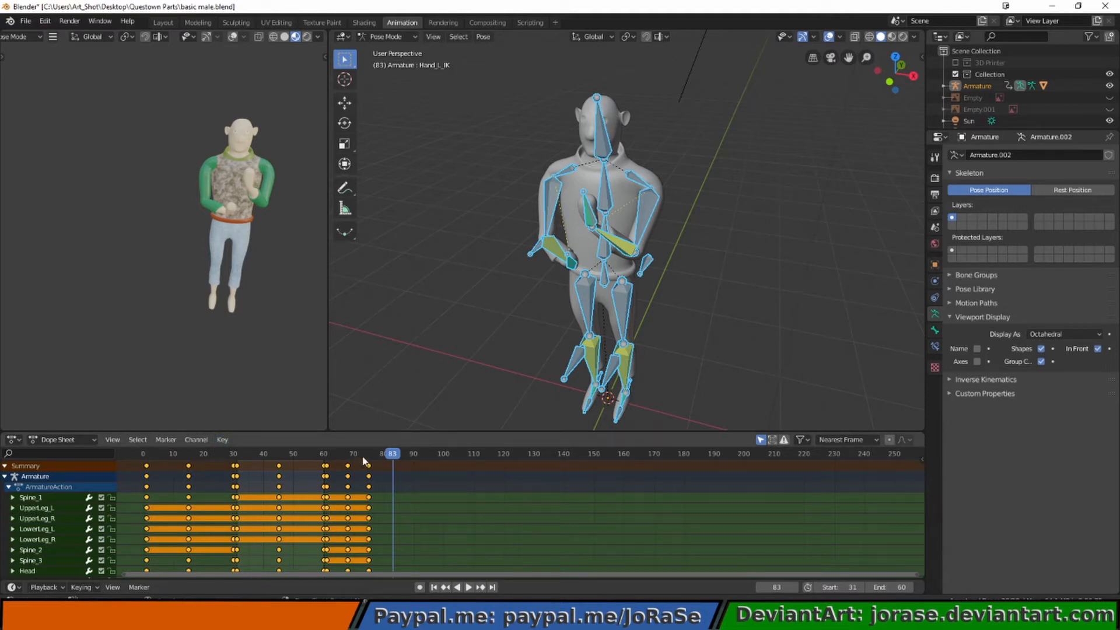
# - Try to copy the selected keyframes at frame 75 and paste them at frame 84, and undo the paste
pyautogui.moveTo(365, 462); pyautogui.dragTo(369, 465)
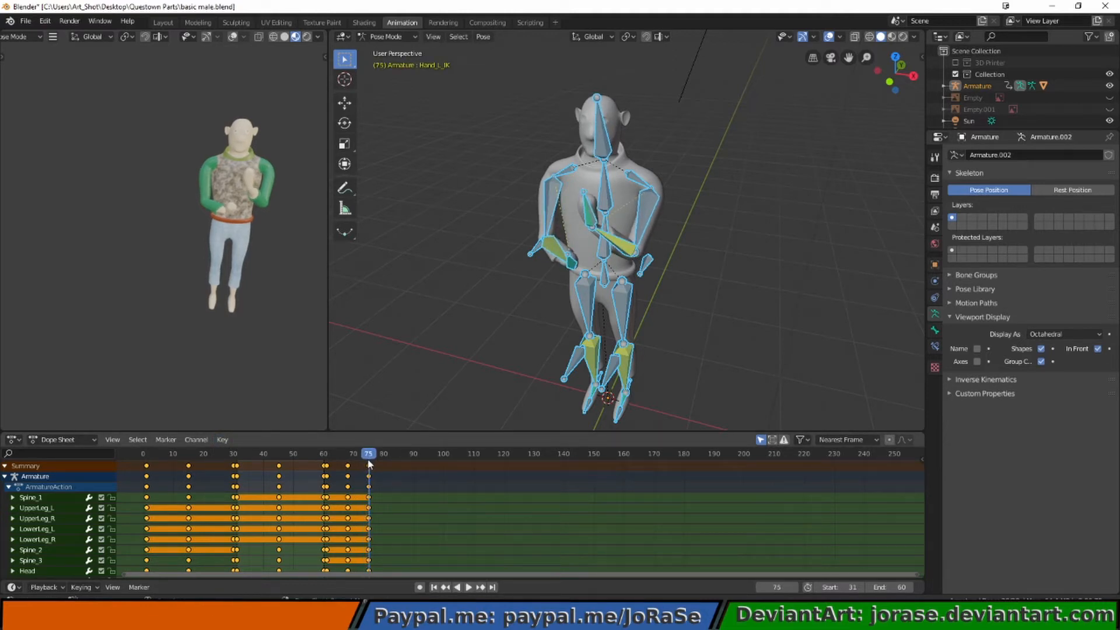
pyautogui.rightClick(368, 465)
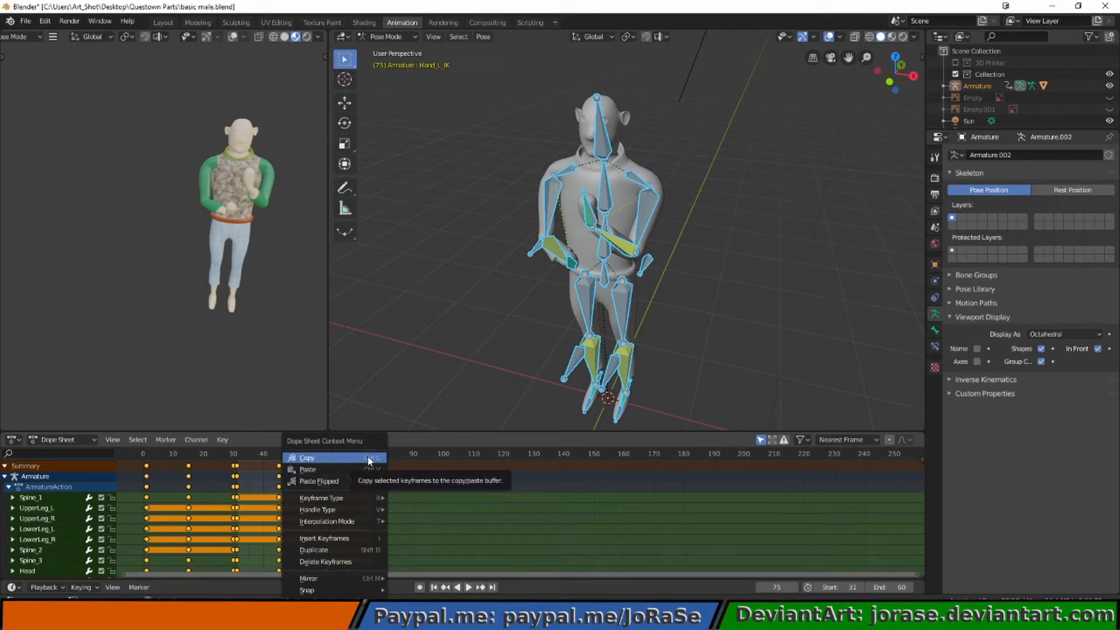
pyautogui.click(368, 459)
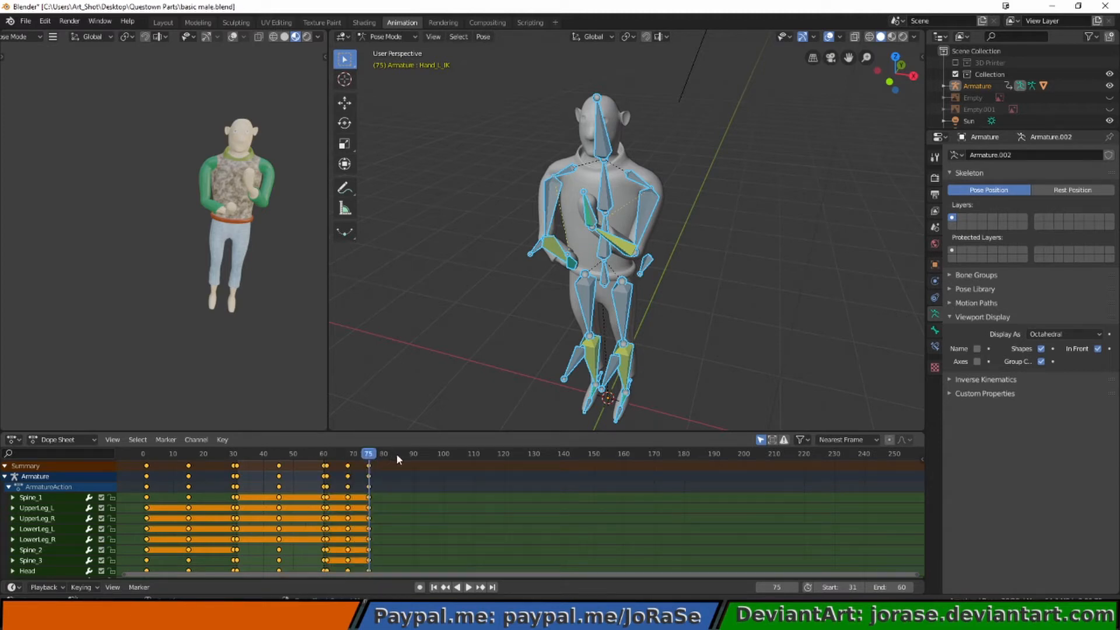
pyautogui.click(396, 454)
pyautogui.rightClick(397, 459)
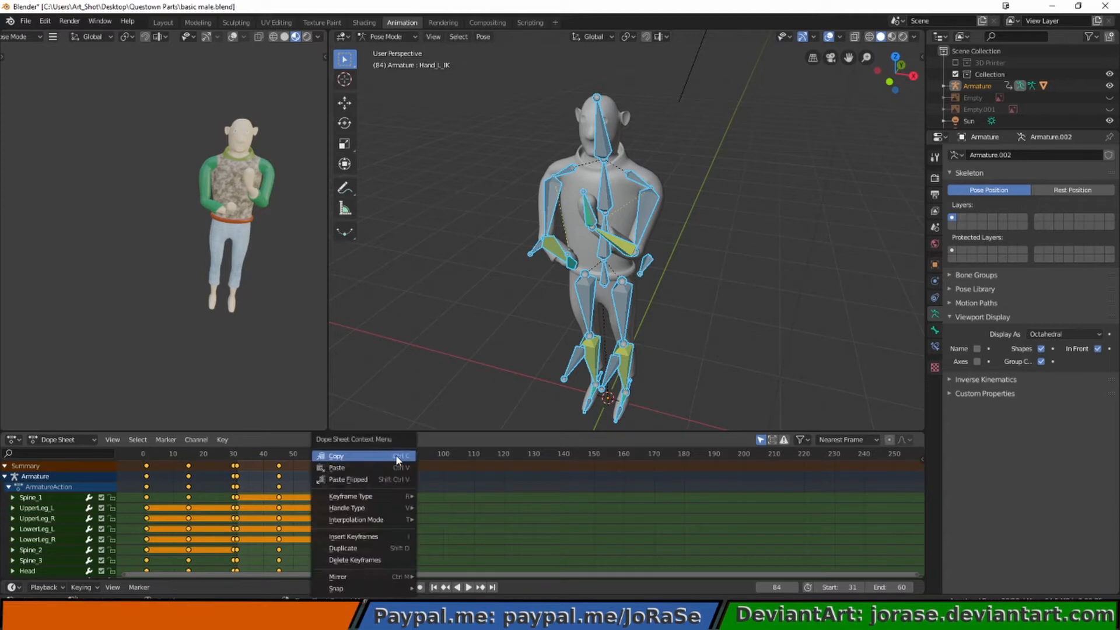
pyautogui.click(396, 466)
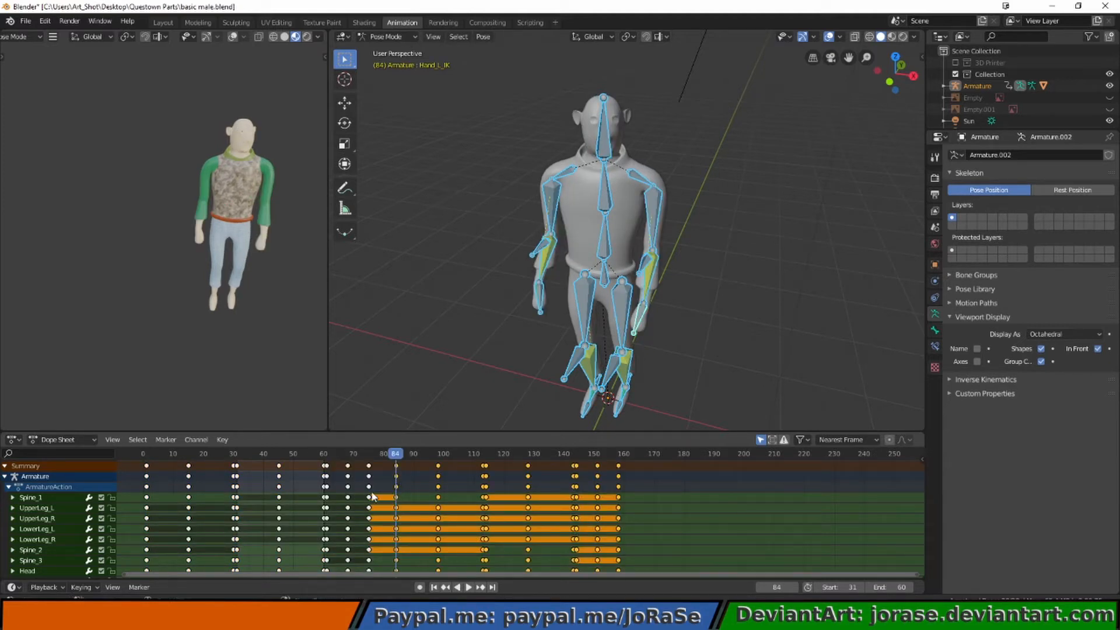
pyautogui.hotkey('ctrl', 'z')
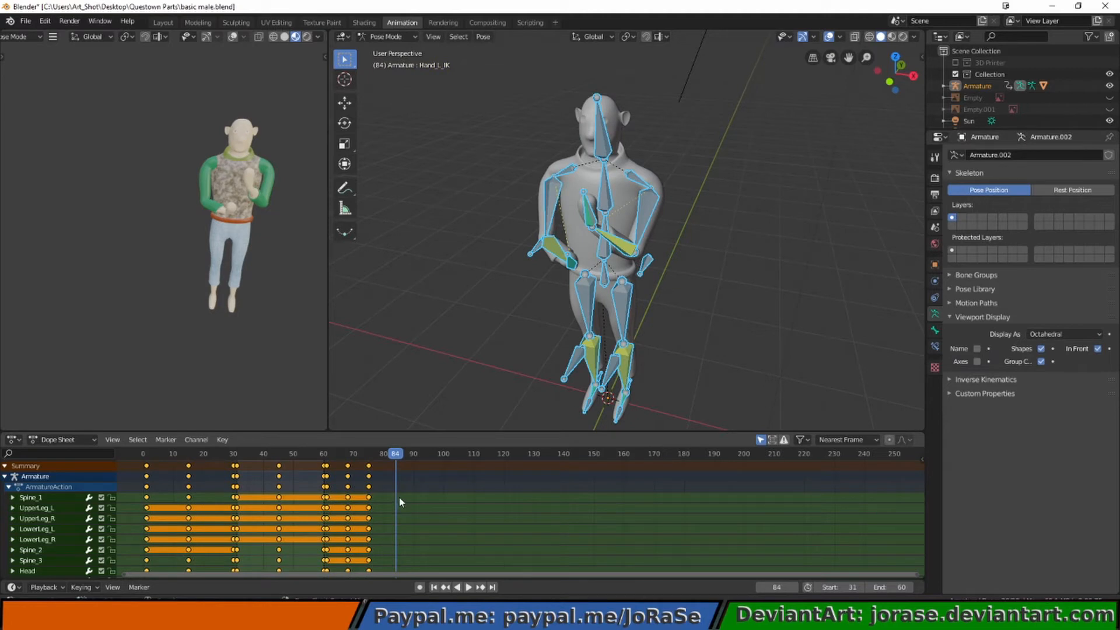
# - Copy only the summary keyframe column at frame 68 and paste it at frame 83
pyautogui.click(399, 496)
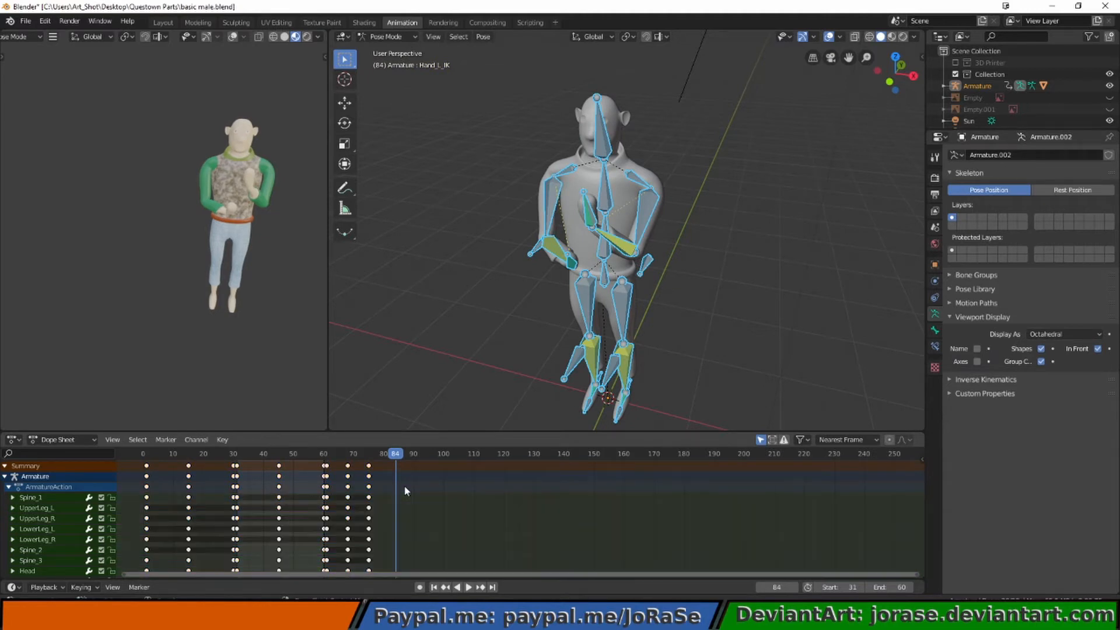
pyautogui.click(368, 453)
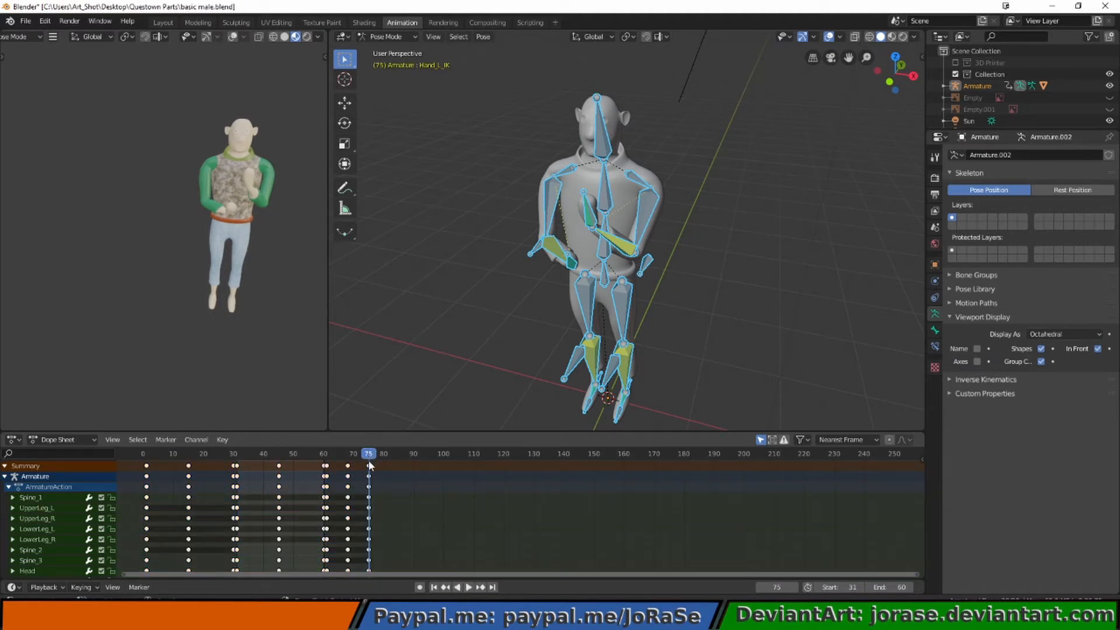
pyautogui.click(348, 466)
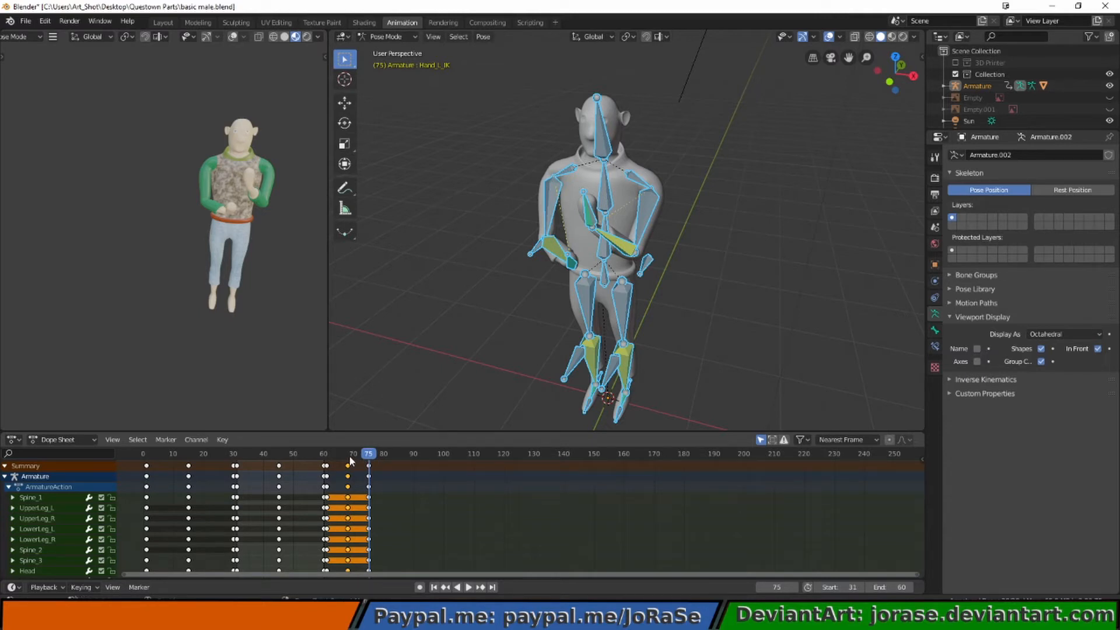
pyautogui.rightClick(348, 467)
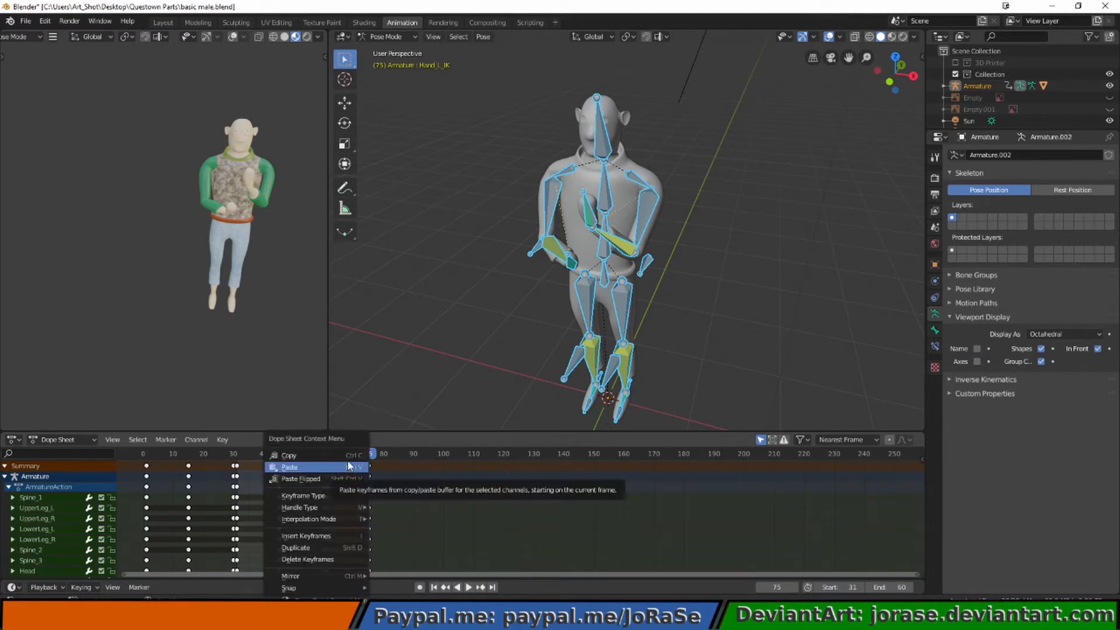
pyautogui.click(349, 458)
pyautogui.click(394, 454)
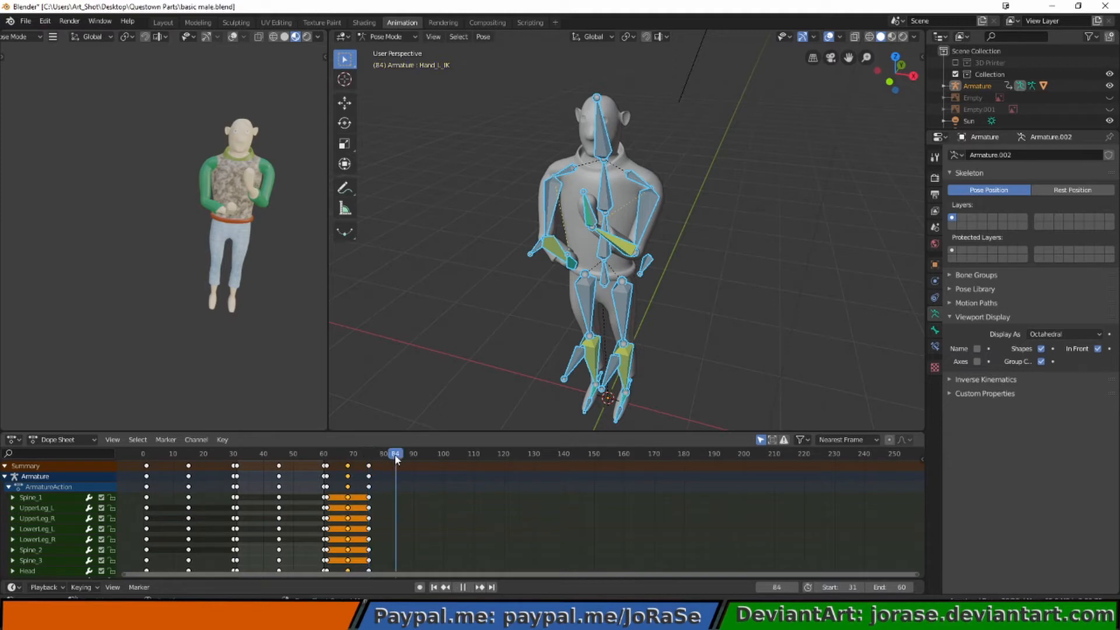
pyautogui.press('Left')
pyautogui.rightClick(394, 458)
pyautogui.click(394, 467)
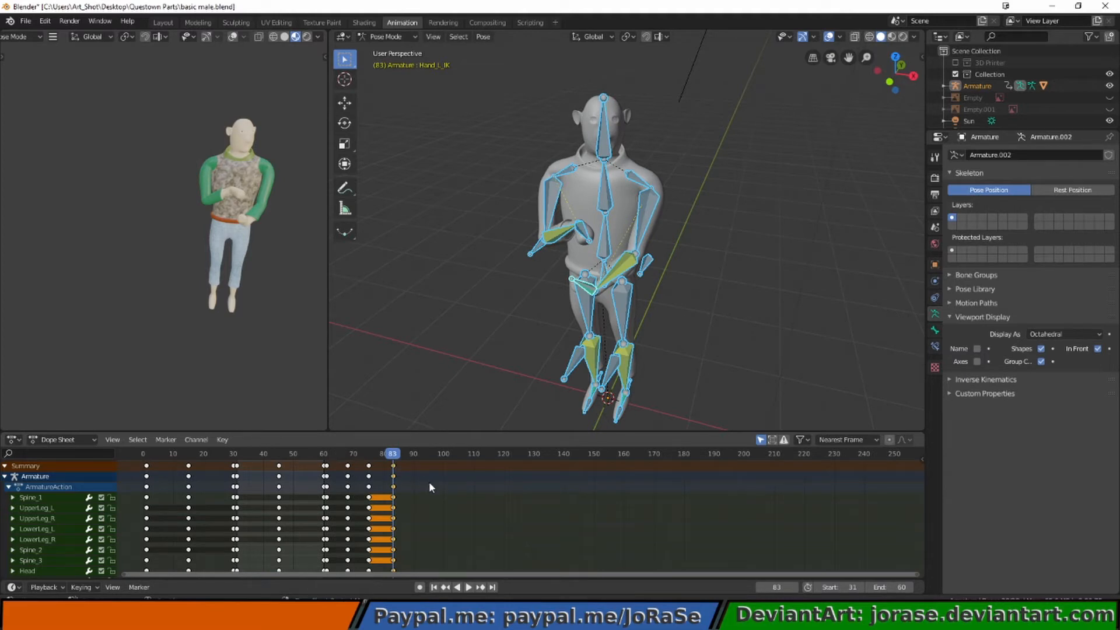
# - Step back to frame 61 and forward to frame 95 to examine the motion through the pose at frame 83
pyautogui.press('Left')
pyautogui.press('Left')
pyautogui.press('Left')
pyautogui.press('Left')
pyautogui.press('Left')
pyautogui.press('Left')
pyautogui.press('Left')
pyautogui.press('Left')
pyautogui.press('Left')
pyautogui.press('Left')
pyautogui.press('Left')
pyautogui.press('Left')
pyautogui.press('Left')
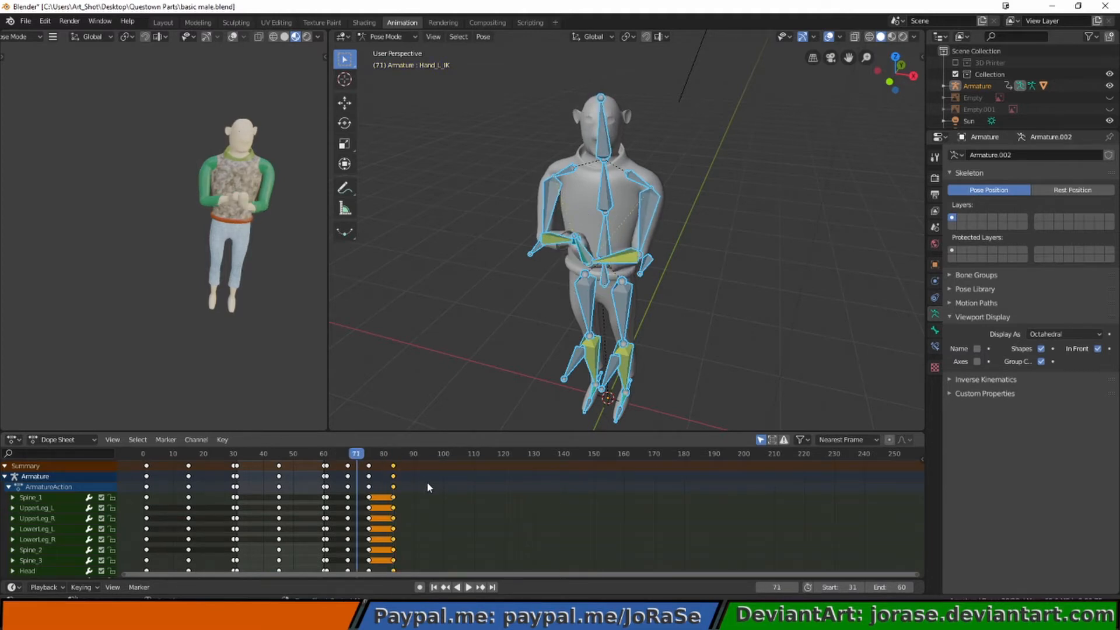
pyautogui.press('Left')
pyautogui.press('Left')
pyautogui.press('Left')
pyautogui.press('Left')
pyautogui.press('Left')
pyautogui.press('Left')
pyautogui.press('Left')
pyautogui.press('Left')
pyautogui.press('Left')
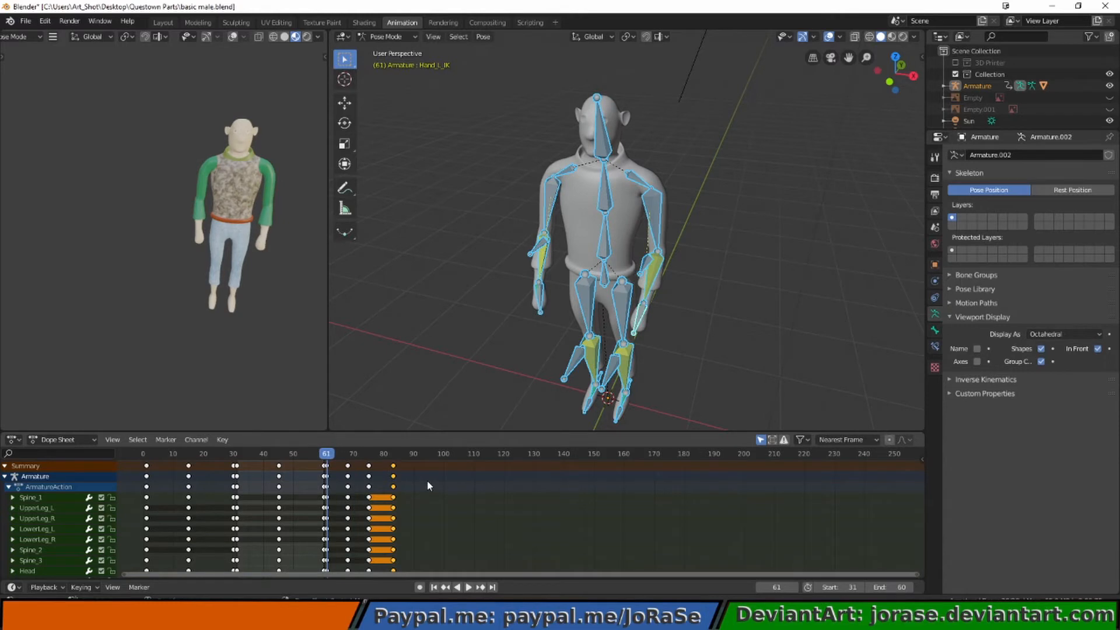
pyautogui.press('Right')
pyautogui.press('Right')
pyautogui.press('Right')
pyautogui.press('Right')
pyautogui.press('Right')
pyautogui.press('Right')
pyautogui.press('Right')
pyautogui.press('Right')
pyautogui.press('Right')
pyautogui.press('Right')
pyautogui.press('Right')
pyautogui.press('Right')
pyautogui.press('Right')
pyautogui.press('Right')
pyautogui.press('Right')
pyautogui.press('Right')
pyautogui.press('Right')
pyautogui.press('Right')
pyautogui.press('Right')
pyautogui.press('Right')
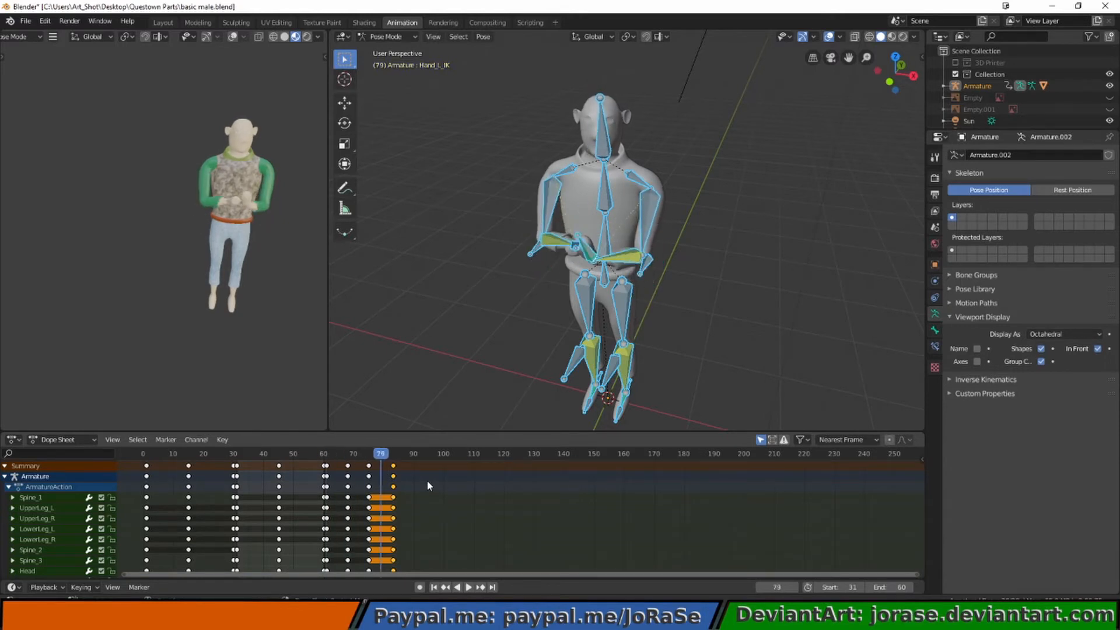
pyautogui.press('Right')
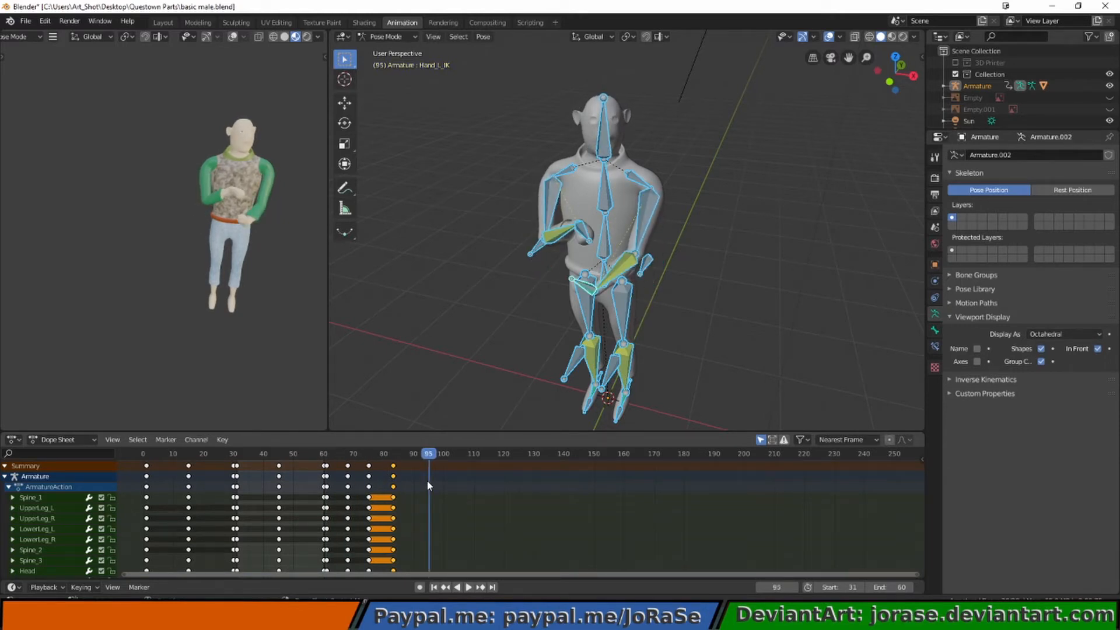
# - Copy the summary keyframe column at frame 61 and paste it at frame 90
pyautogui.press('Left')
pyautogui.press('Left')
pyautogui.press('Left')
pyautogui.press('Left')
pyautogui.press('Left')
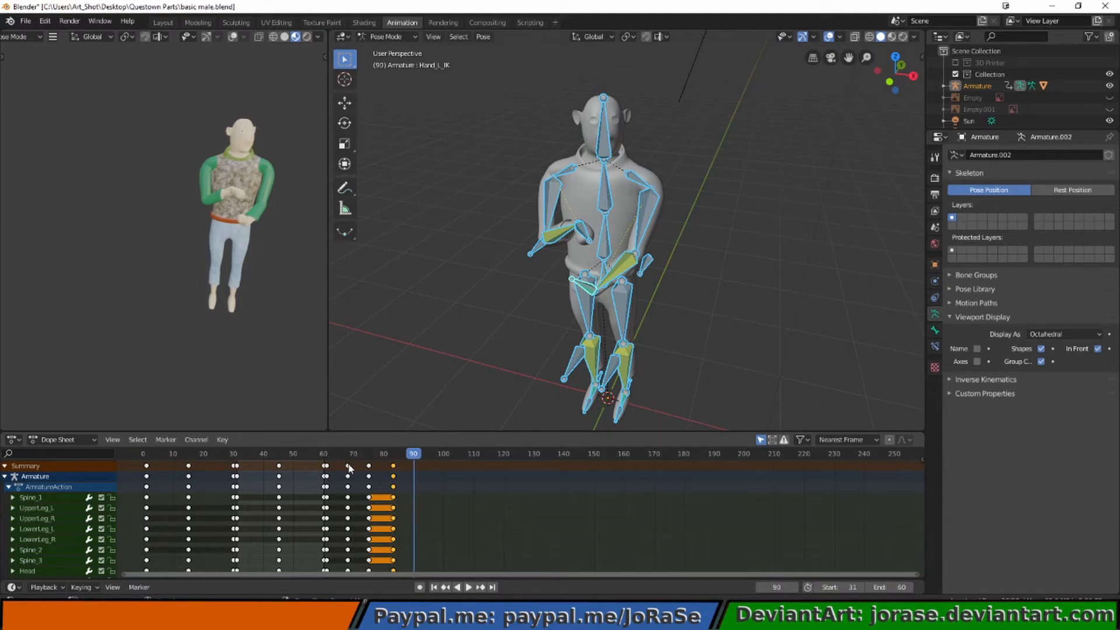
pyautogui.click(327, 454)
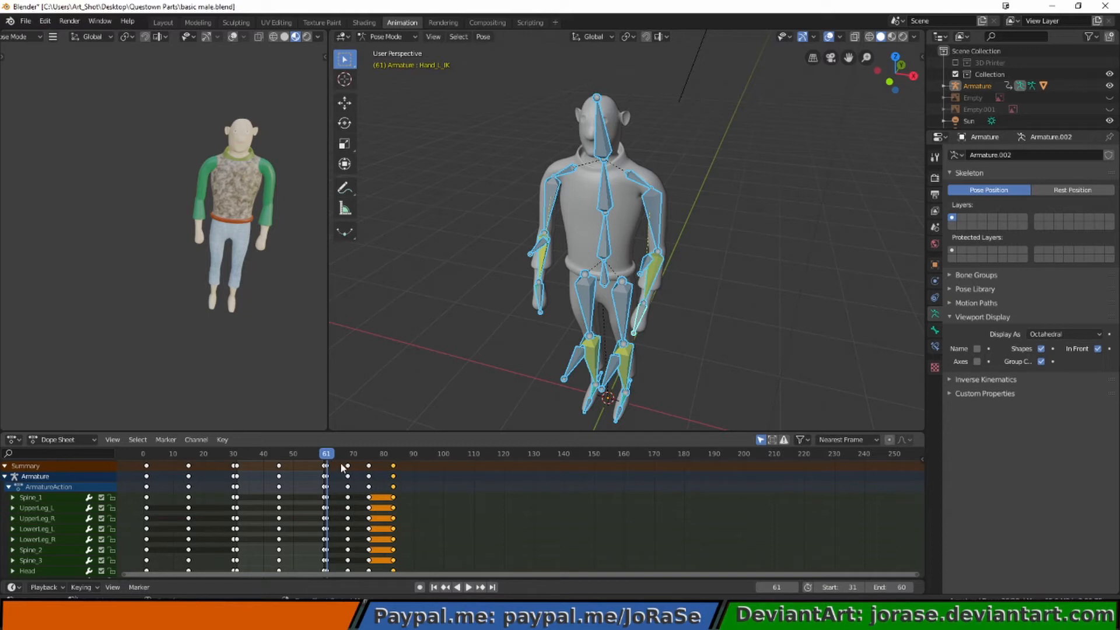
pyautogui.click(328, 466)
pyautogui.rightClick(327, 465)
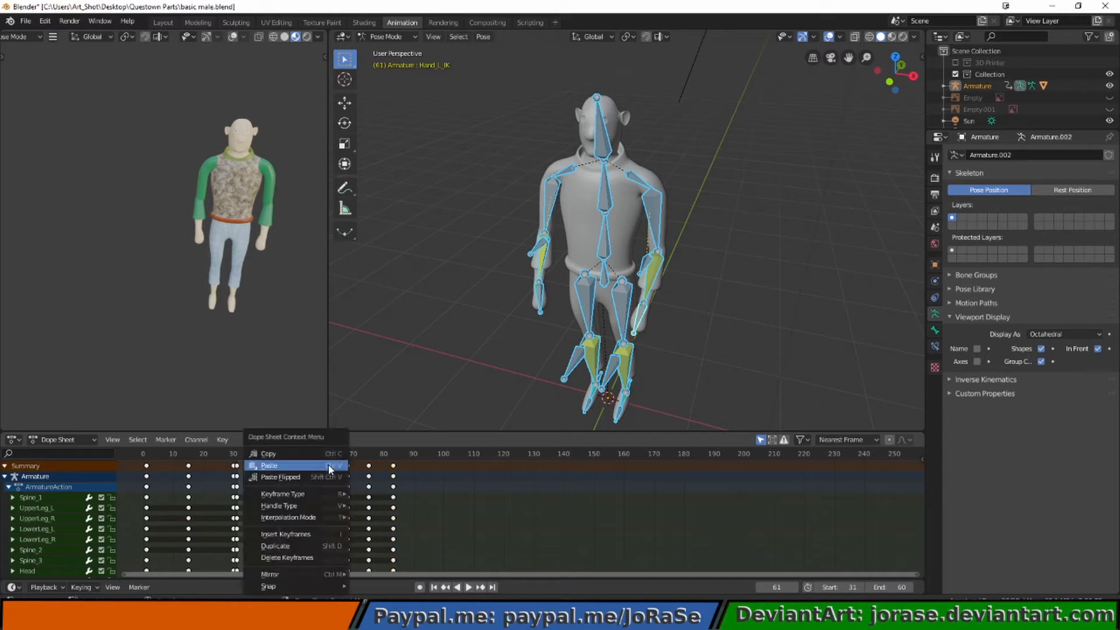
pyautogui.click(413, 454)
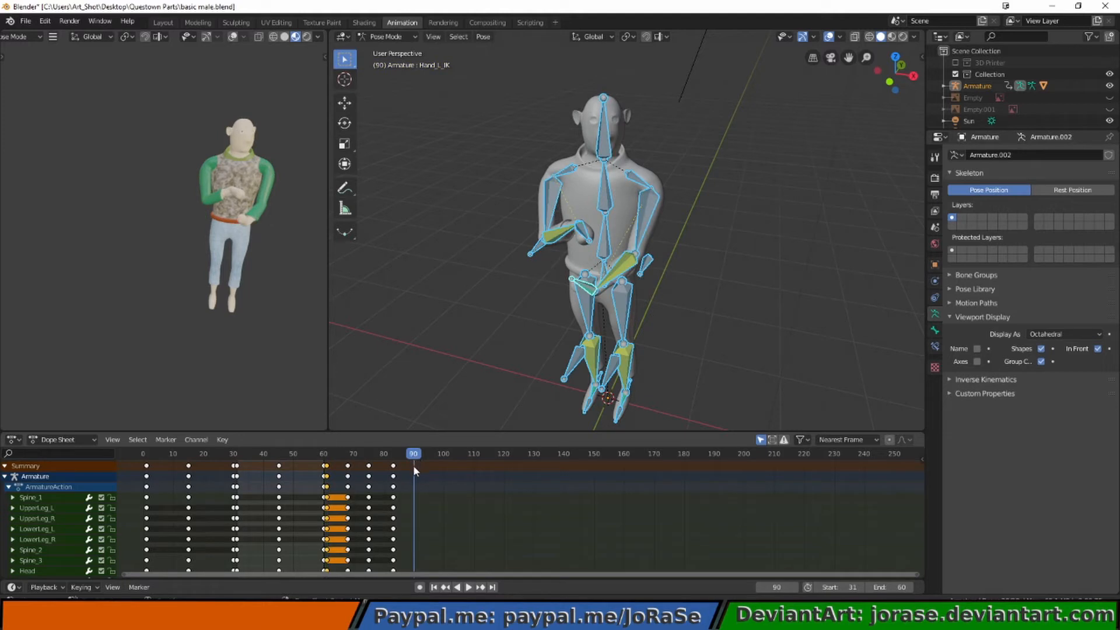
pyautogui.rightClick(413, 464)
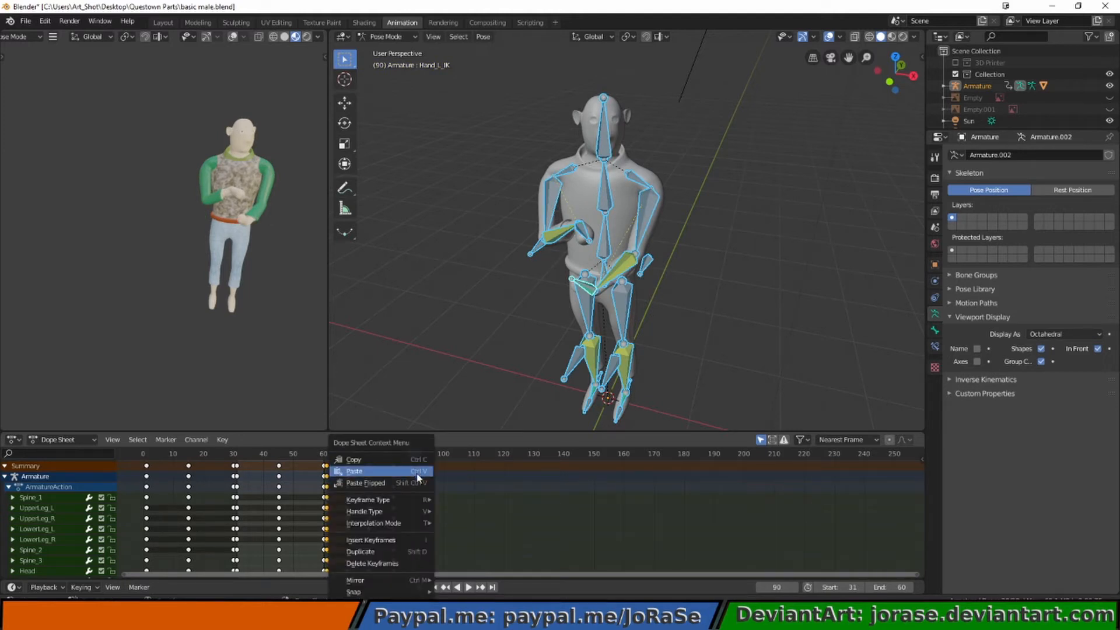
pyautogui.click(408, 474)
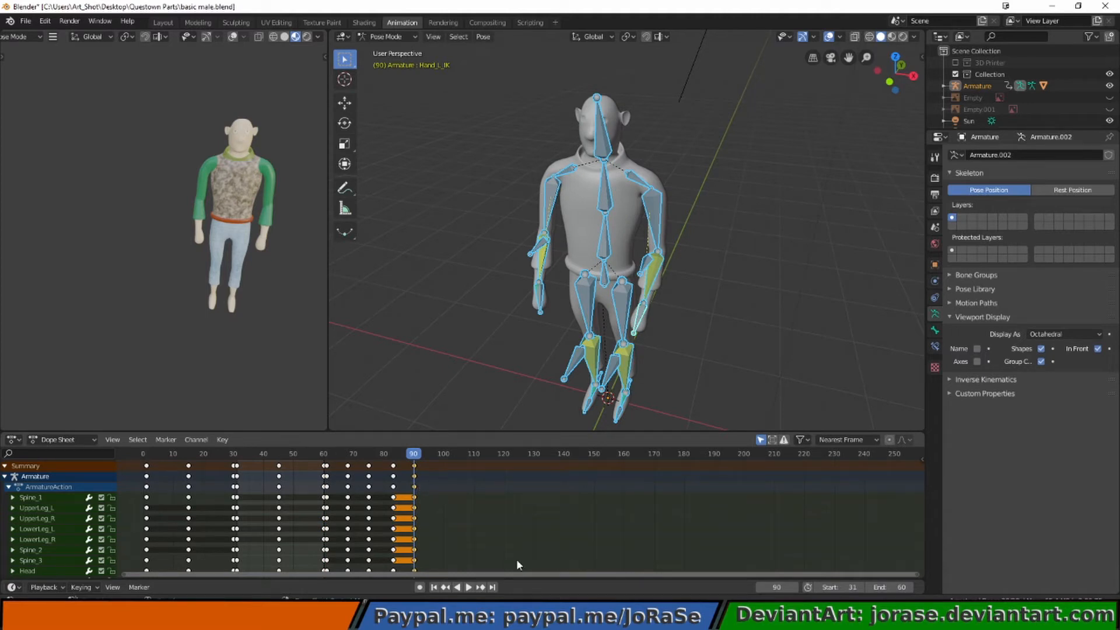
# - Return to the start frame, 31, and widen the textured preview viewport to about twice its width
pyautogui.click(434, 588)
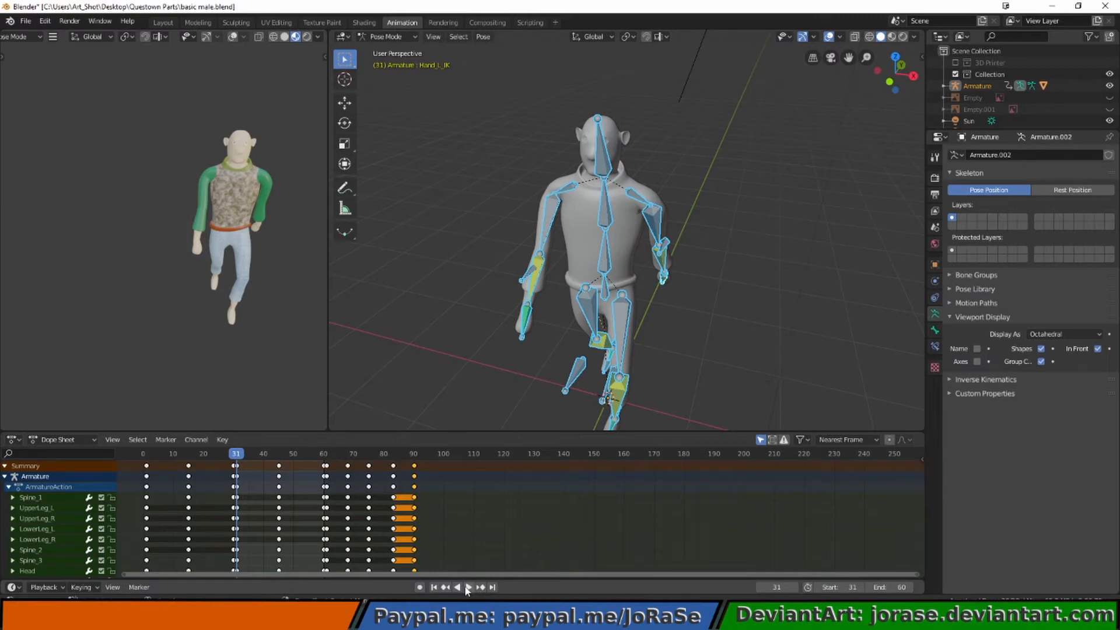
pyautogui.moveTo(327, 352); pyautogui.dragTo(654, 353)
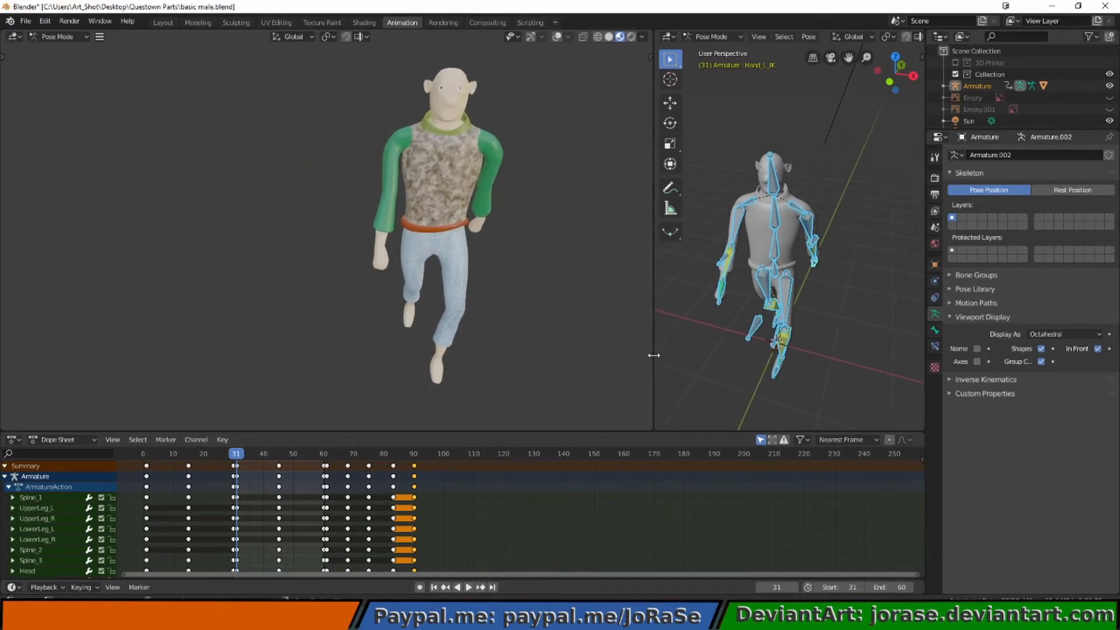
# - Preview the motion from frame 31, stop it, and set the playback range to start at frame 1 and end at frame 90
pyautogui.click(470, 587)
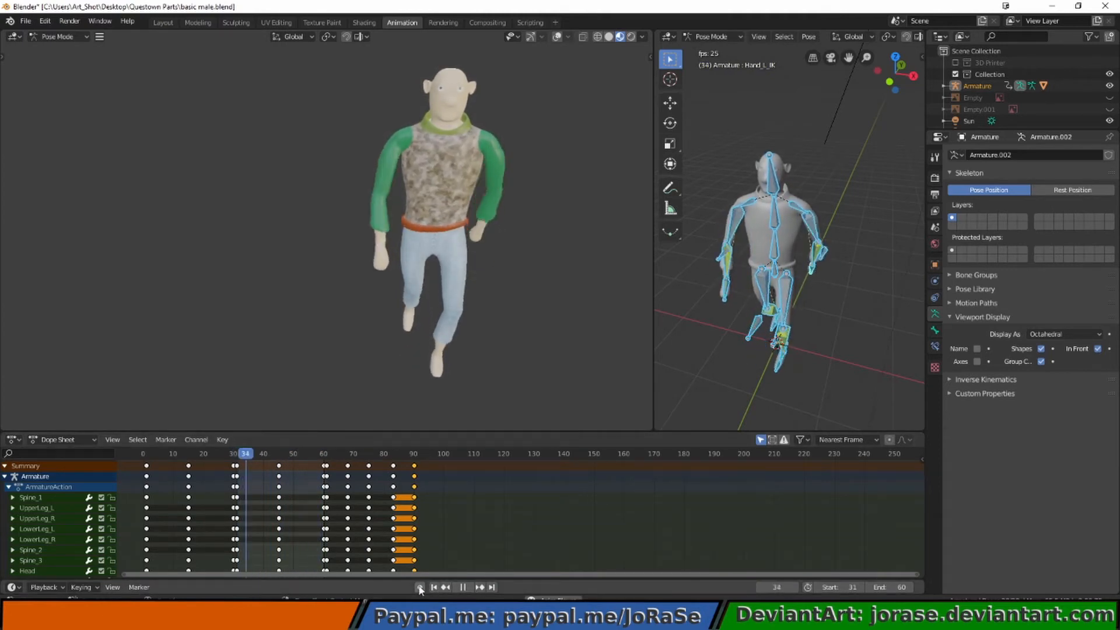
pyautogui.click(465, 588)
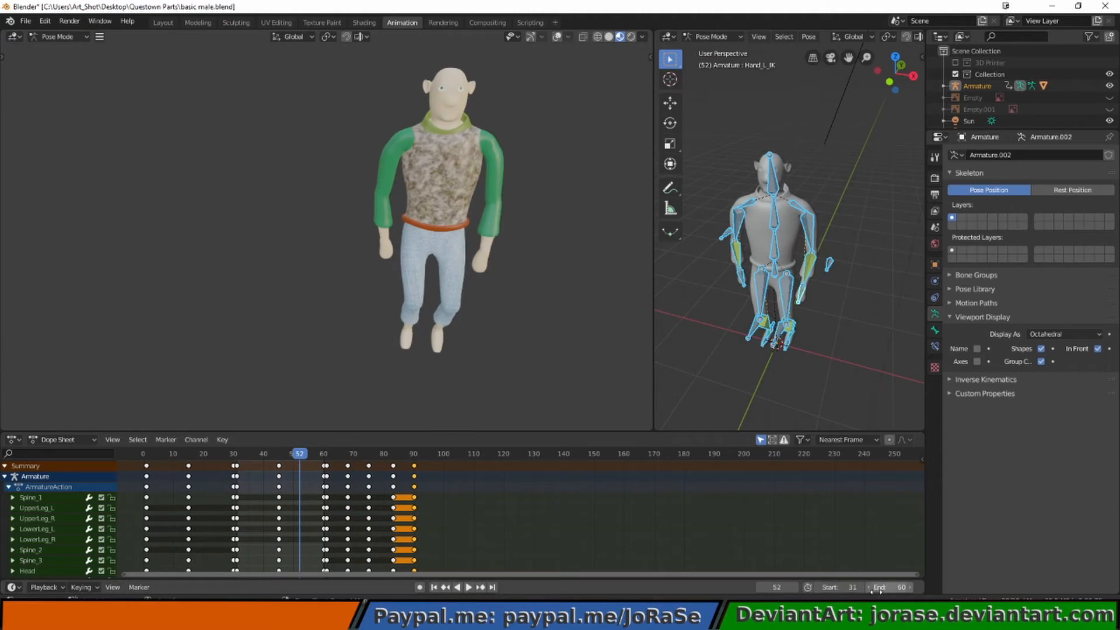
pyautogui.click(828, 588)
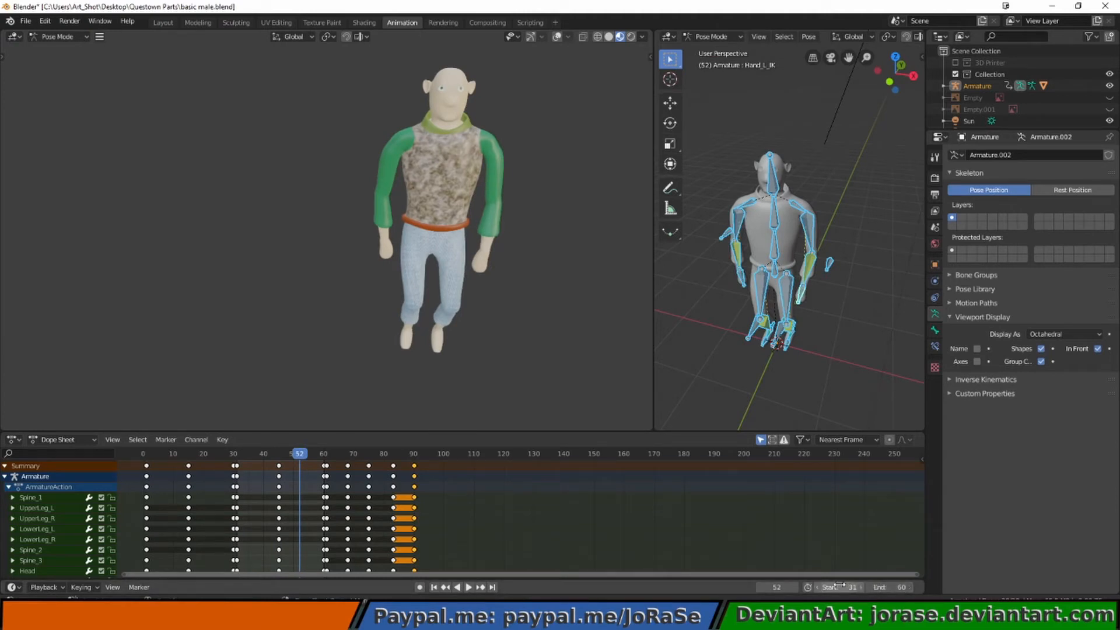
pyautogui.write('1')
pyautogui.press('Return')
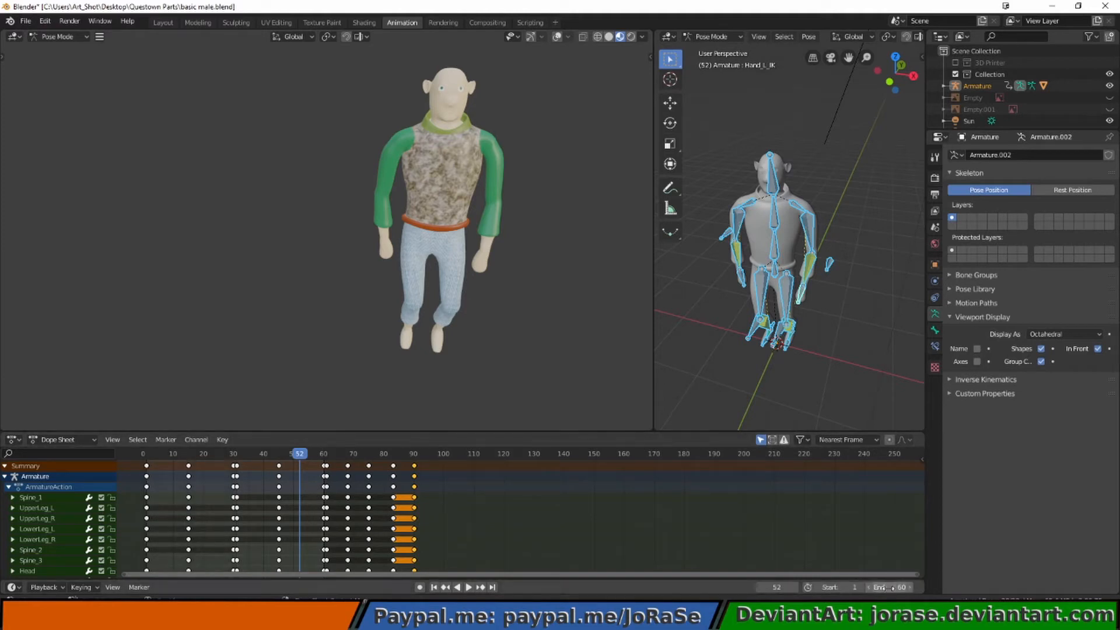
pyautogui.click(893, 587)
pyautogui.write('90')
pyautogui.press('Return')
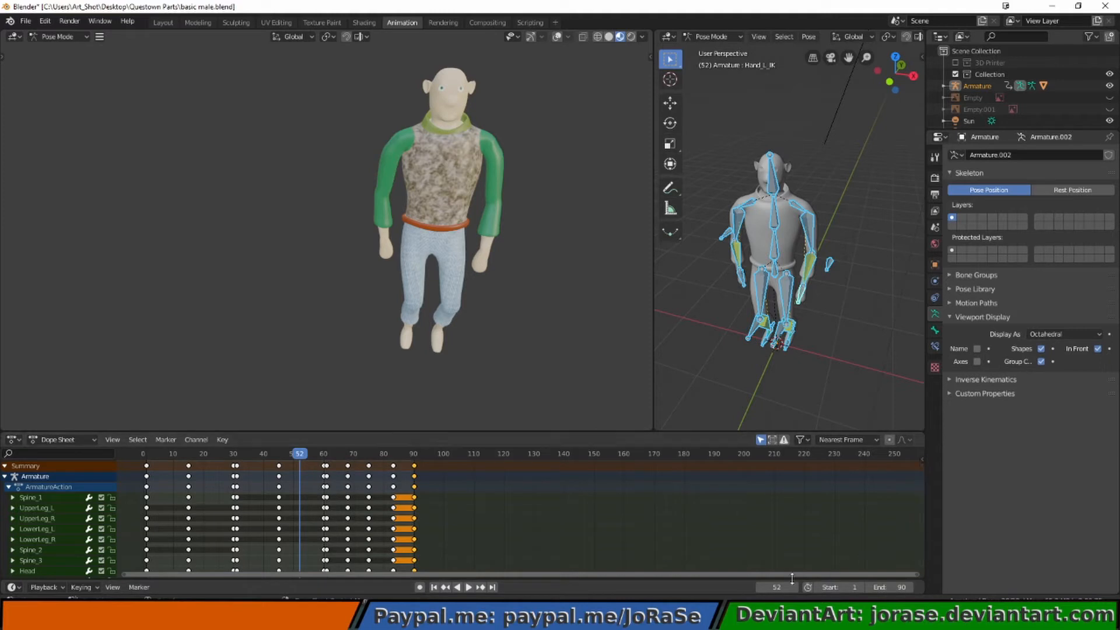
# - Play the whole animation from frame 1 while examining the armature from the side, and stop playback
pyautogui.click(433, 587)
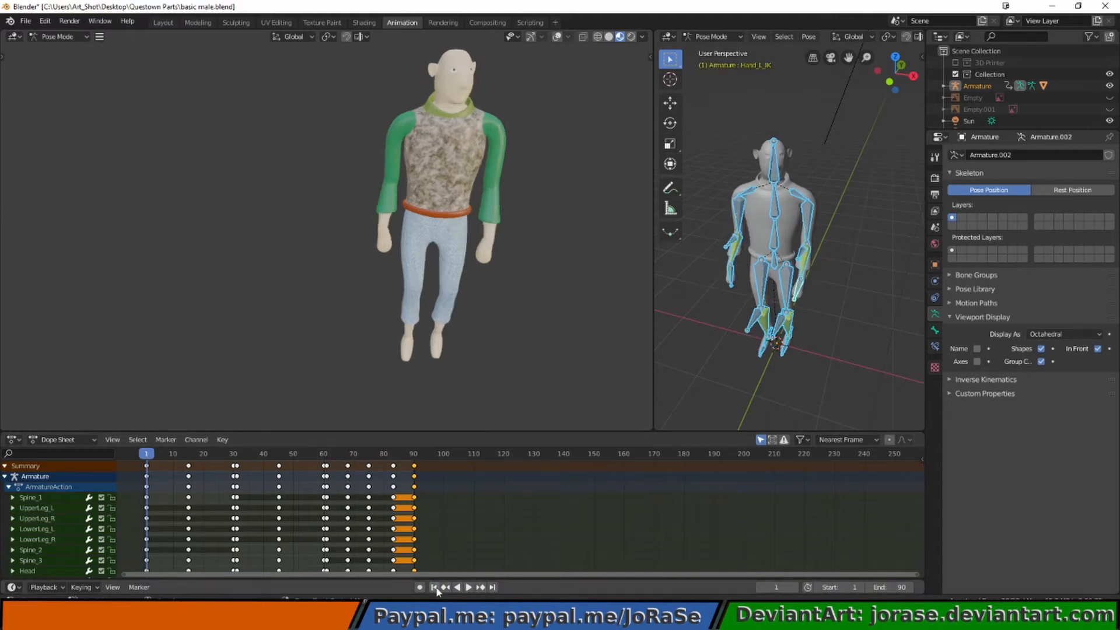
pyautogui.click(468, 587)
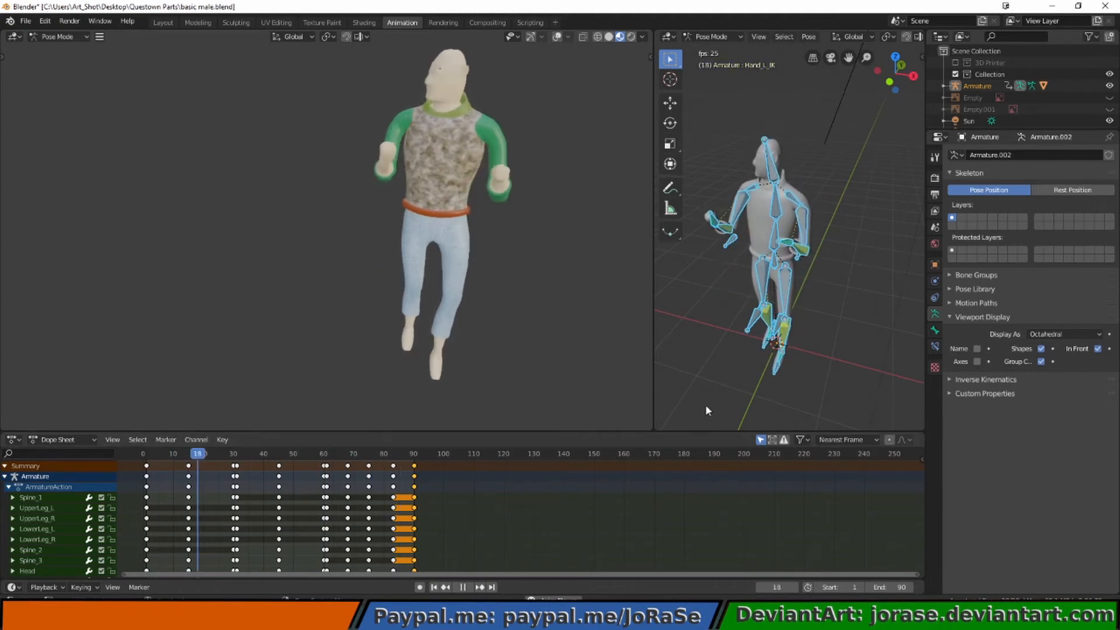
pyautogui.moveTo(727, 373); pyautogui.dragTo(679, 343, button='middle')
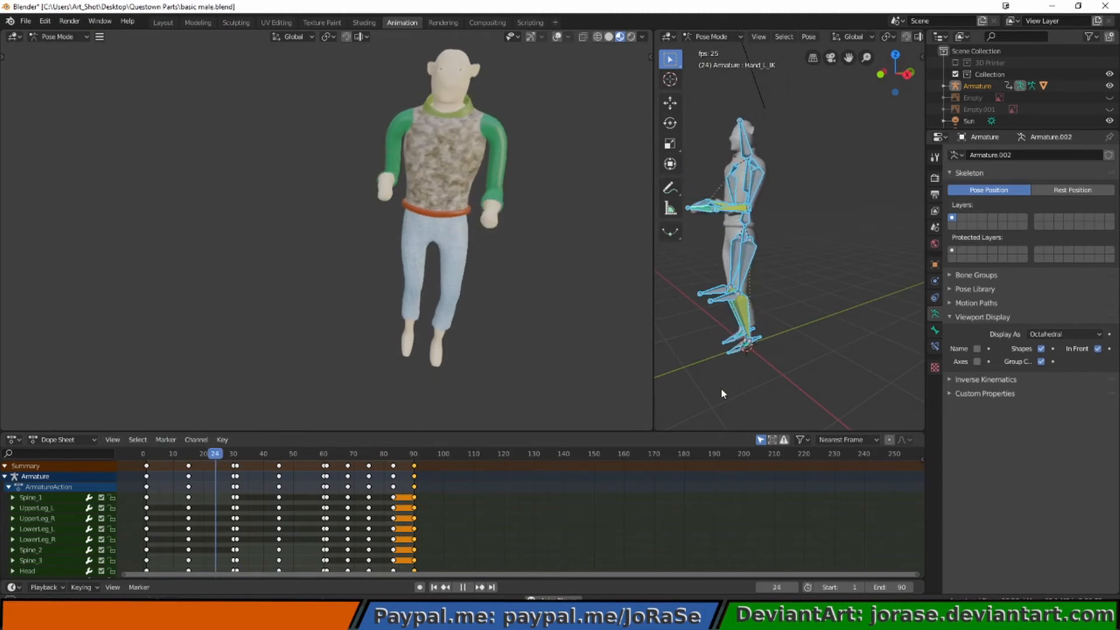
pyautogui.moveTo(721, 389); pyautogui.dragTo(675, 361, button='middle')
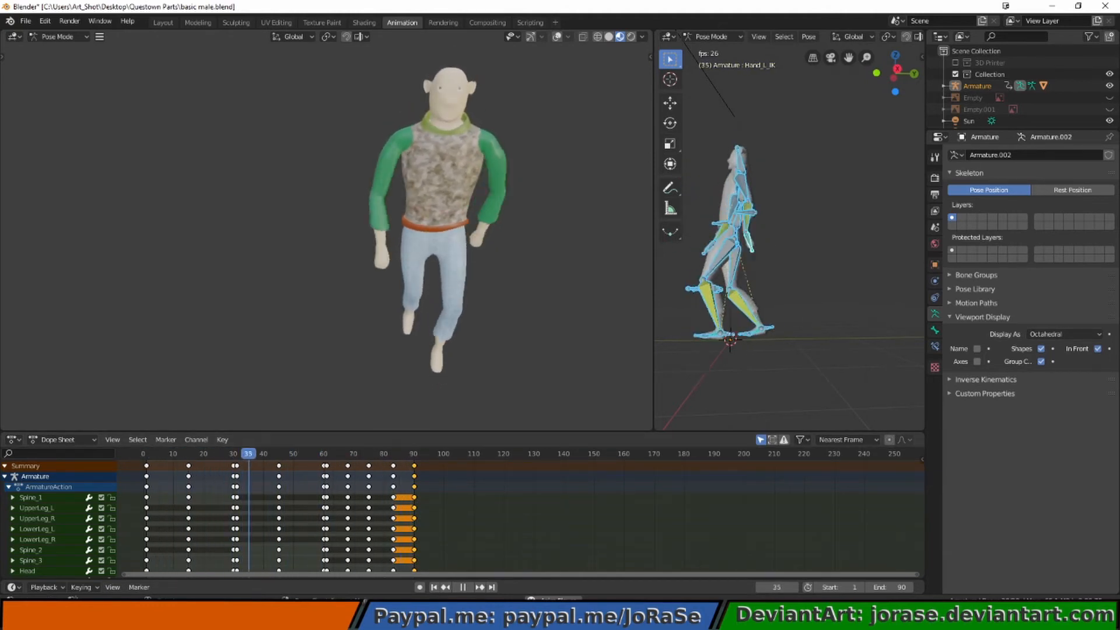
pyautogui.click(464, 588)
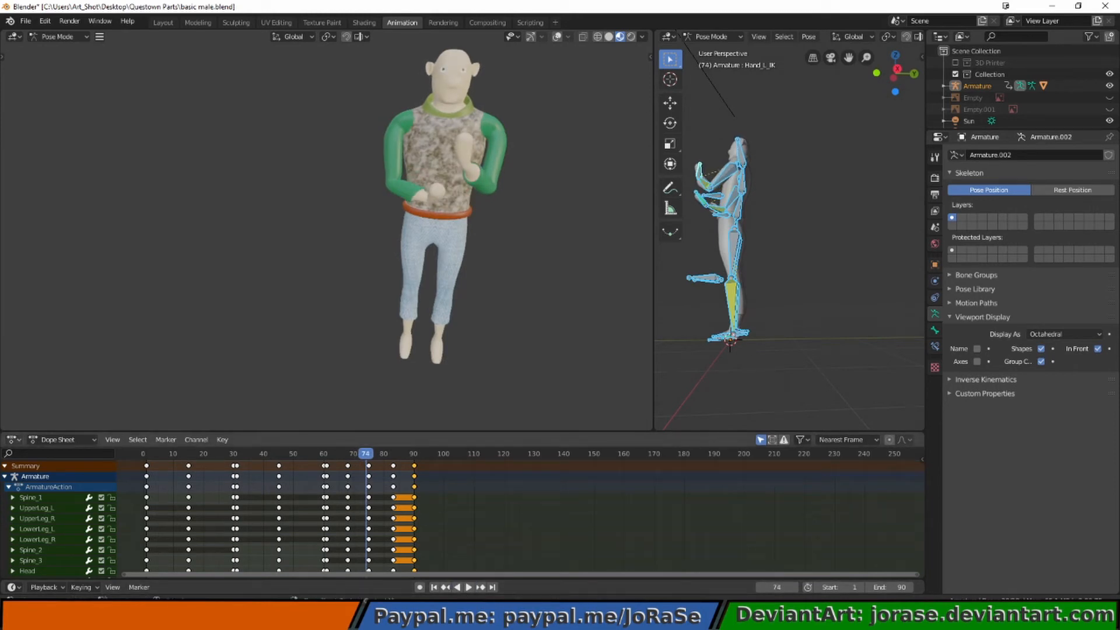
# - Switch to CharAnimlist.txt in the text editor and record the Convers Animation as start 61 and end 90, then put the editor away
pyautogui.hotkey('alt', 'Tab')
pyautogui.moveTo(27, 311); pyautogui.dragTo(595, 295)
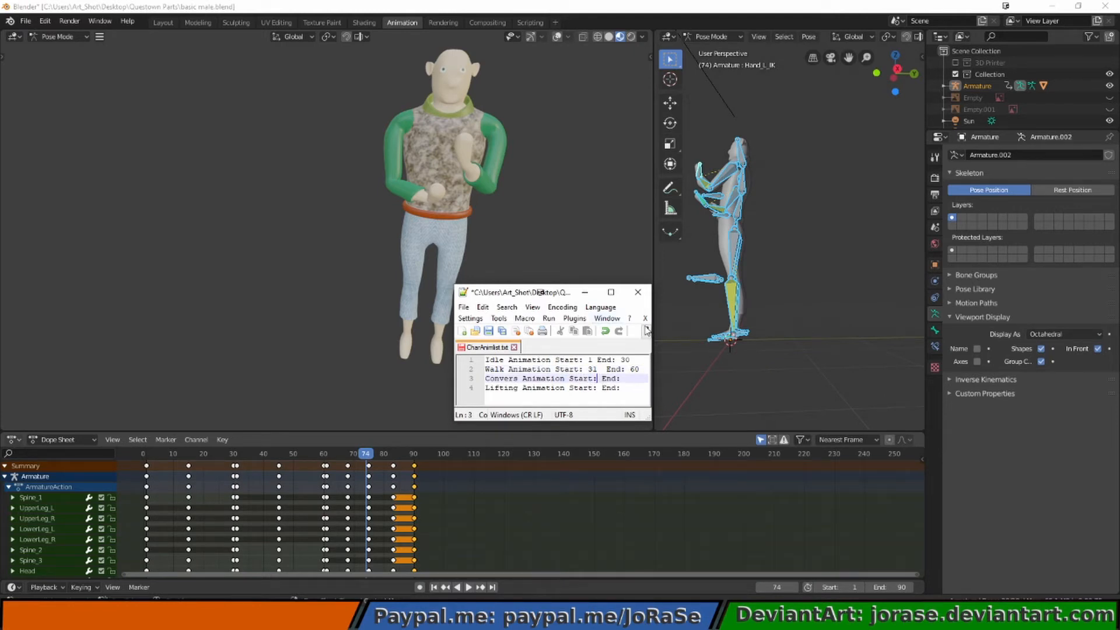
pyautogui.write('61')
pyautogui.press('Down')
pyautogui.press('Up')
pyautogui.write('9')
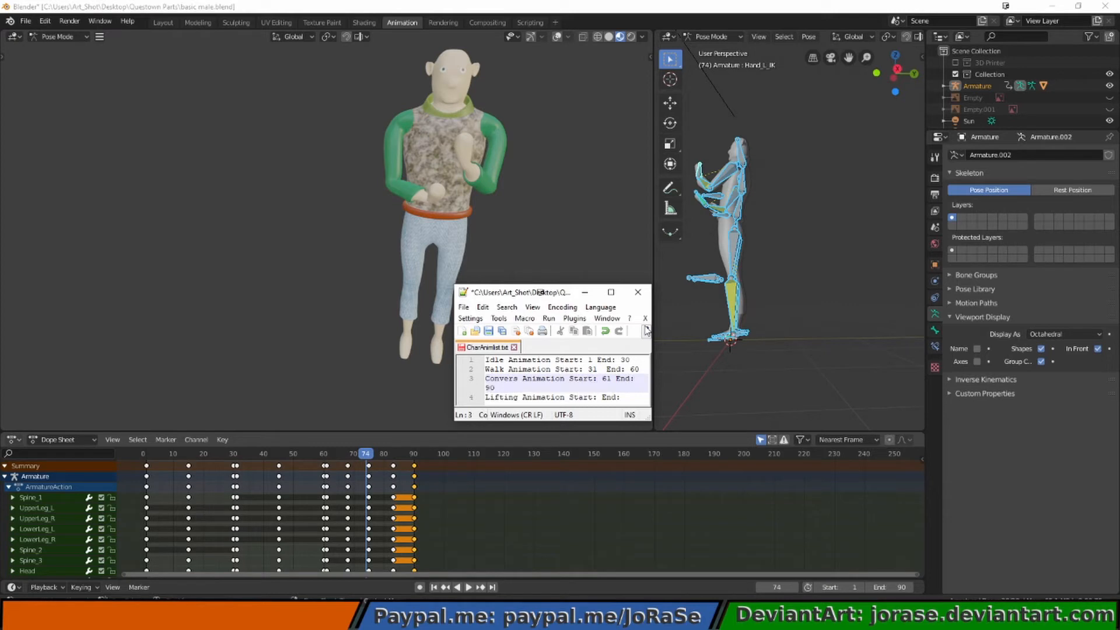
pyautogui.moveTo(654, 340); pyautogui.dragTo(662, 339)
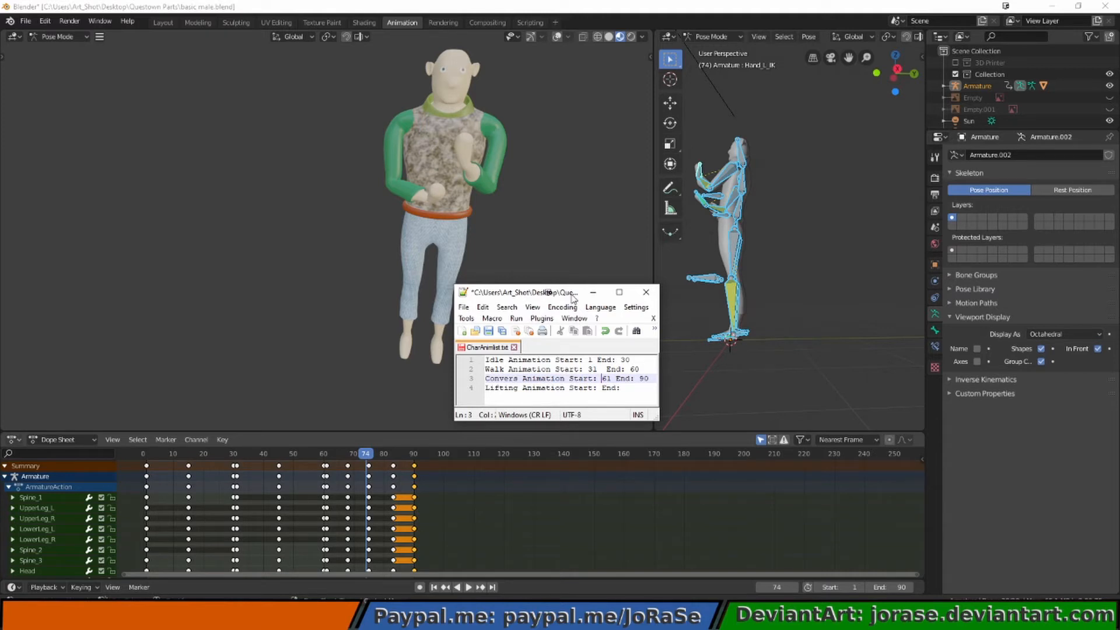
pyautogui.moveTo(572, 297); pyautogui.dragTo(0, 367)
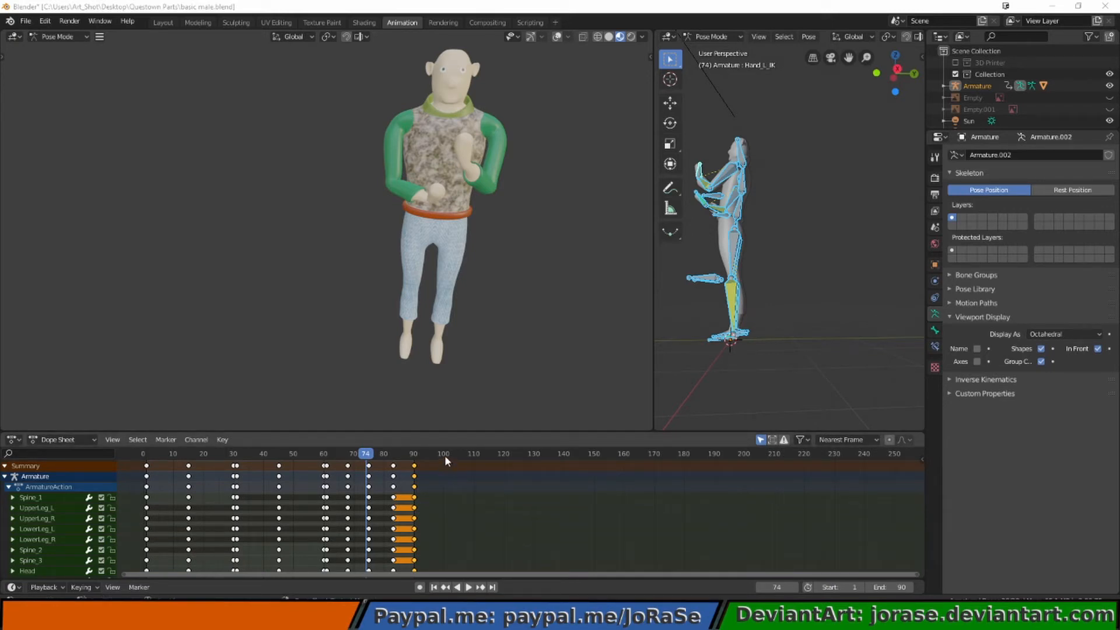
# - At frame 91, clear all transforms on every bone and insert a LocRotScale keyframe for the neutral pose
pyautogui.click(422, 451)
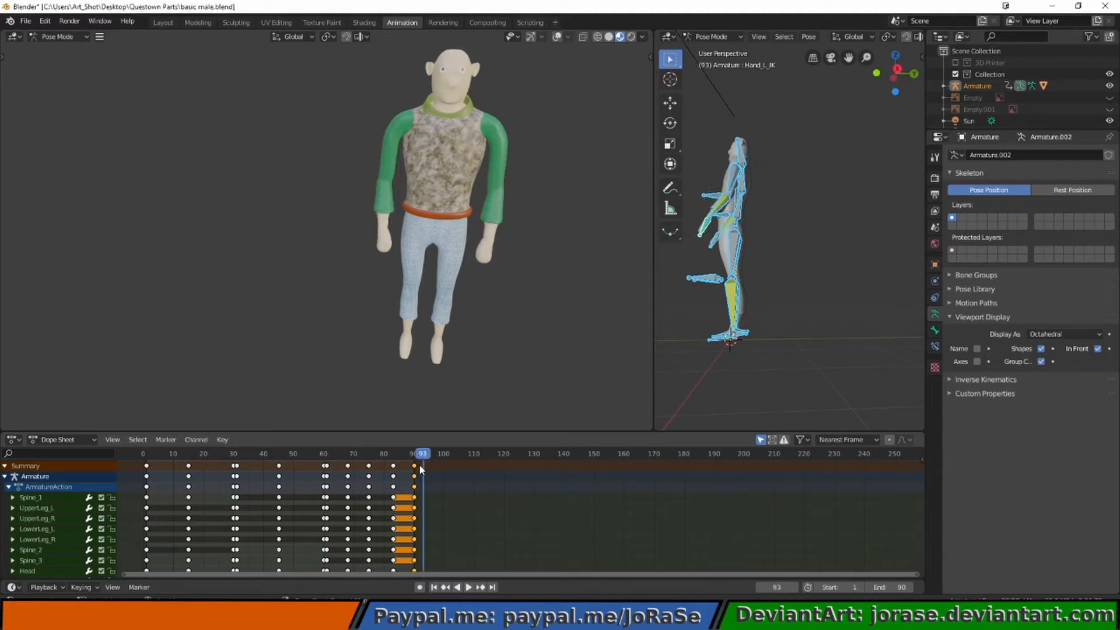
pyautogui.moveTo(425, 459); pyautogui.dragTo(418, 453)
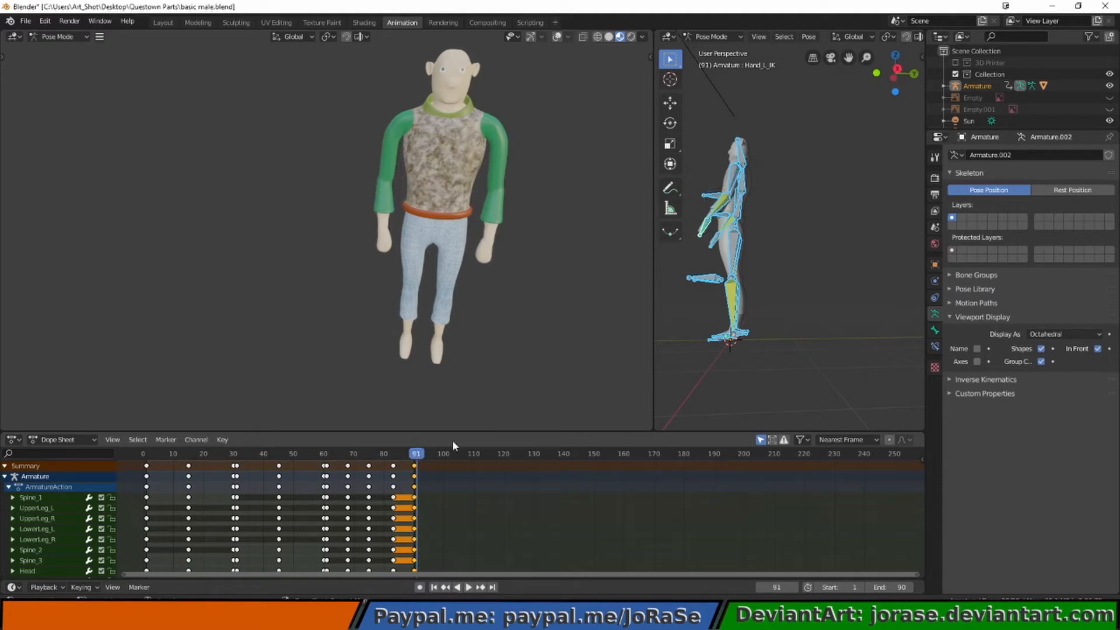
pyautogui.click(705, 361)
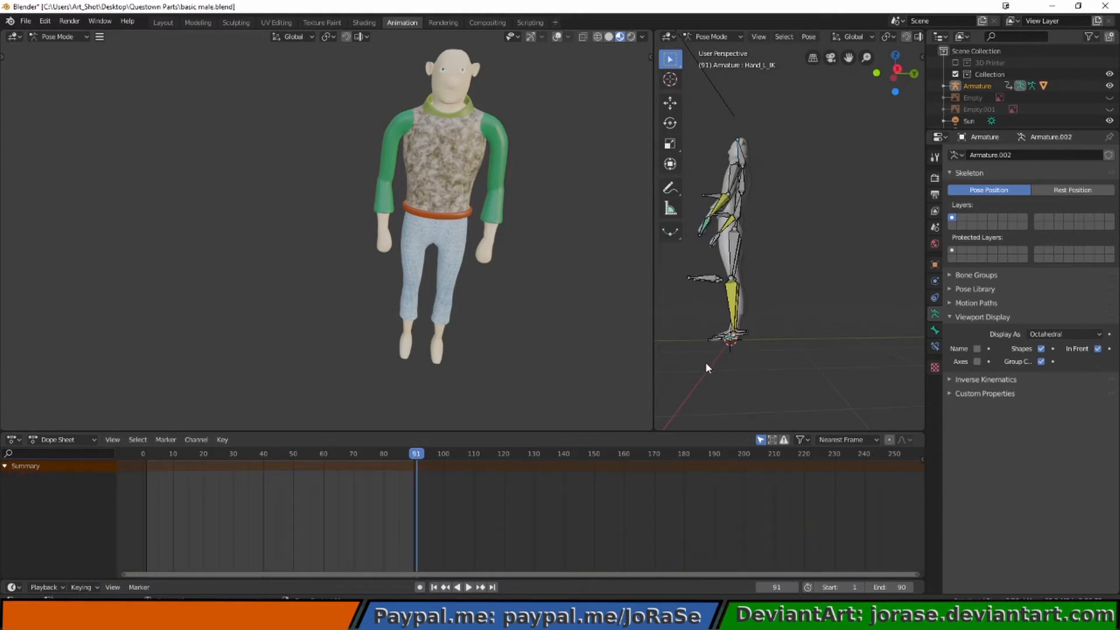
pyautogui.press('a')
pyautogui.click(792, 36)
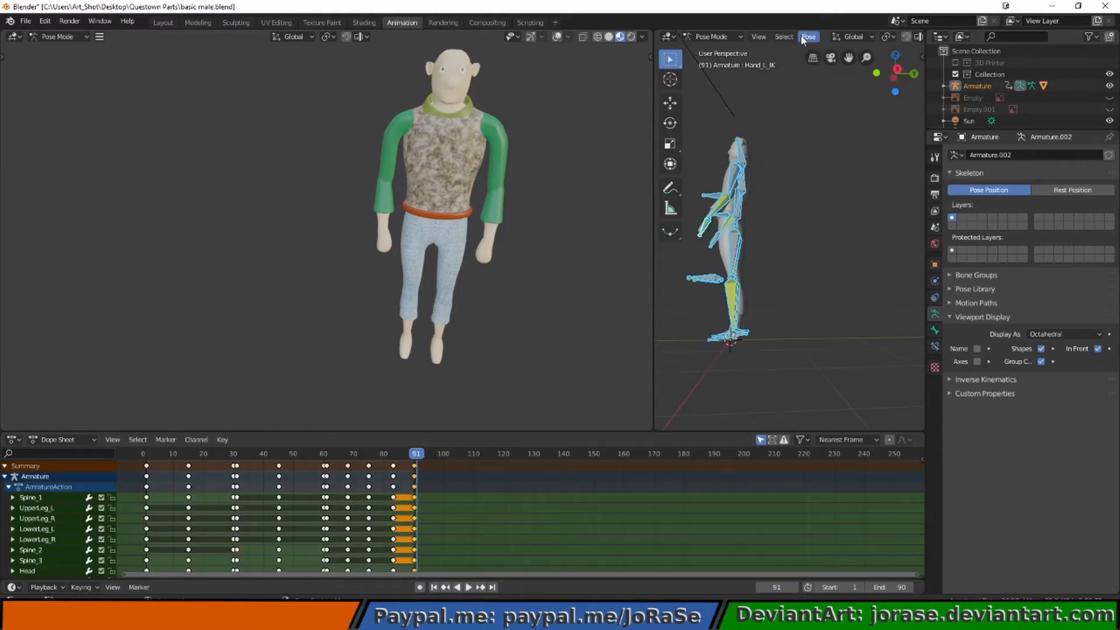
pyautogui.click(809, 37)
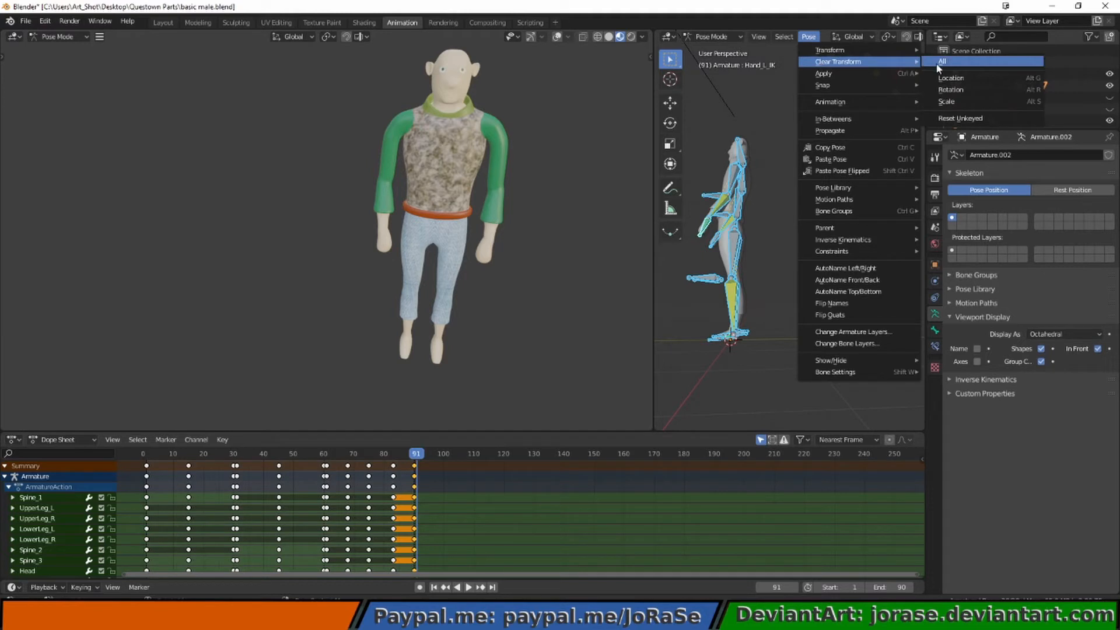
pyautogui.click(942, 62)
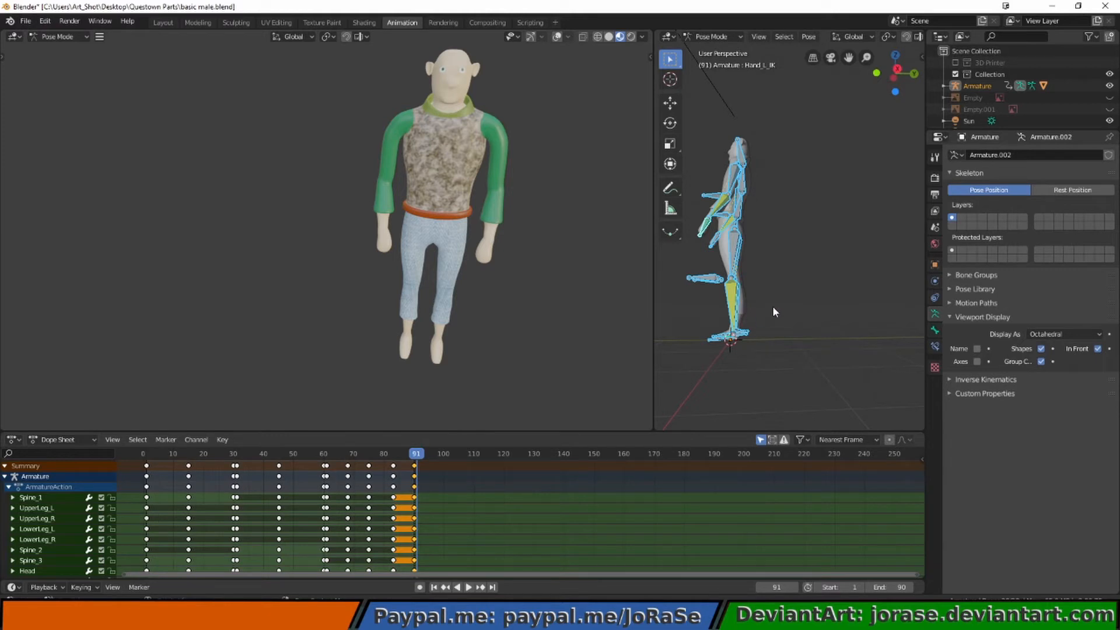
pyautogui.press('i')
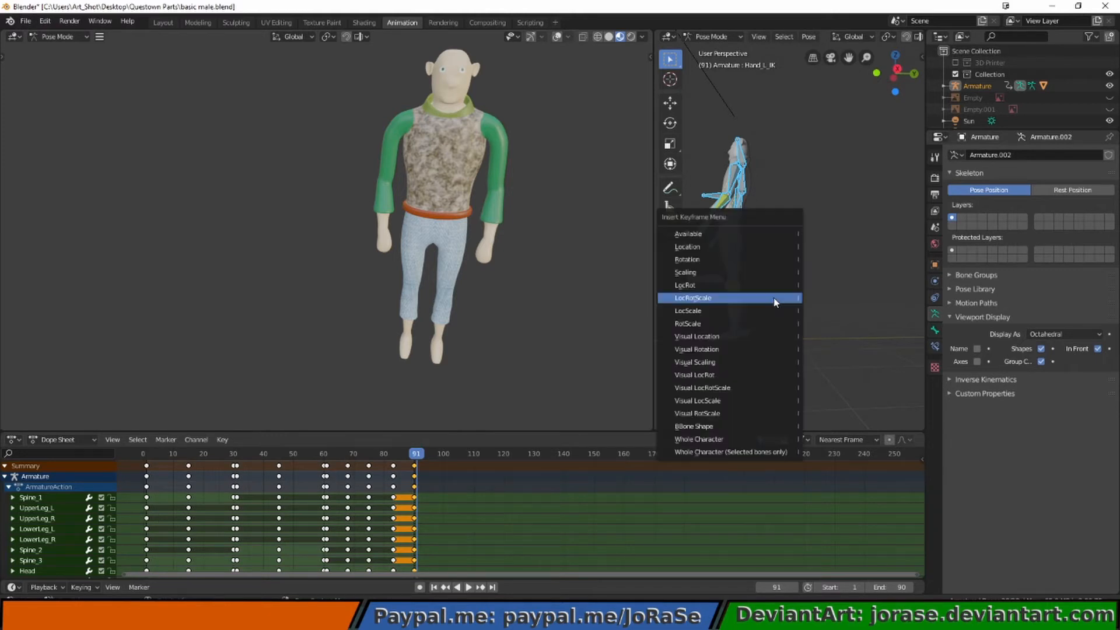
pyautogui.click(773, 298)
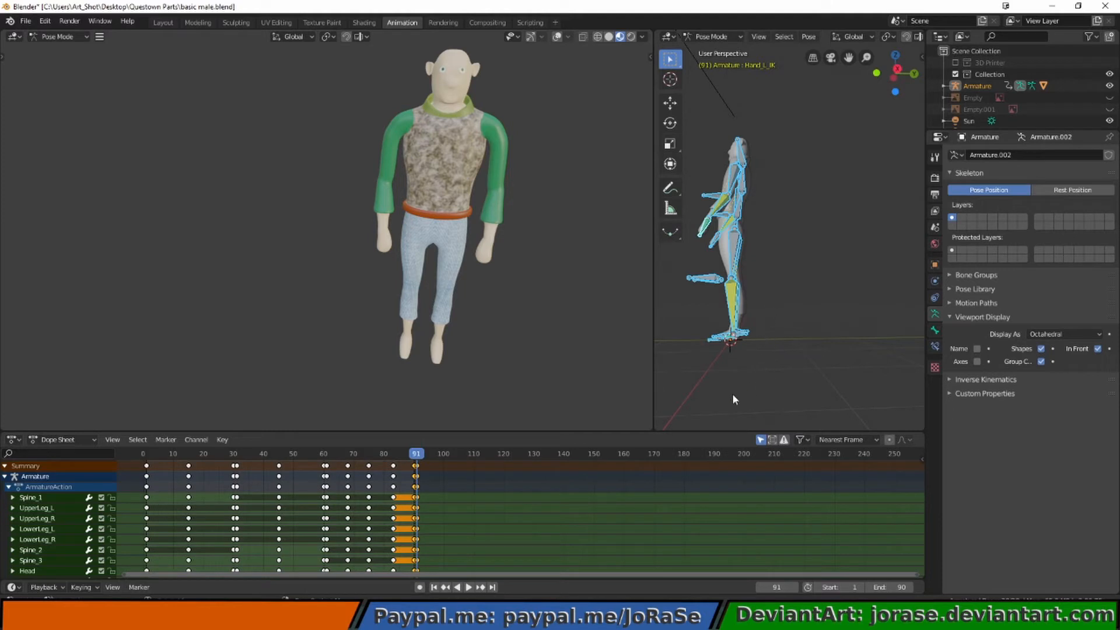
# - At frame 105 in the right orthographic view, move the Heel_IK_L bone about 0.6 m up and 0.13 m forward
pyautogui.click(457, 454)
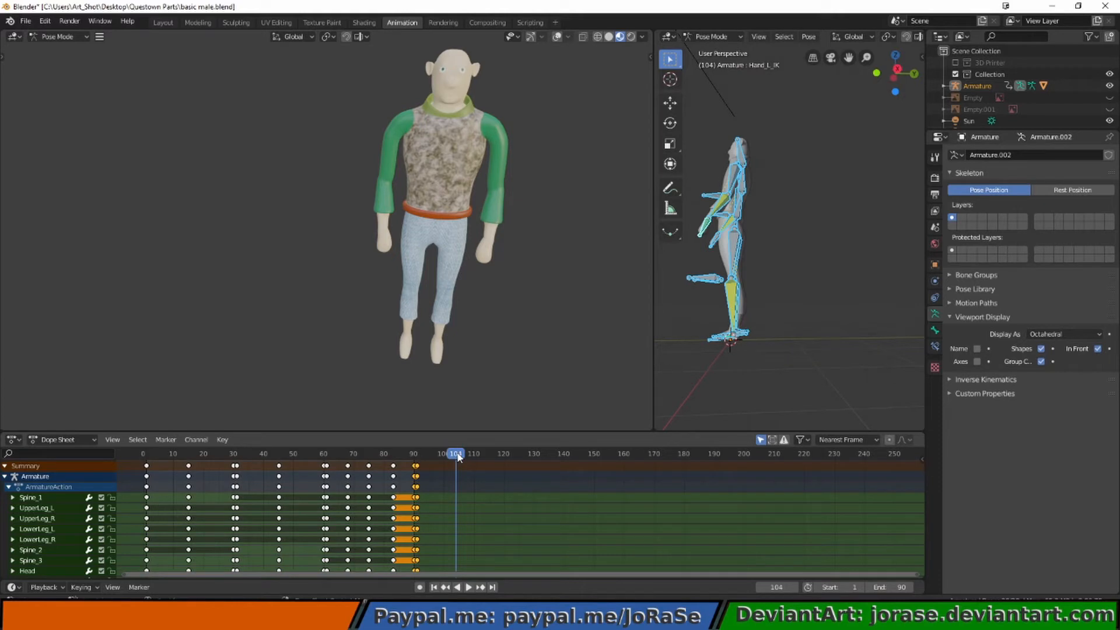
pyautogui.click(458, 455)
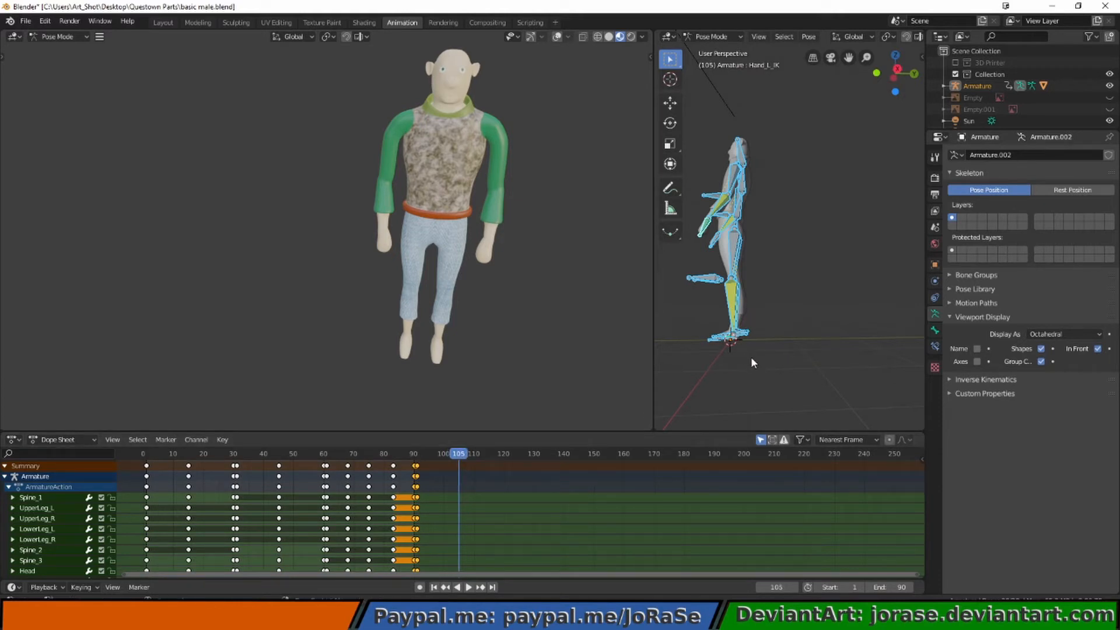
pyautogui.press('KP_3')
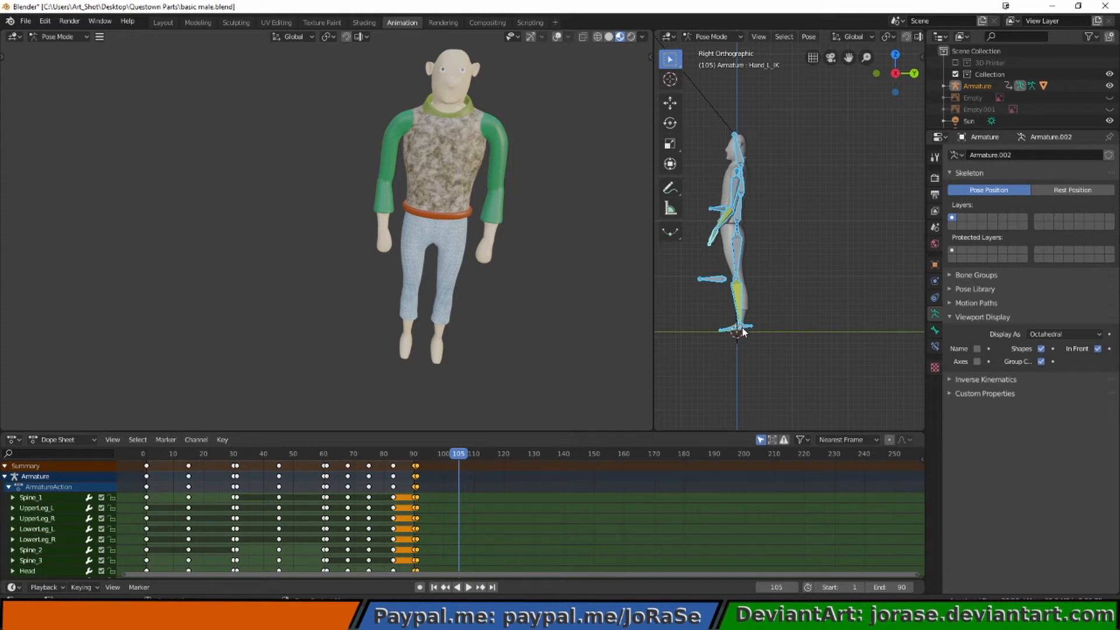
pyautogui.click(747, 328)
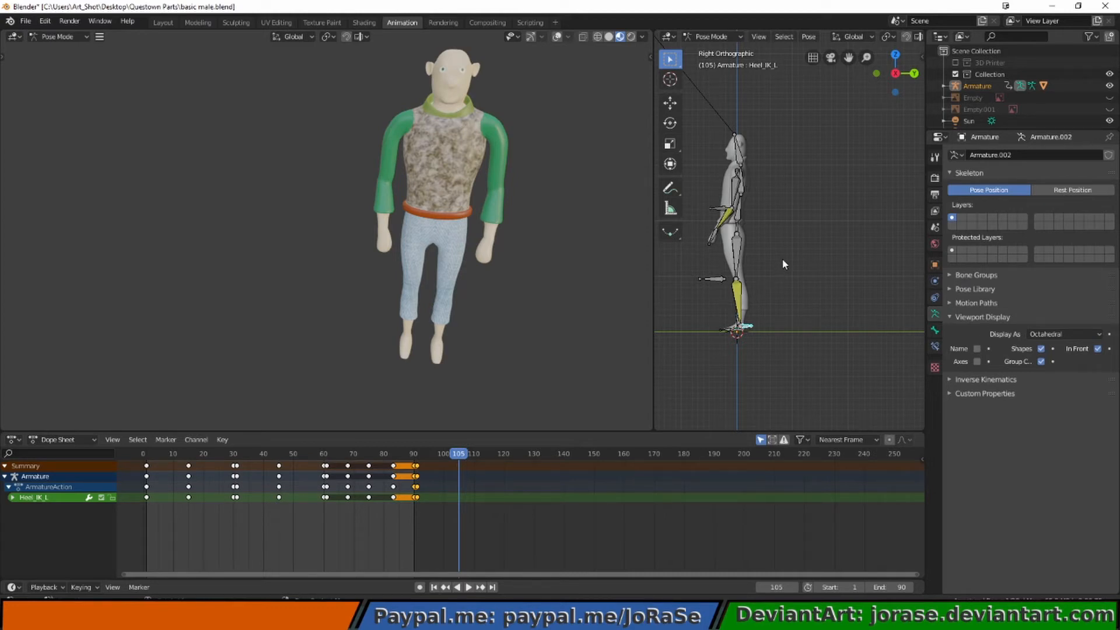
pyautogui.press('g')
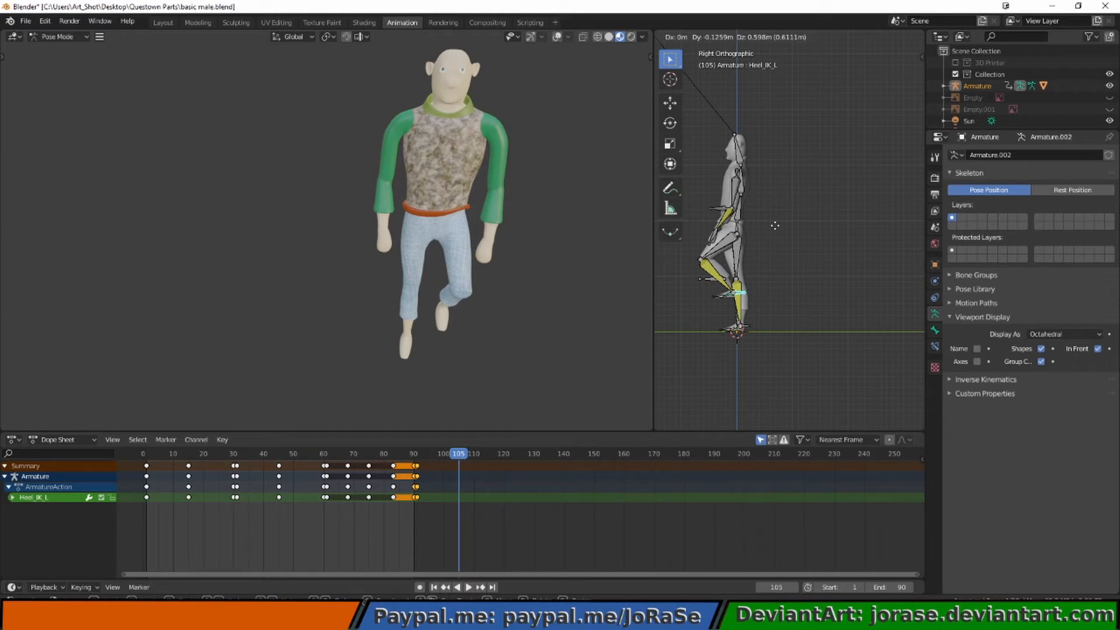
pyautogui.click(774, 226)
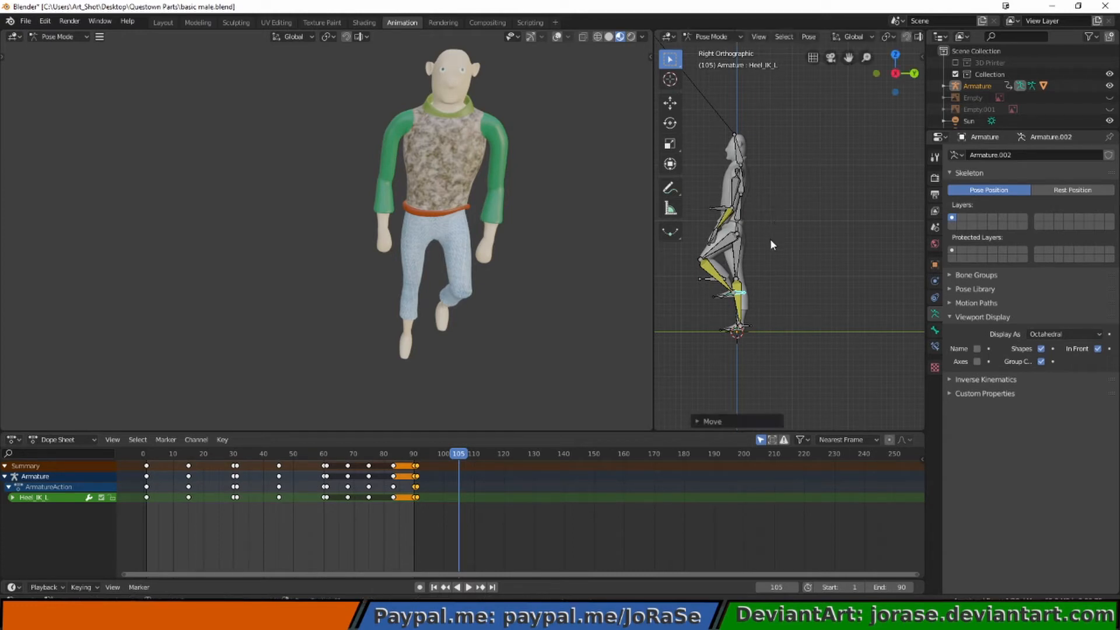
# - Move the Heel_IK_R bone about 0.6 m up and 0.13 m forward to match the left heel
pyautogui.click(747, 326)
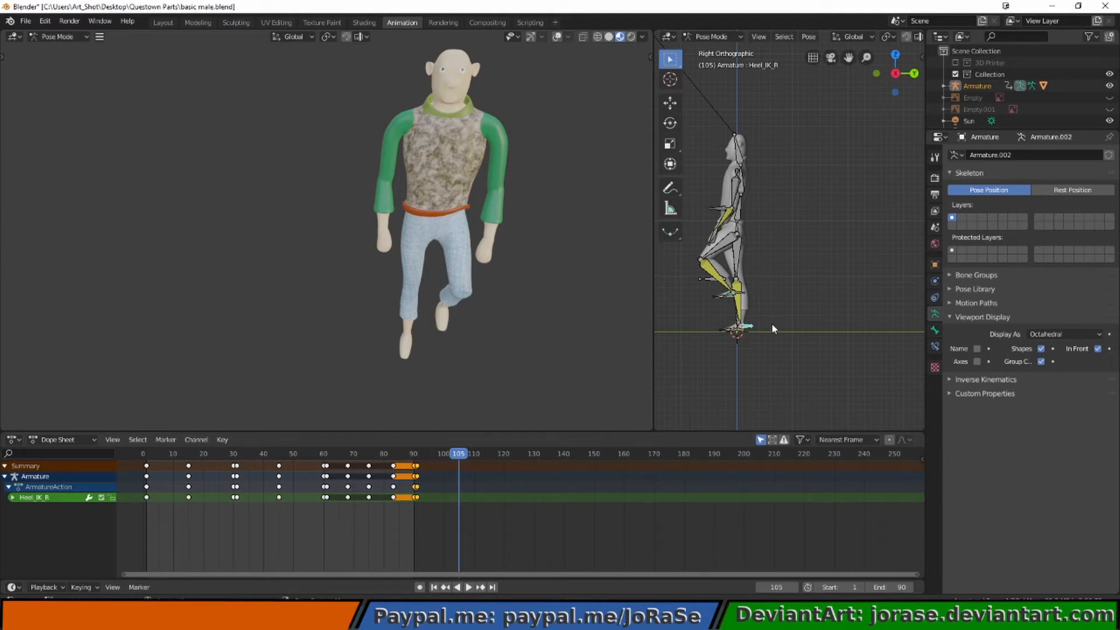
pyautogui.press('g')
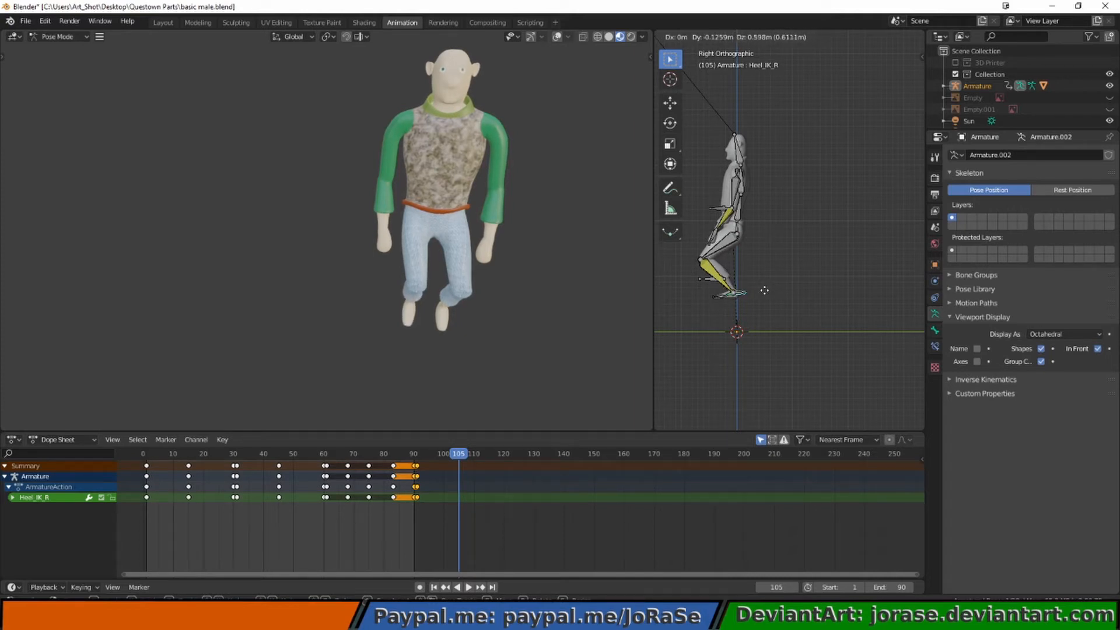
pyautogui.click(764, 290)
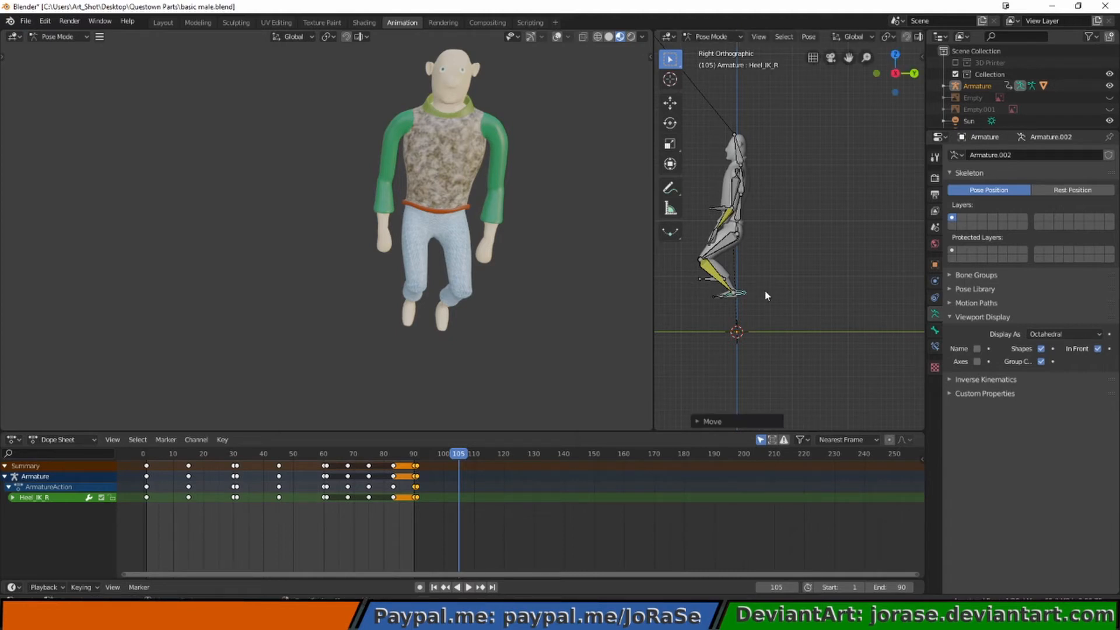
# - Move the Knee_IK_L bone outward about 0.105 m along the global X axis to spread the left knee
pyautogui.moveTo(544, 332)
pyautogui.mouseDown(button='middle')
pyautogui.moveTo(492, 303)
pyautogui.moveTo(545, 313)
pyautogui.mouseUp(button='middle')
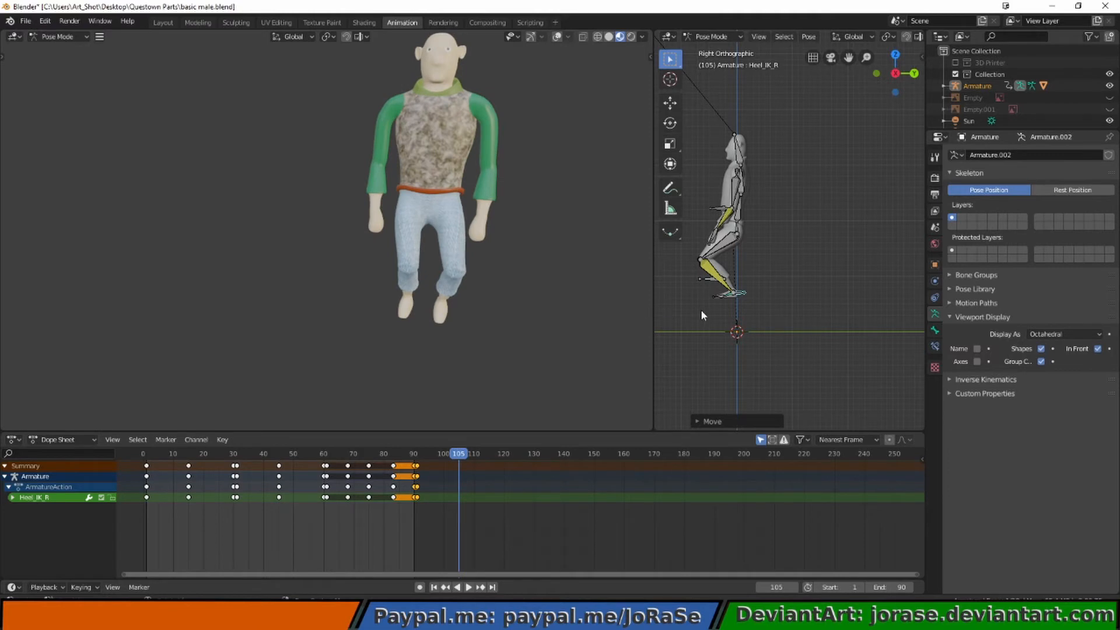
pyautogui.moveTo(701, 309); pyautogui.dragTo(797, 363, button='middle')
pyautogui.click(803, 338)
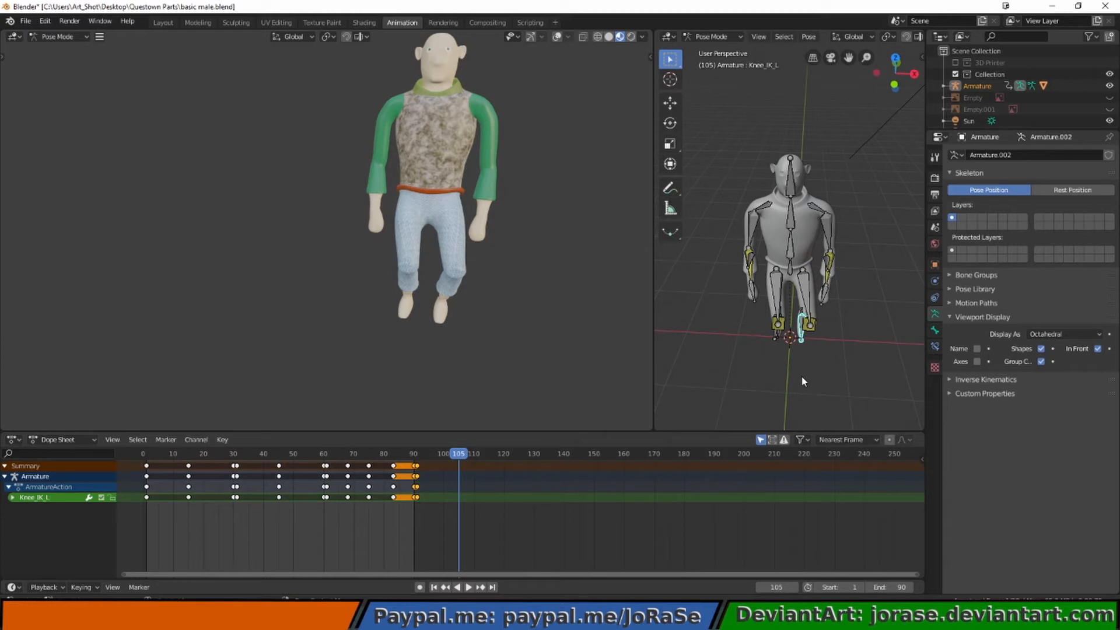
pyautogui.press('g')
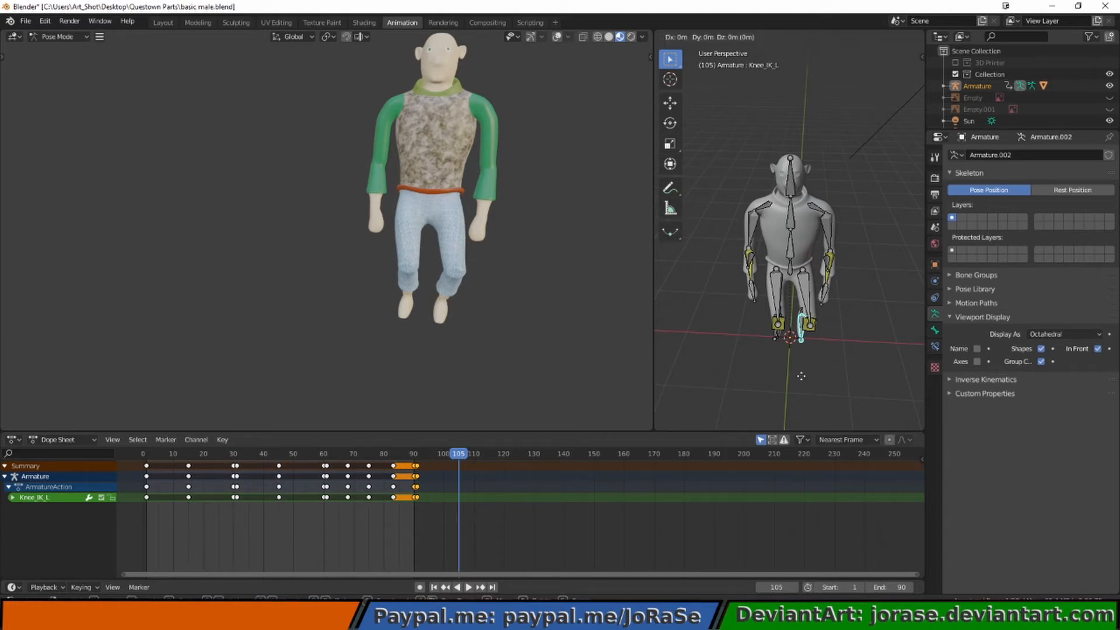
pyautogui.press('x')
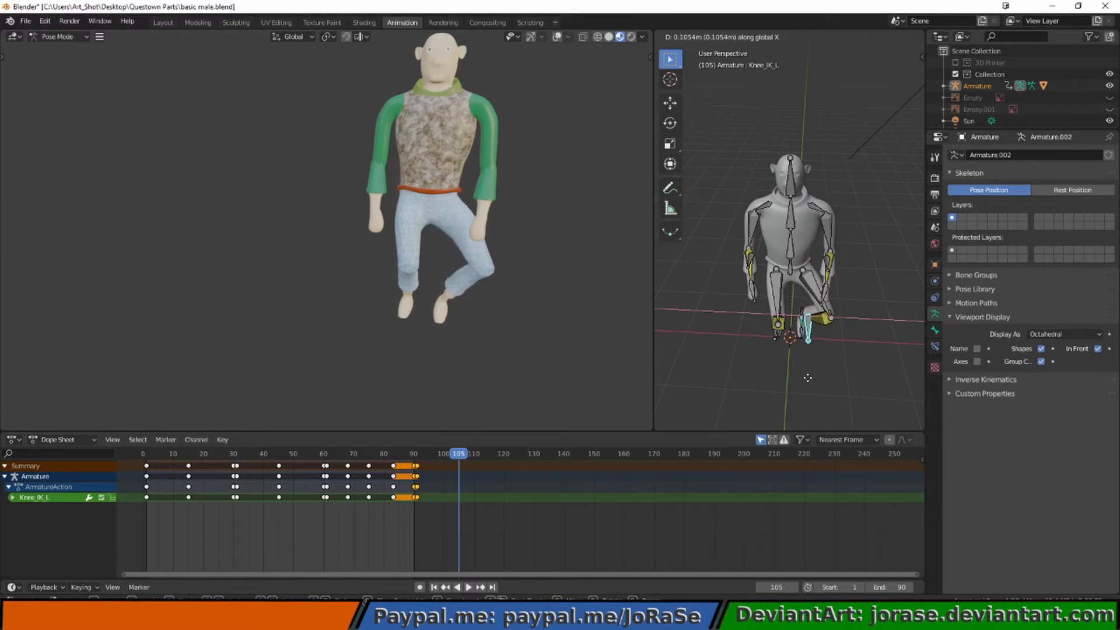
pyautogui.click(807, 378)
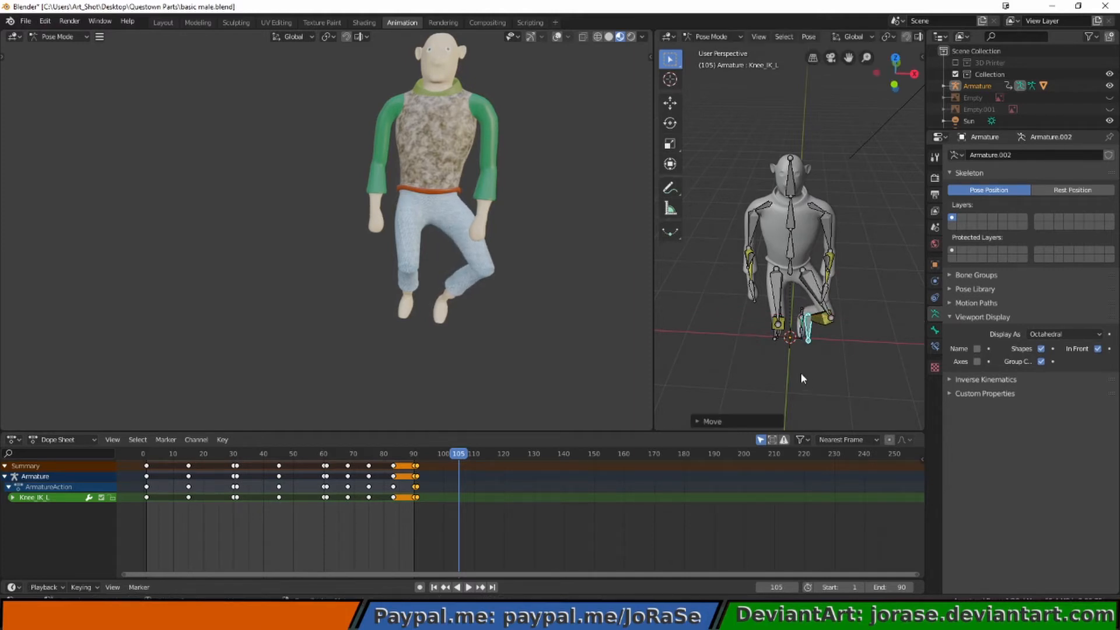
# - Move the Knee_IK_R bone outward about 0.077 m along the global X axis to spread the right knee
pyautogui.click(775, 337)
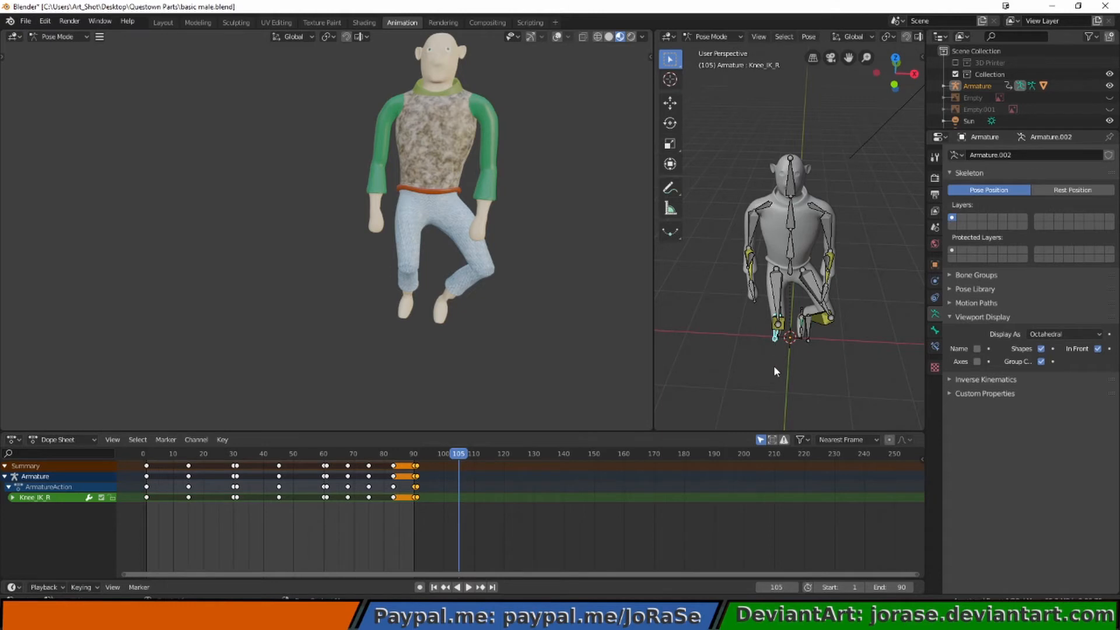
pyautogui.press('g')
pyautogui.press('x')
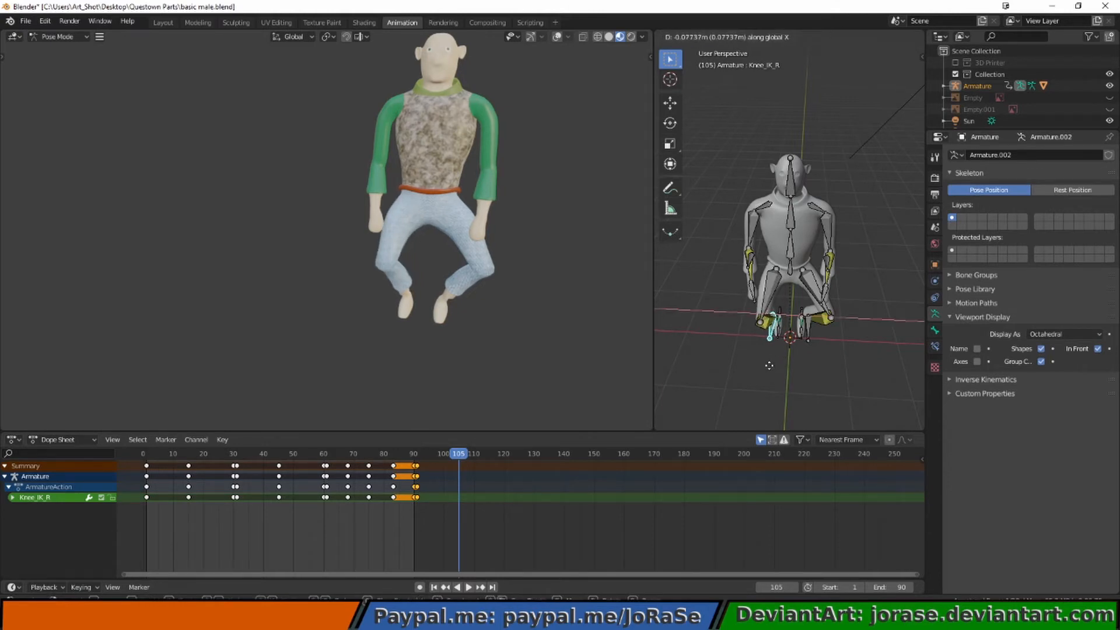
pyautogui.click(769, 365)
# - Bring the Knee_IK_L bone back inward about 0.04 m along global X to match the right knee
pyautogui.click(811, 343)
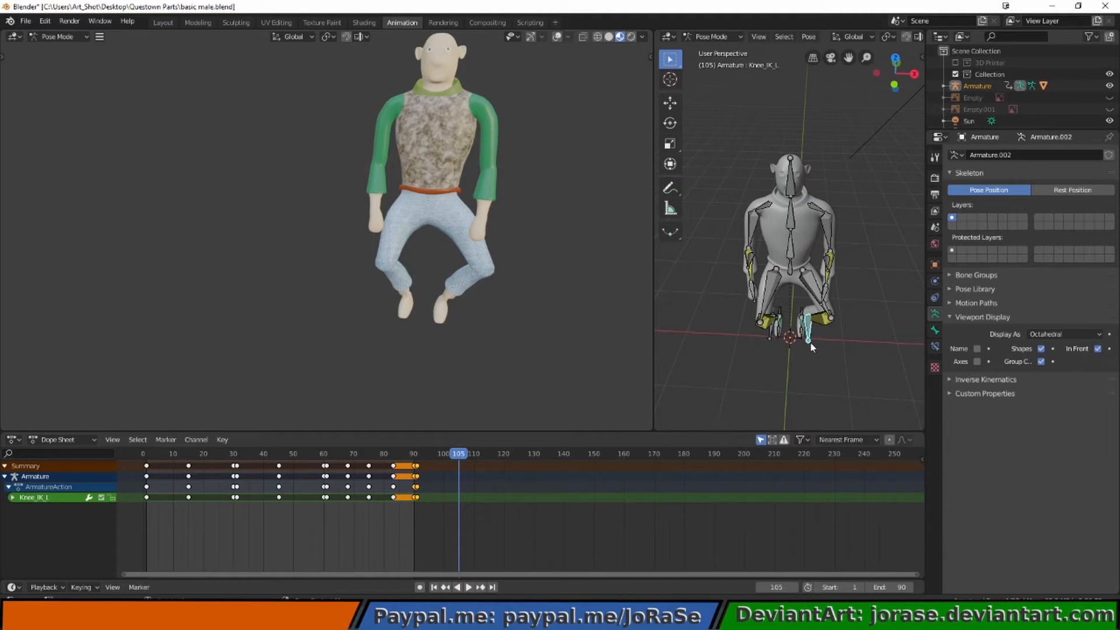
pyautogui.press('g')
pyautogui.press('x')
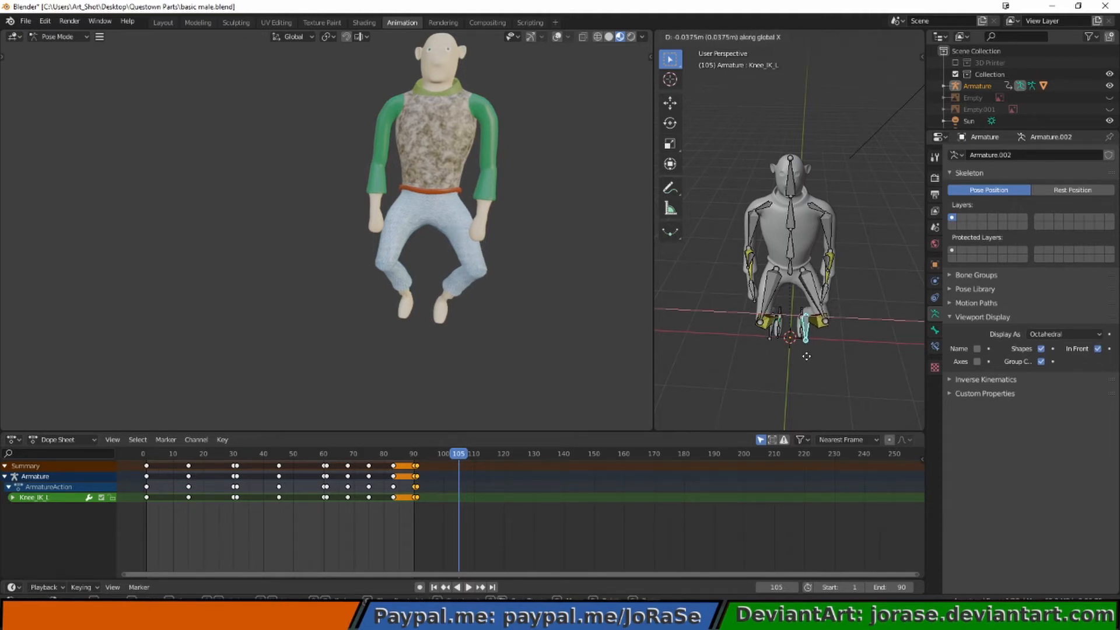
pyautogui.click(806, 356)
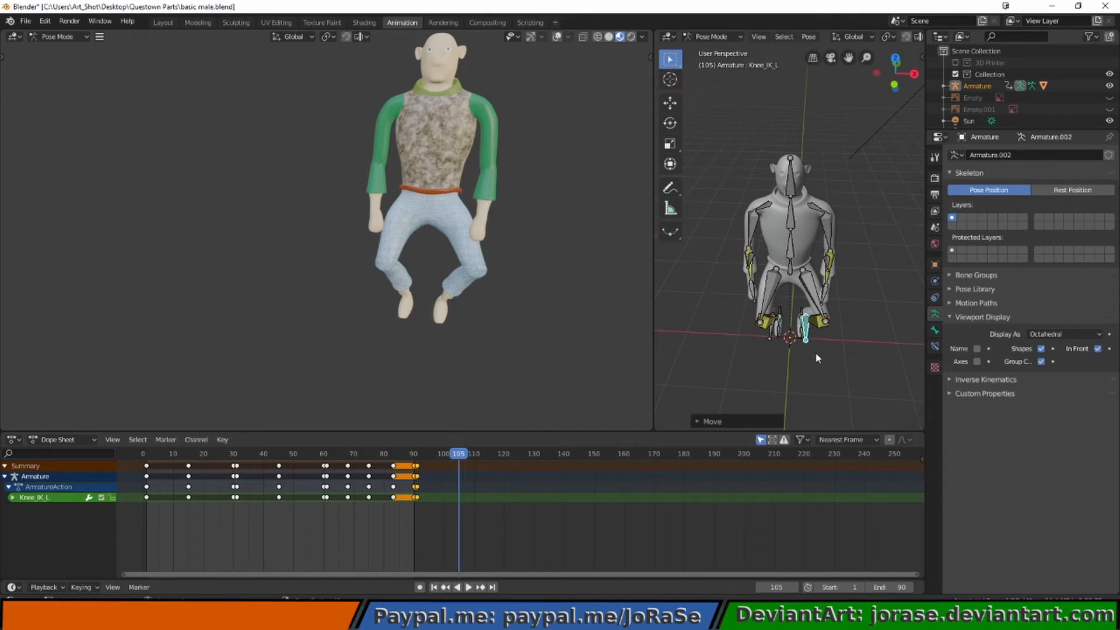
# - In the right orthographic view, move the Hand_L_IK bone up and about 0.36 m forward, and rotate it until the hand points straight ahead
pyautogui.moveTo(815, 364); pyautogui.dragTo(731, 336, button='middle')
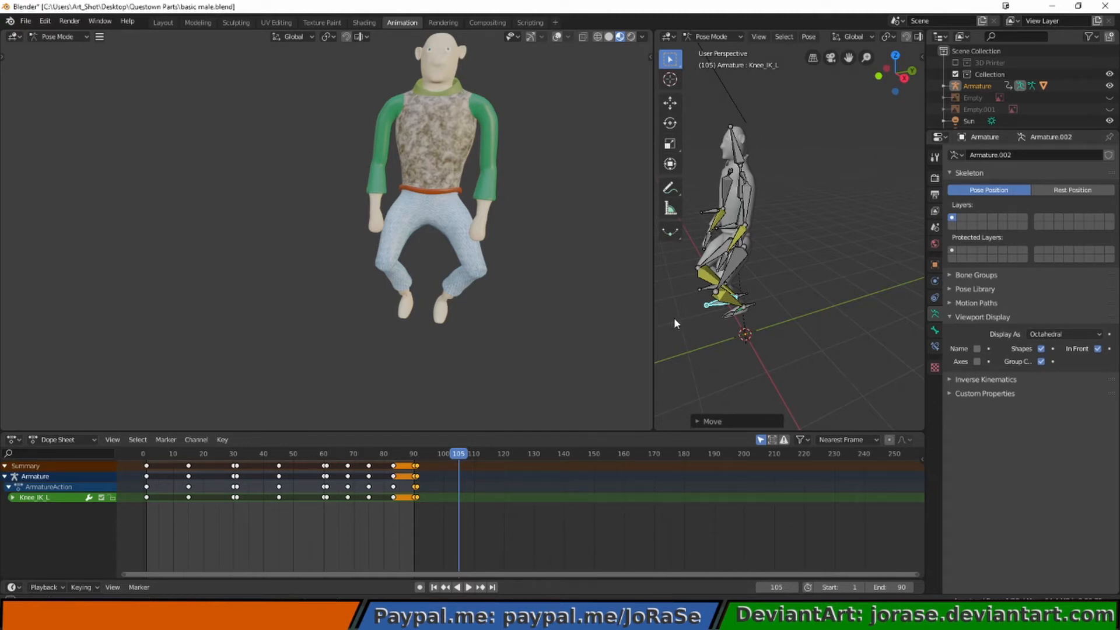
pyautogui.moveTo(673, 317)
pyautogui.mouseDown(button='middle')
pyautogui.moveTo(753, 312)
pyautogui.moveTo(689, 303)
pyautogui.mouseUp(button='middle')
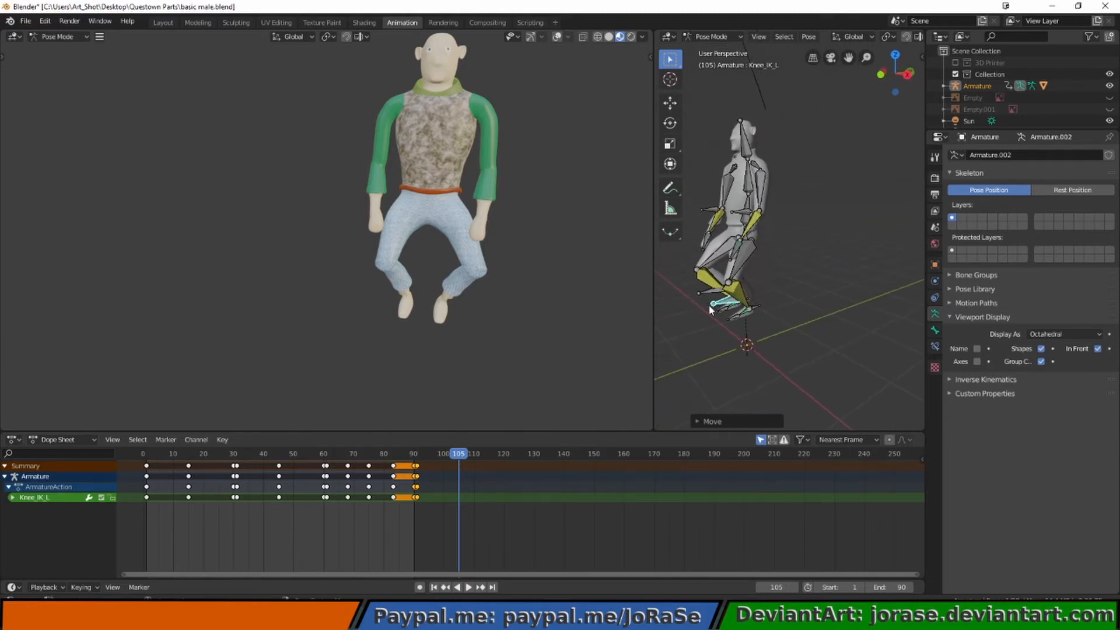
pyautogui.moveTo(795, 242); pyautogui.dragTo(792, 284, button='middle')
pyautogui.click(782, 285)
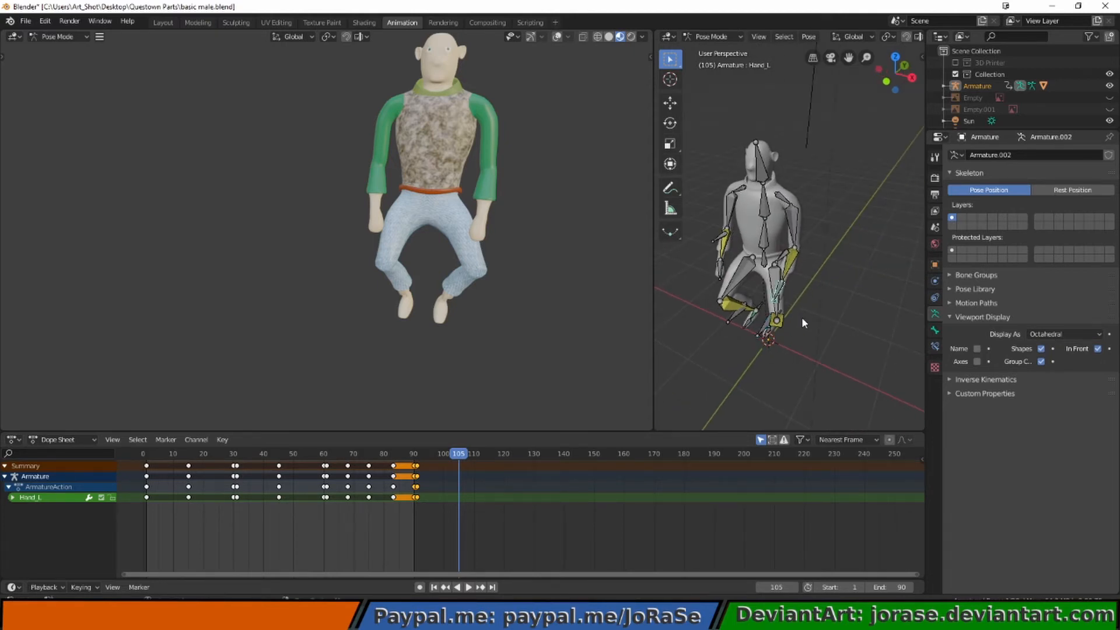
pyautogui.click(782, 282)
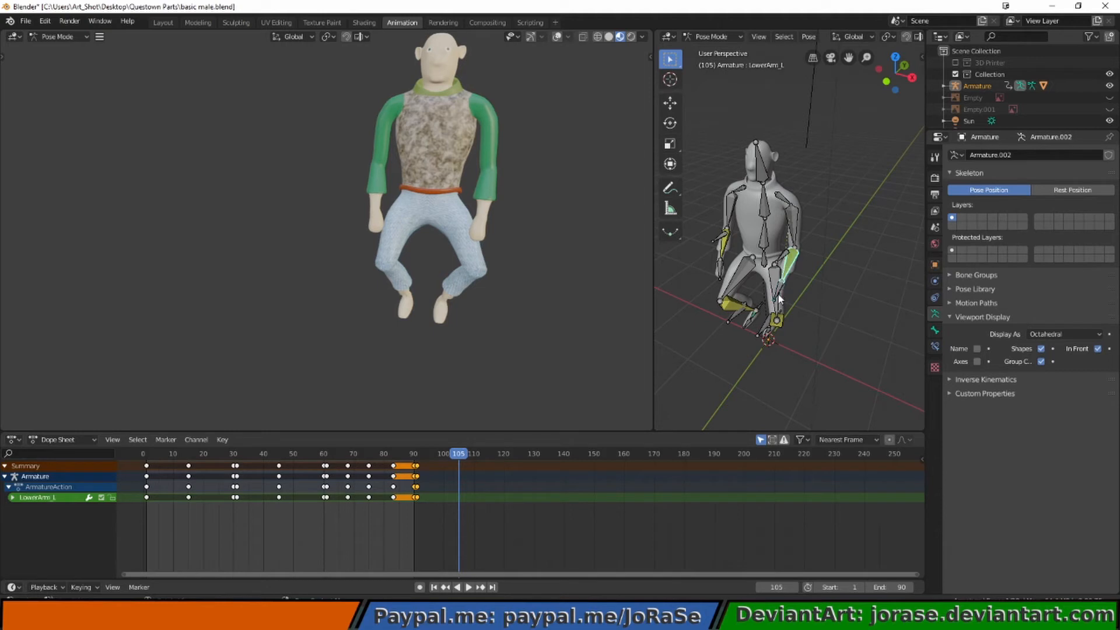
pyautogui.click(779, 296)
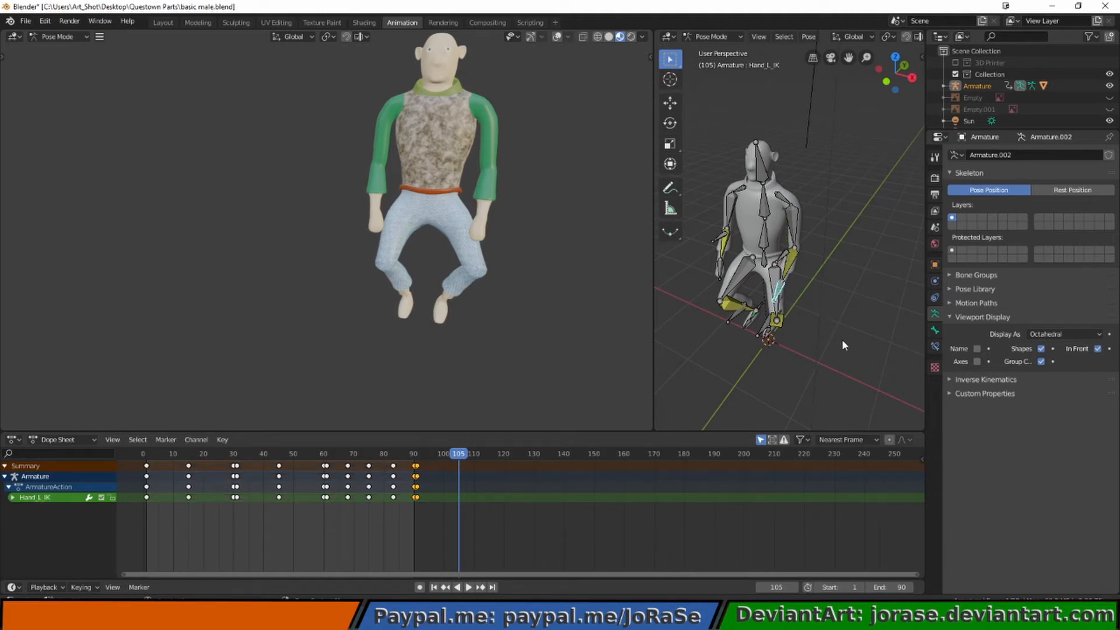
pyautogui.press('KP_3')
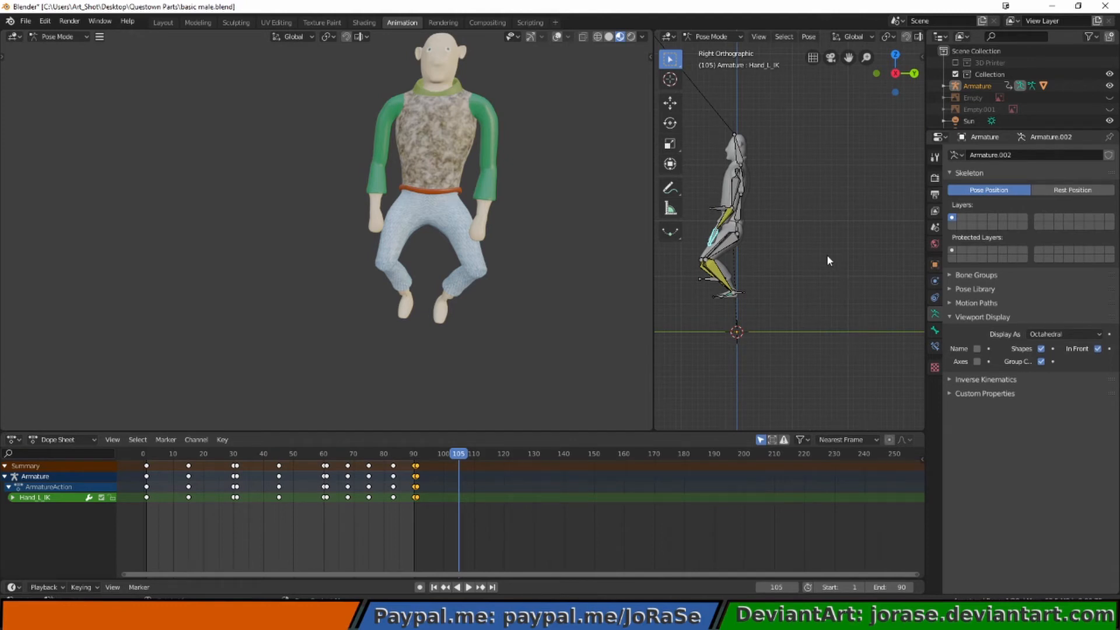
pyautogui.press('g')
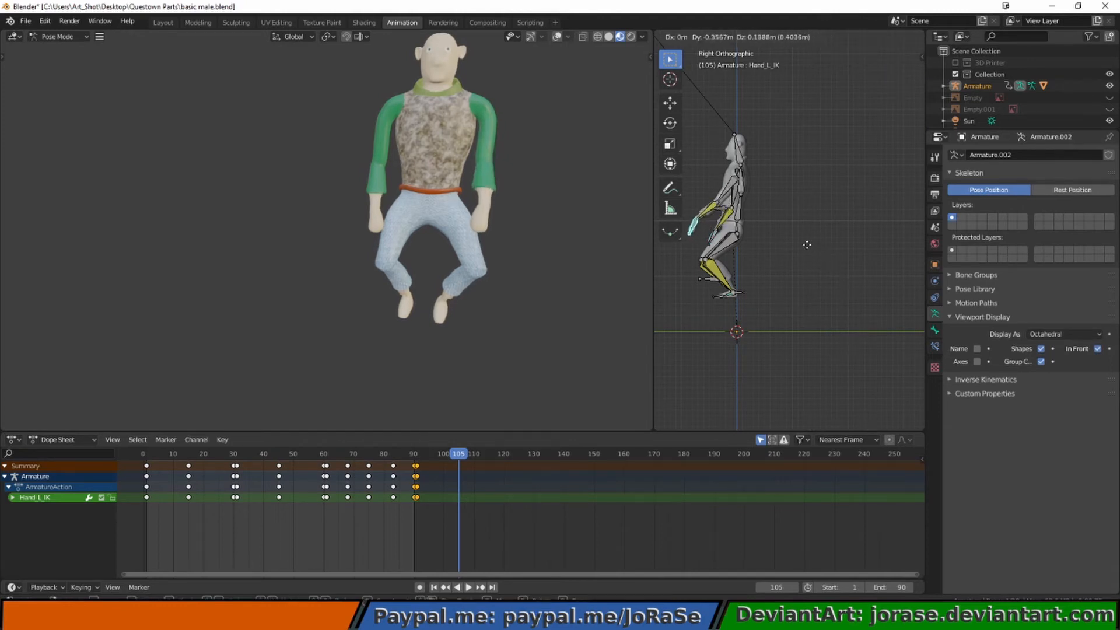
pyautogui.click(806, 239)
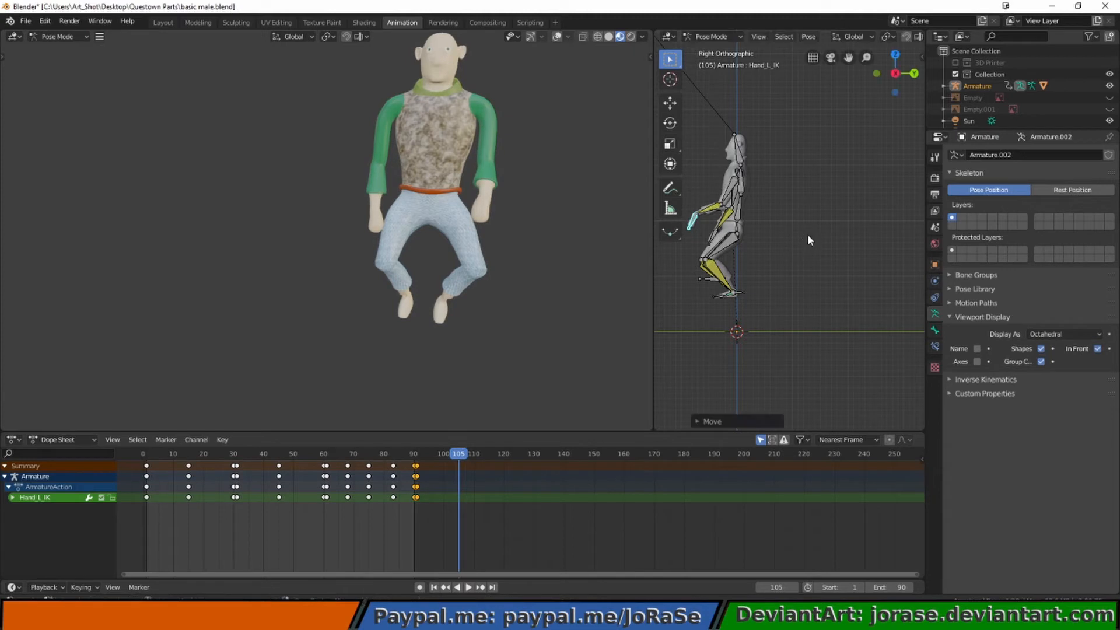
pyautogui.press('r')
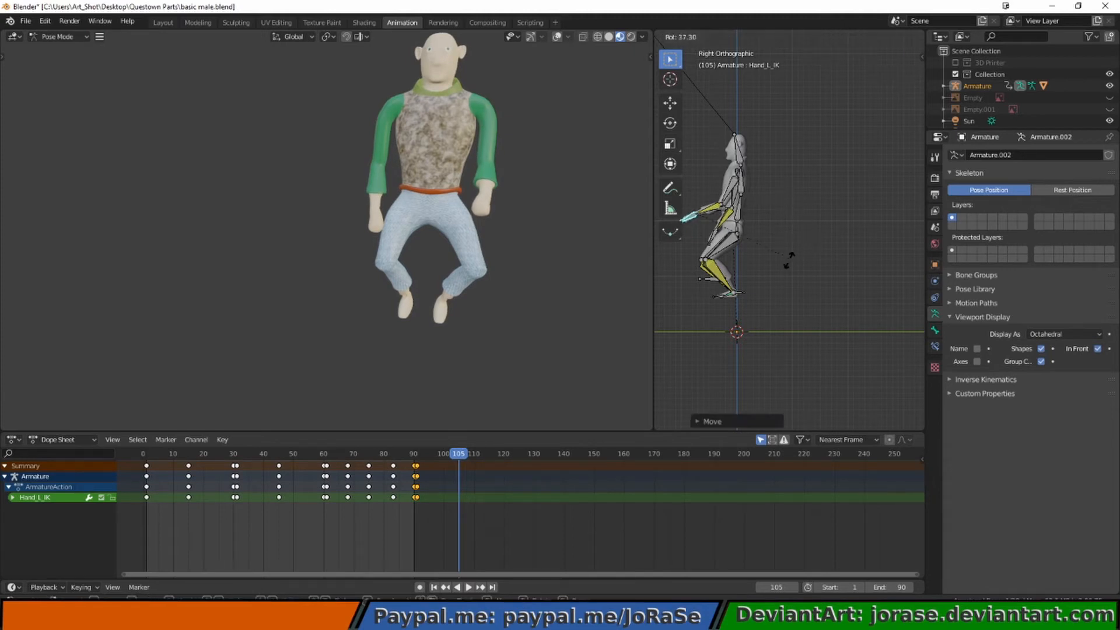
pyautogui.click(788, 333)
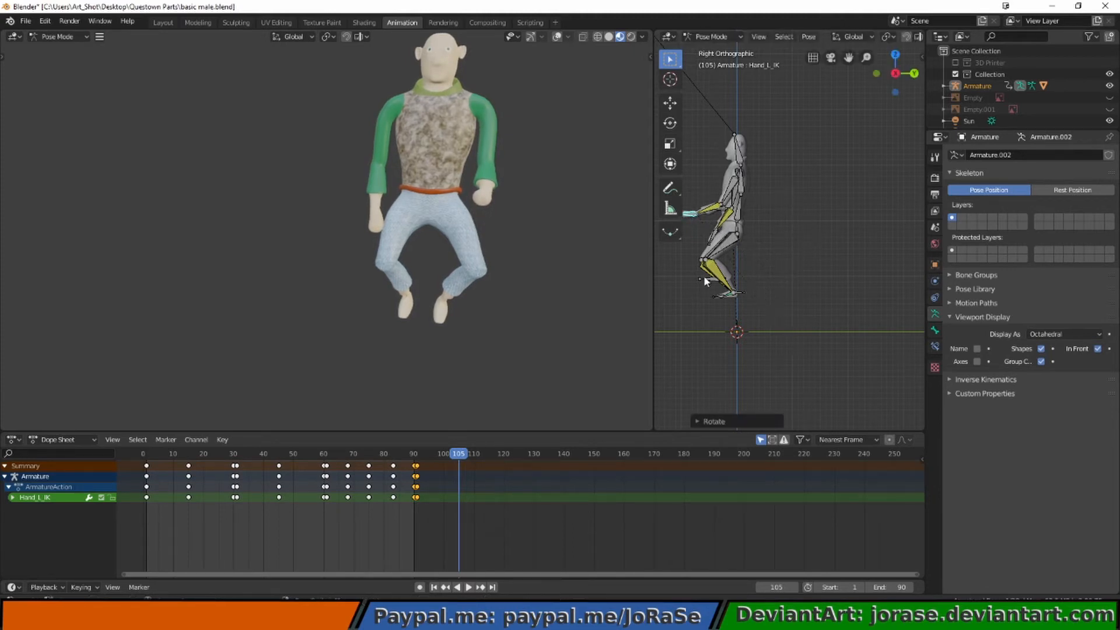
# - Move the Hand_L_IK bone outward about 0.25 m along the global X axis
pyautogui.moveTo(666, 289); pyautogui.dragTo(791, 340, button='middle')
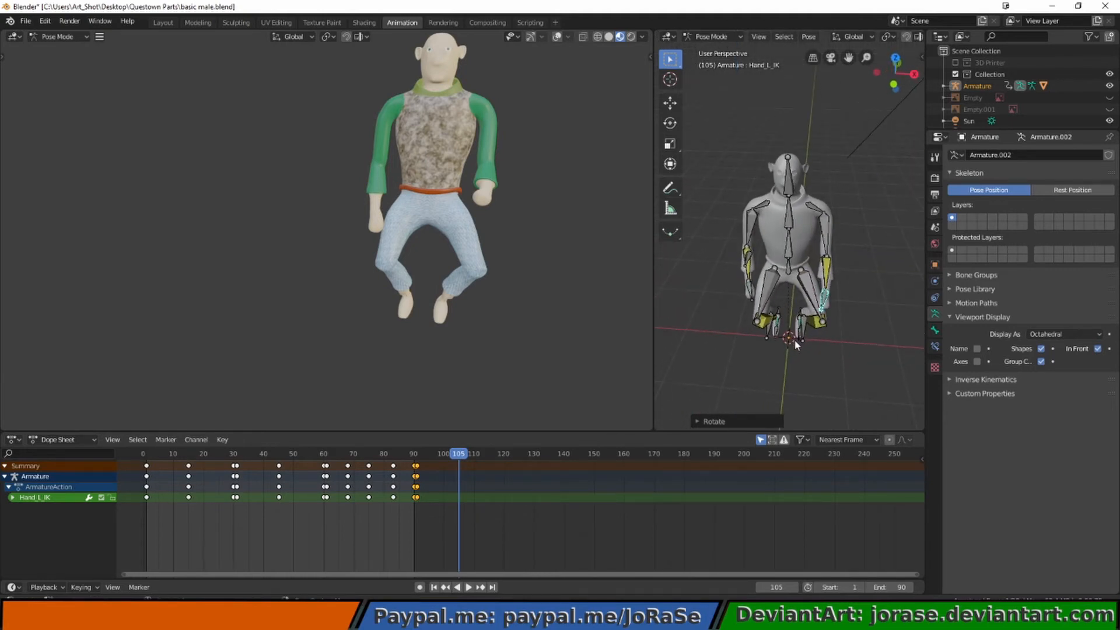
pyautogui.press('g')
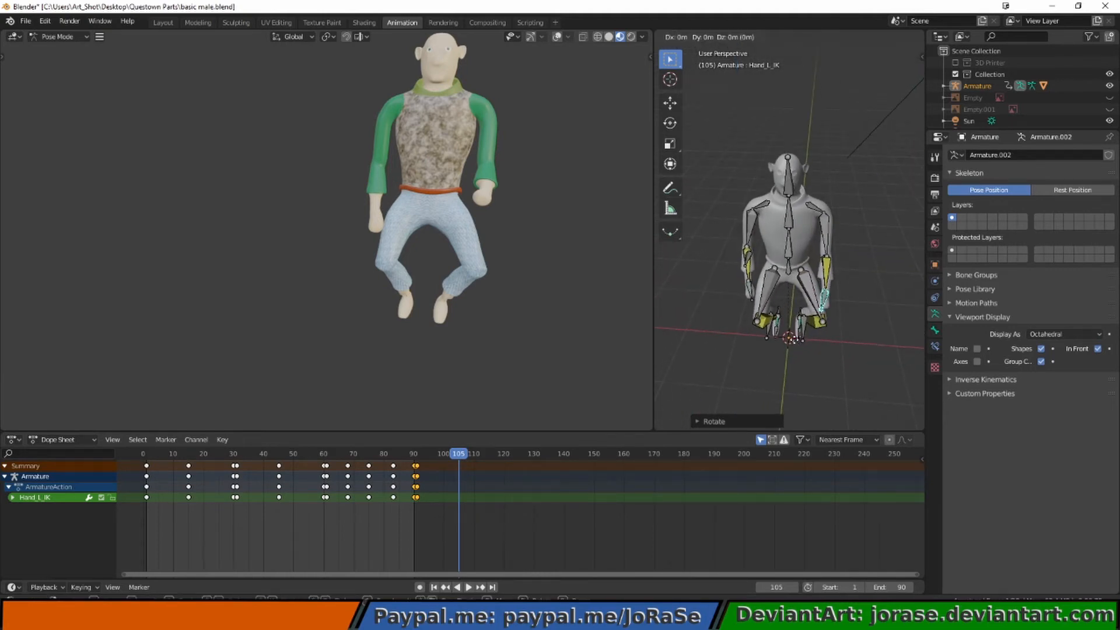
pyautogui.press('x')
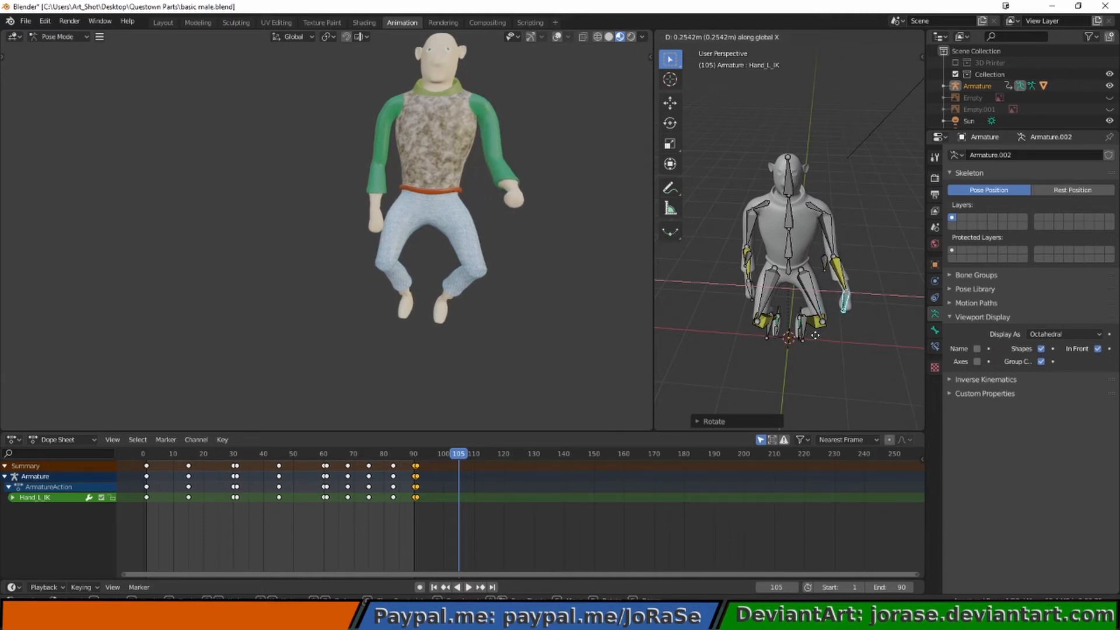
pyautogui.click(815, 335)
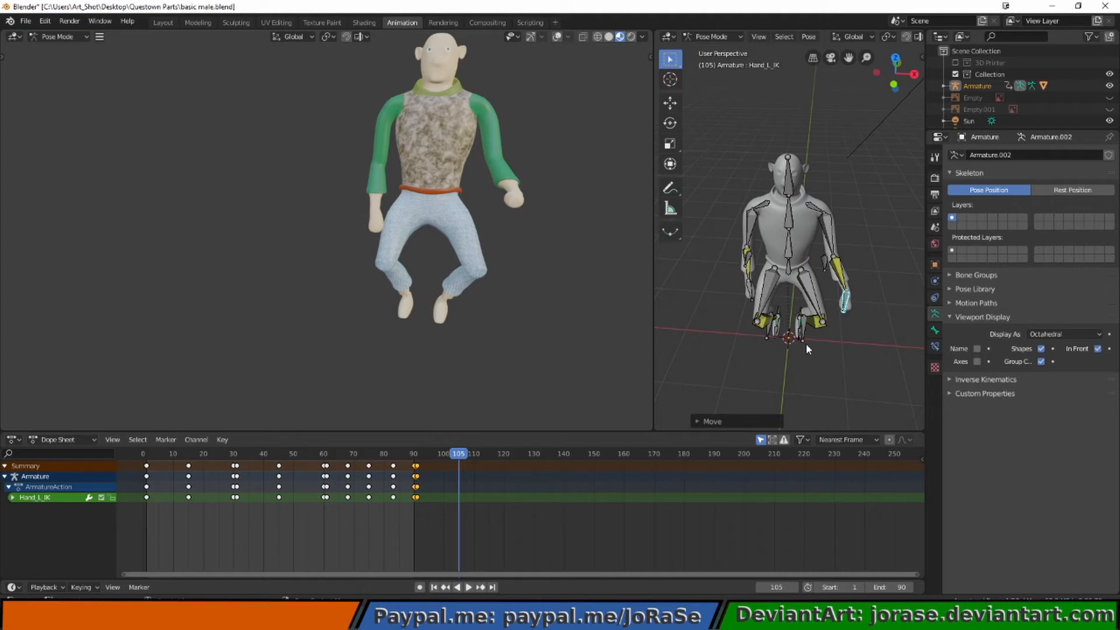
# - Rotate the Hand_L_IK bone about -118° around its local Y axis
pyautogui.press('r')
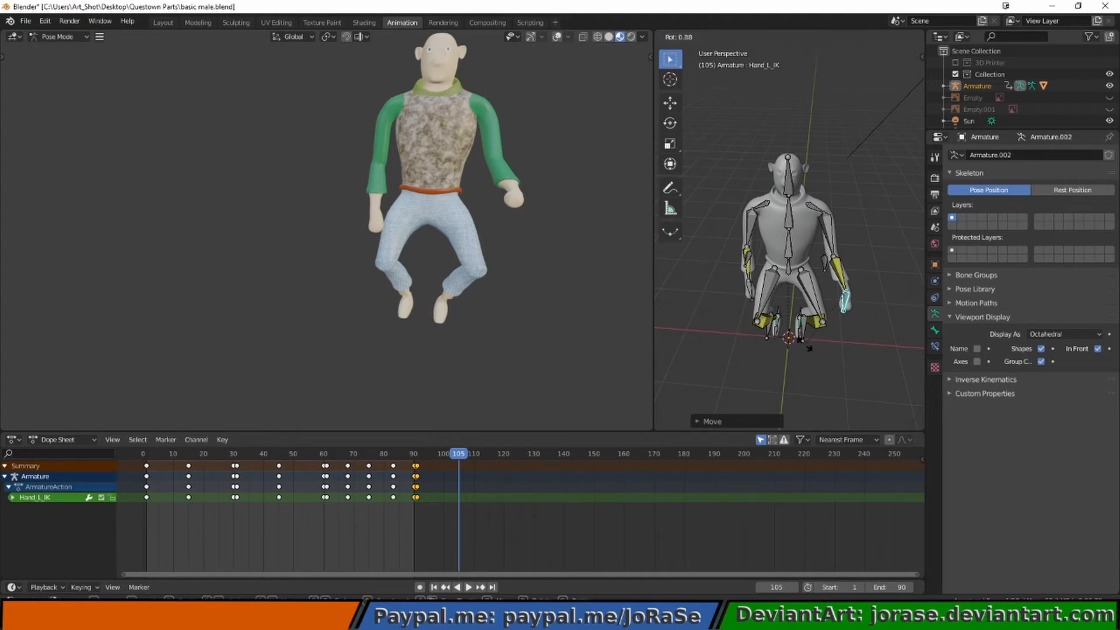
pyautogui.press('y')
pyautogui.press('y')
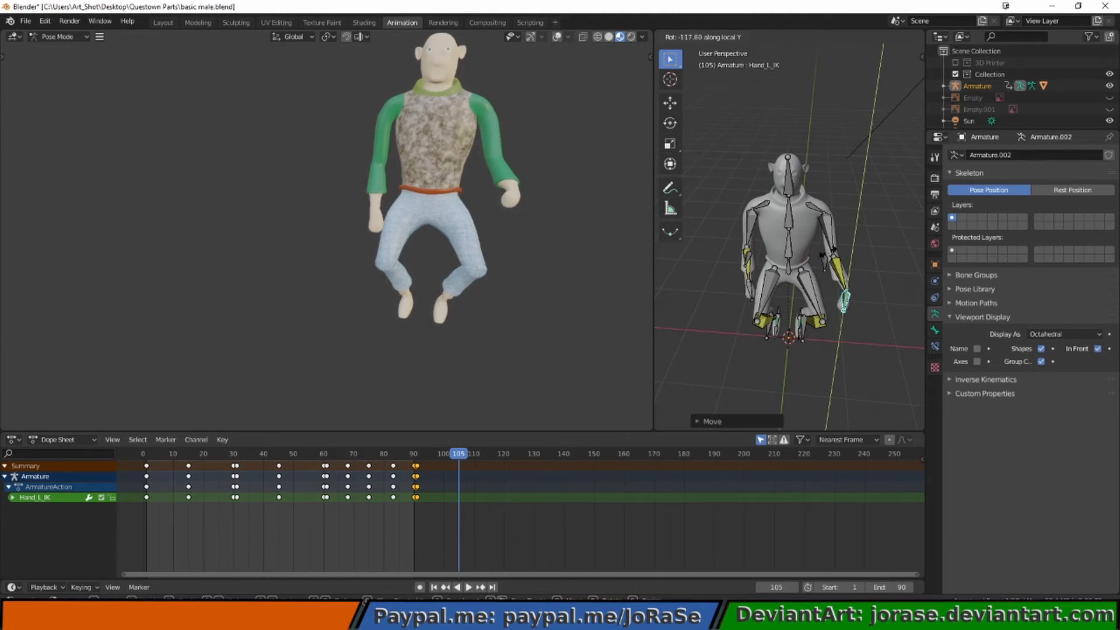
pyautogui.click(823, 255)
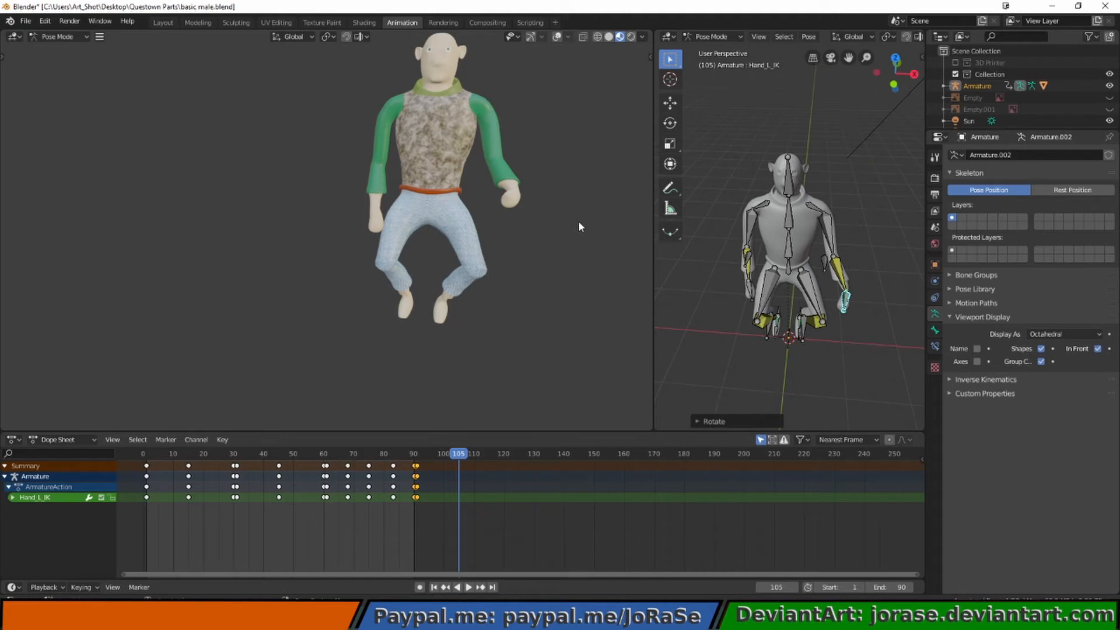
# - Twist the Hand_L_IK bone back by about 70° around its local Y axis
pyautogui.moveTo(578, 220); pyautogui.dragTo(574, 250, button='middle')
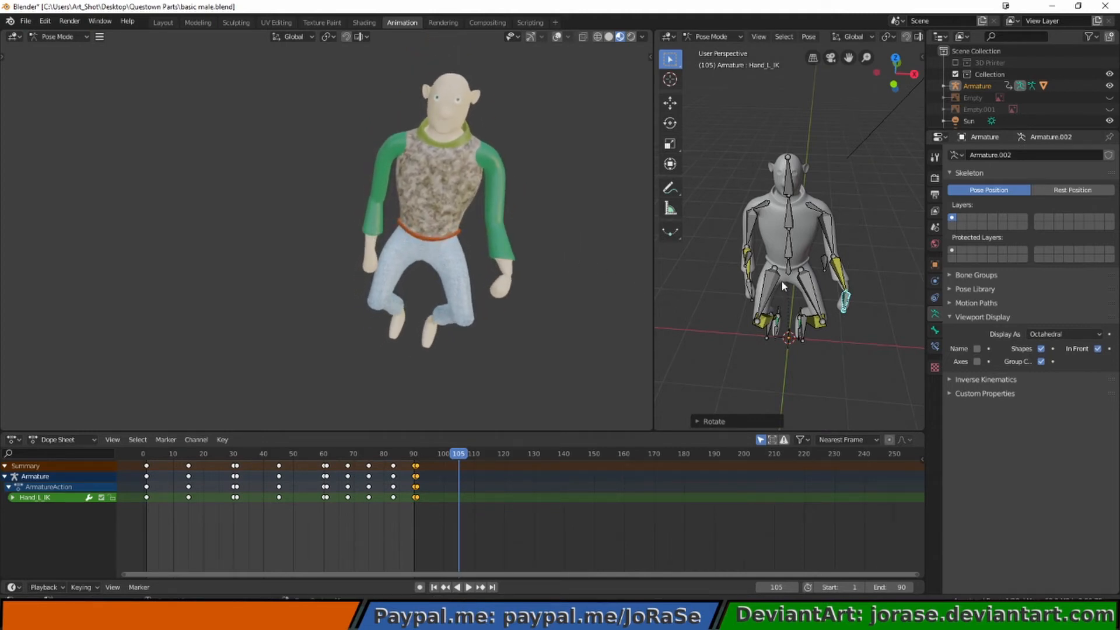
pyautogui.press('r')
pyautogui.press('y')
pyautogui.press('y')
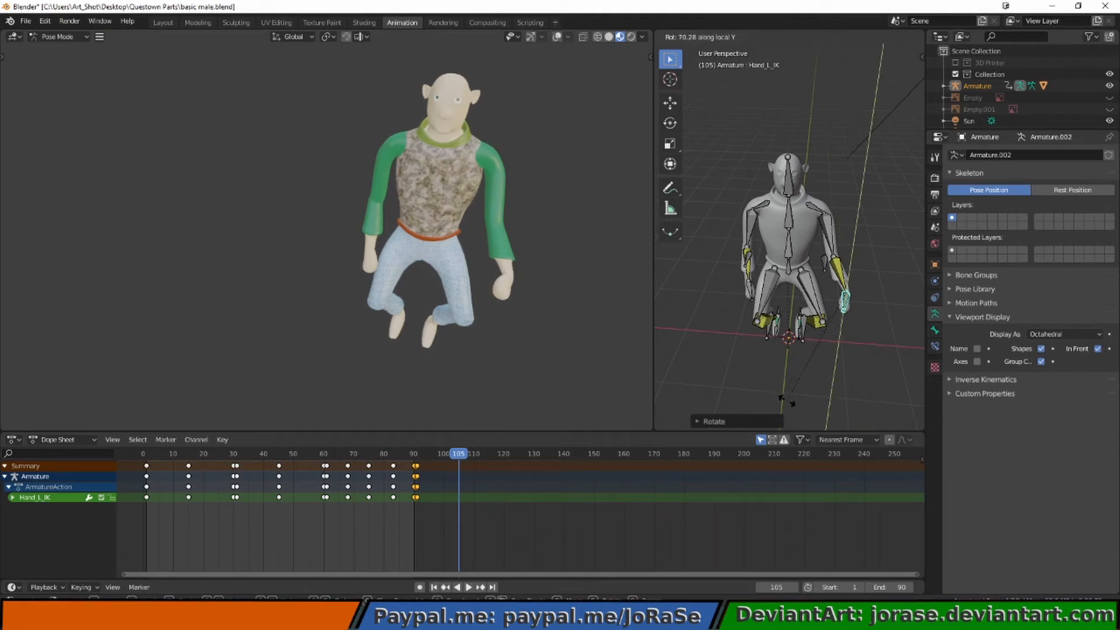
pyautogui.click(787, 396)
# - Rotate the LowerArm_L bone about -30° around its local Y axis
pyautogui.click(842, 271)
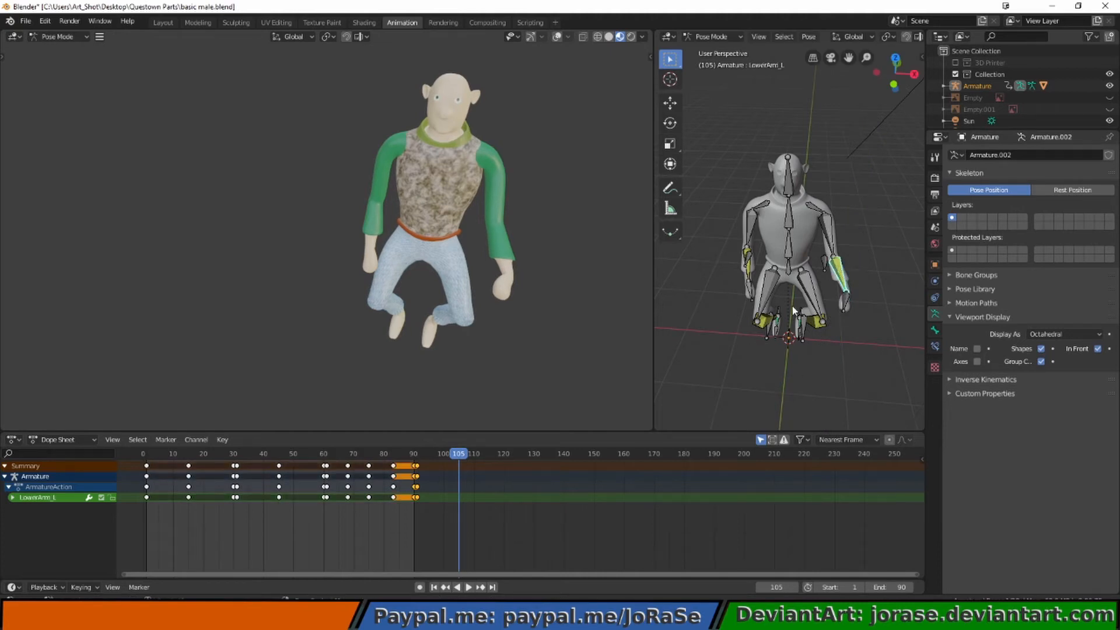
pyautogui.press('r')
pyautogui.press('y')
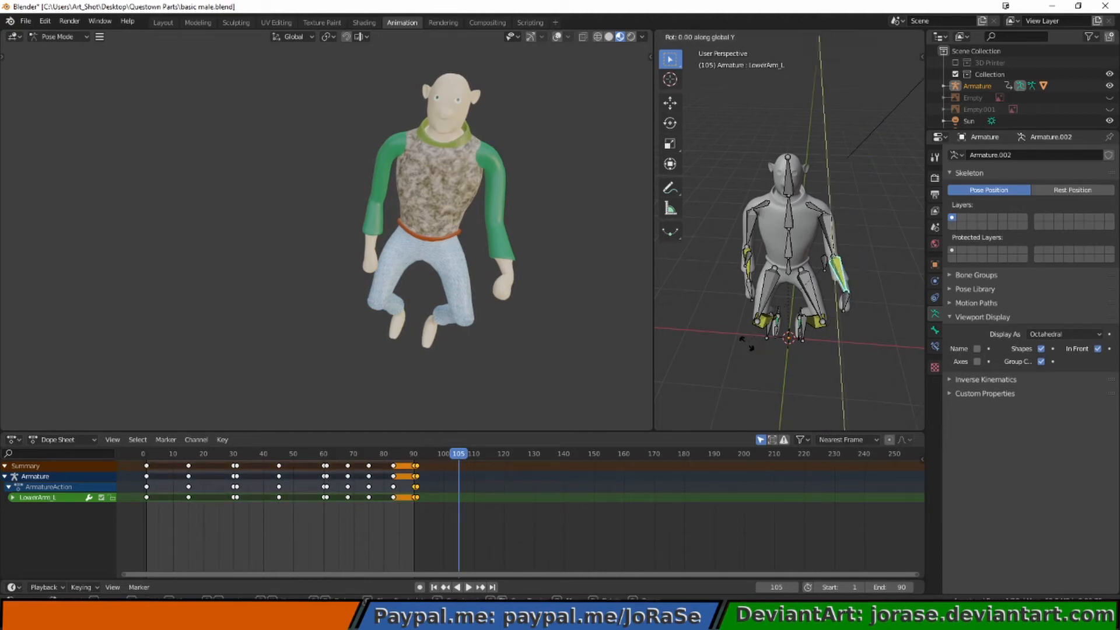
pyautogui.press('y')
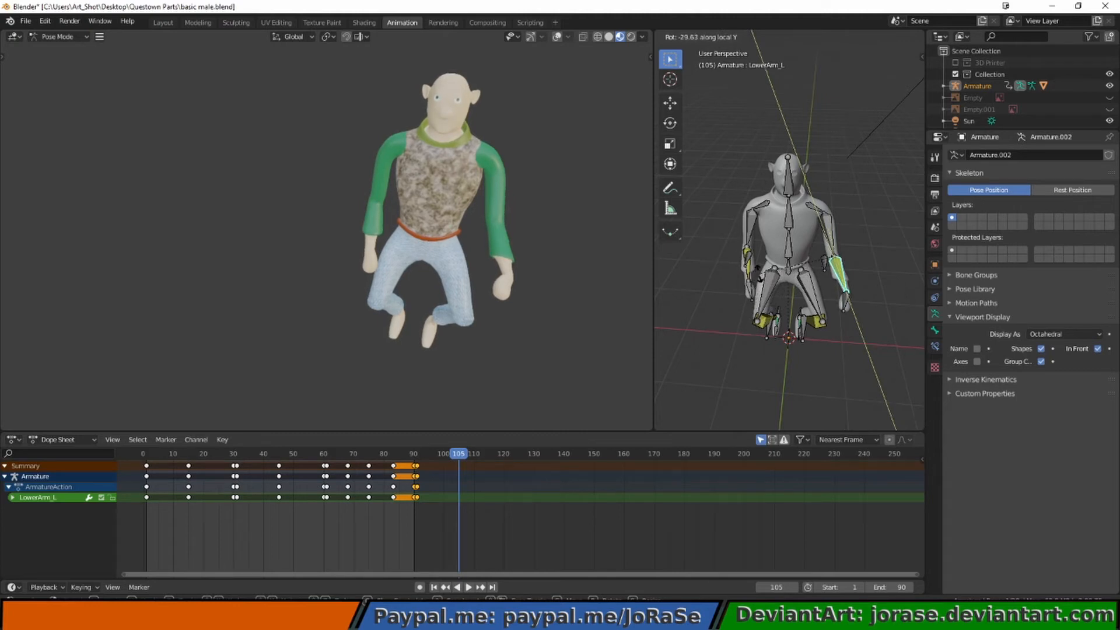
pyautogui.click(760, 279)
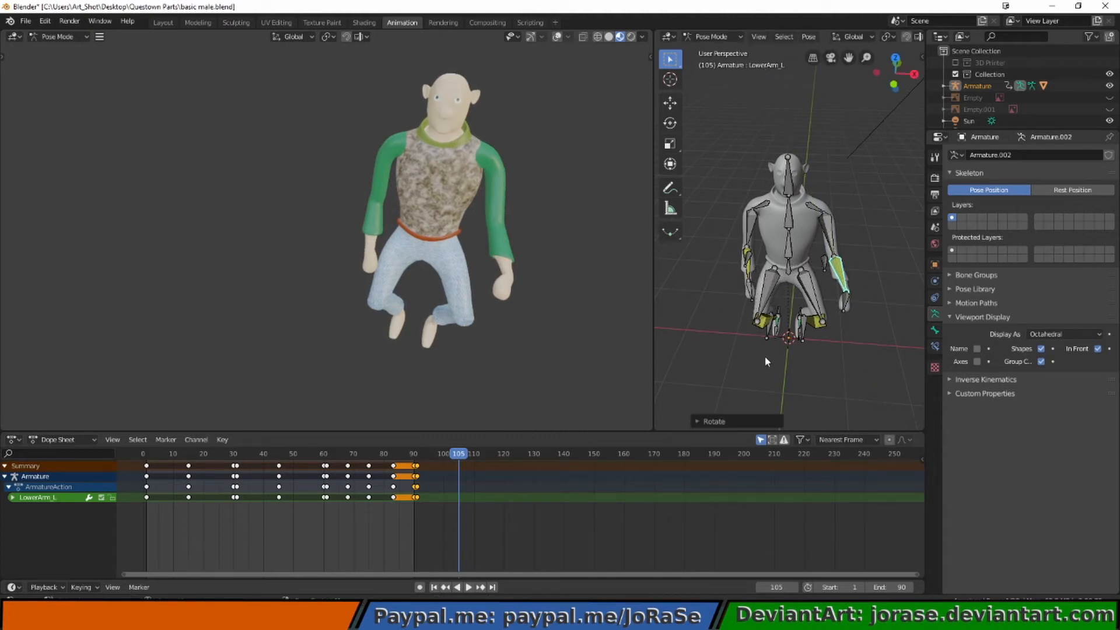
# - Move the Hand_R_IK bone about 0.44 m forward and 0.33 m up, and rotate it in side view until the hand is level
pyautogui.moveTo(561, 341)
pyautogui.mouseDown(button='middle')
pyautogui.moveTo(436, 345)
pyautogui.moveTo(468, 316)
pyautogui.moveTo(592, 328)
pyautogui.moveTo(552, 351)
pyautogui.mouseUp(button='middle')
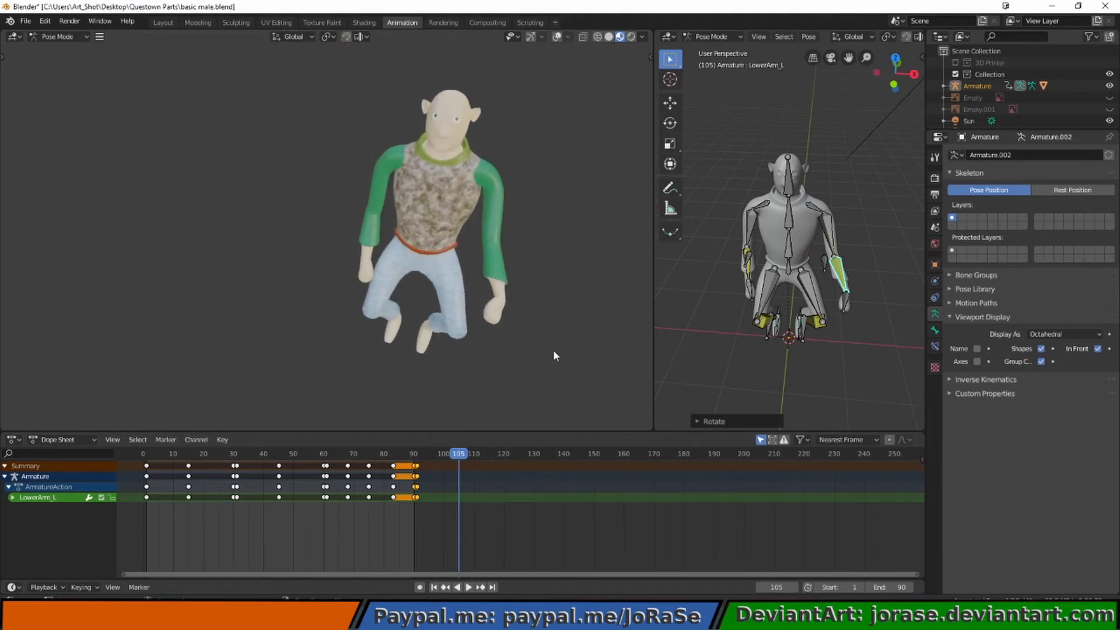
pyautogui.click(751, 299)
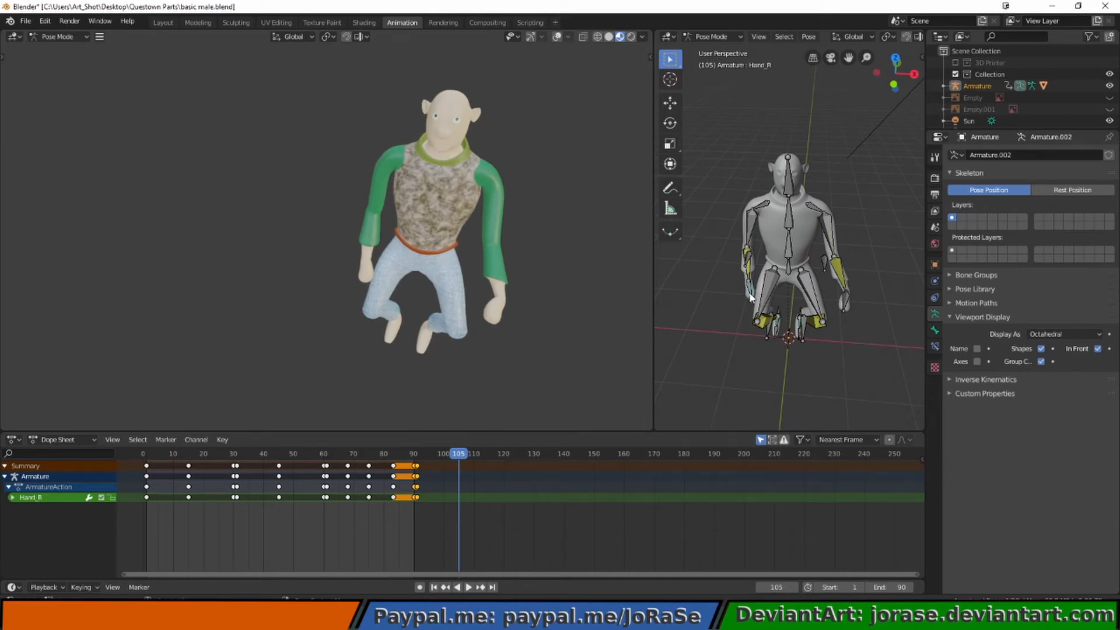
pyautogui.click(750, 295)
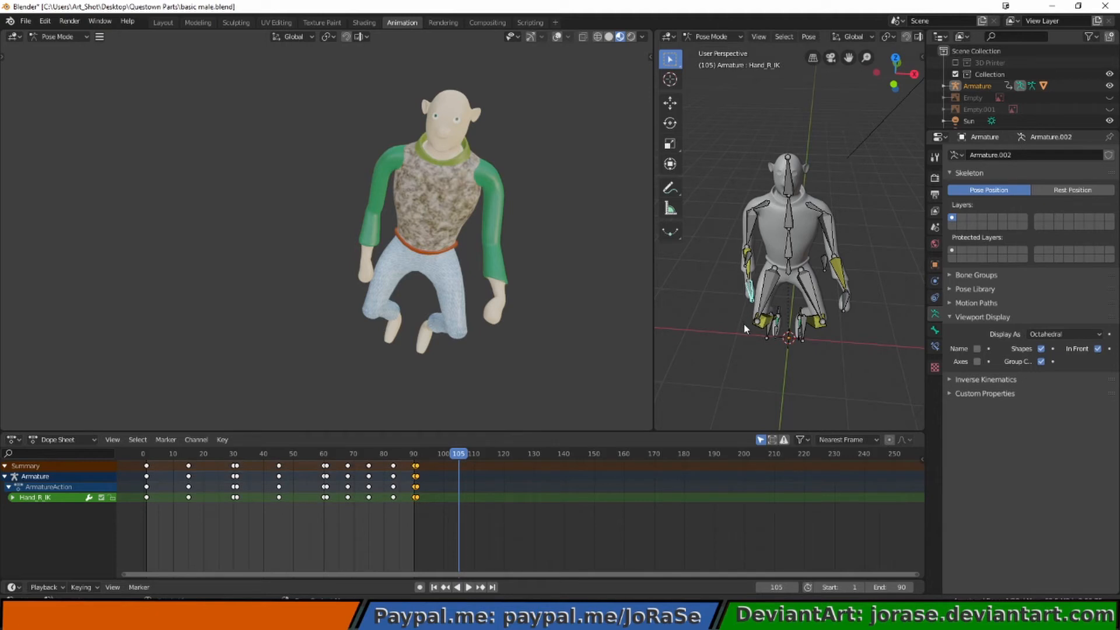
pyautogui.press('KP_3')
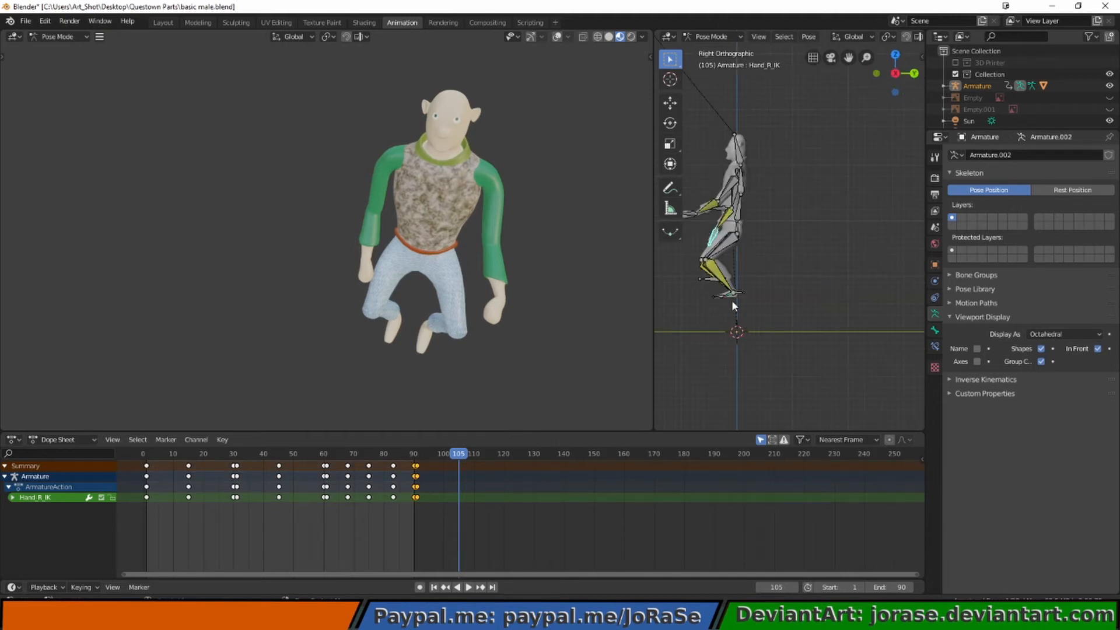
pyautogui.keyDown('shift'); pyautogui.moveTo(708, 308); pyautogui.dragTo(818, 352, button='middle'); pyautogui.keyUp('shift')
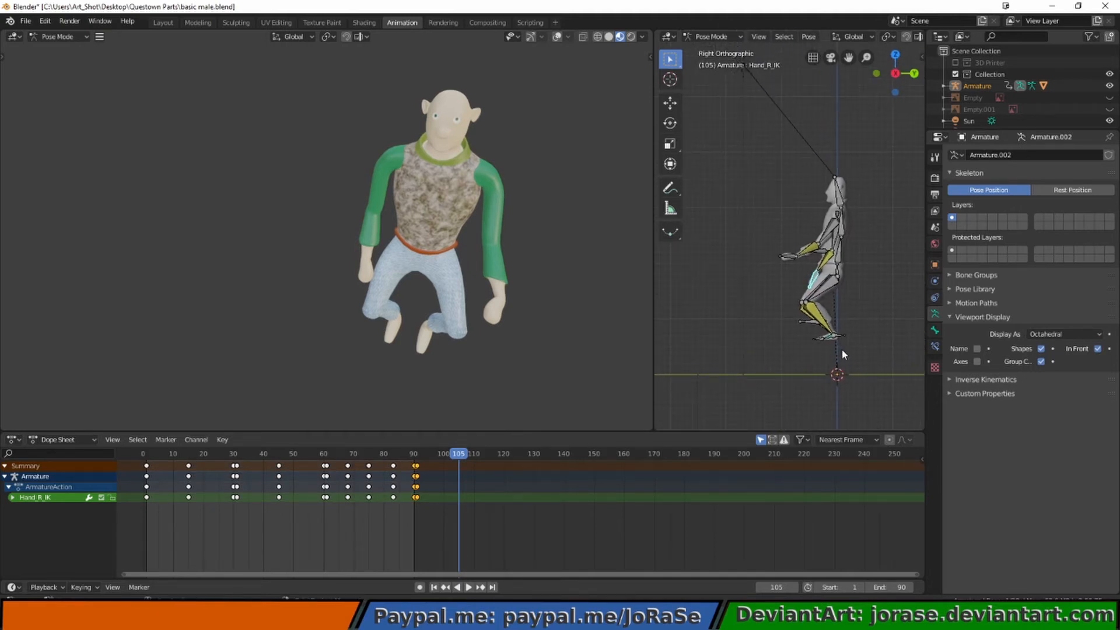
pyautogui.press('g')
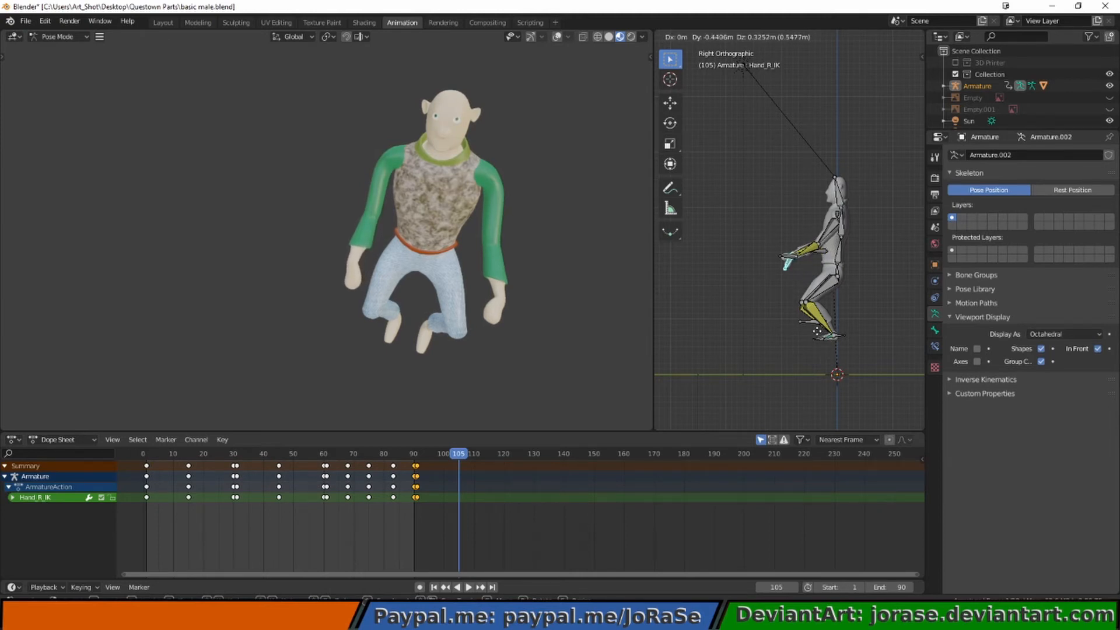
pyautogui.click(817, 331)
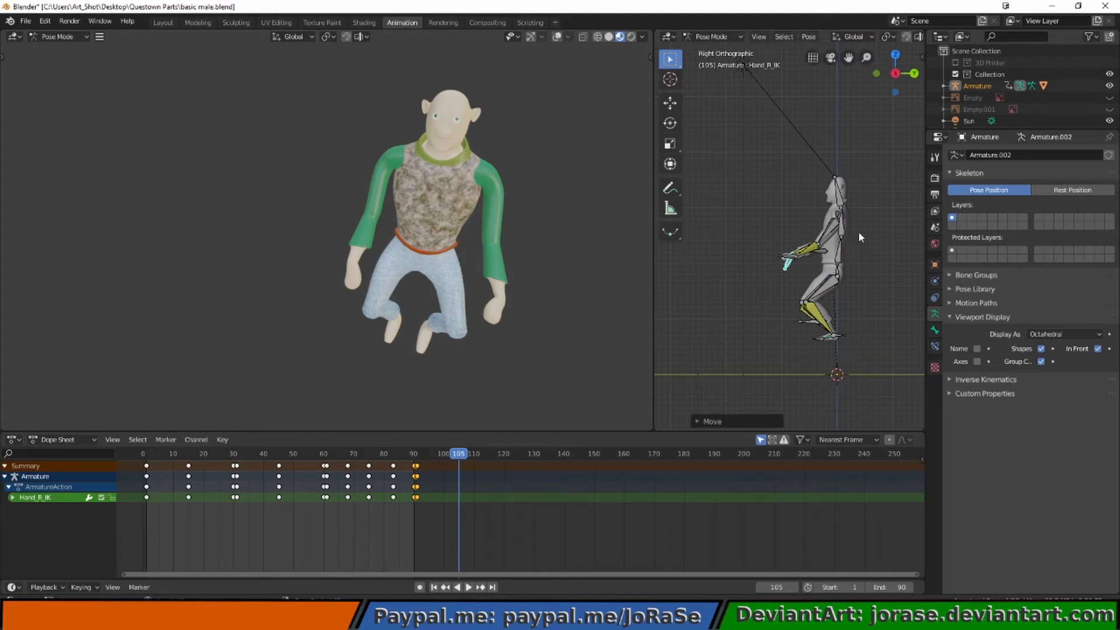
pyautogui.press('r')
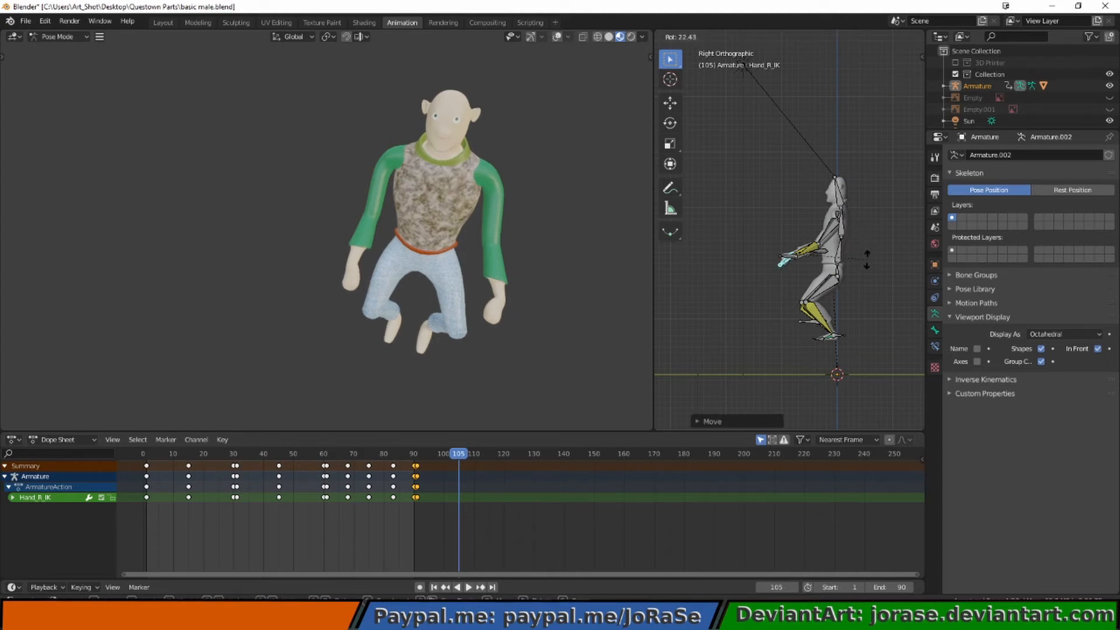
pyautogui.click(872, 343)
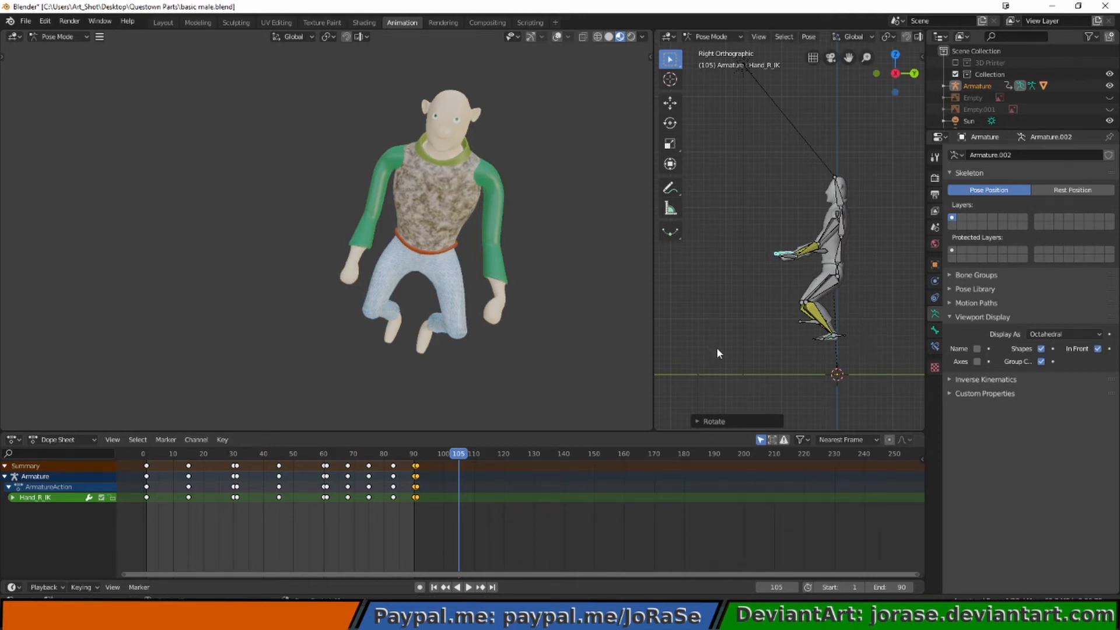
# - Move the Hand_R_IK bone outward about 0.14 m along the global X axis
pyautogui.press('KP_1')
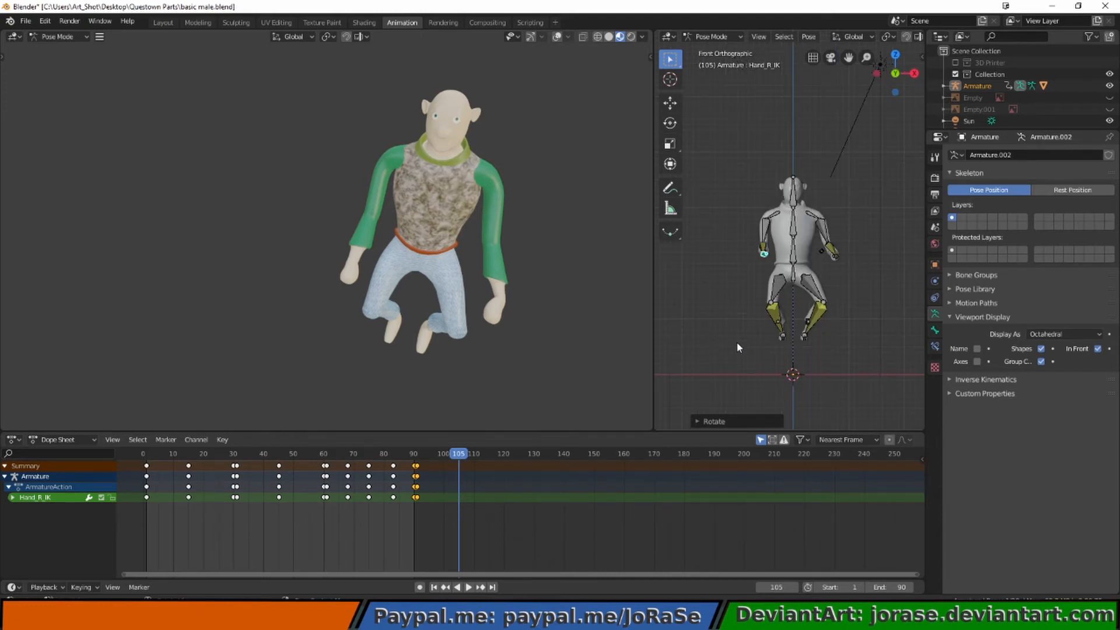
pyautogui.press('g')
pyautogui.press('x')
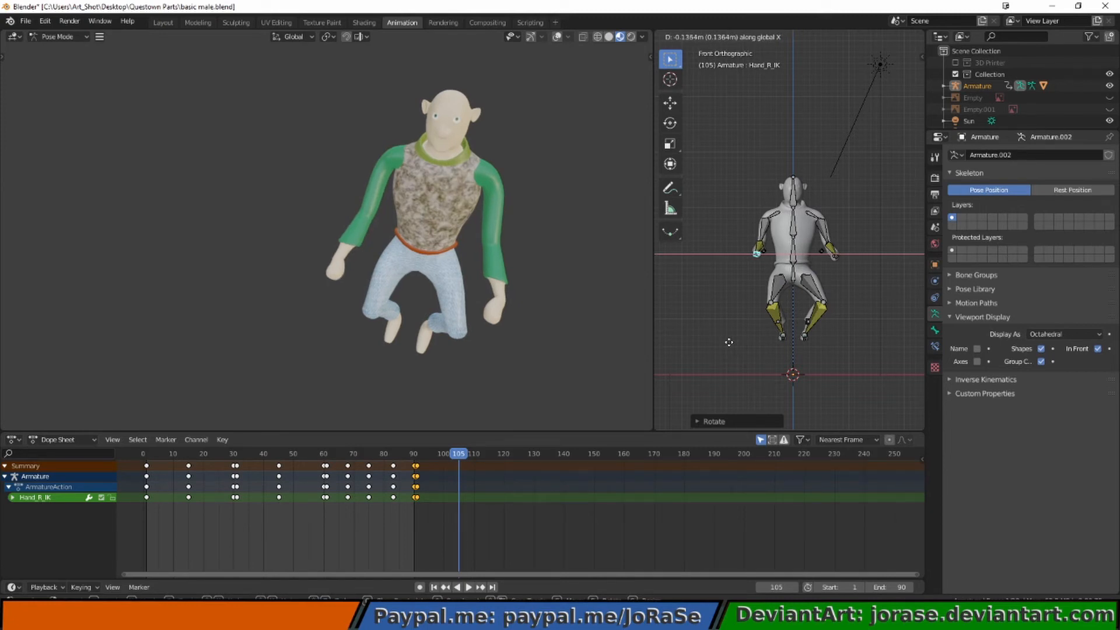
pyautogui.click(729, 342)
# - Rotate the LowerArm_R bone very slightly, about -0.1°, around its local Y axis
pyautogui.click(759, 248)
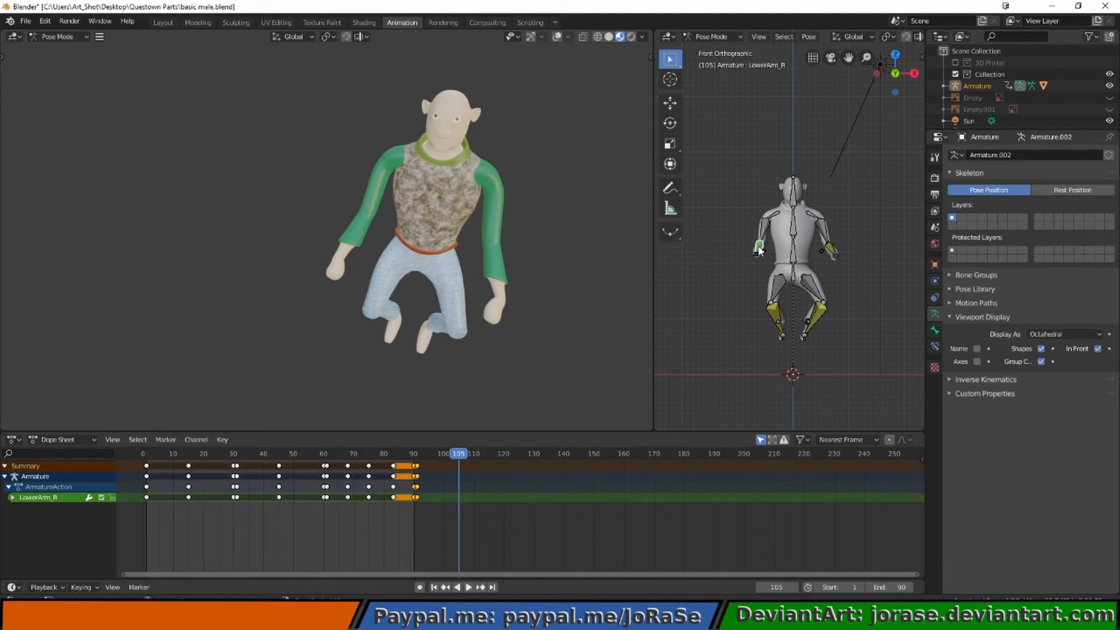
pyautogui.press('r')
pyautogui.press('y')
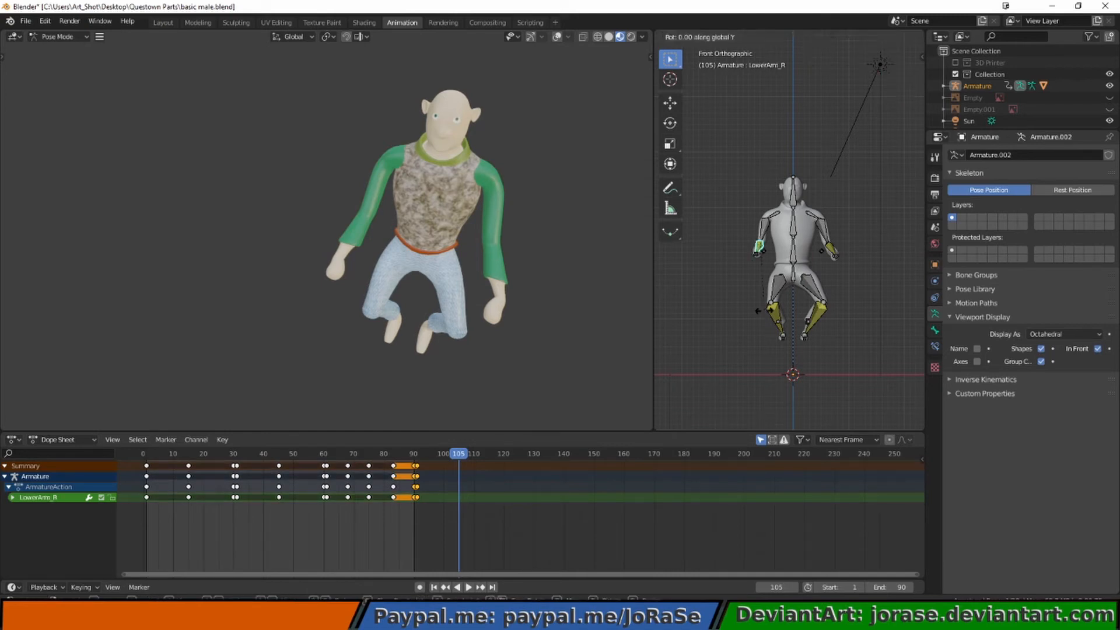
pyautogui.press('y')
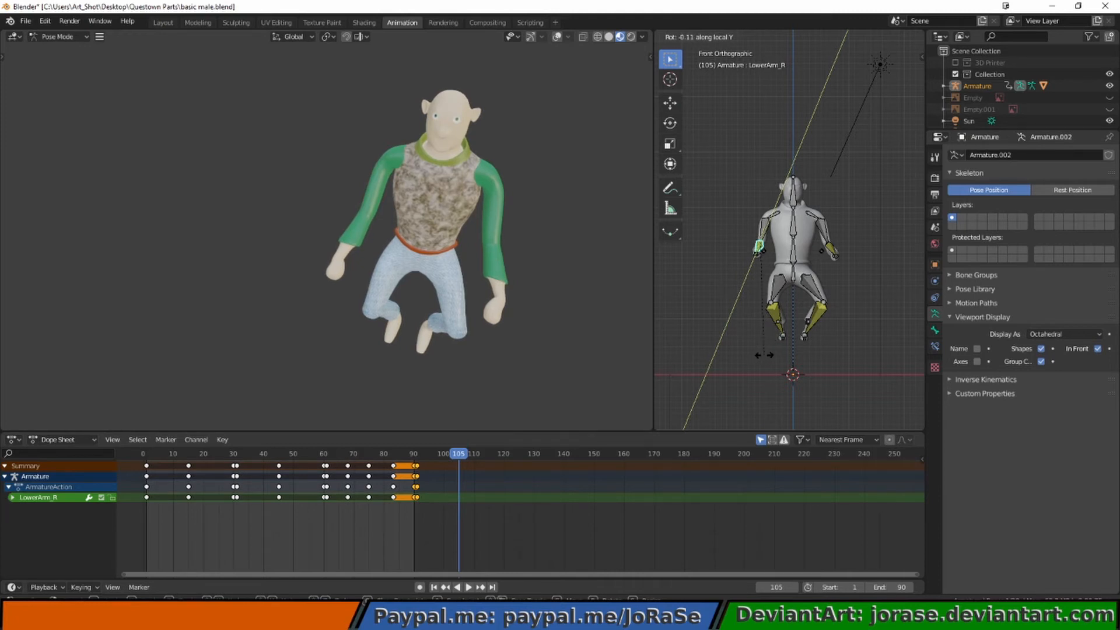
pyautogui.click(764, 355)
# - Rotate the Hand_R_IK bone about -32° around its local Y axis
pyautogui.click(752, 257)
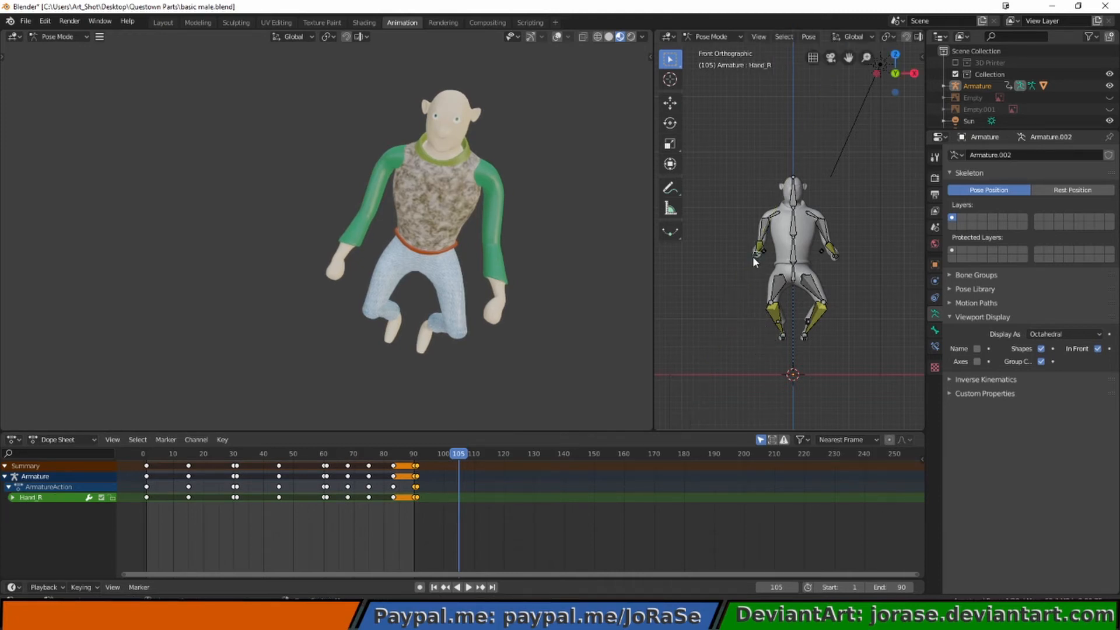
pyautogui.click(752, 256)
pyautogui.press('r')
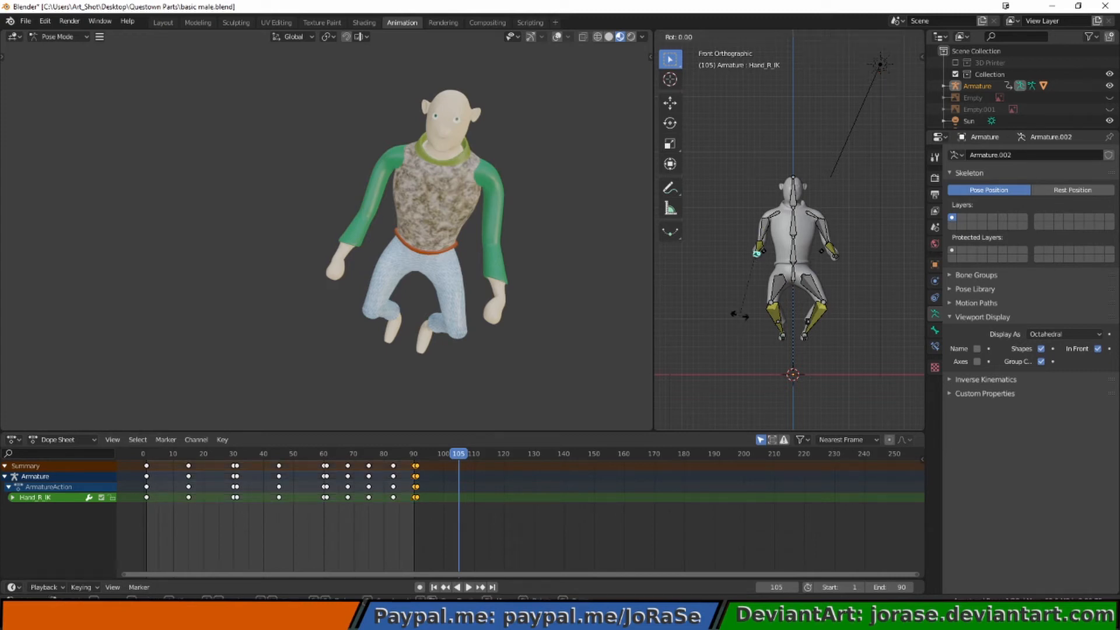
pyautogui.press('y')
pyautogui.press('y')
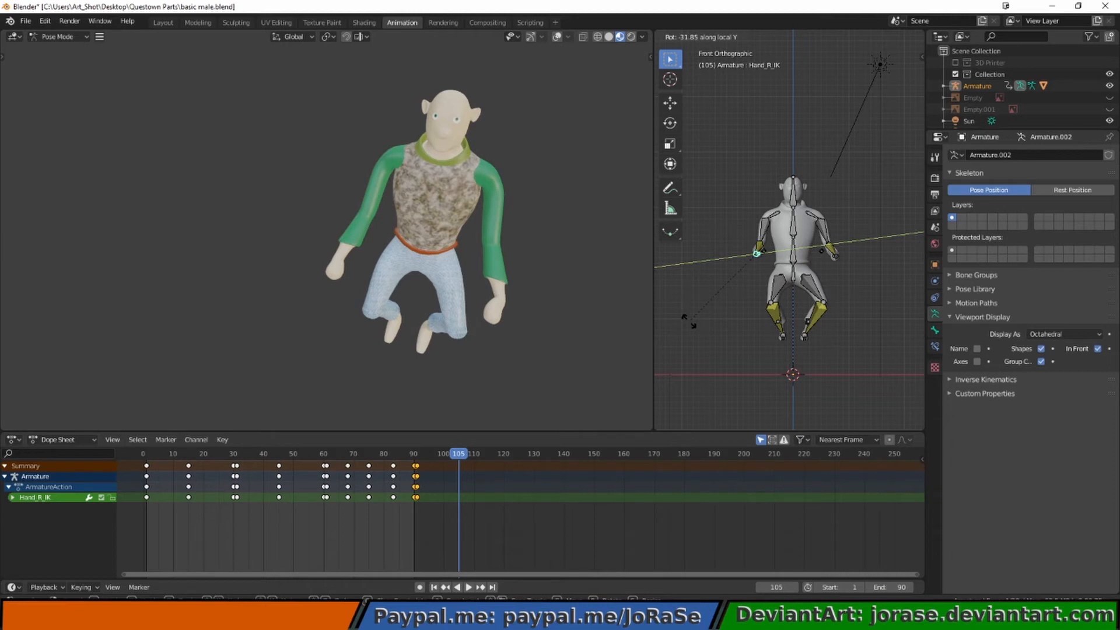
pyautogui.click(688, 321)
# - Rotate the Spine_2 bone in side view so the upper body leans forward over the knees
pyautogui.moveTo(508, 311)
pyautogui.mouseDown(button='middle')
pyautogui.moveTo(540, 322)
pyautogui.moveTo(522, 322)
pyautogui.mouseUp(button='middle')
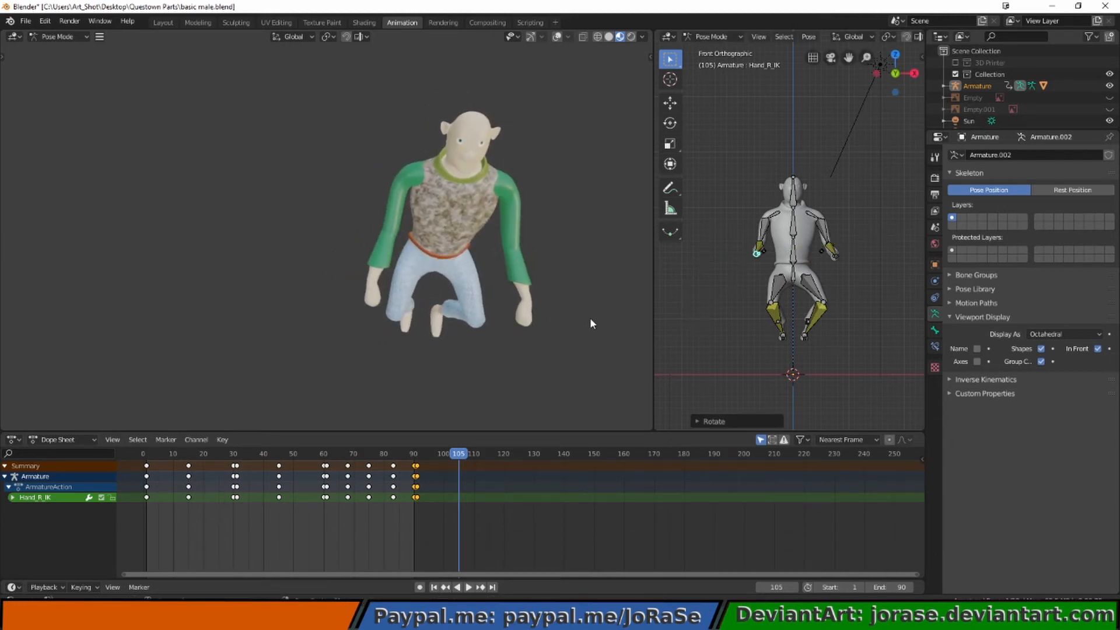
pyautogui.moveTo(585, 346); pyautogui.dragTo(536, 259, button='middle')
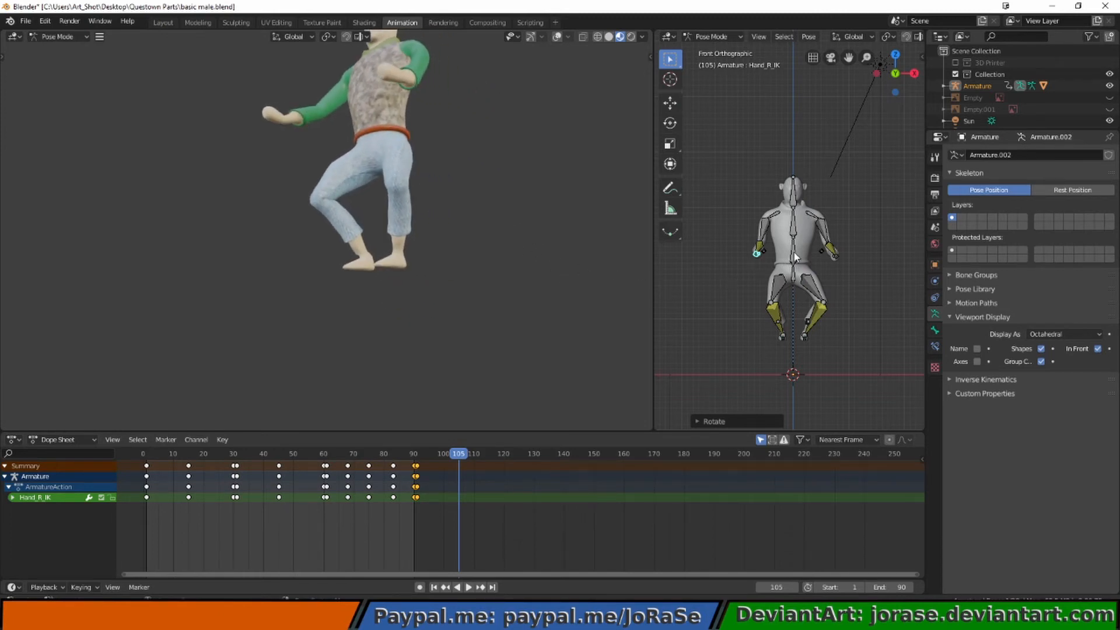
pyautogui.click(795, 258)
pyautogui.press('KP_3')
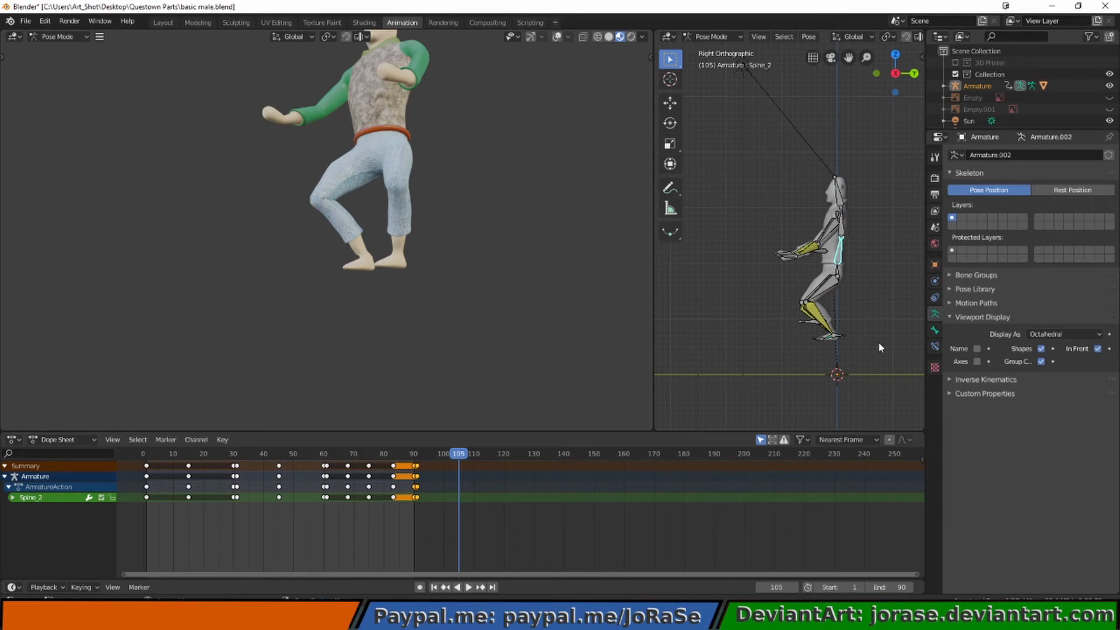
pyautogui.press('r')
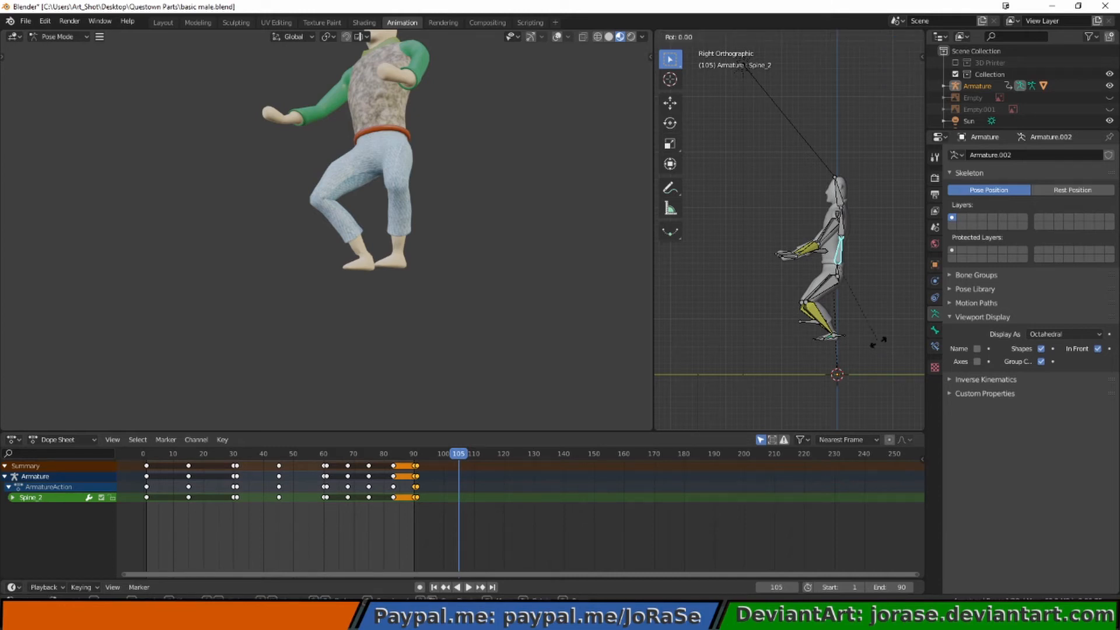
pyautogui.click(879, 295)
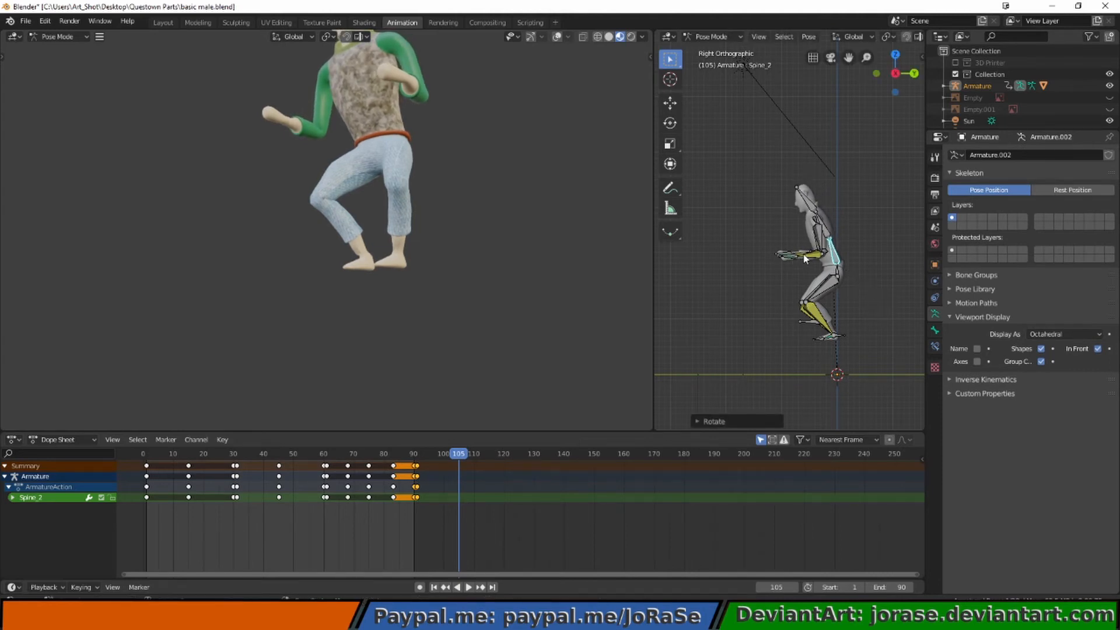
# - Rotate the UpperArm_L bone about 10° in the side view
pyautogui.click(822, 244)
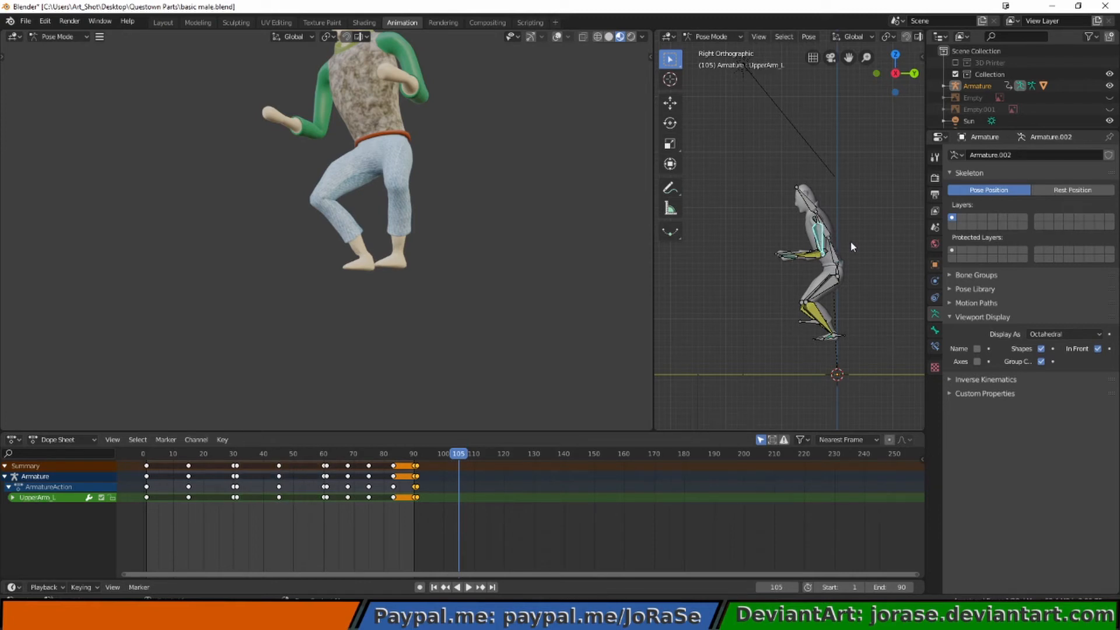
pyautogui.press('r')
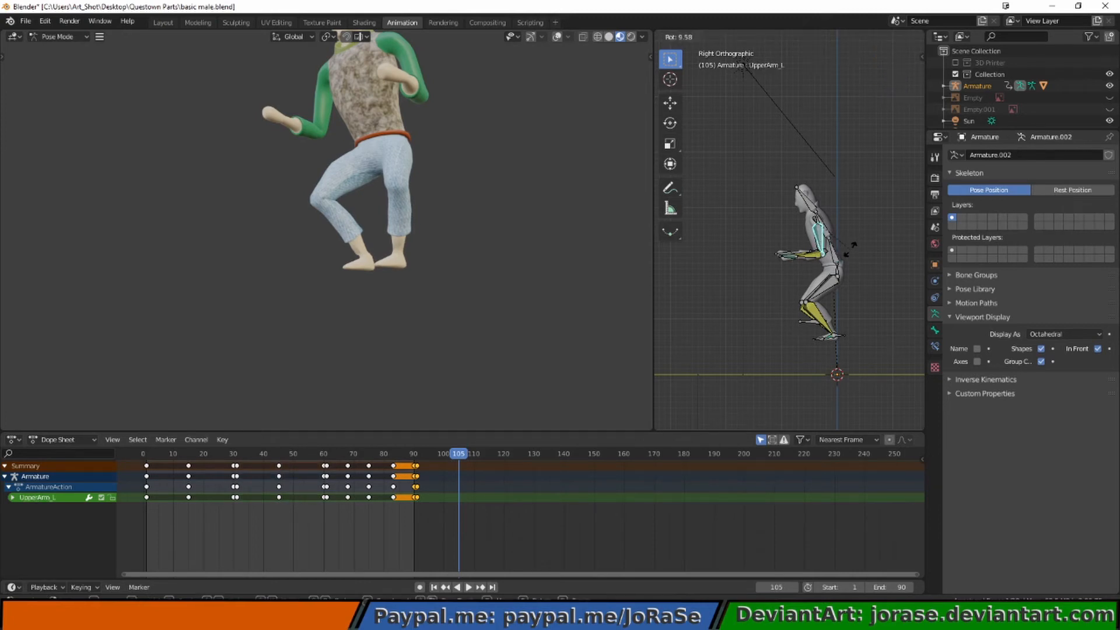
pyautogui.click(850, 252)
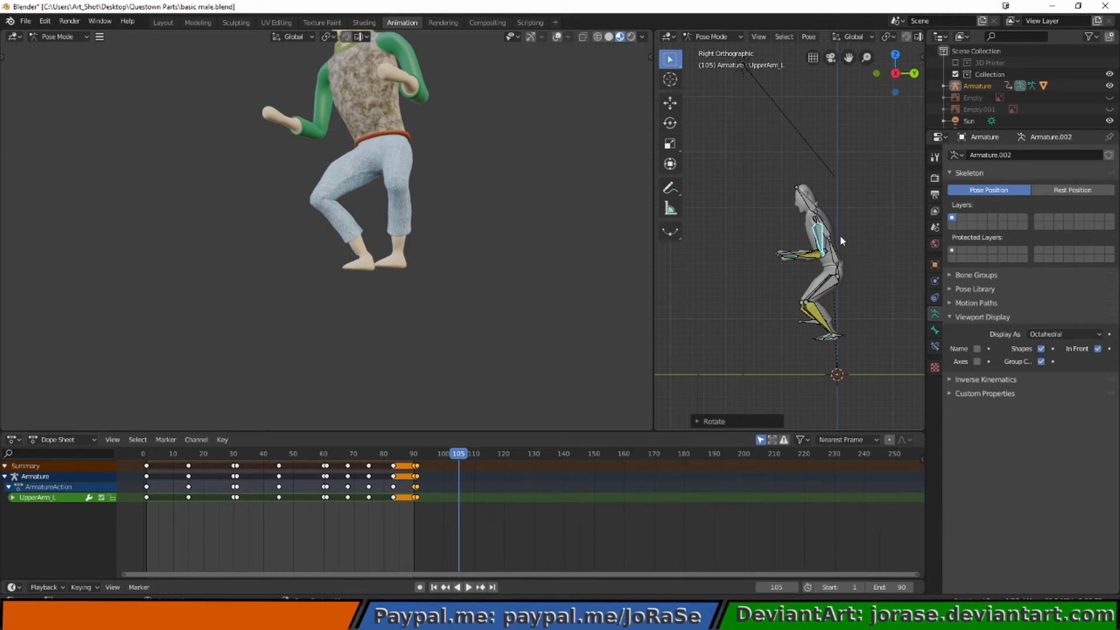
# - Move the Hand_L_IK bone about 0.24 m down and 0.13 m back toward the body in side view
pyautogui.moveTo(758, 281); pyautogui.dragTo(859, 319, button='middle')
pyautogui.click(831, 261)
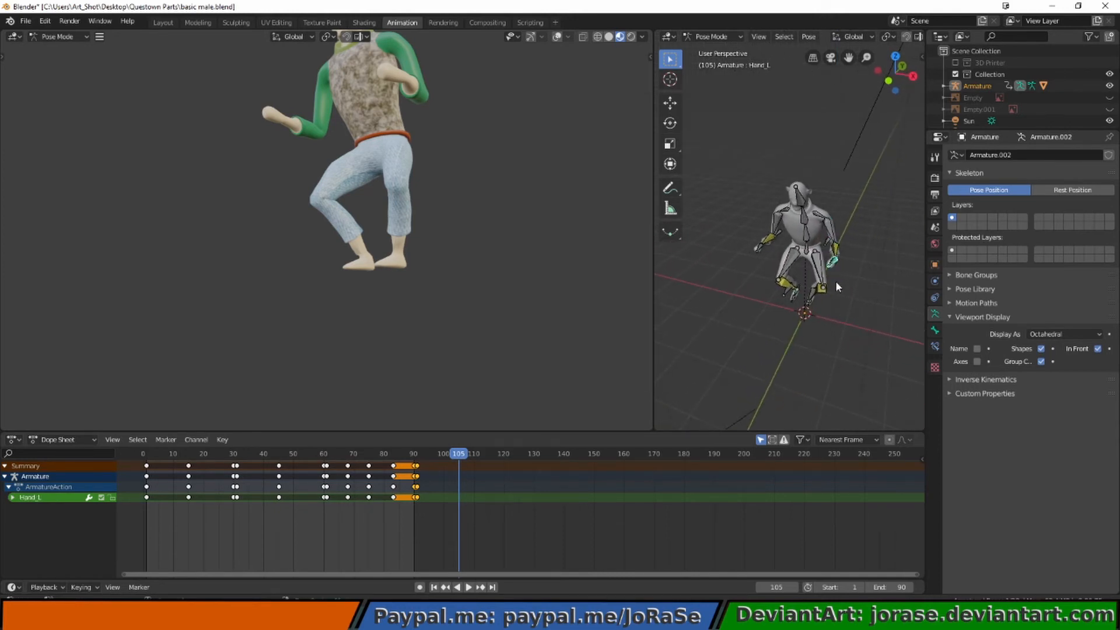
pyautogui.click(832, 261)
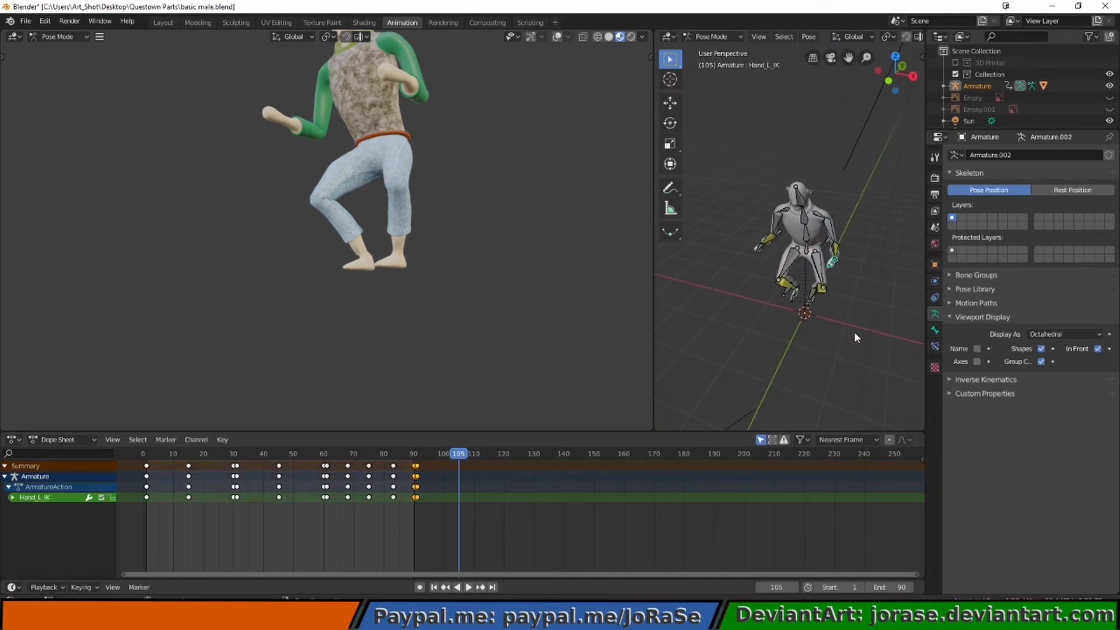
pyautogui.press('KP_3')
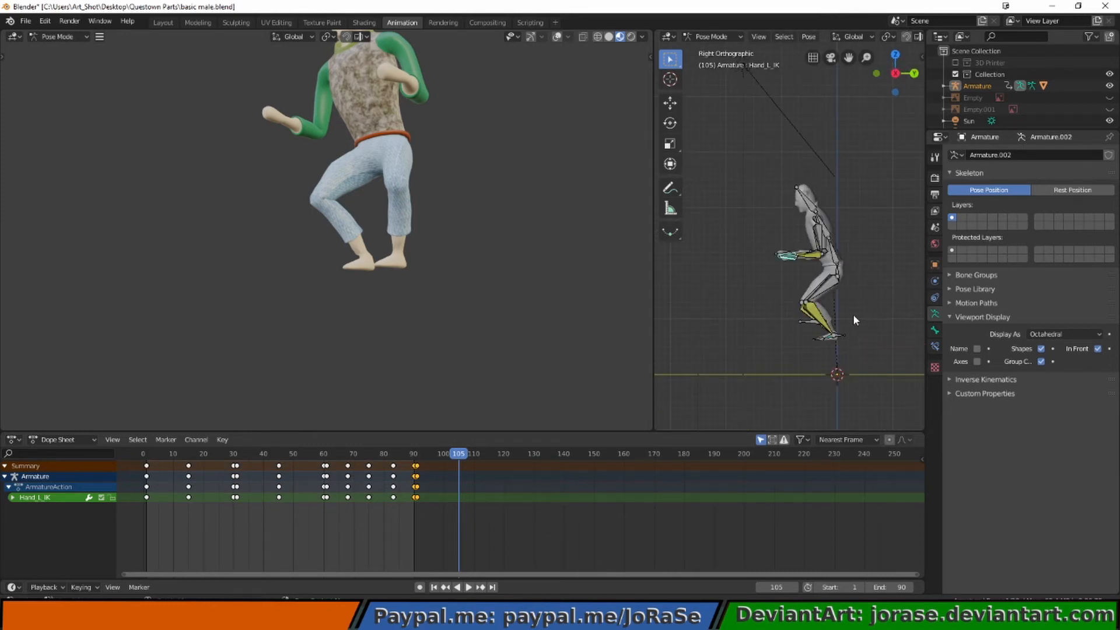
pyautogui.press('g')
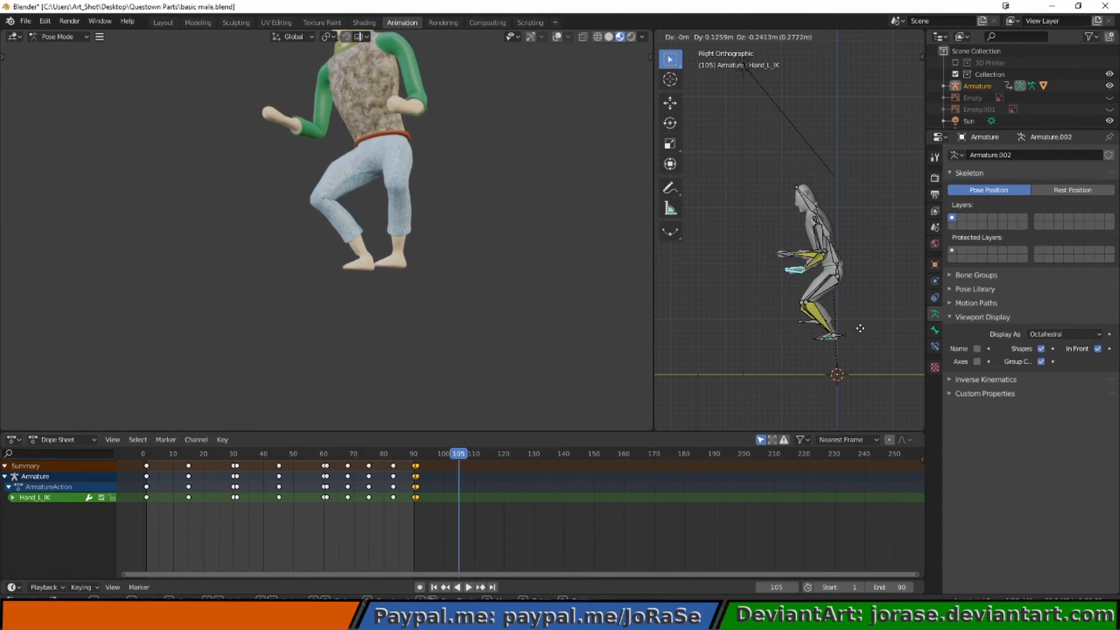
pyautogui.click(861, 329)
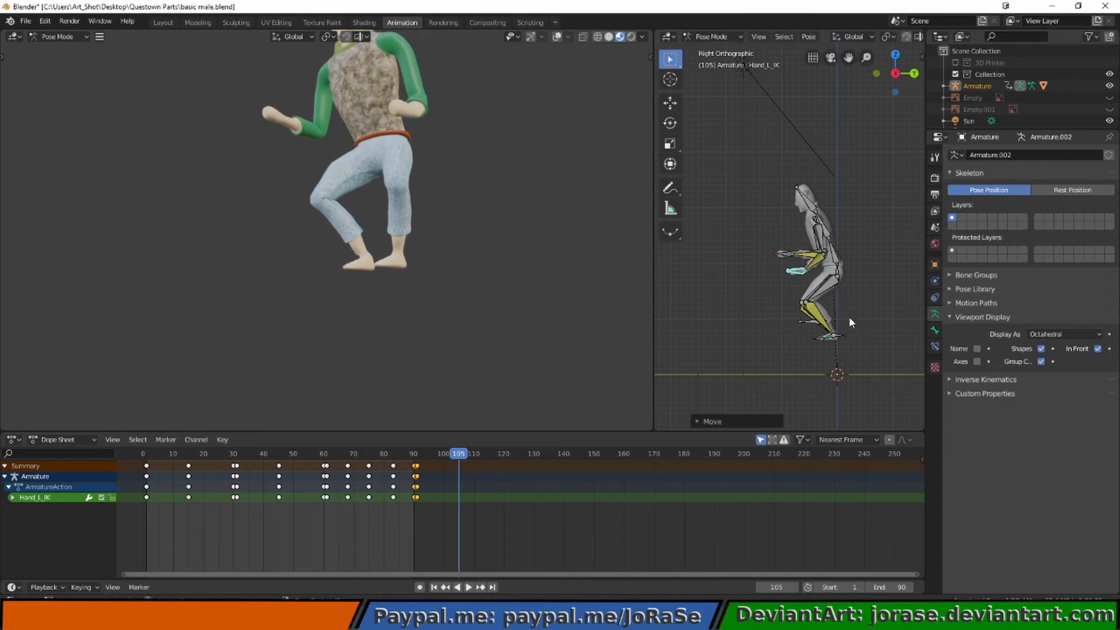
# - Move the Hand_R_IK bone about 0.31 m down and 0.24 m back to line up with the left hand
pyautogui.click(789, 257)
pyautogui.click(789, 256)
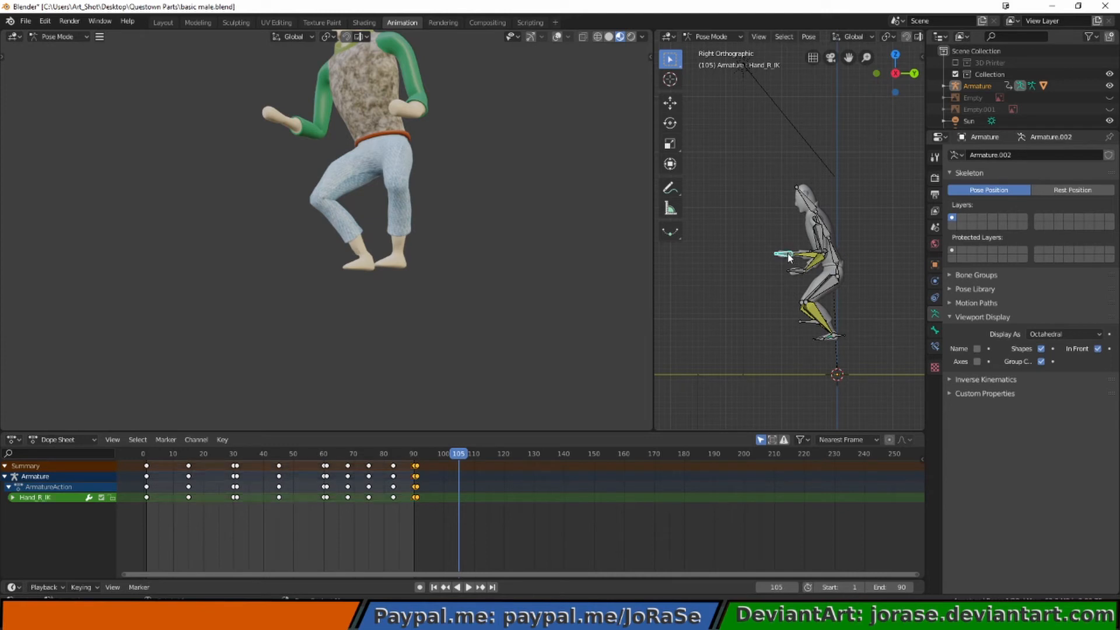
pyautogui.press('g')
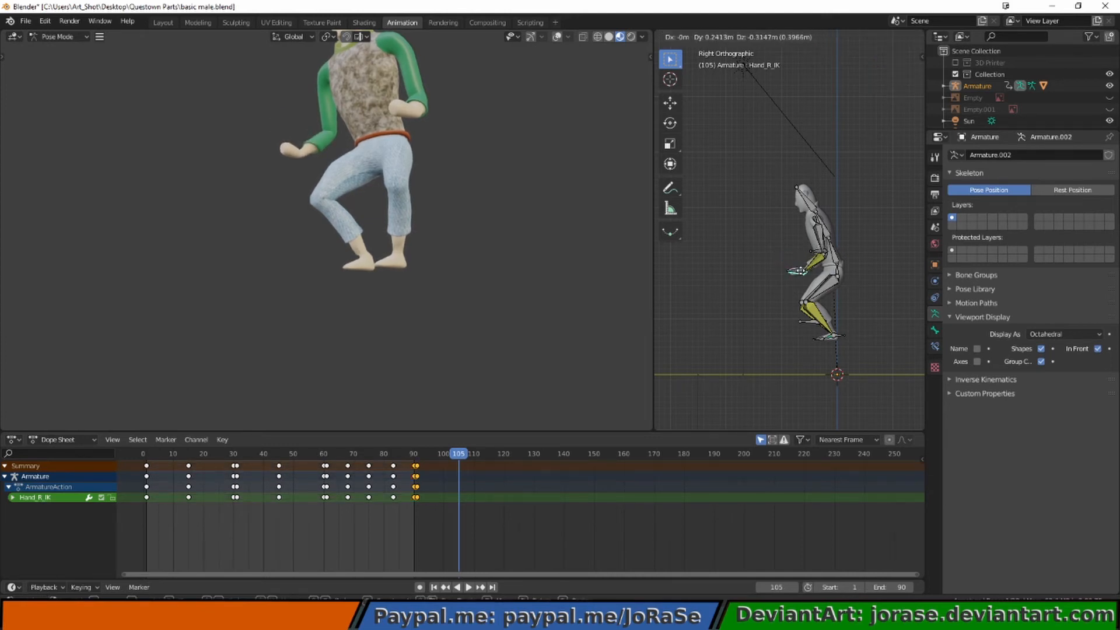
pyautogui.click(800, 268)
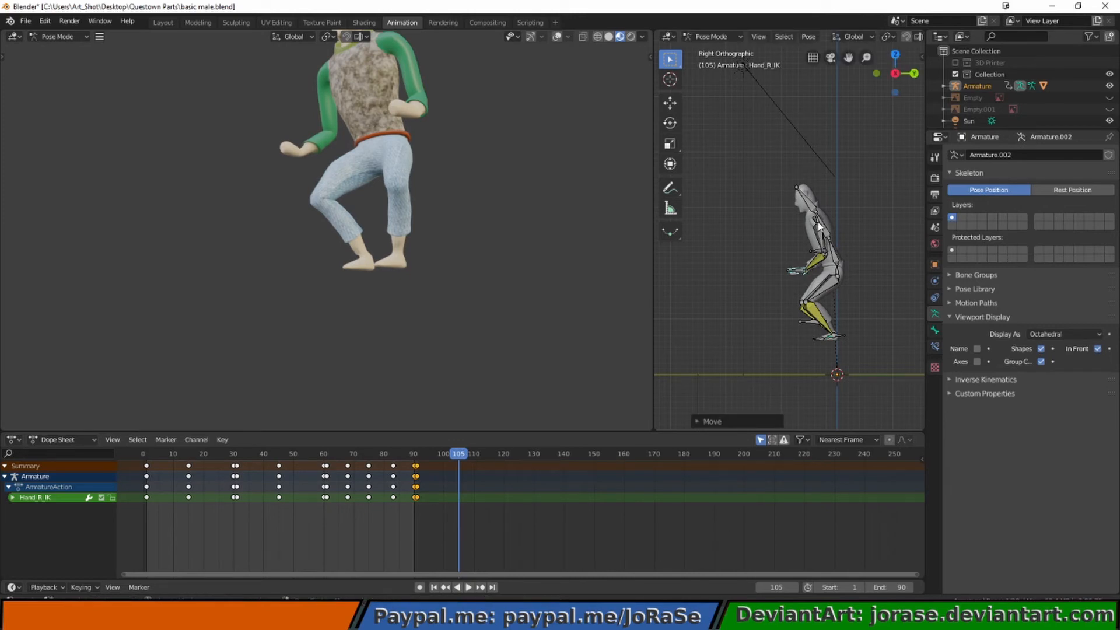
# - Rotate the Spine_2 bone about 20° in side view so the torso leans further forward
pyautogui.click(834, 257)
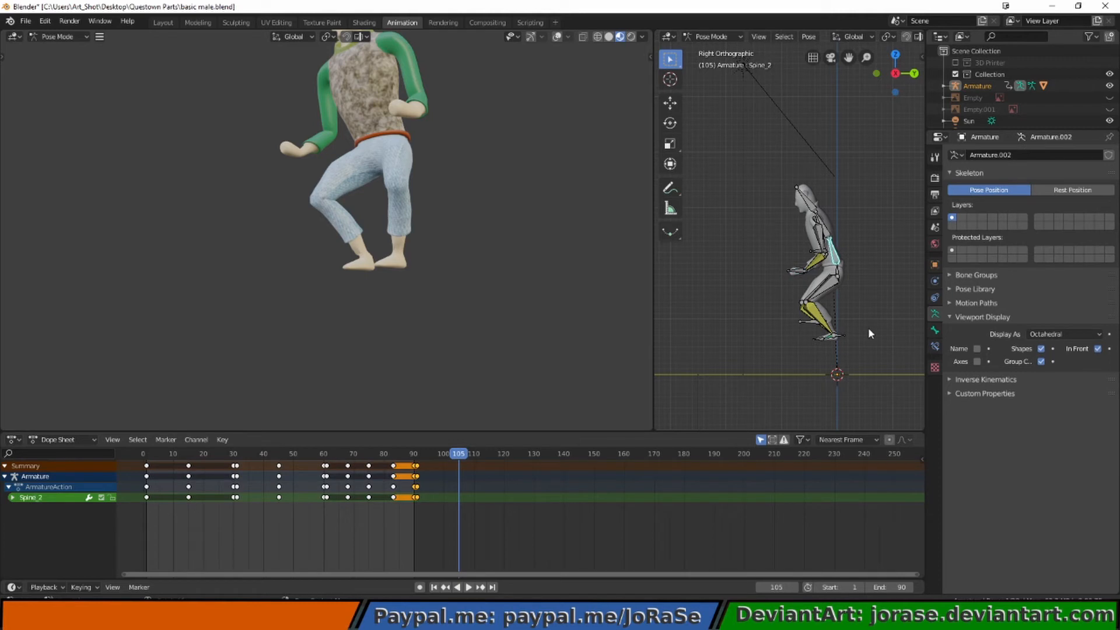
pyautogui.press('r')
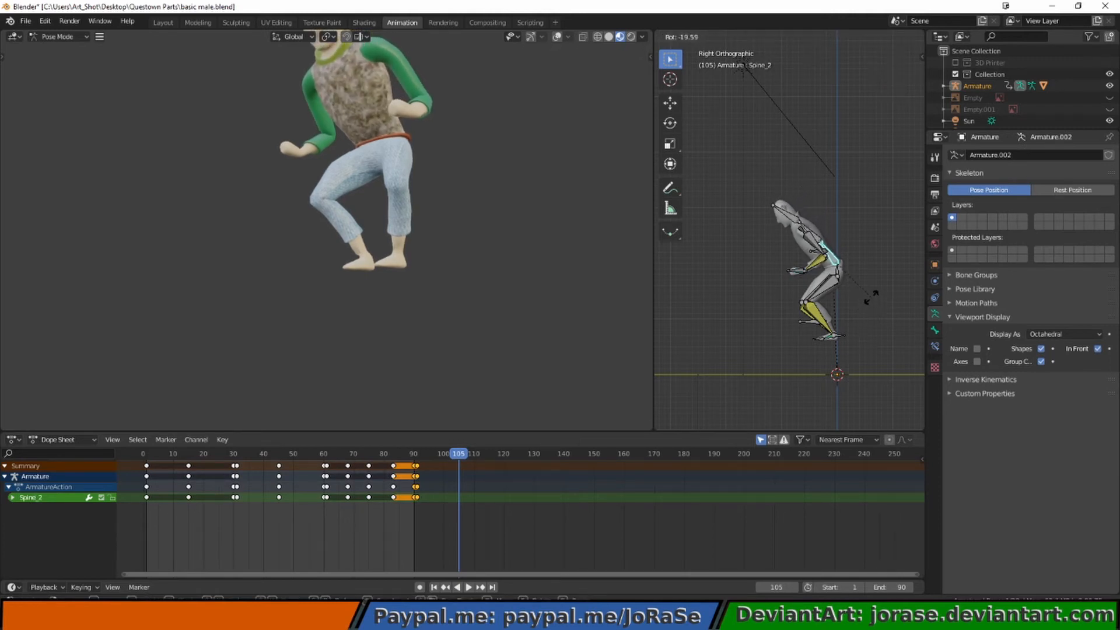
pyautogui.click(870, 298)
# - Move the Hand_L_IK bone about 0.34 m forward and 0.19 m down in side view
pyautogui.click(803, 270)
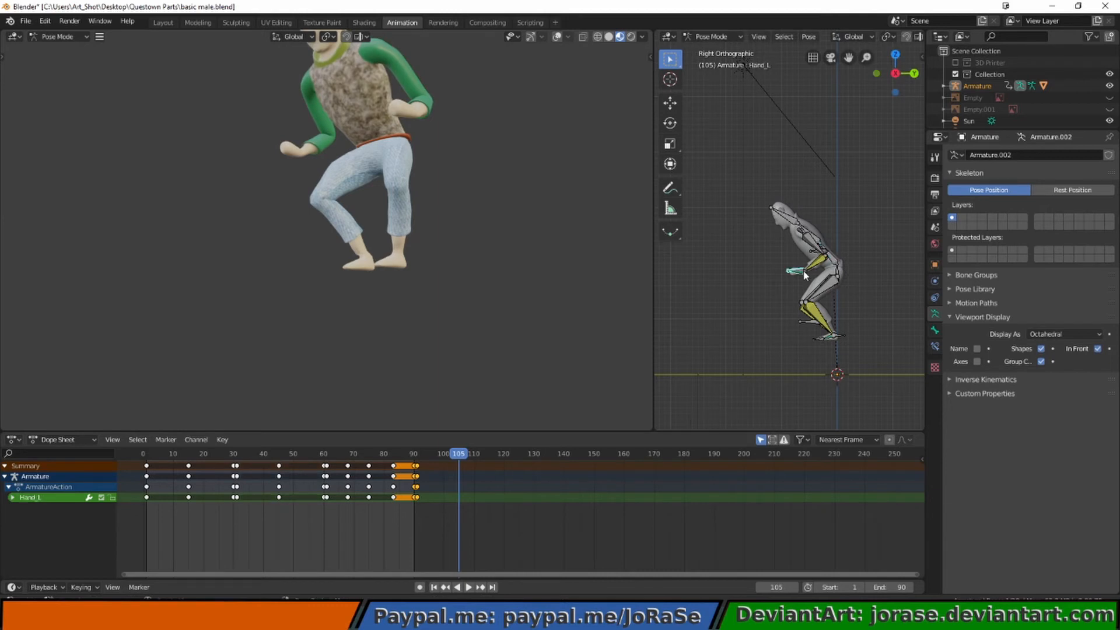
pyautogui.click(803, 270)
pyautogui.press('g')
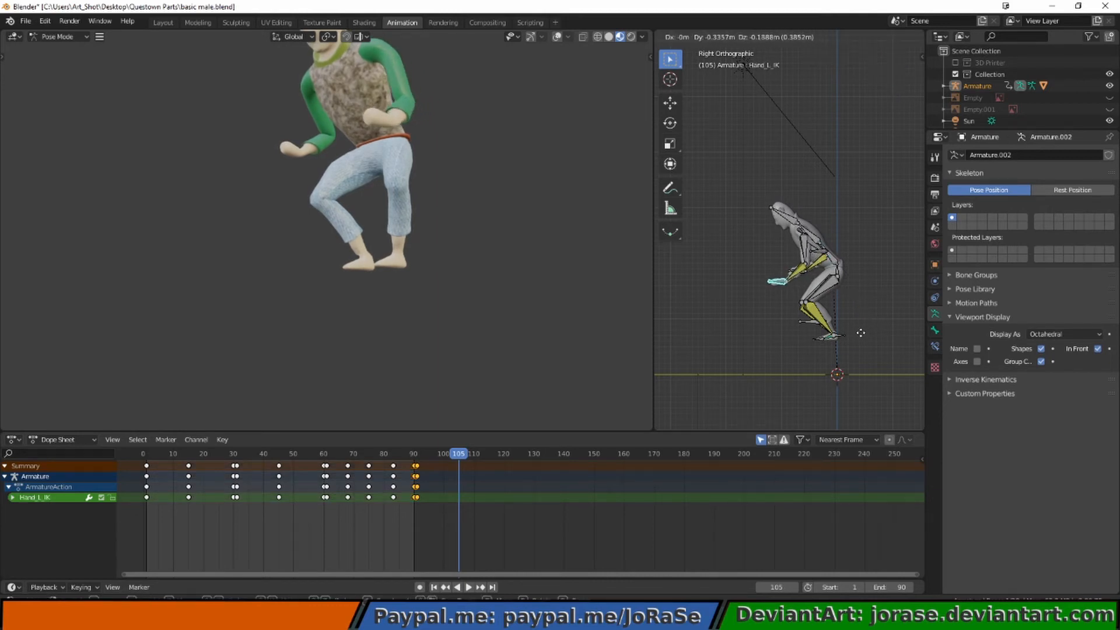
pyautogui.click(861, 332)
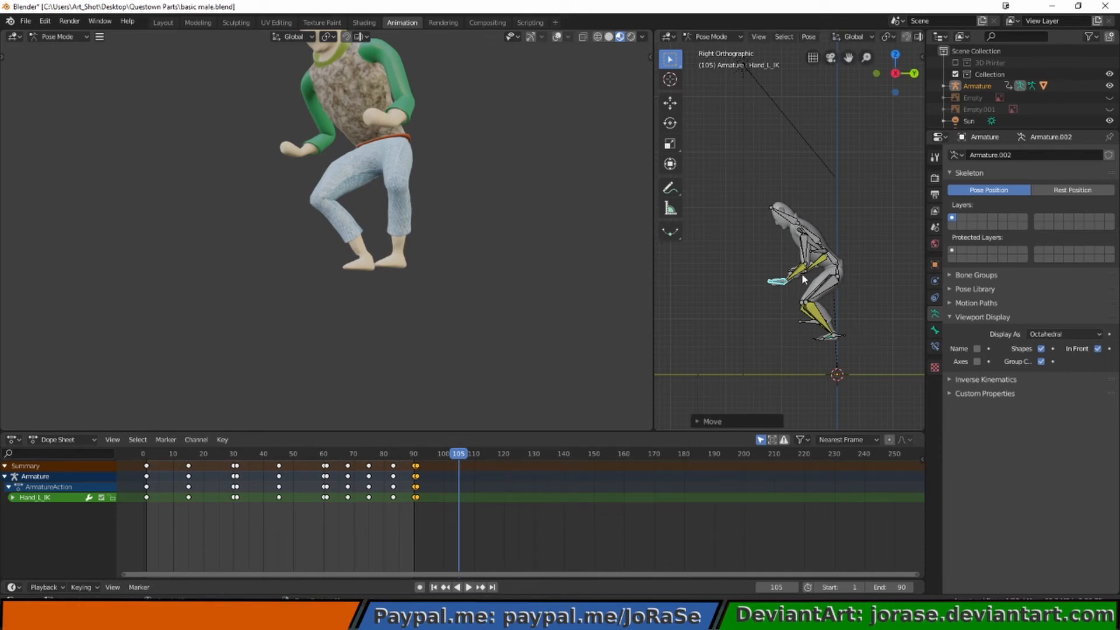
# - Move the Hand_R_IK bone about 0.38 m forward and 0.20 m down to line up with the left hand
pyautogui.click(802, 279)
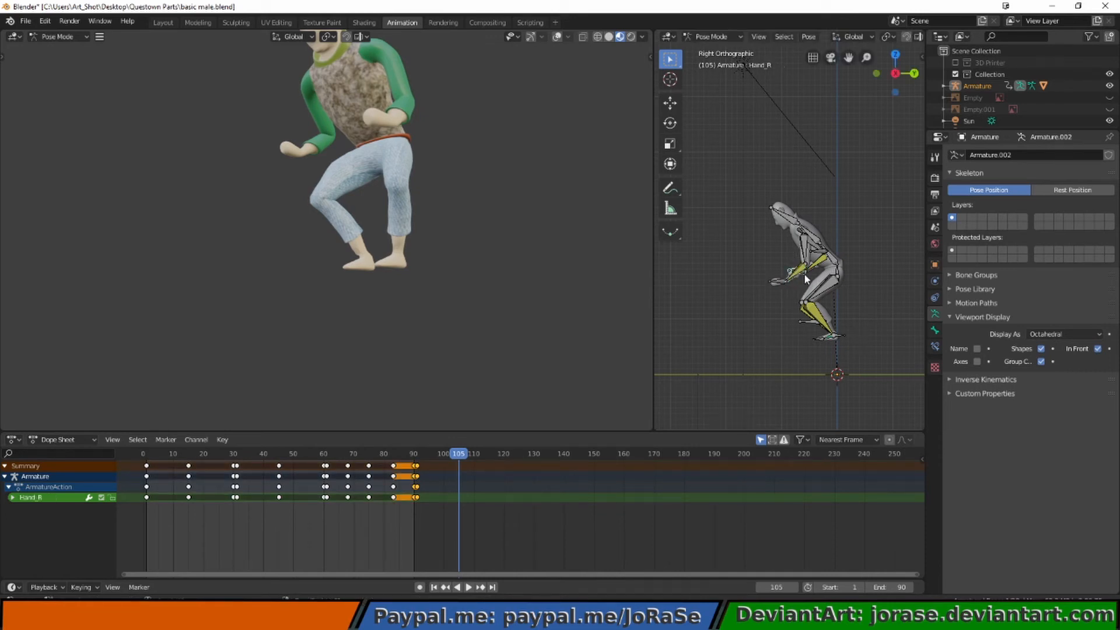
pyautogui.click(804, 273)
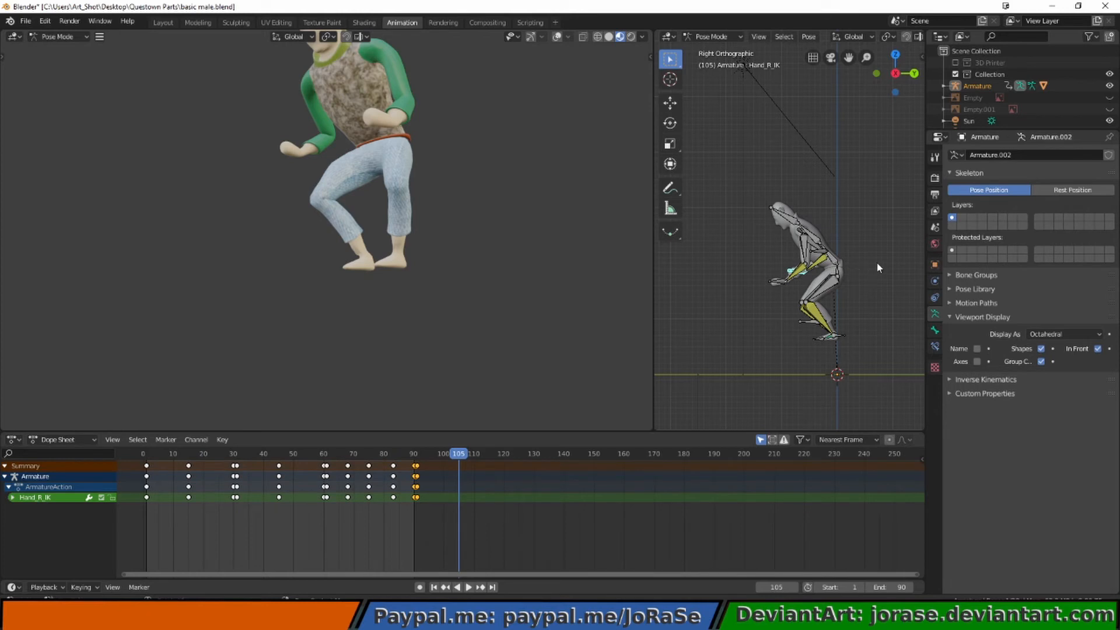
pyautogui.press('g')
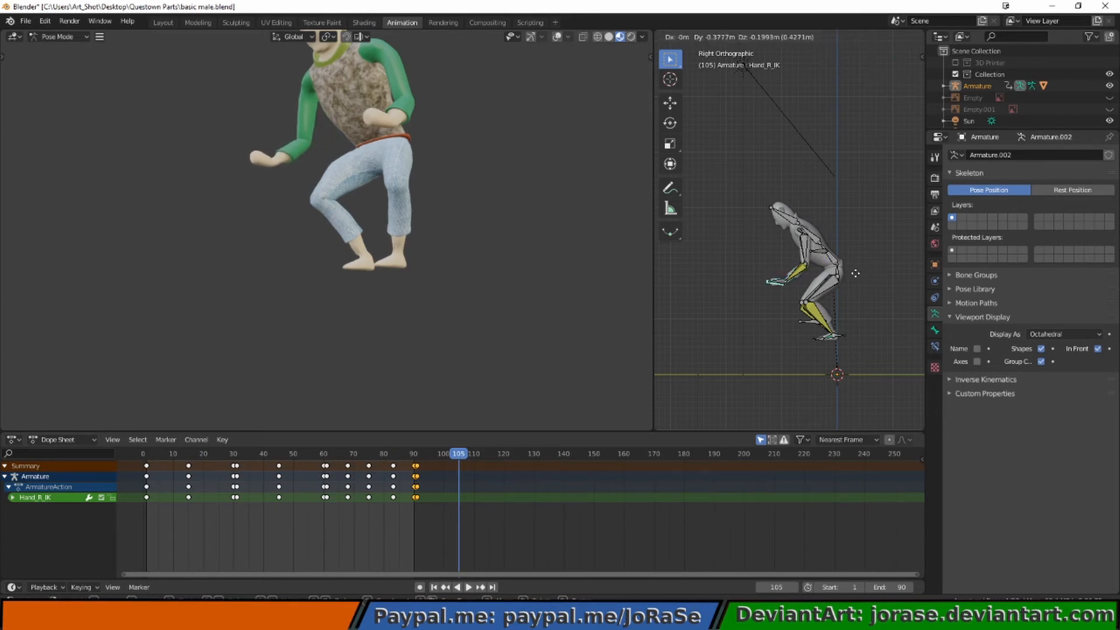
pyautogui.click(855, 273)
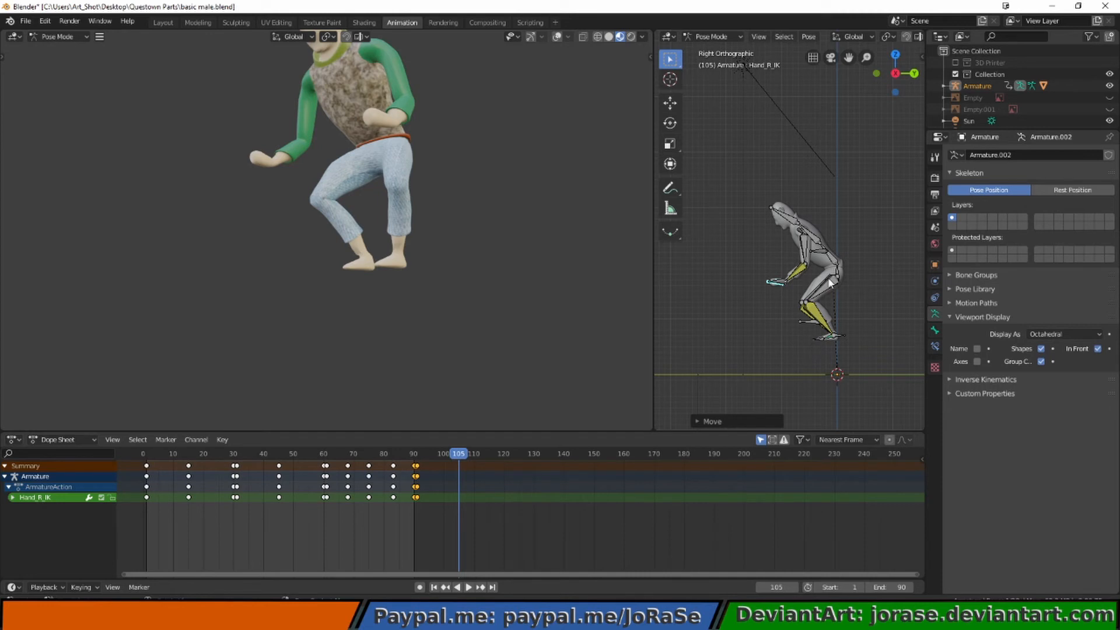
pyautogui.click(838, 269)
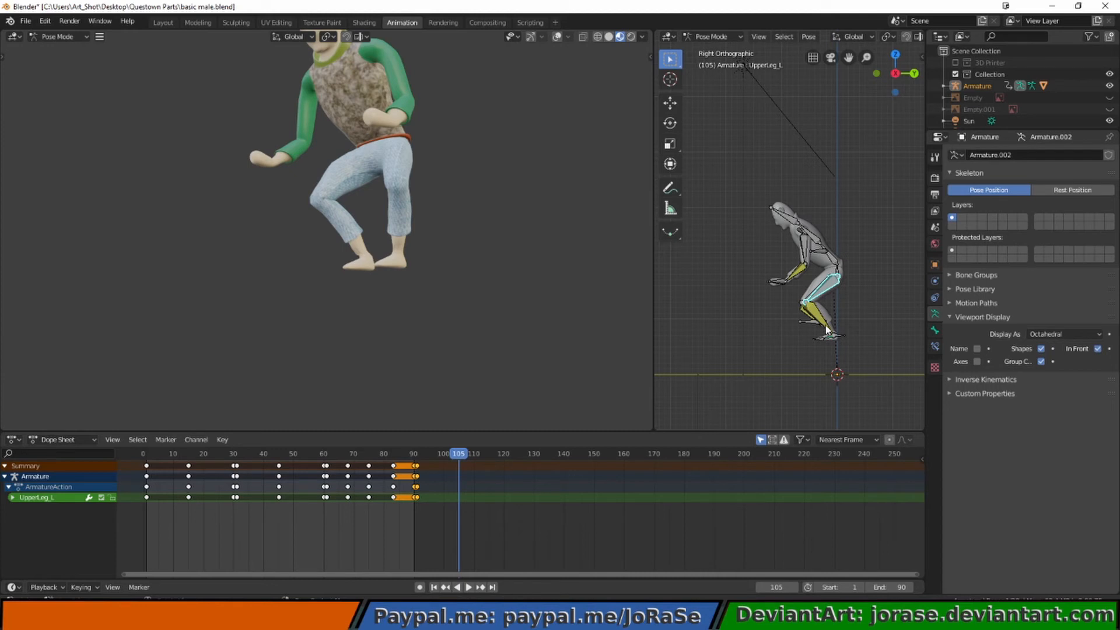
pyautogui.click(841, 338)
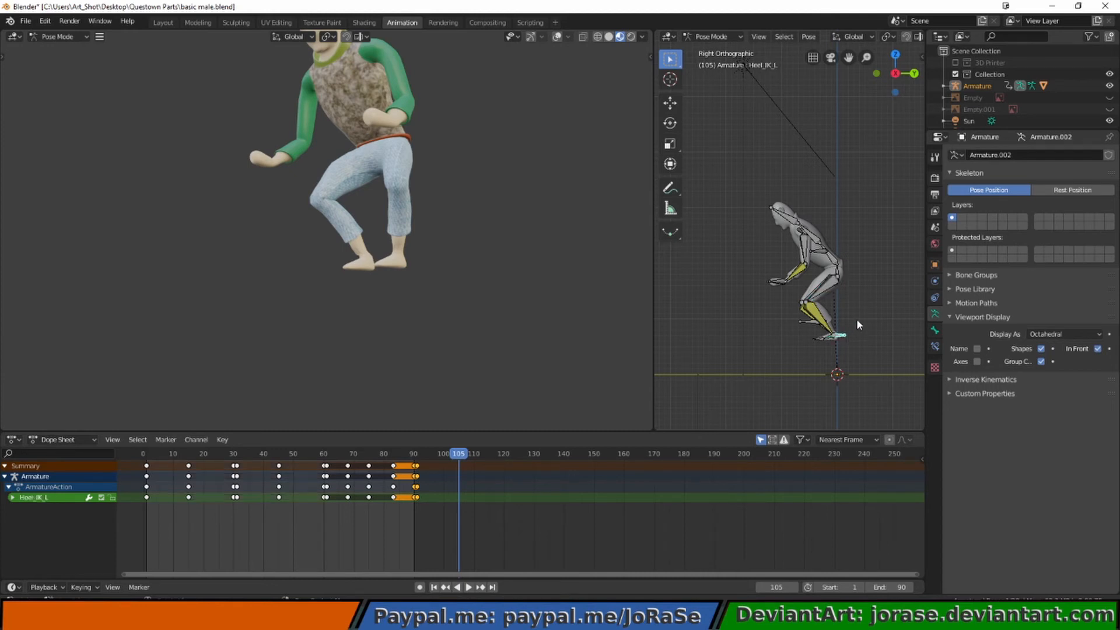
pyautogui.press('g')
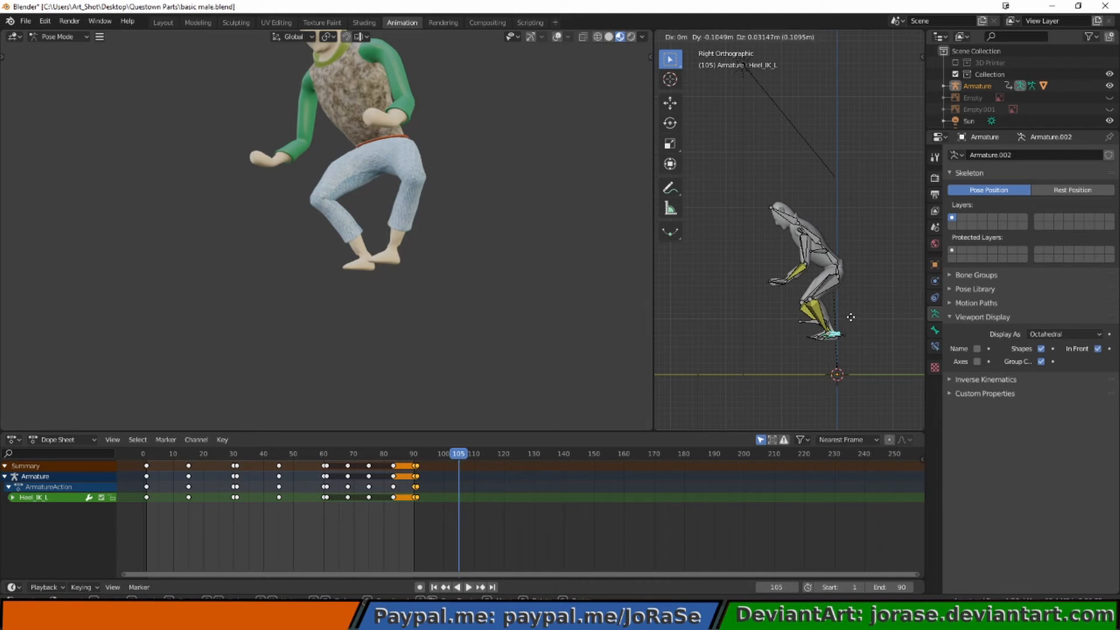
pyautogui.rightClick(851, 317)
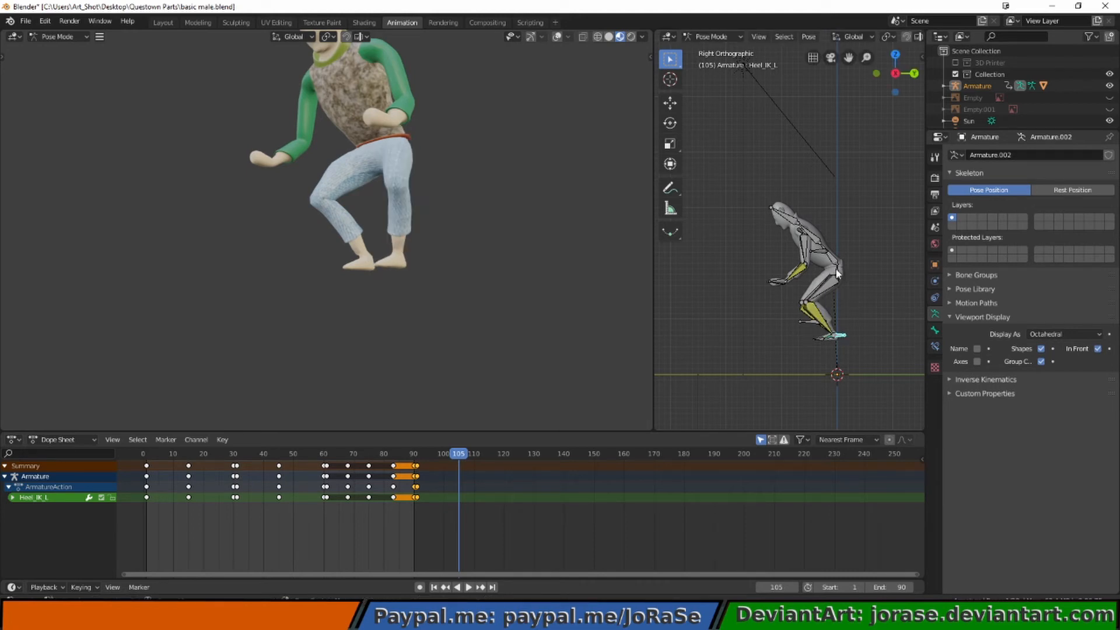
# - Rotate the Spine_3 bone to curl the upper back forward, and rotate Spine_2 slightly back upright in side view
pyautogui.click(818, 241)
pyautogui.press('r')
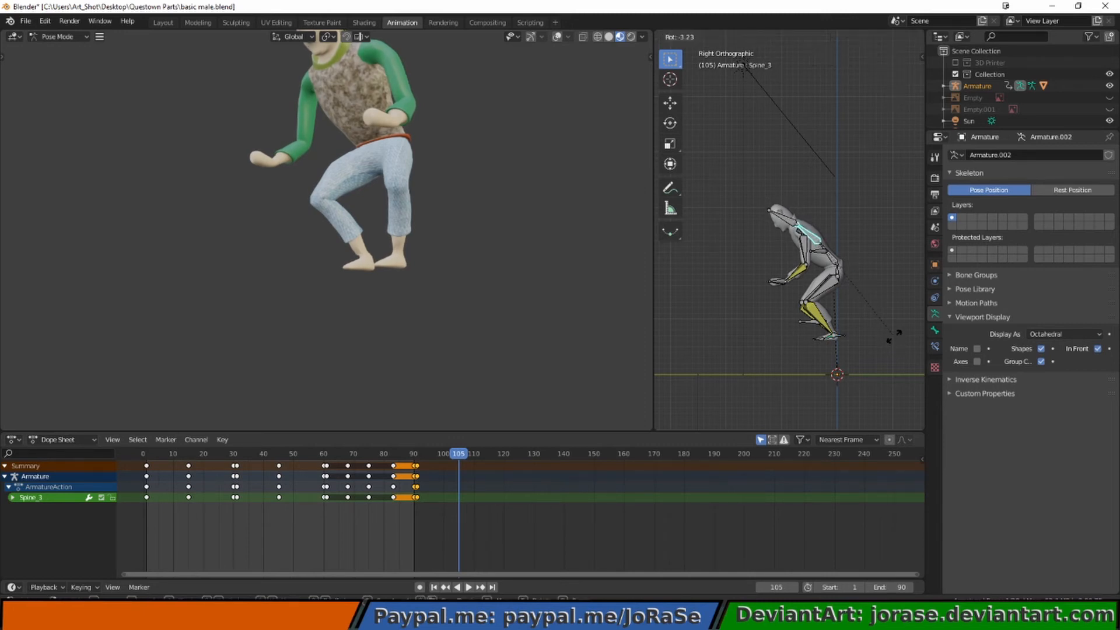
pyautogui.click(887, 291)
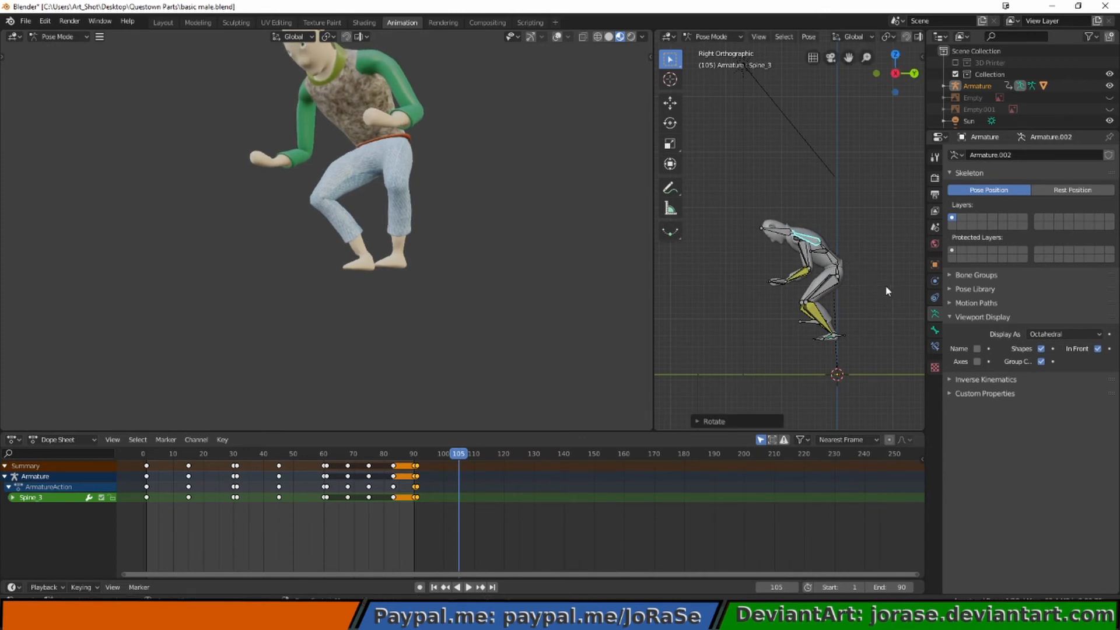
pyautogui.click(834, 257)
pyautogui.press('r')
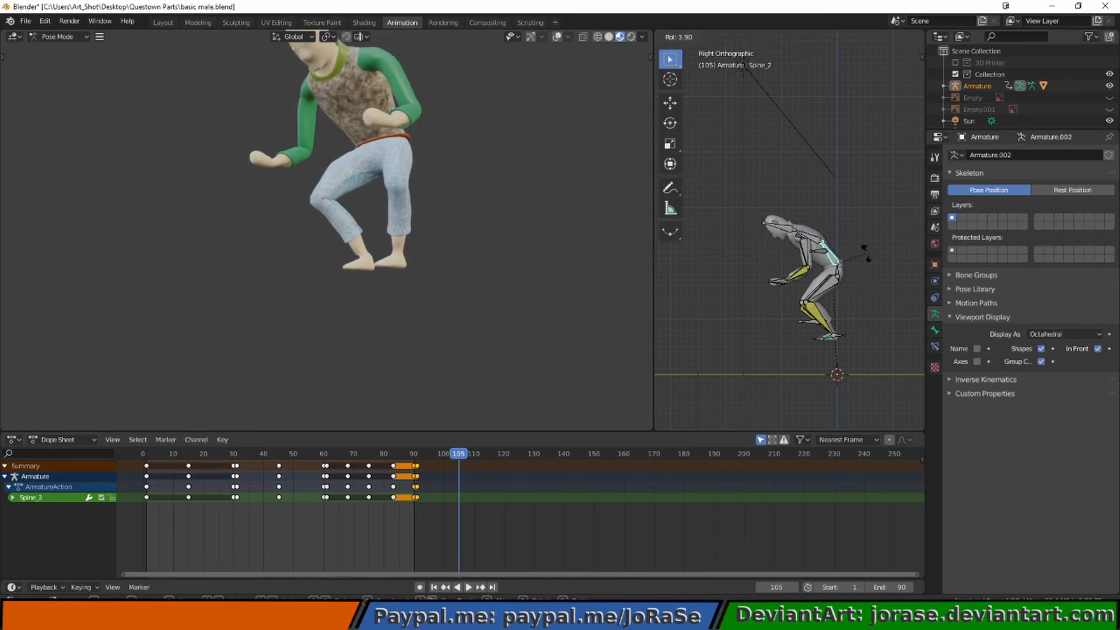
pyautogui.click(867, 261)
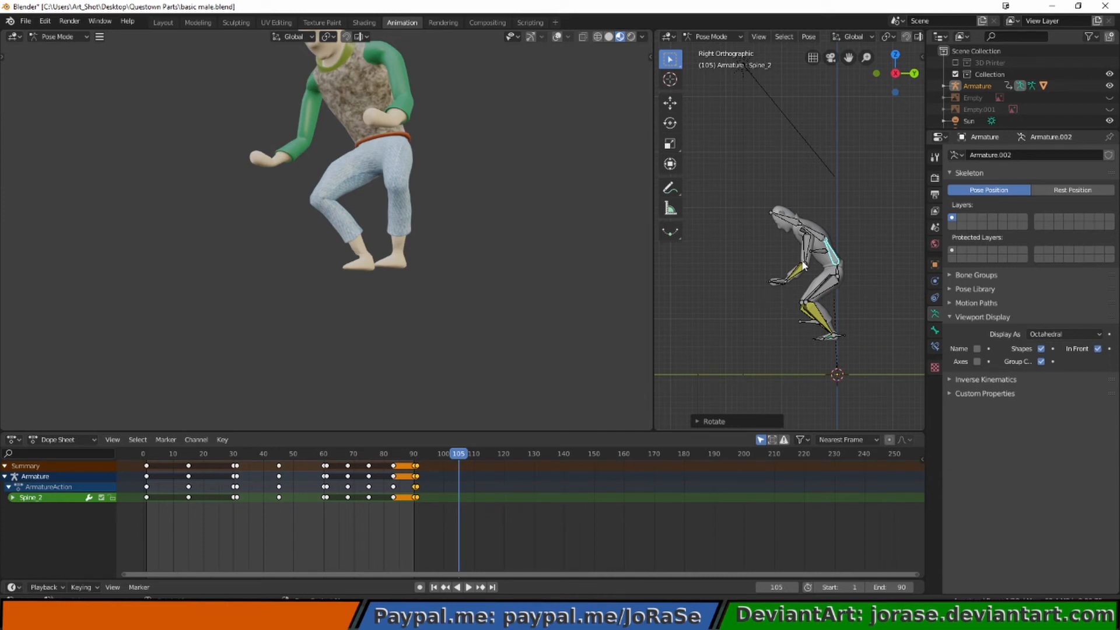
# - Select all the armature's bones and move them about 0.61 m down along global Z so the feet rest on the ground line
pyautogui.click(753, 209)
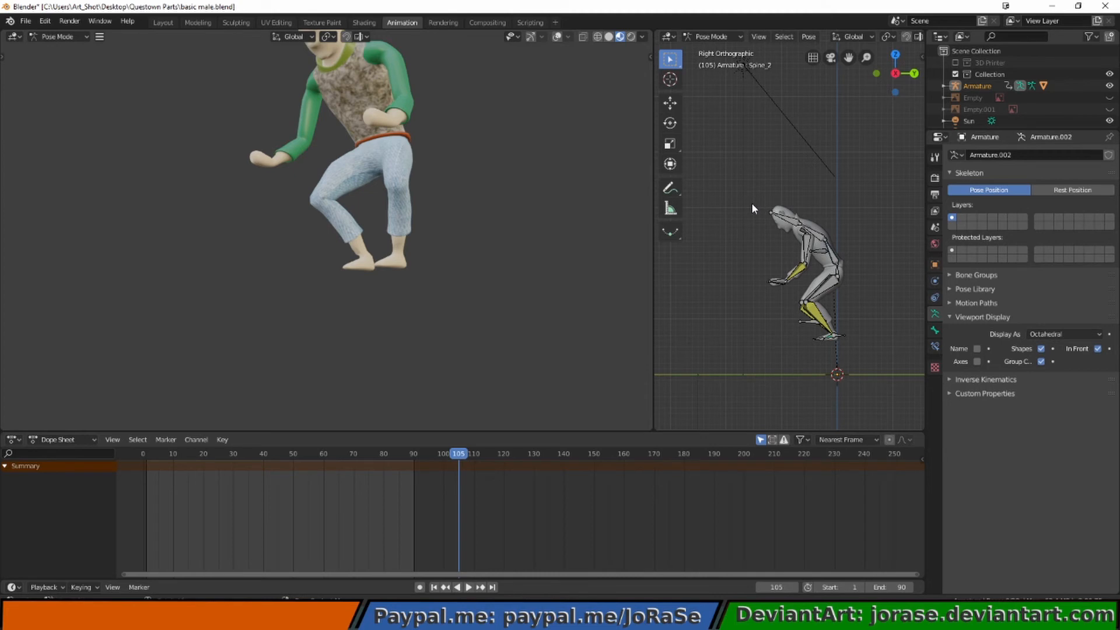
pyautogui.press('b')
pyautogui.moveTo(747, 202); pyautogui.dragTo(877, 355)
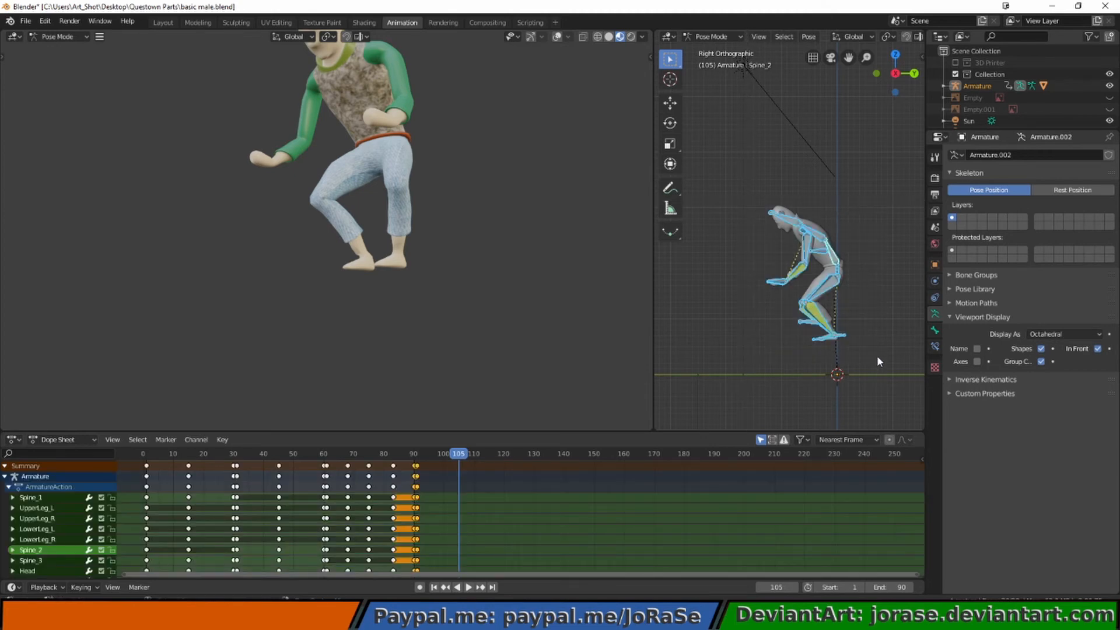
pyautogui.press('g')
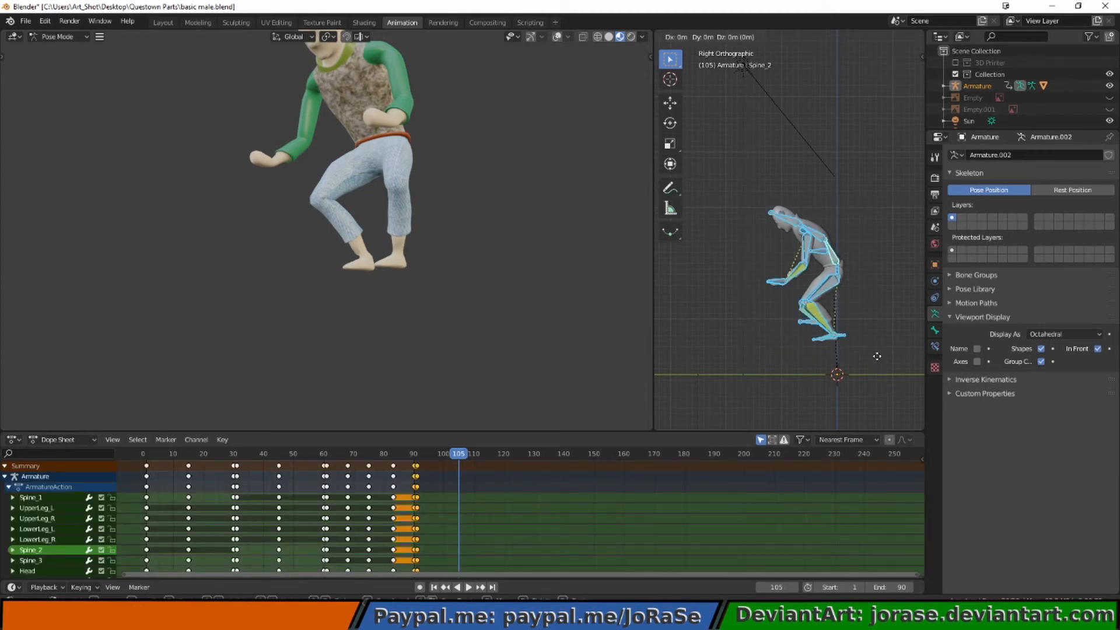
pyautogui.press('z')
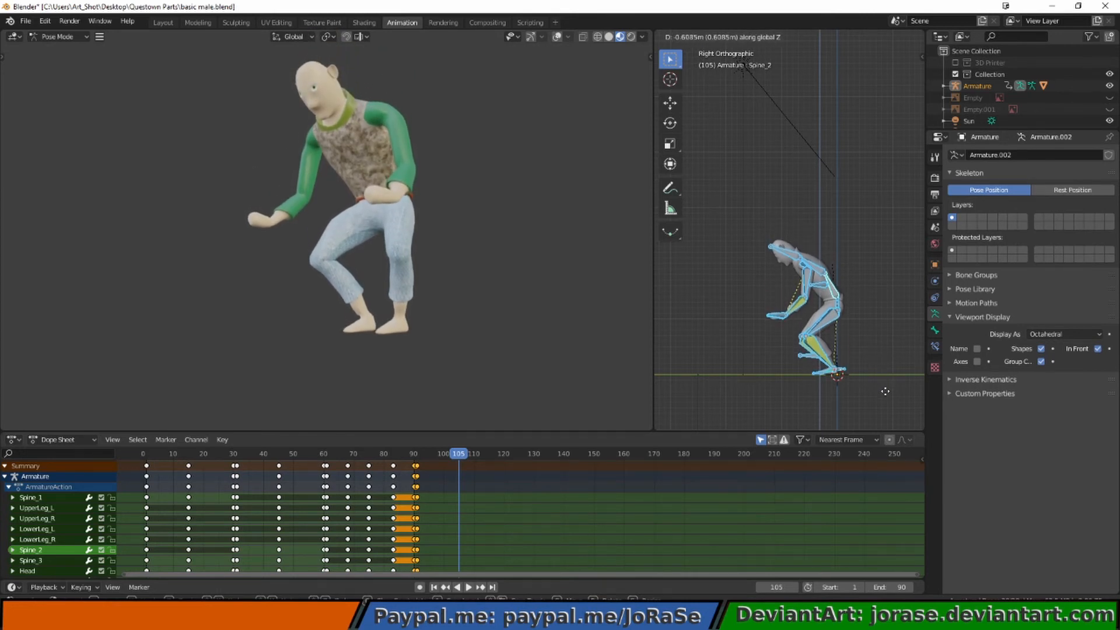
pyautogui.click(885, 391)
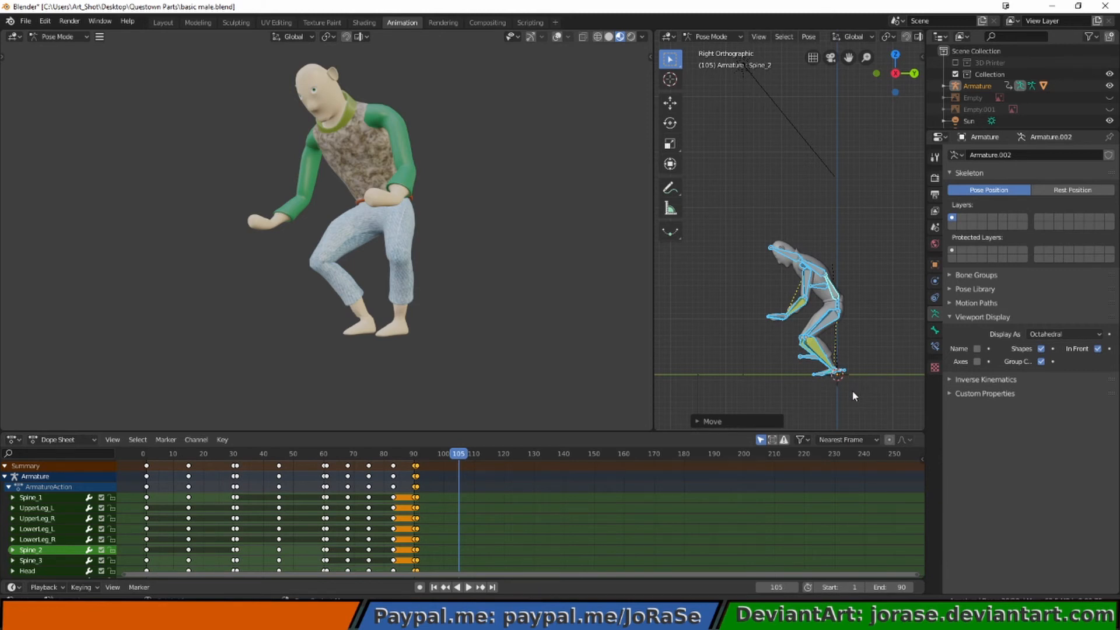
# - Insert a LocRotScale keyframe for all bones at frame 105
pyautogui.click(850, 390)
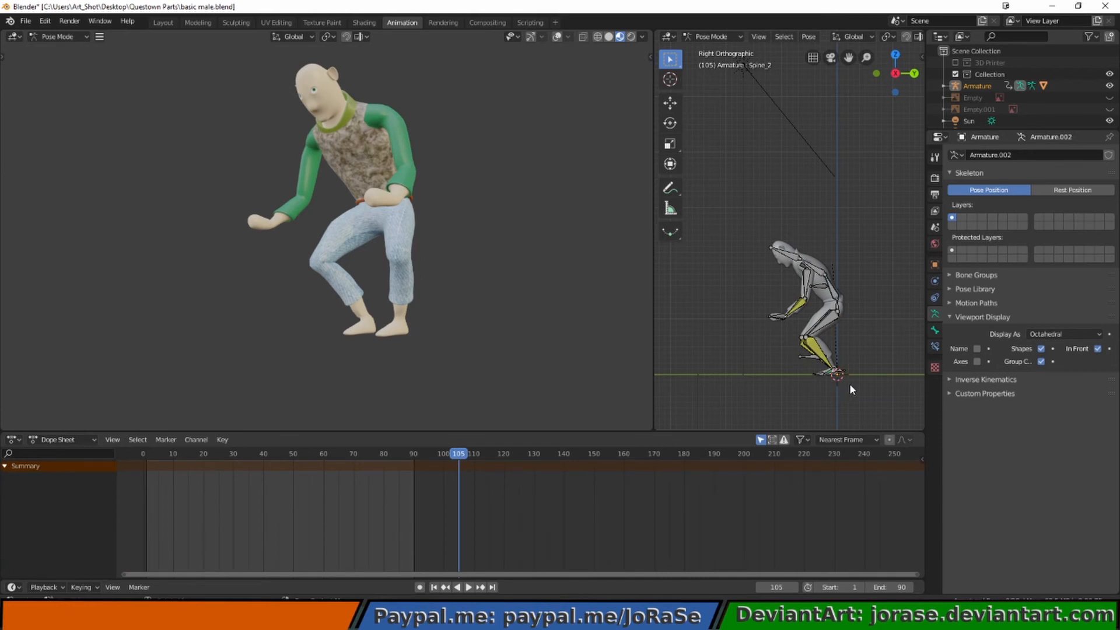
pyautogui.press('a')
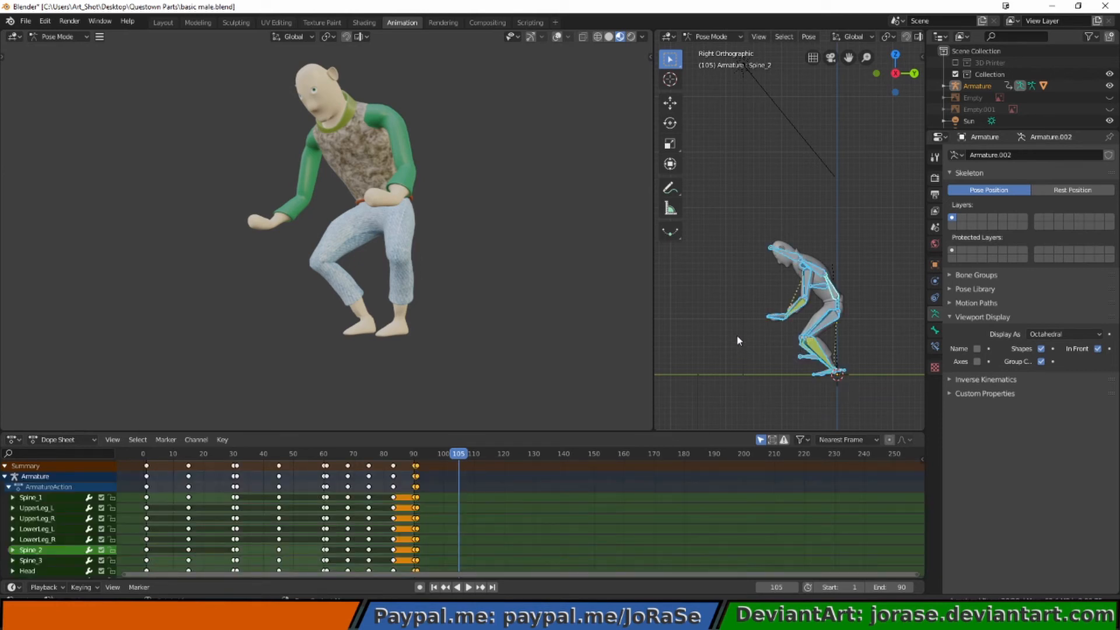
pyautogui.press('i')
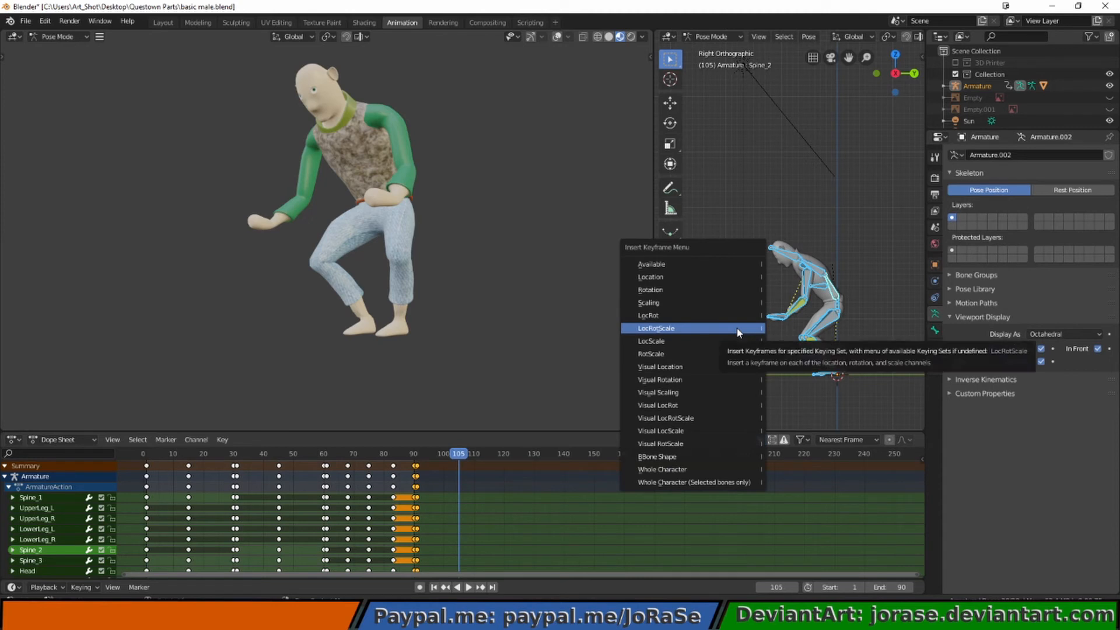
pyautogui.click(738, 333)
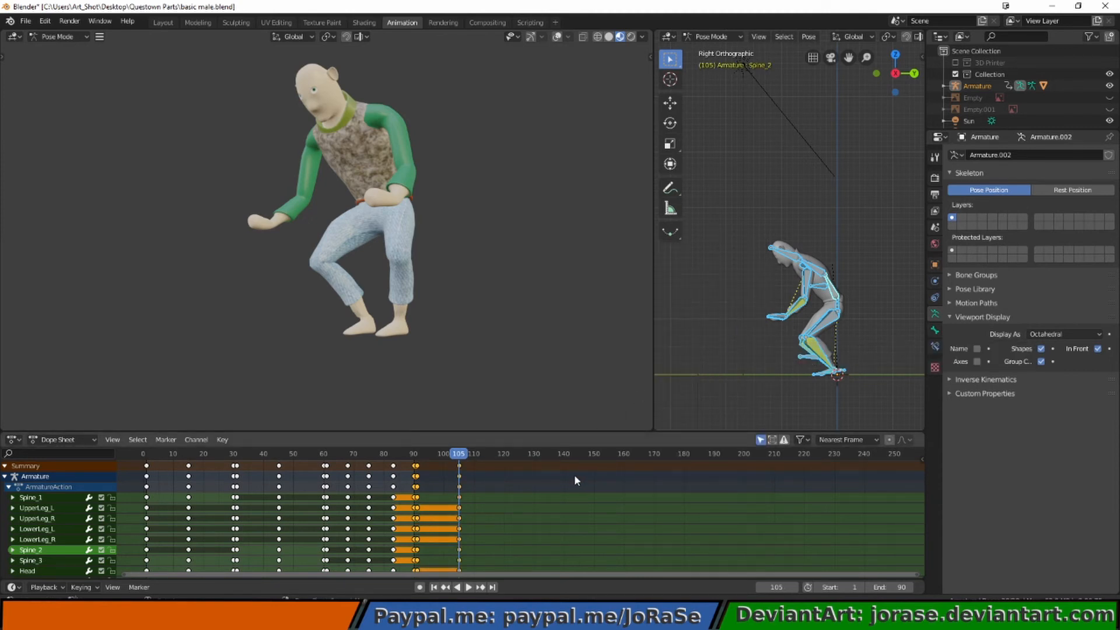
# - Step back to frame 91 and forward again to frame 105 to check the motion into the crouch
pyautogui.press('Left')
pyautogui.press('Left')
pyautogui.press('Left')
pyautogui.press('Left')
pyautogui.press('Left')
pyautogui.press('Left')
pyautogui.press('Left')
pyautogui.press('Left')
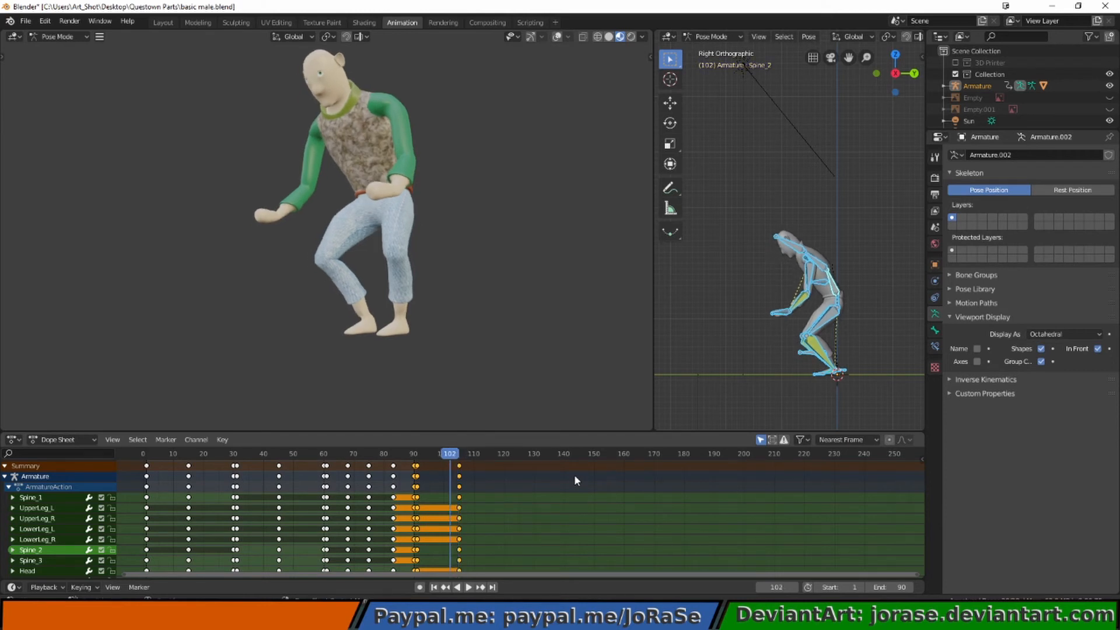
pyautogui.press('Left')
pyautogui.press('Left')
pyautogui.press('Left')
pyautogui.press('Left')
pyautogui.press('Left')
pyautogui.press('Left')
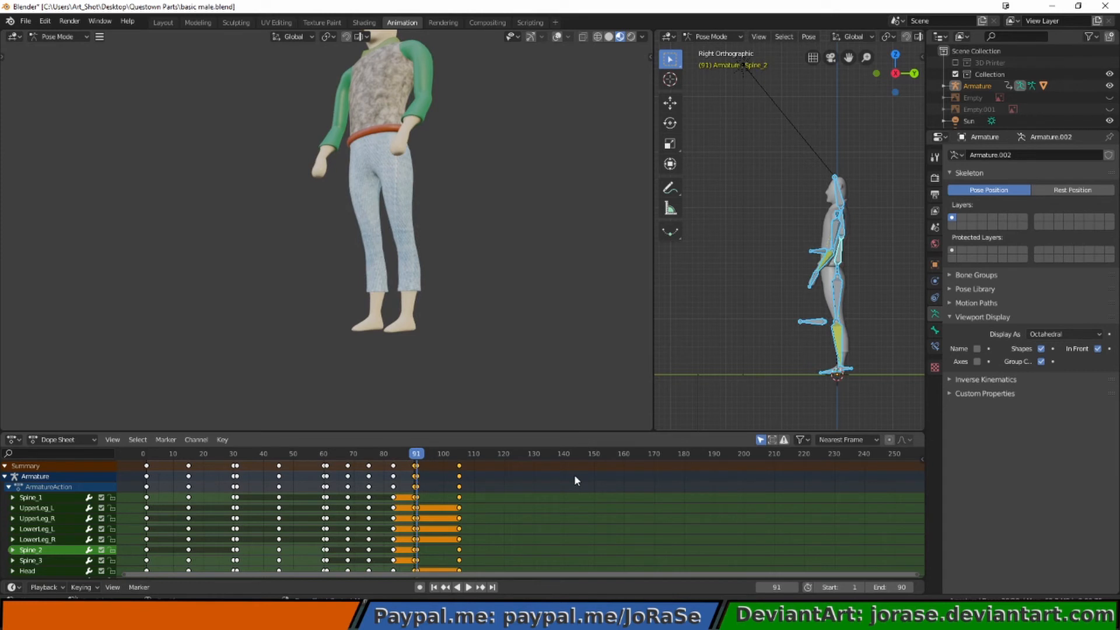
pyautogui.press('Right')
pyautogui.press('Right')
pyautogui.press('Right')
pyautogui.press('Right')
pyautogui.press('Right')
pyautogui.press('Right')
pyautogui.press('Right')
pyautogui.press('Right')
pyautogui.press('Right')
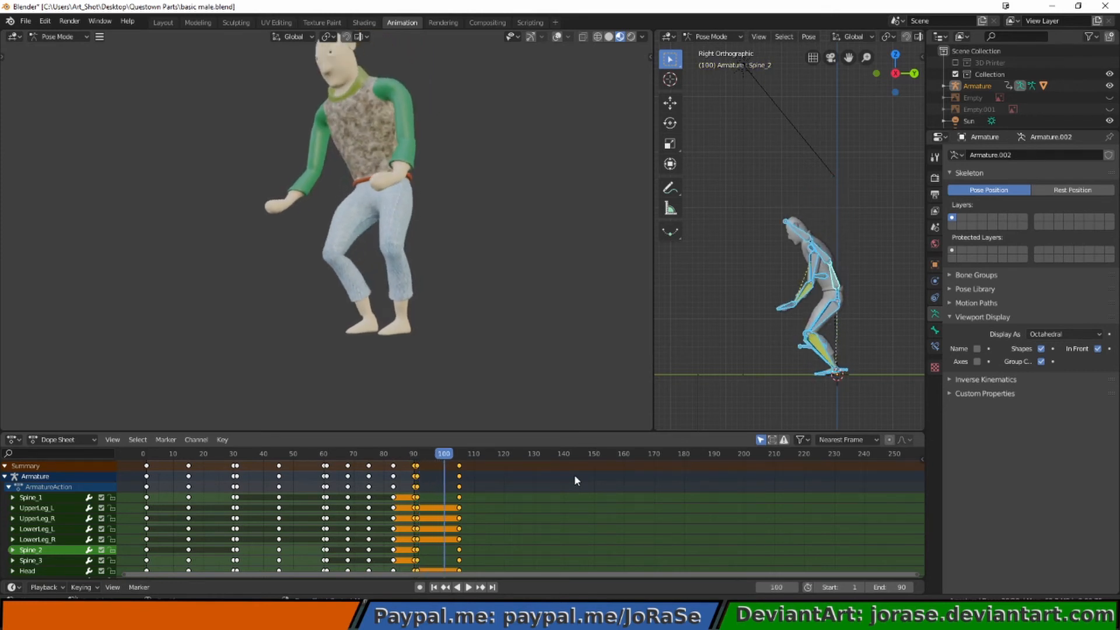
pyautogui.press('Right')
pyautogui.press('Right')
pyautogui.press('Right')
pyautogui.press('Right')
pyautogui.press('Right')
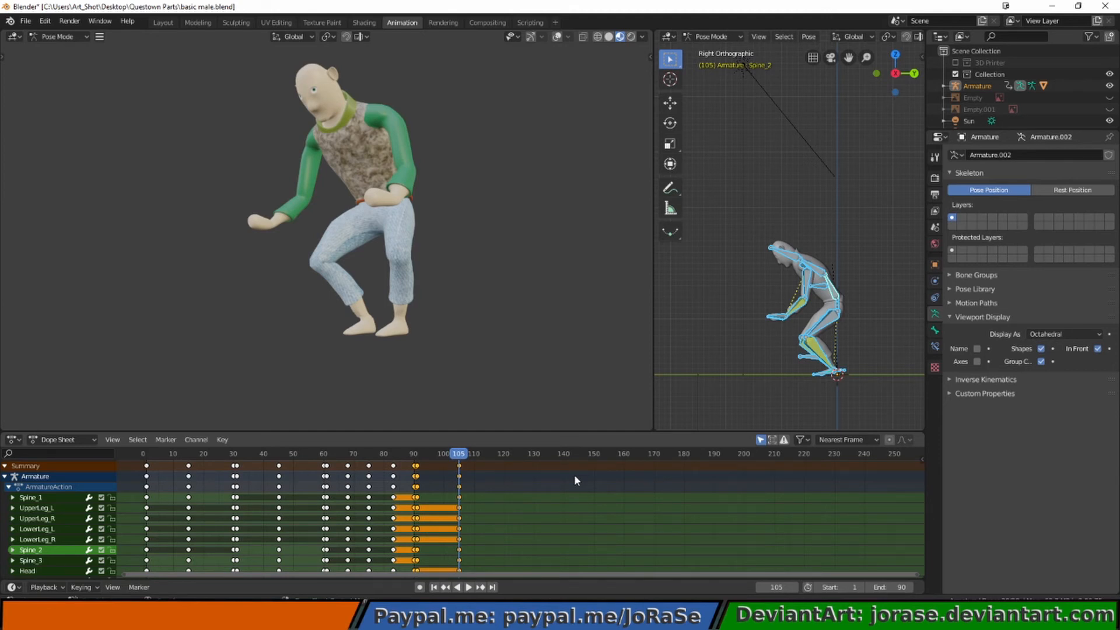
pyautogui.press('Right')
pyautogui.press('Right')
pyautogui.press('Right')
pyautogui.press('Right')
pyautogui.press('Right')
pyautogui.press('Right')
pyautogui.press('Right')
pyautogui.press('Right')
pyautogui.press('Right')
pyautogui.press('Right')
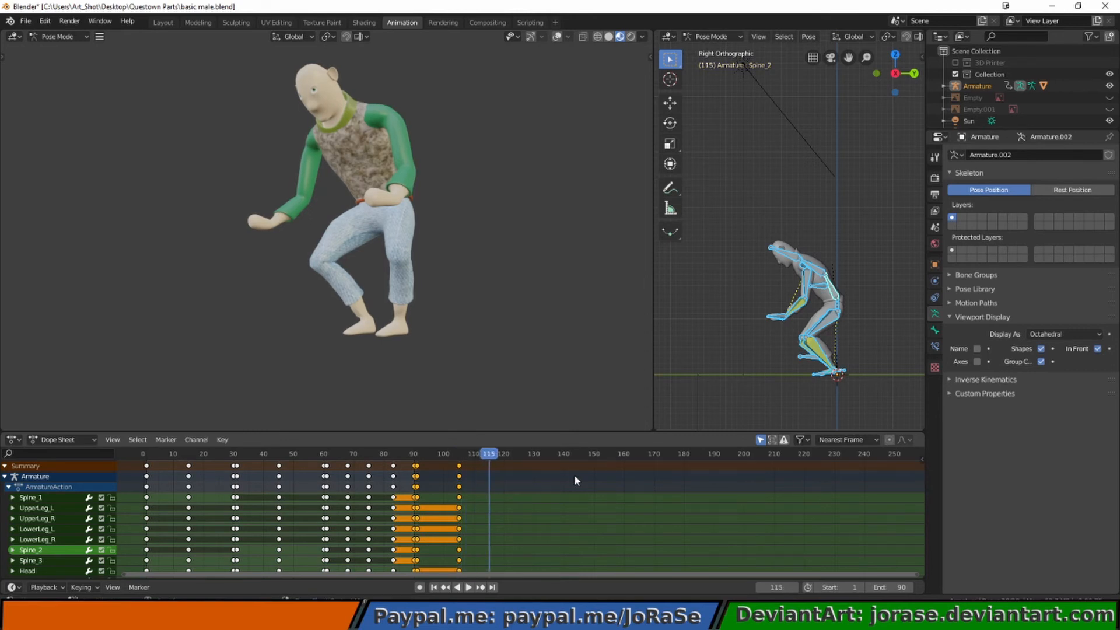
pyautogui.press('Left')
pyautogui.press('Left')
pyautogui.press('Left')
pyautogui.press('Left')
pyautogui.press('Left')
pyautogui.press('Left')
pyautogui.press('Left')
pyautogui.press('Left')
pyautogui.press('Left')
pyautogui.press('Left')
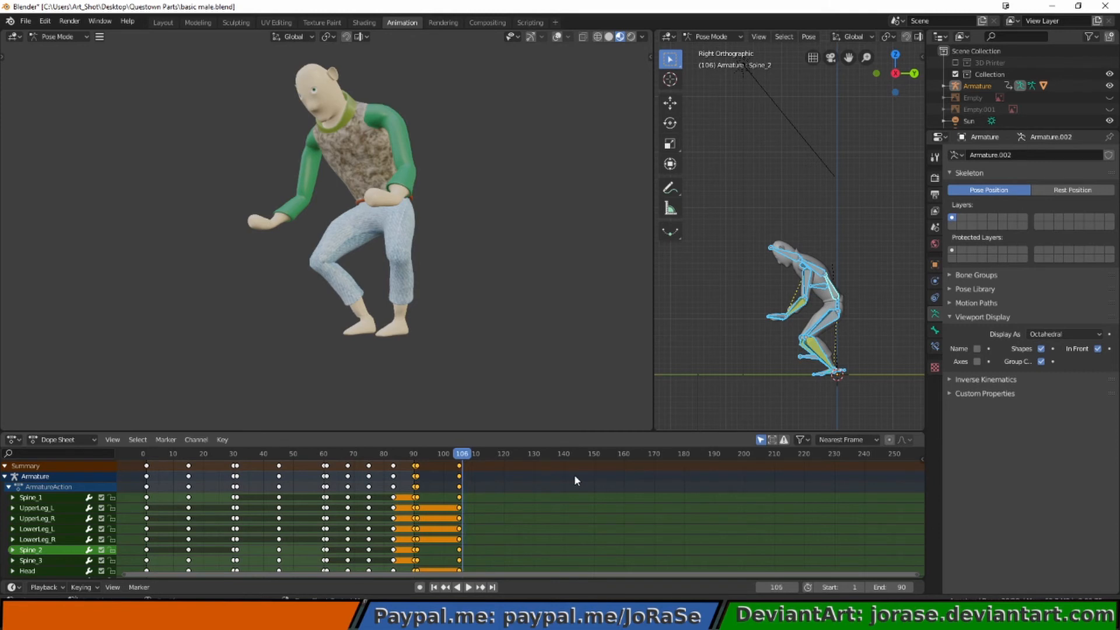
# - Advance the current frame to 120
pyautogui.press('Right')
pyautogui.press('Right')
pyautogui.press('Right')
pyautogui.press('Right')
pyautogui.press('Right')
pyautogui.press('Right')
pyautogui.press('Right')
pyautogui.press('Right')
pyautogui.press('Right')
pyautogui.press('Right')
pyautogui.press('Right')
pyautogui.press('Right')
pyautogui.press('Right')
pyautogui.press('Right')
pyautogui.press('Right')
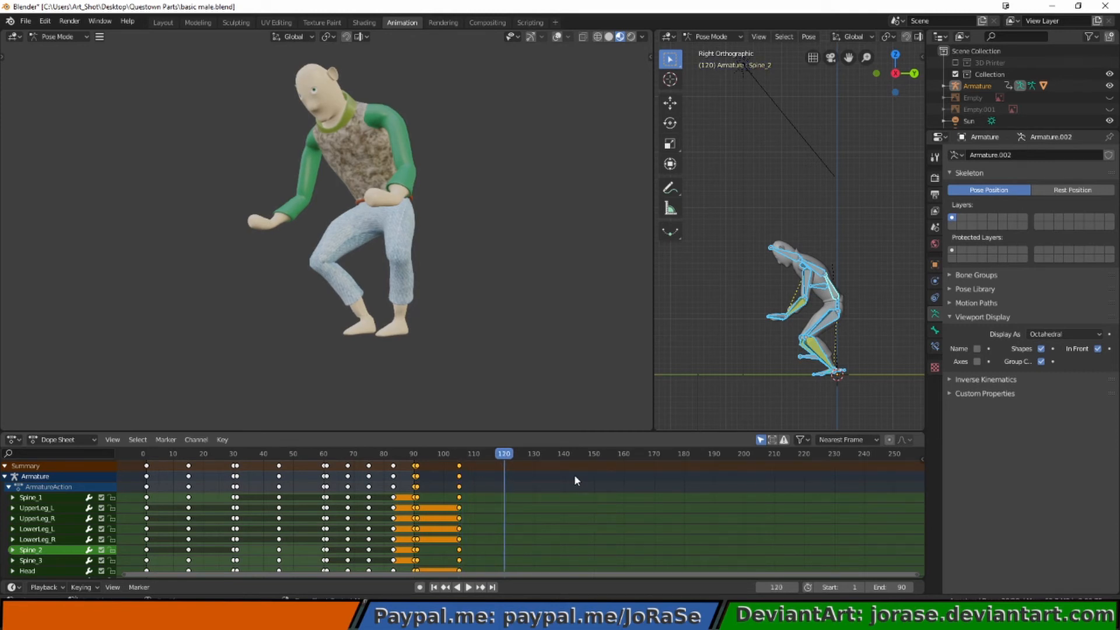
pyautogui.press('Left')
pyautogui.press('Left')
pyautogui.press('Left')
pyautogui.press('Left')
pyautogui.press('Left')
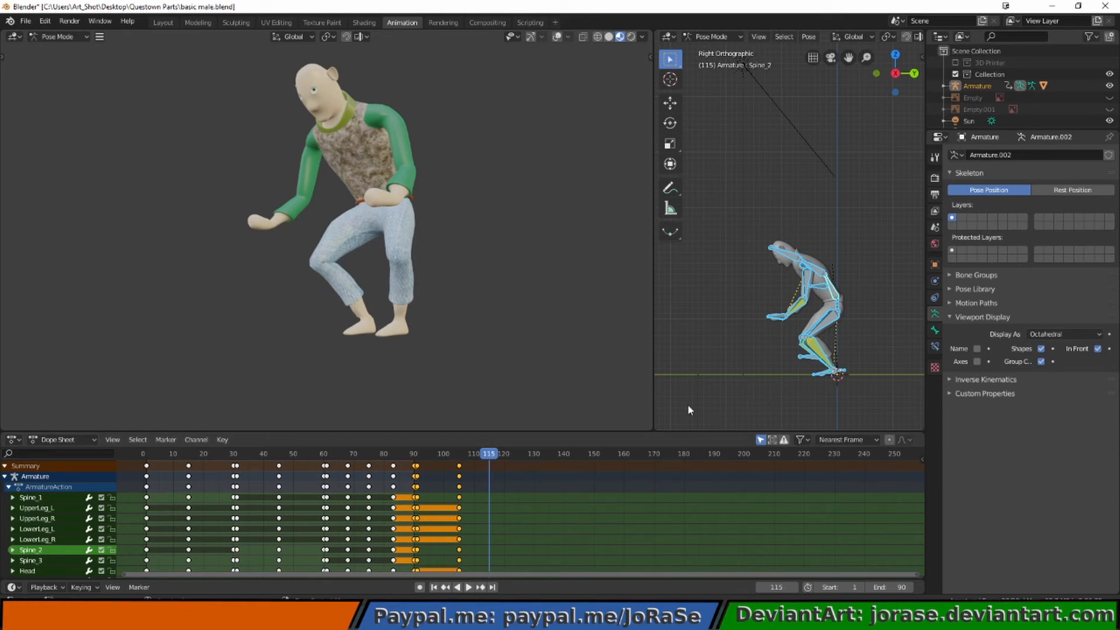
pyautogui.press('Right')
pyautogui.press('Right')
pyautogui.press('Right')
pyautogui.press('Right')
pyautogui.press('Right')
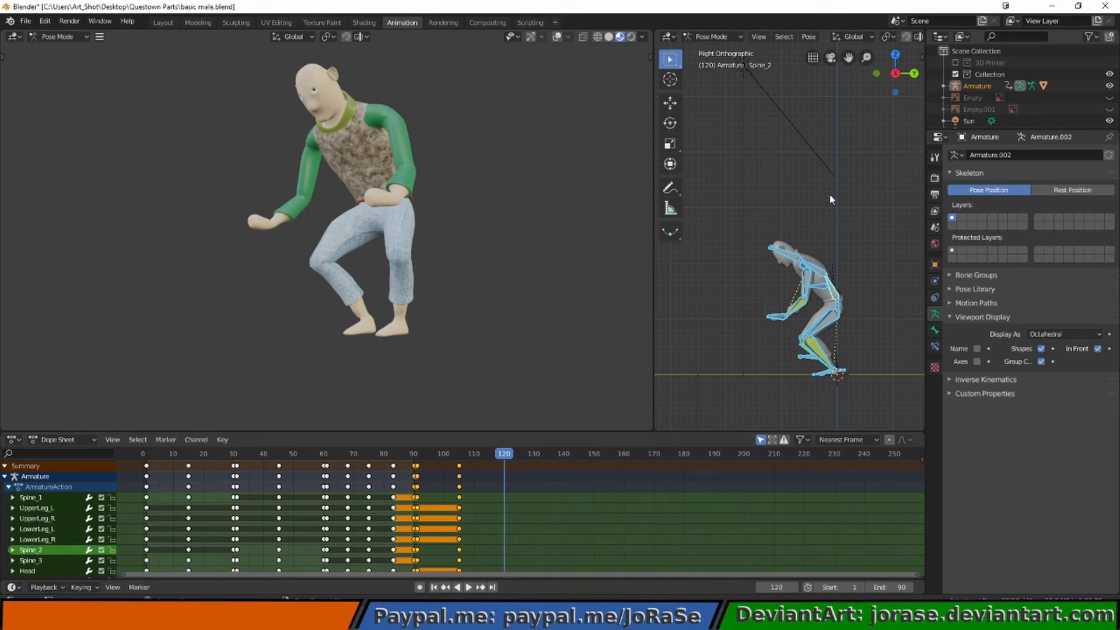
# - Clear all transforms of the selected bones at frame 120 to return the character to its standing rest pose
pyautogui.click(804, 40)
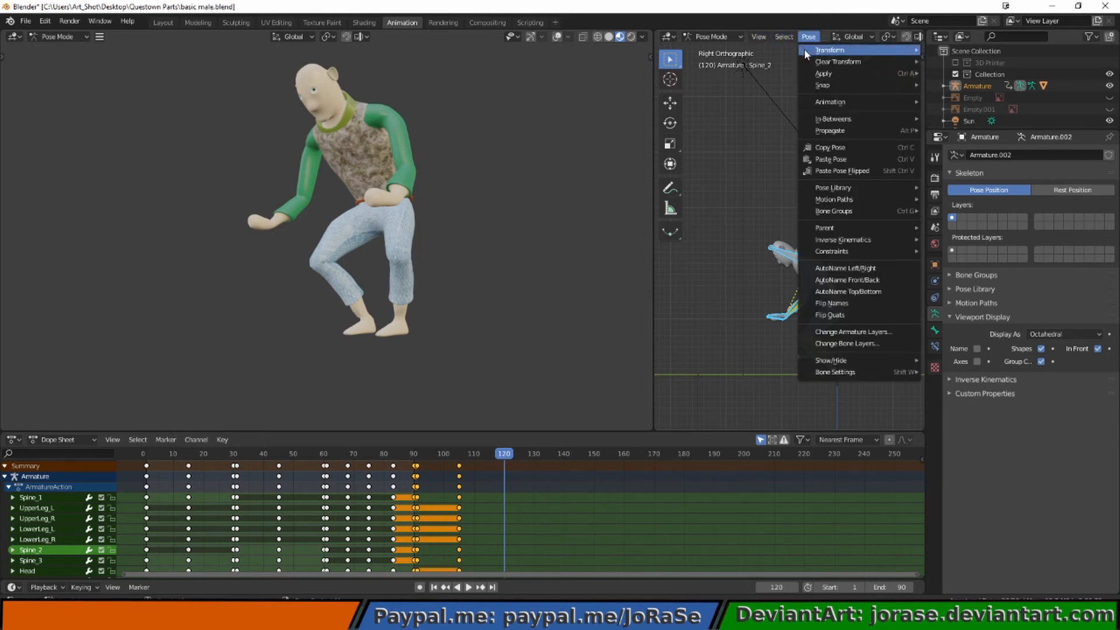
pyautogui.moveTo(840, 61)
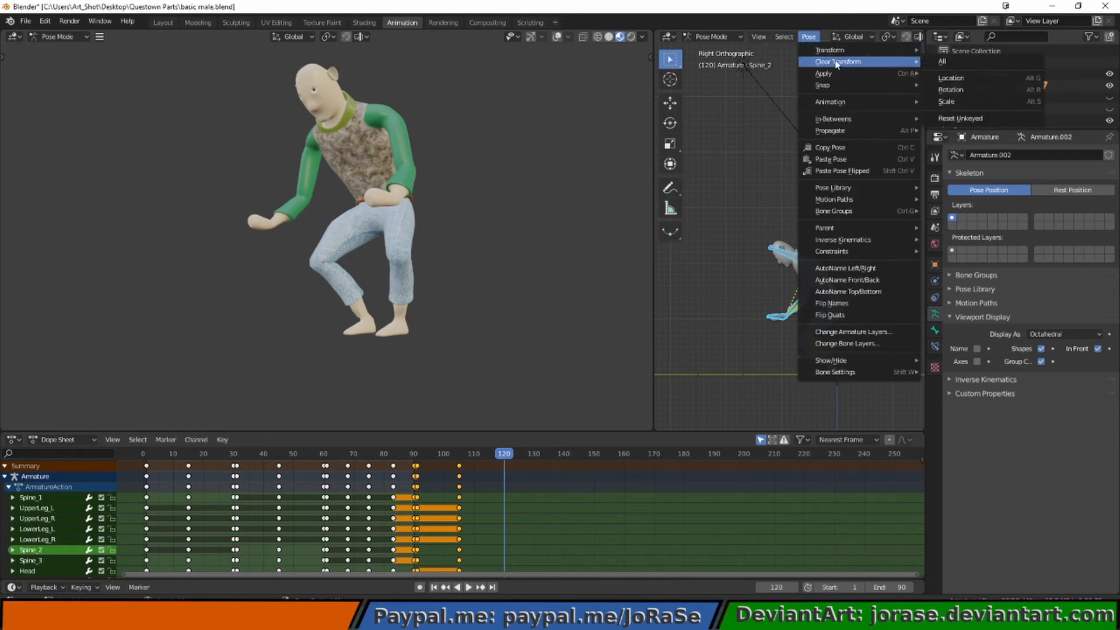
pyautogui.click(948, 62)
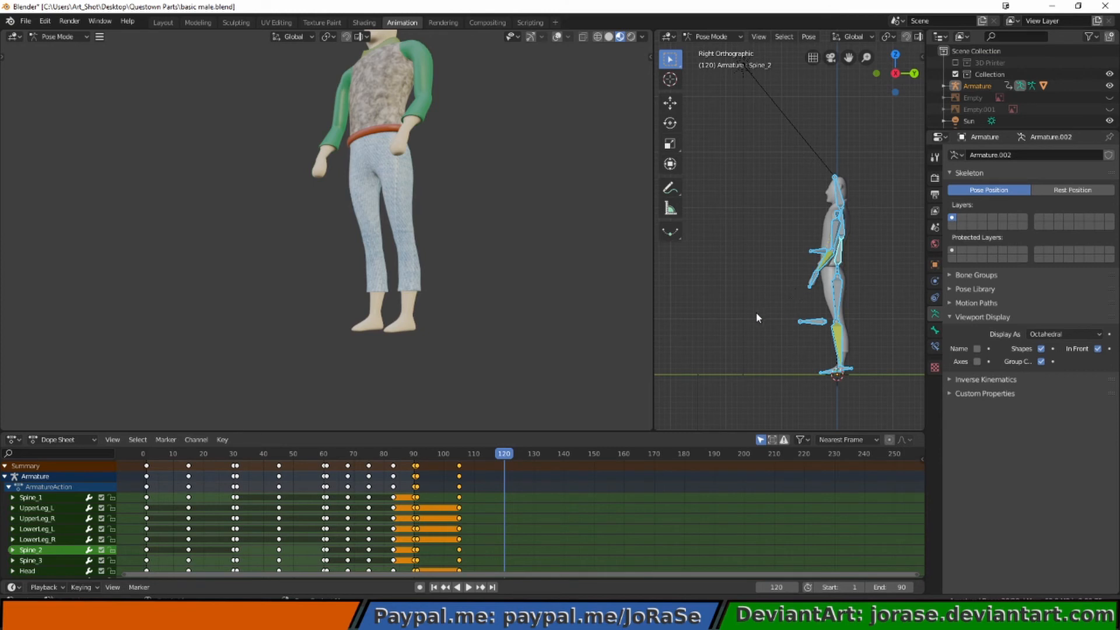
pyautogui.click(816, 281)
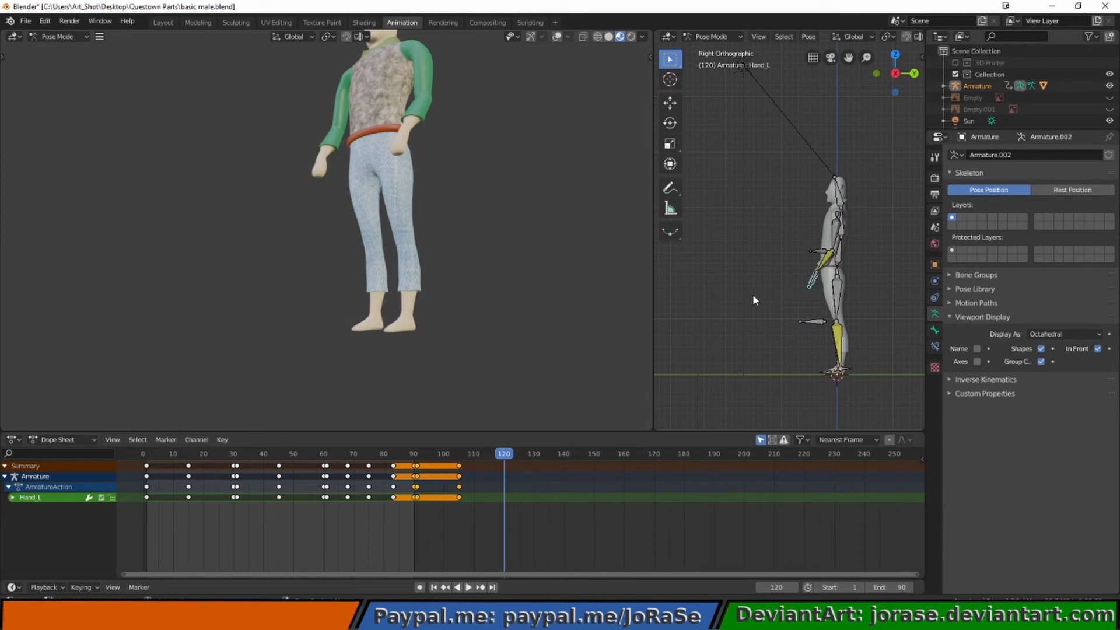
pyautogui.moveTo(754, 300); pyautogui.dragTo(857, 328, button='middle')
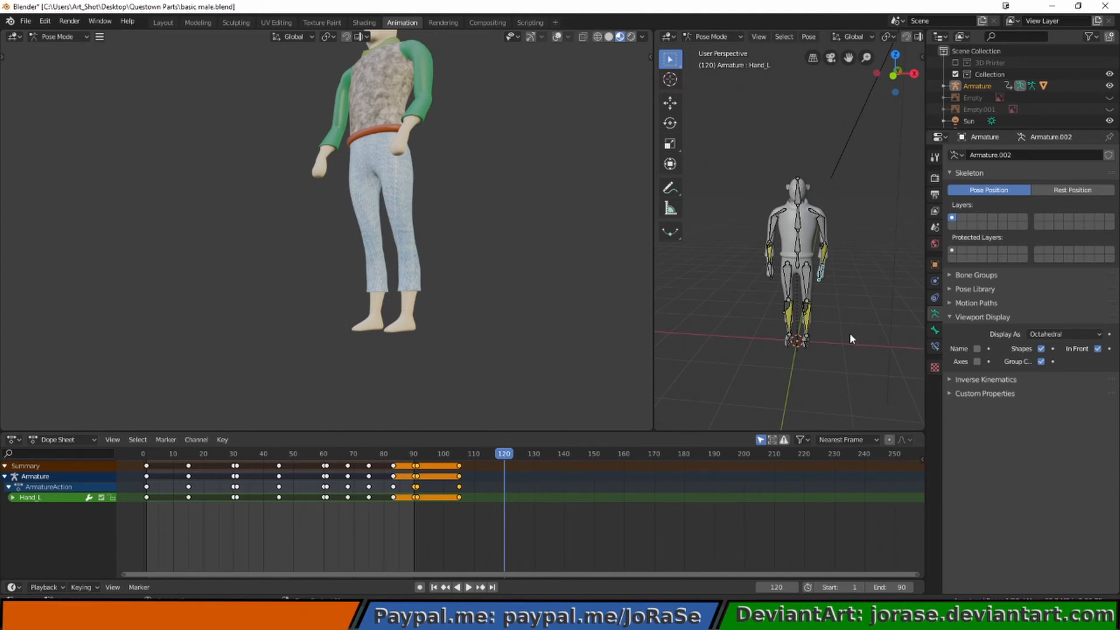
pyautogui.press('KP_3')
pyautogui.press('KP_1')
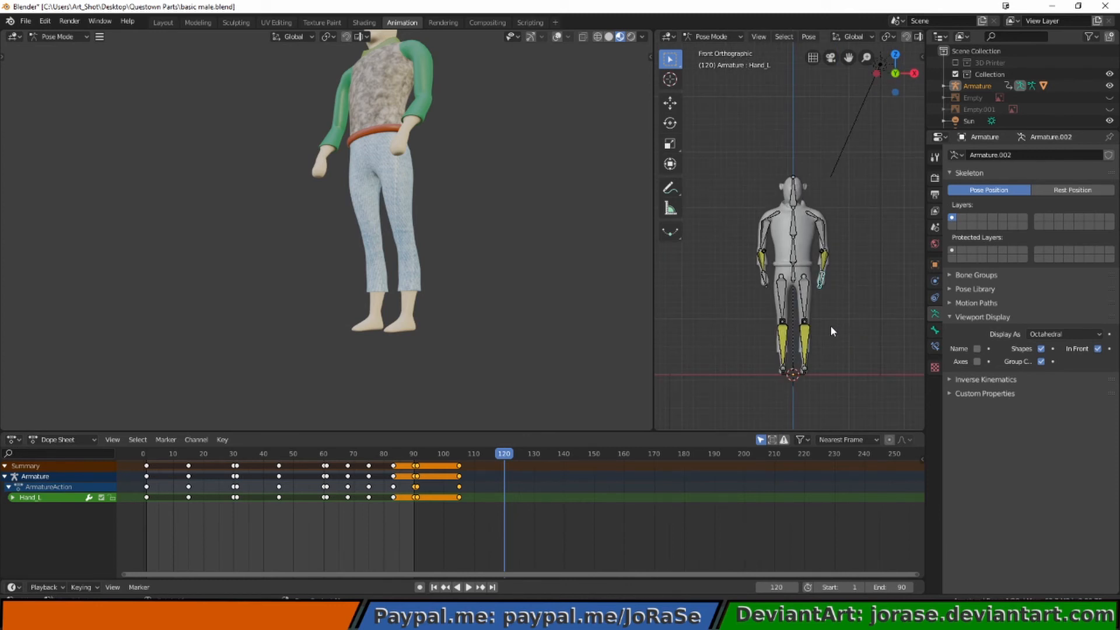
pyautogui.press('KP_3')
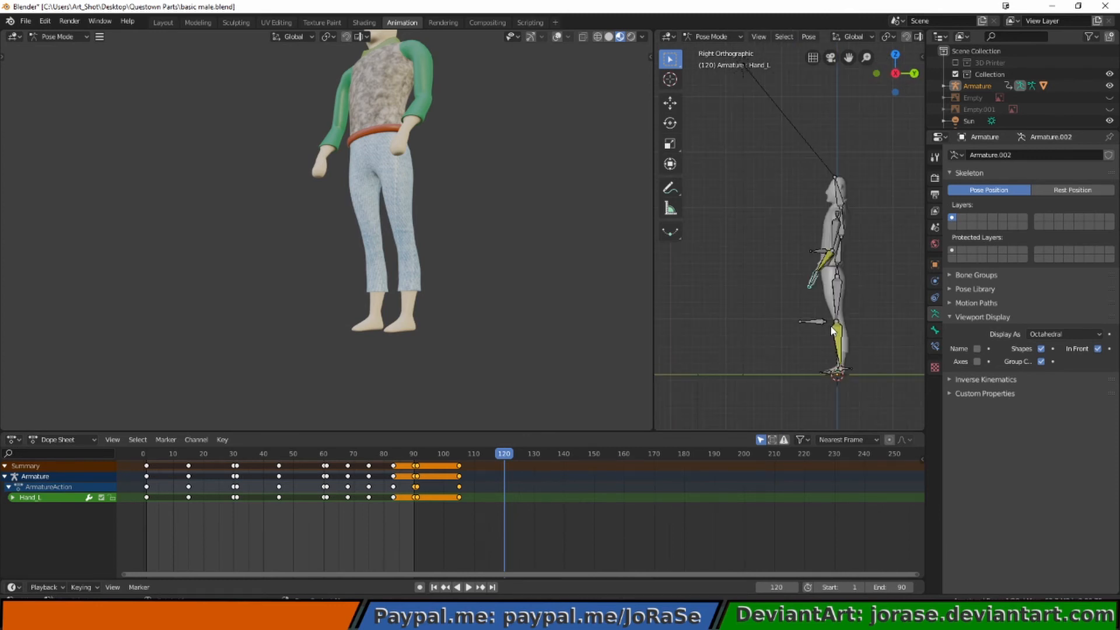
pyautogui.press('r')
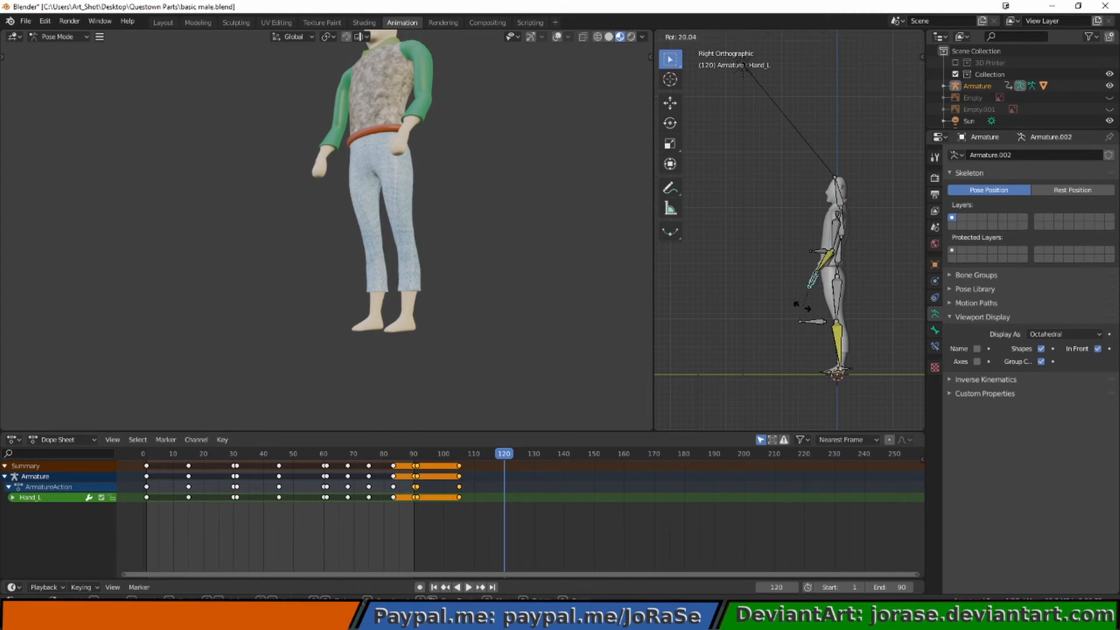
pyautogui.click(801, 306)
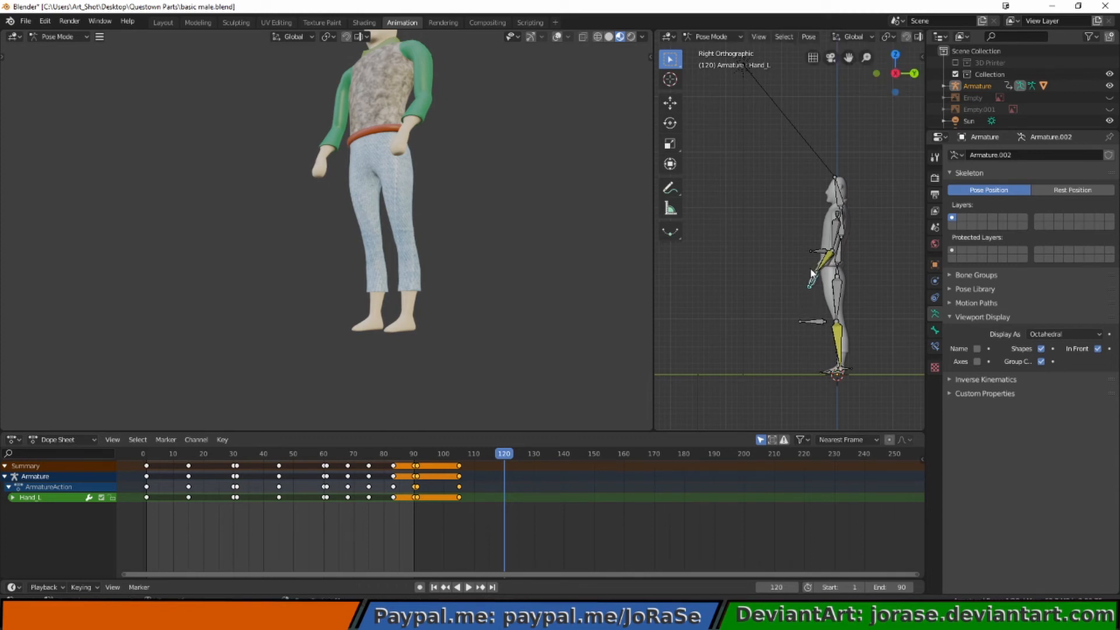
# - Move the Hand_L_IK bone about 0.72 m up and 0.15 m forward, and rotate it so the hand points upward
pyautogui.click(809, 283)
pyautogui.click(813, 278)
pyautogui.moveTo(776, 308); pyautogui.dragTo(785, 321, button='middle')
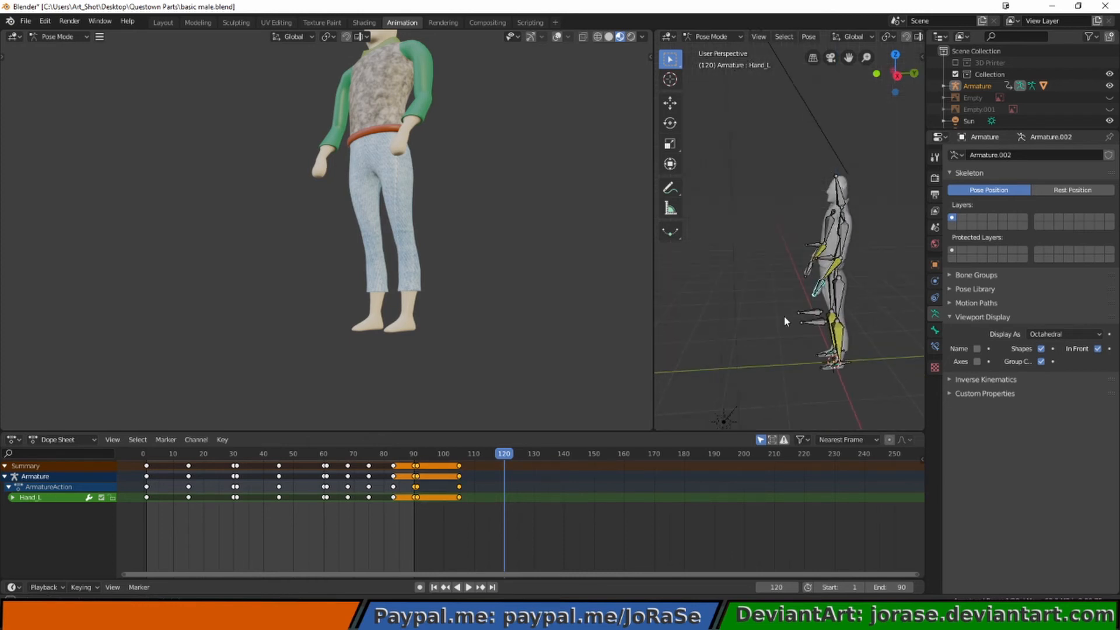
pyautogui.click(817, 296)
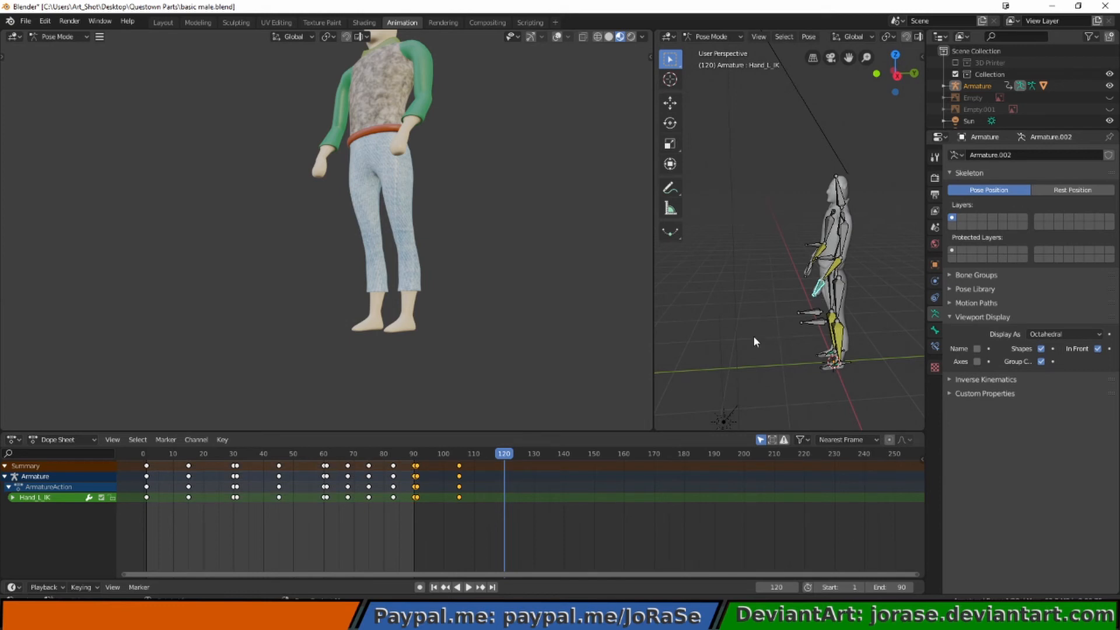
pyautogui.press('KP_3')
pyautogui.press('g')
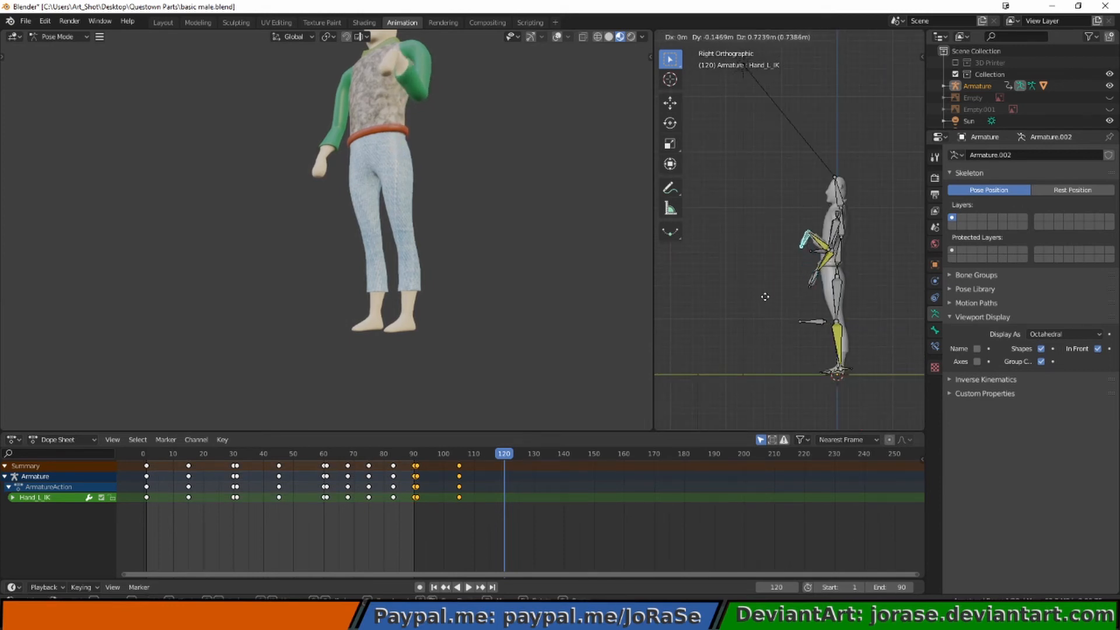
pyautogui.click(765, 301)
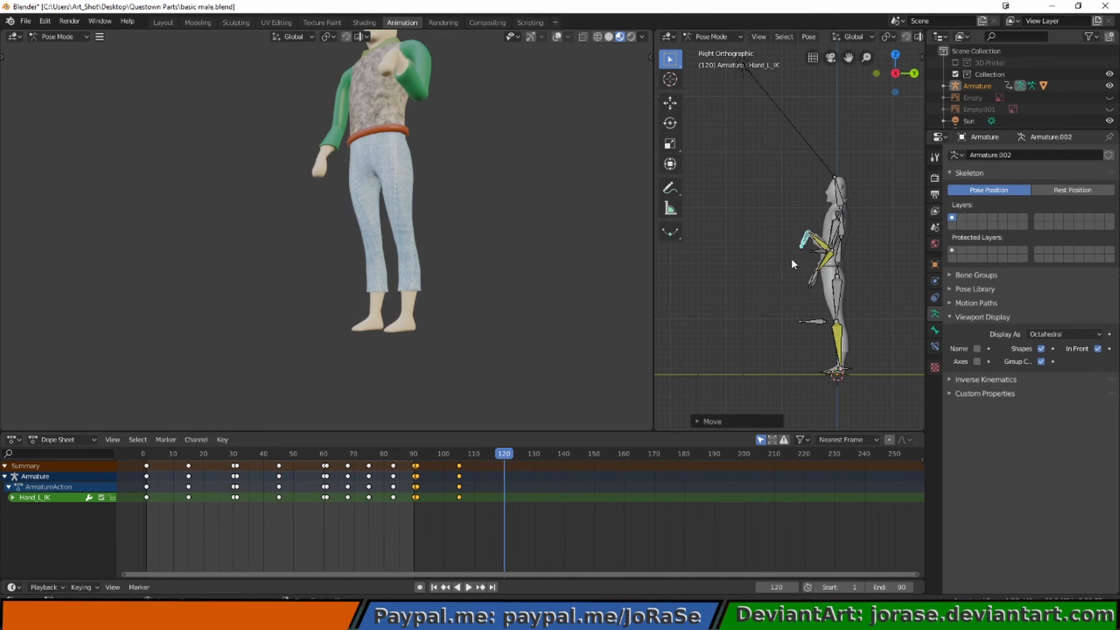
pyautogui.press('r')
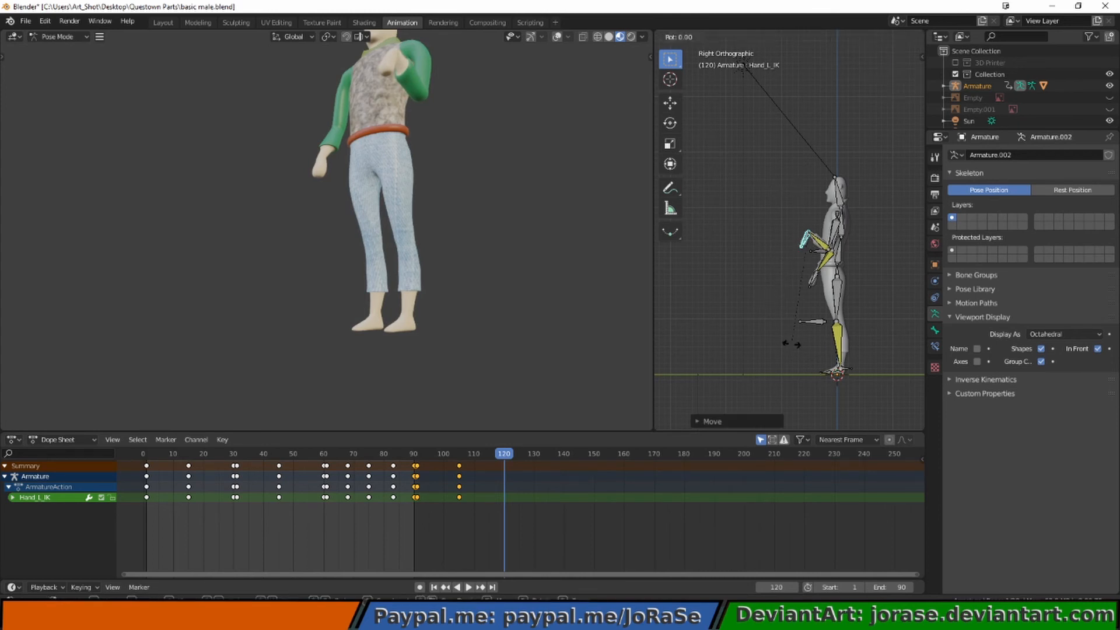
pyautogui.click(742, 175)
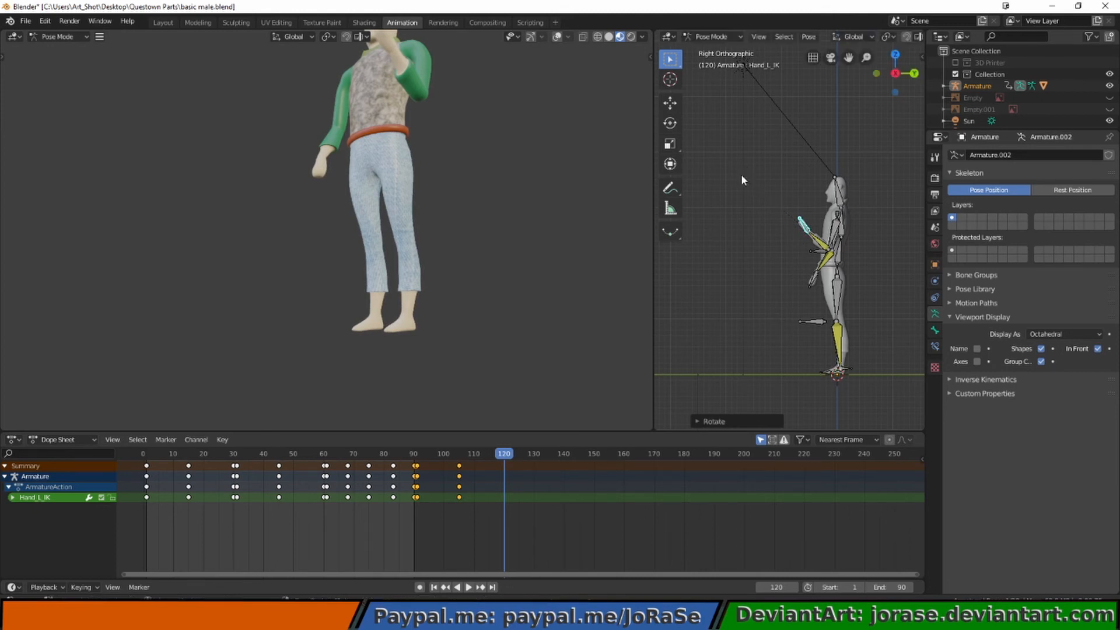
# - Move Hand_L_IK inward along global X in front of the chest, and fine-tune its position and tilt from the front
pyautogui.press('KP_1')
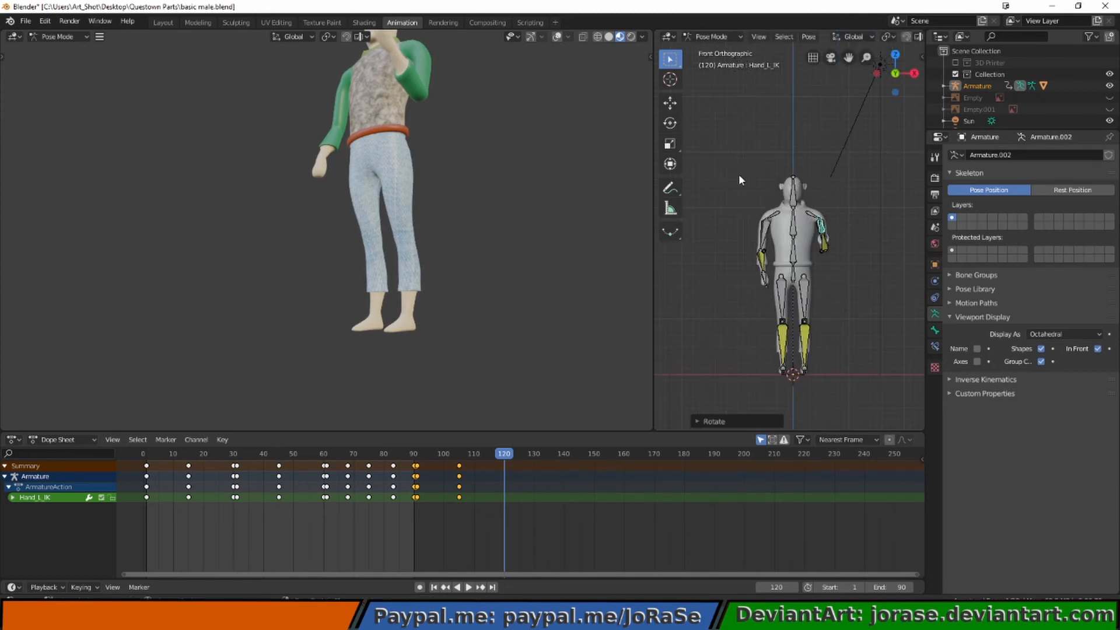
pyautogui.press('g')
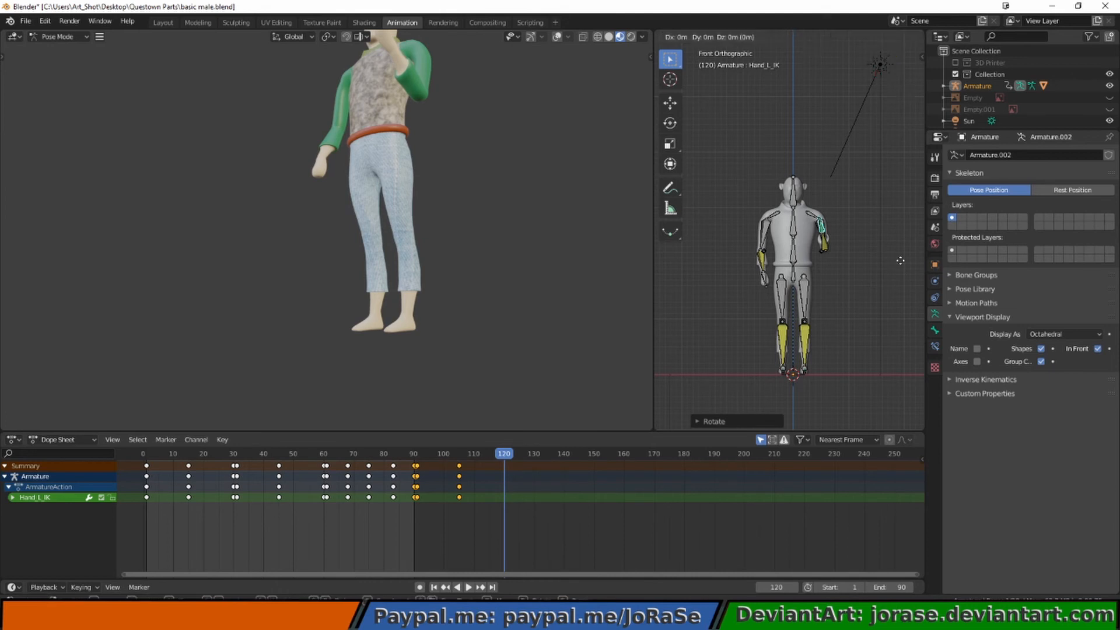
pyautogui.press('x')
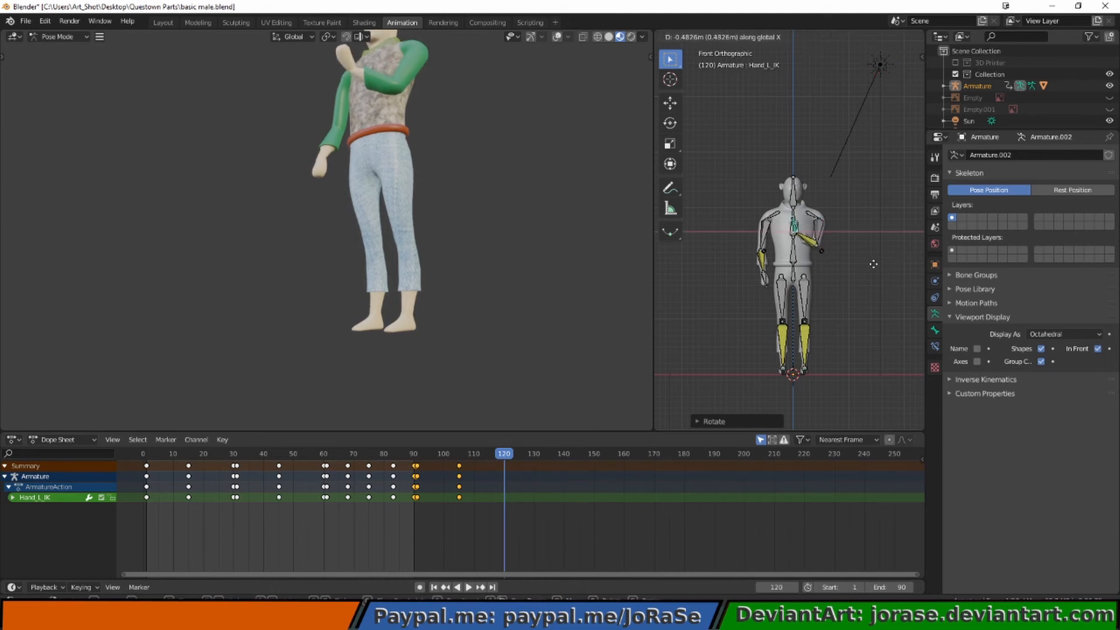
pyautogui.click(877, 266)
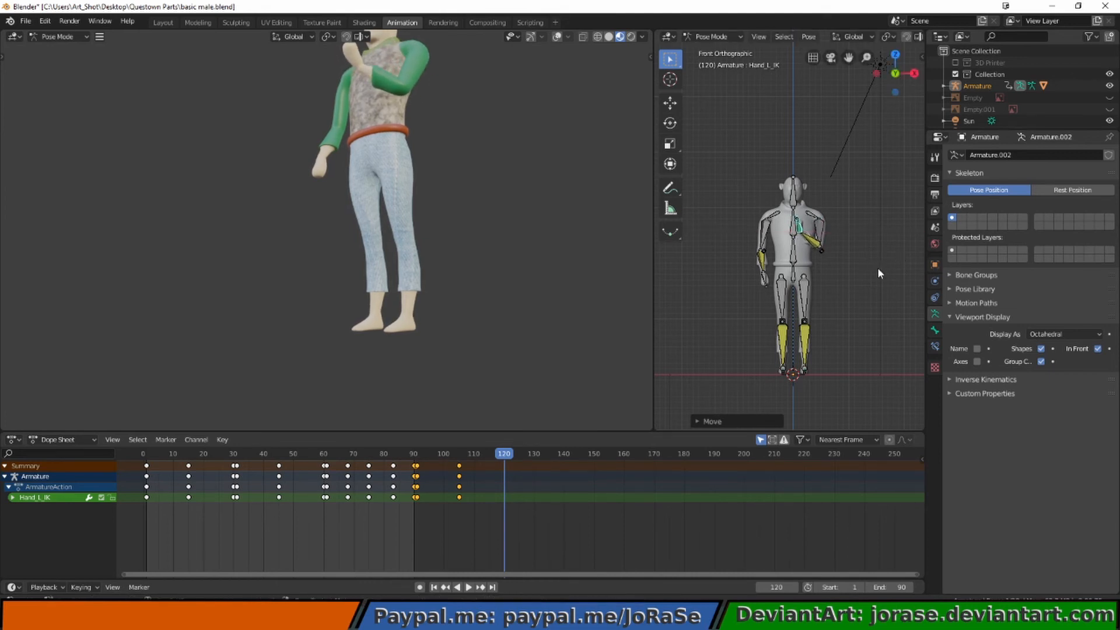
pyautogui.moveTo(422, 233); pyautogui.dragTo(475, 306, button='middle')
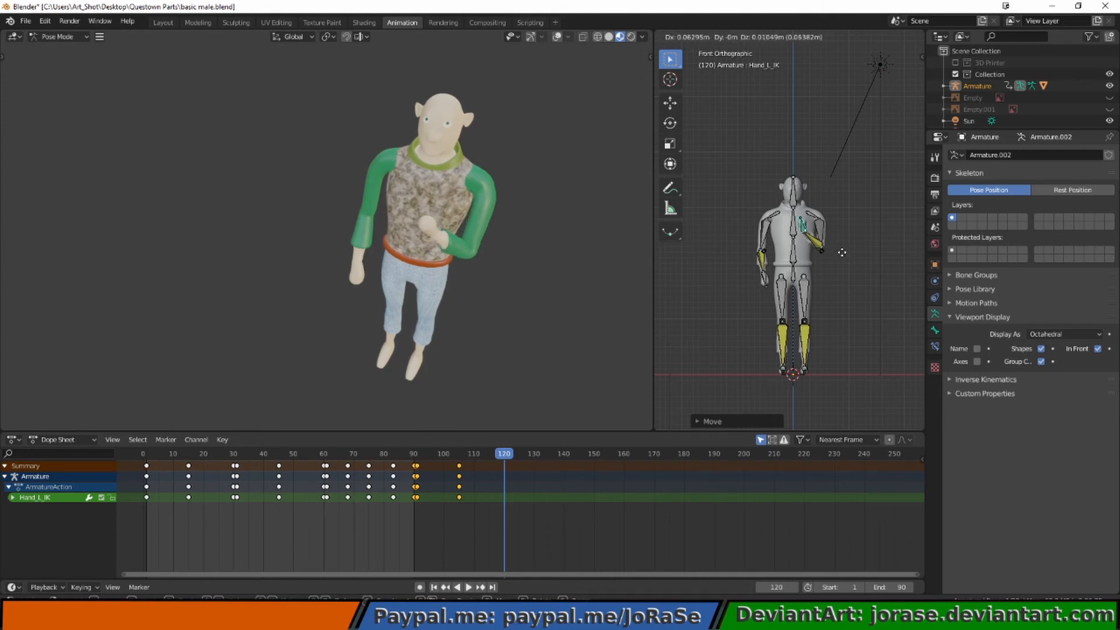
pyautogui.click(842, 252)
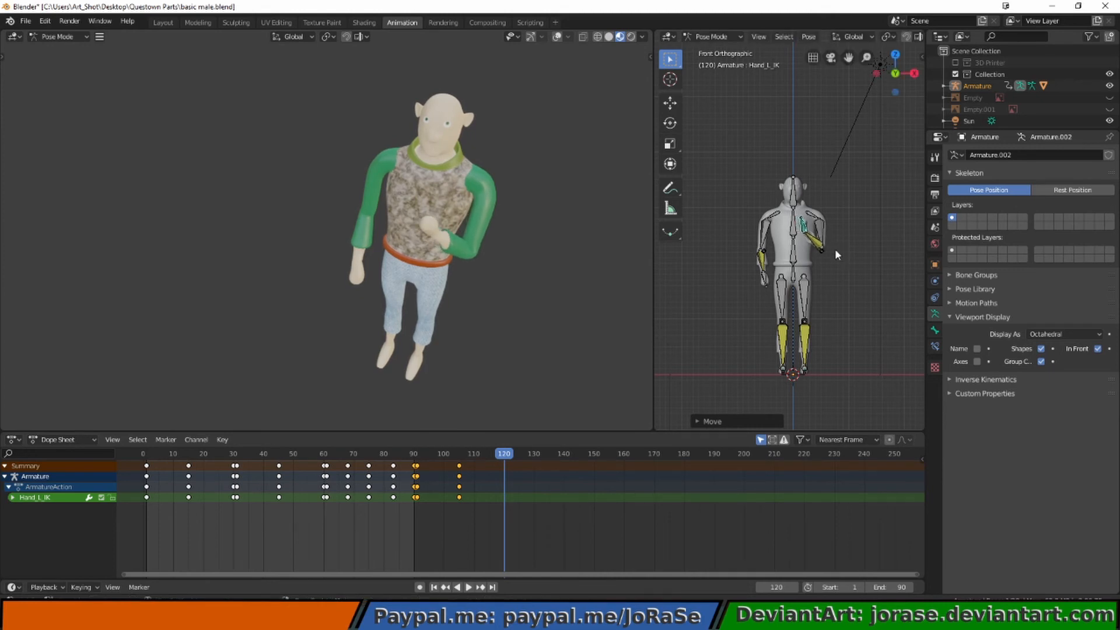
pyautogui.press('r')
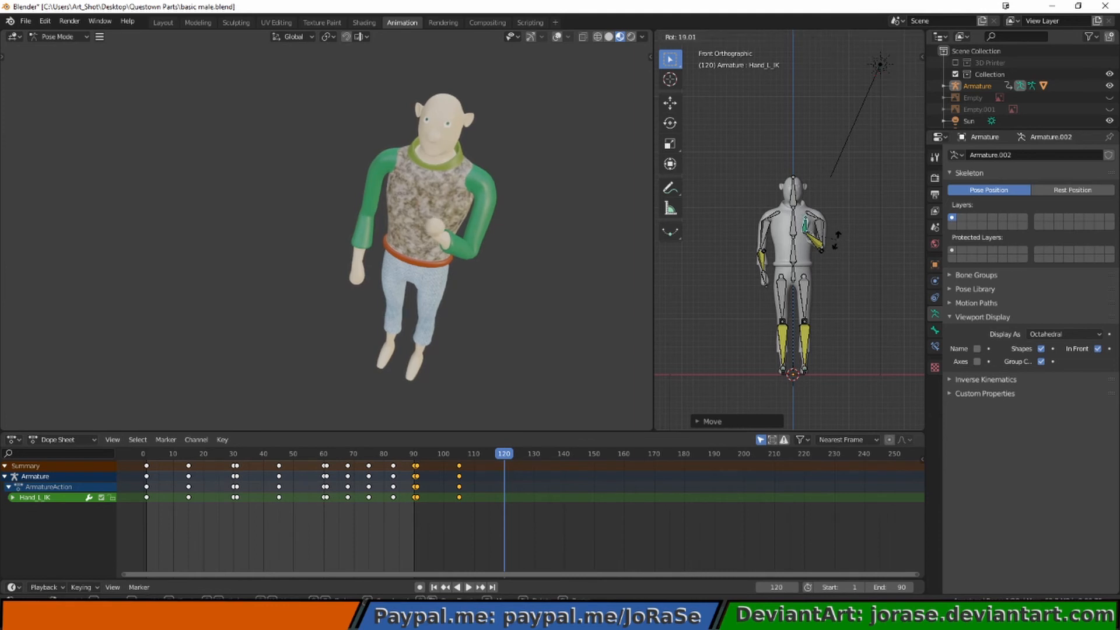
pyautogui.click(834, 233)
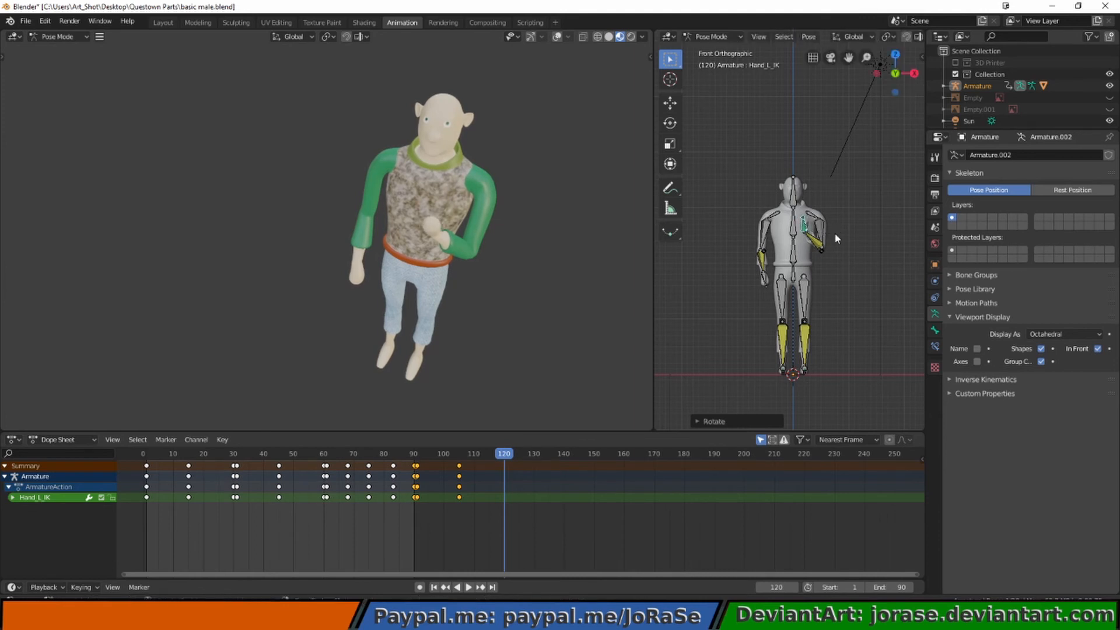
# - Select the Hand_R_IK bone and move it about 0.77 m up and 0.2 m forward to the left hand's height
pyautogui.click(764, 275)
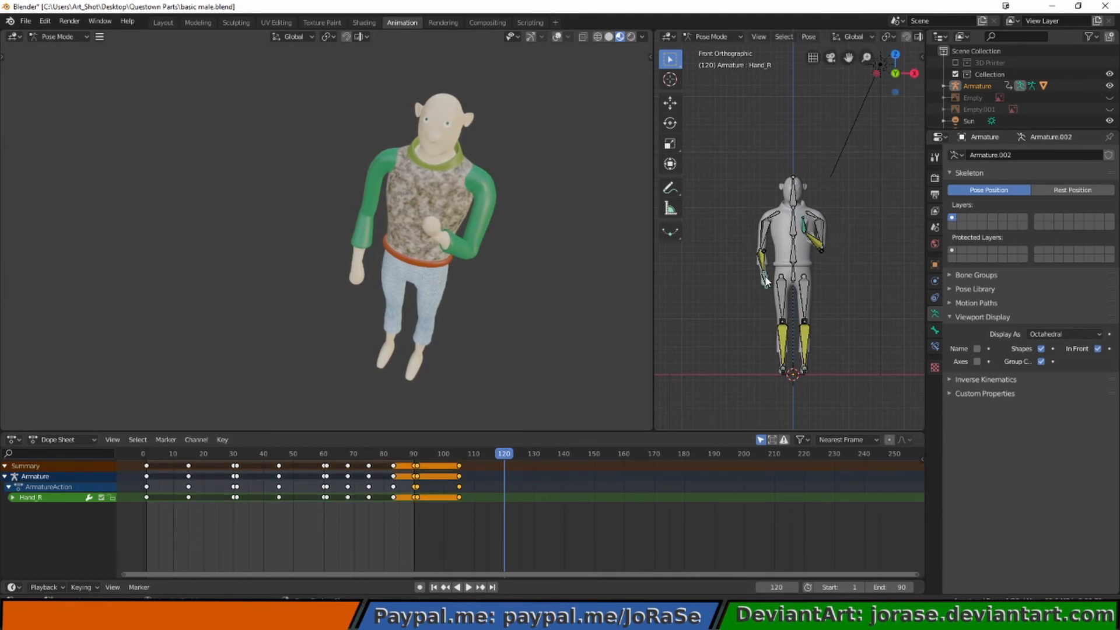
pyautogui.click(766, 281)
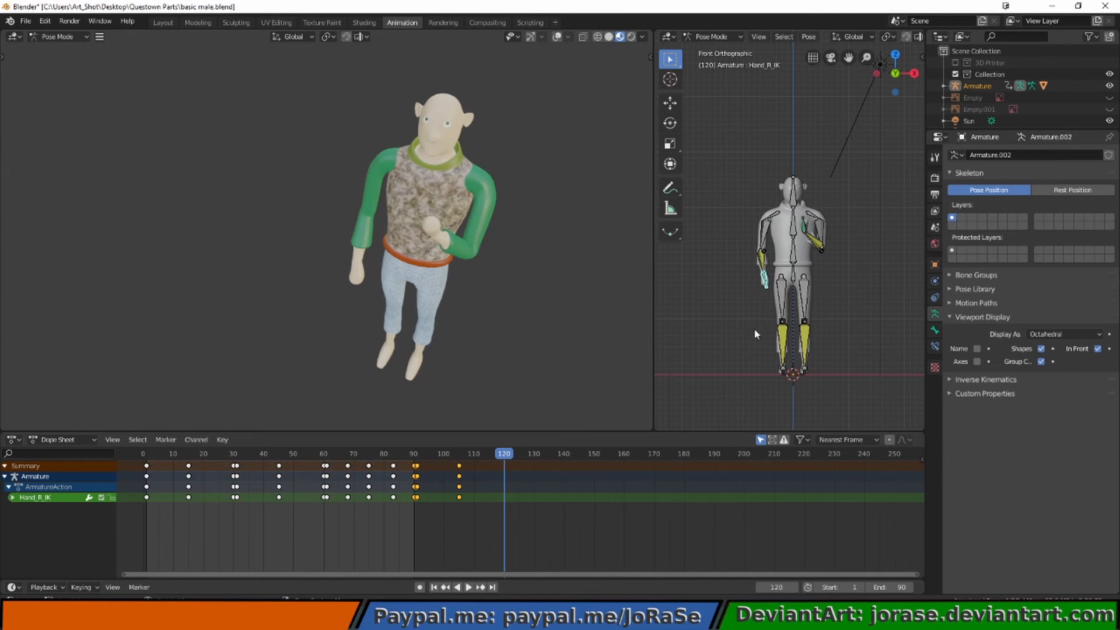
pyautogui.press('KP_3')
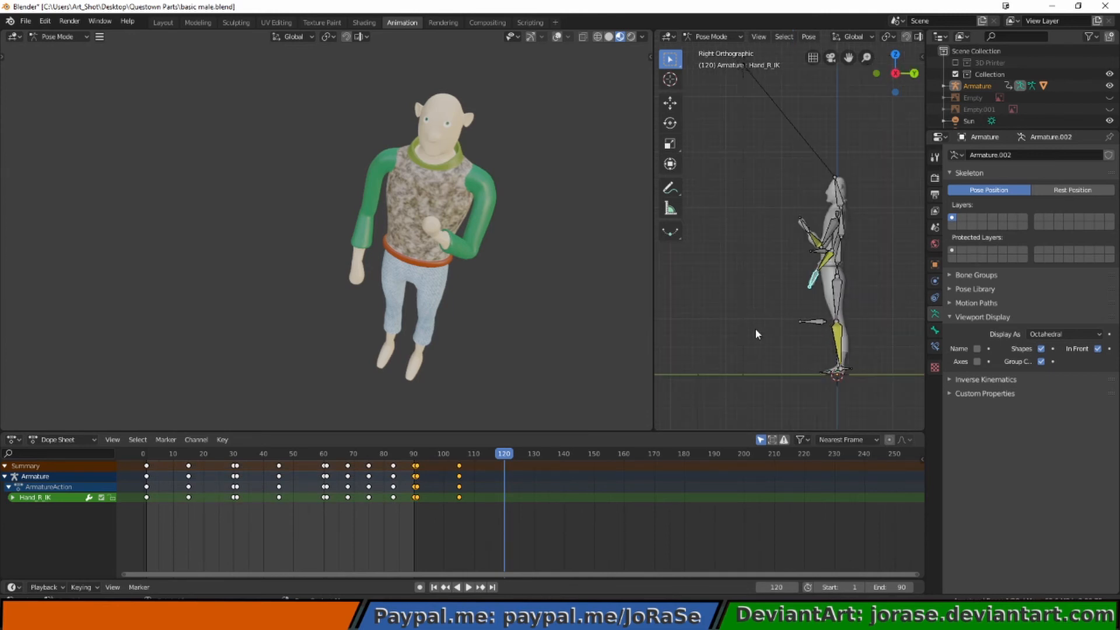
pyautogui.press('g')
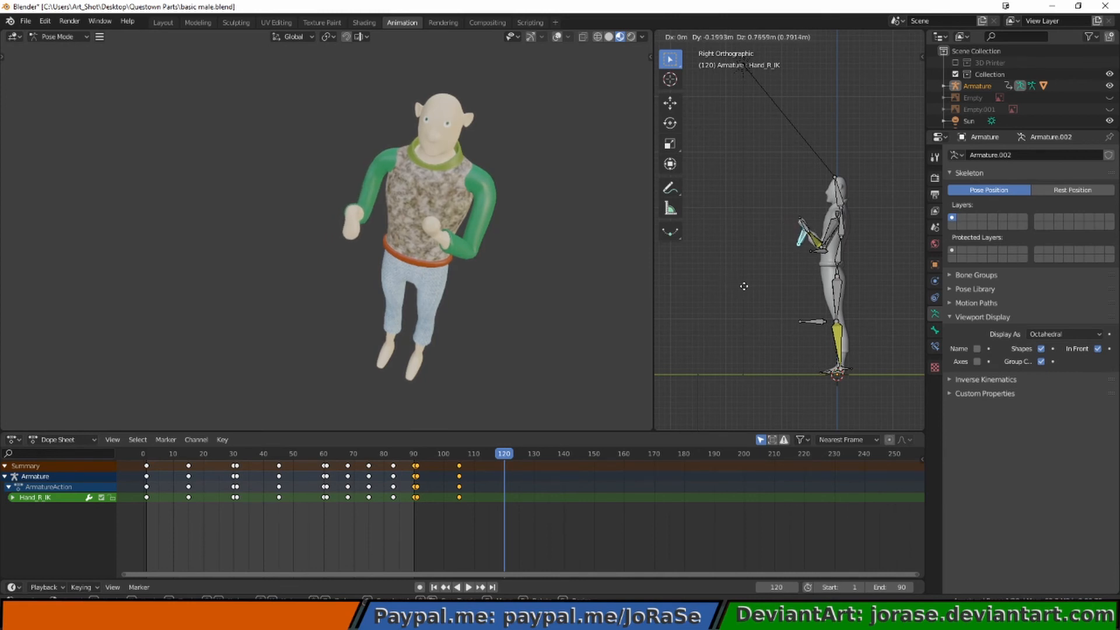
pyautogui.click(744, 287)
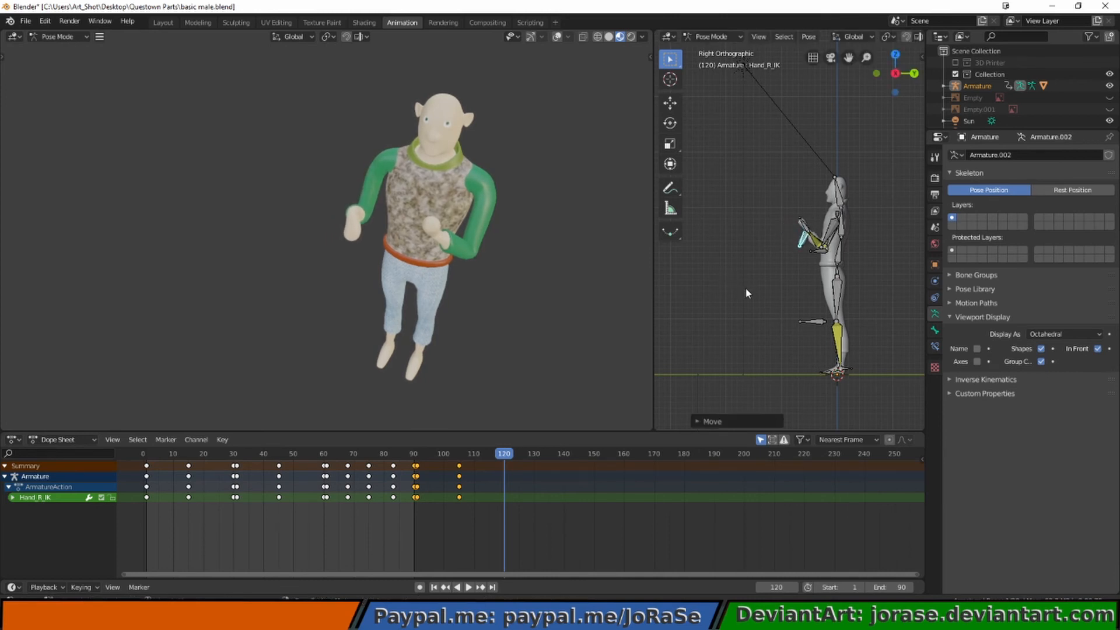
# - Move Hand_R_IK about 0.25 m inward along global X to bring the right hand in front of the chest
pyautogui.press('KP_1')
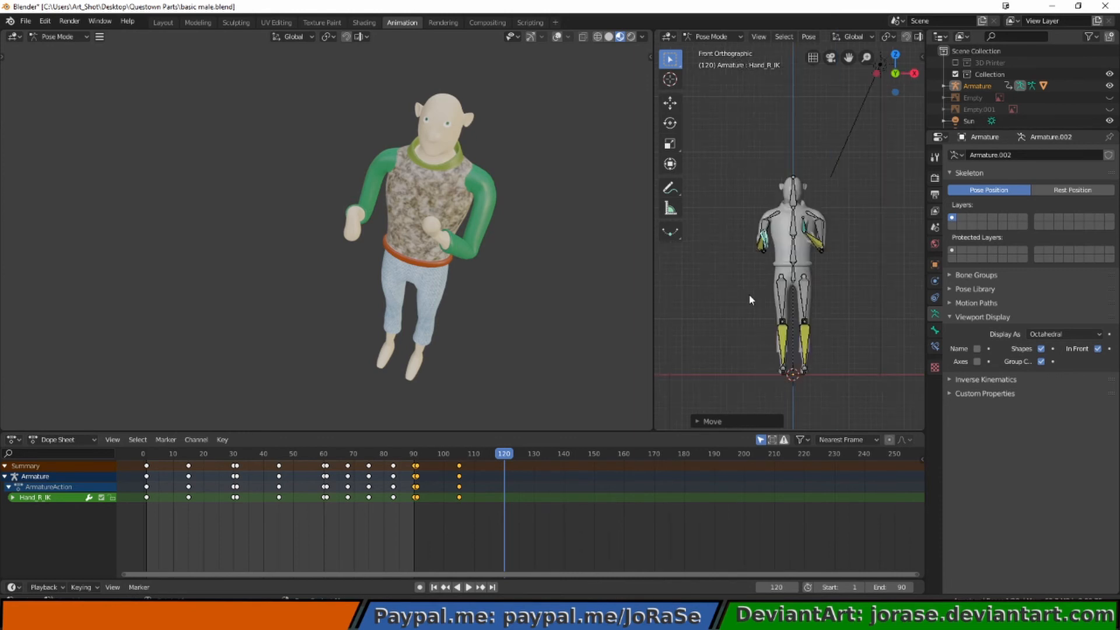
pyautogui.press('g')
pyautogui.press('x')
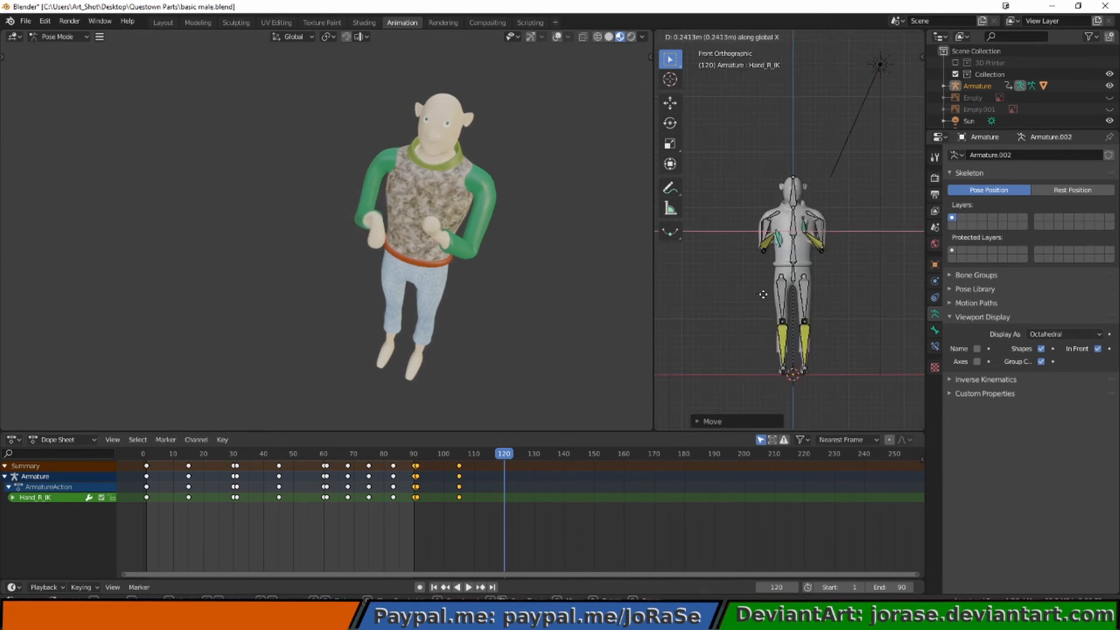
pyautogui.click(766, 296)
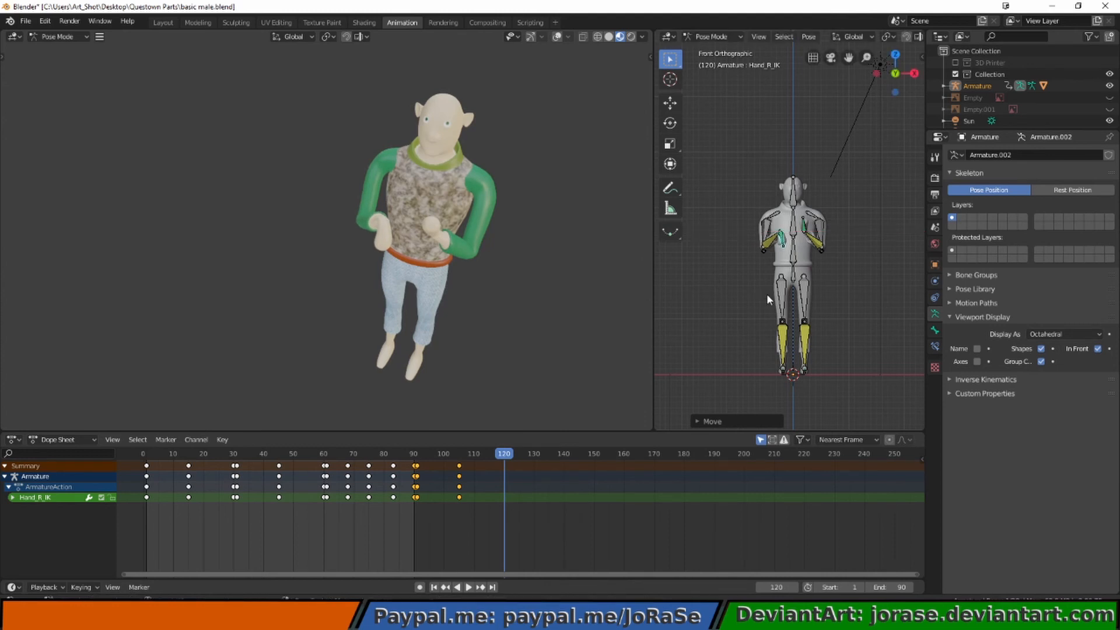
# - Rotate Hand_R_IK about 125° in the side view so the right hand points upward like the left
pyautogui.press('KP_3')
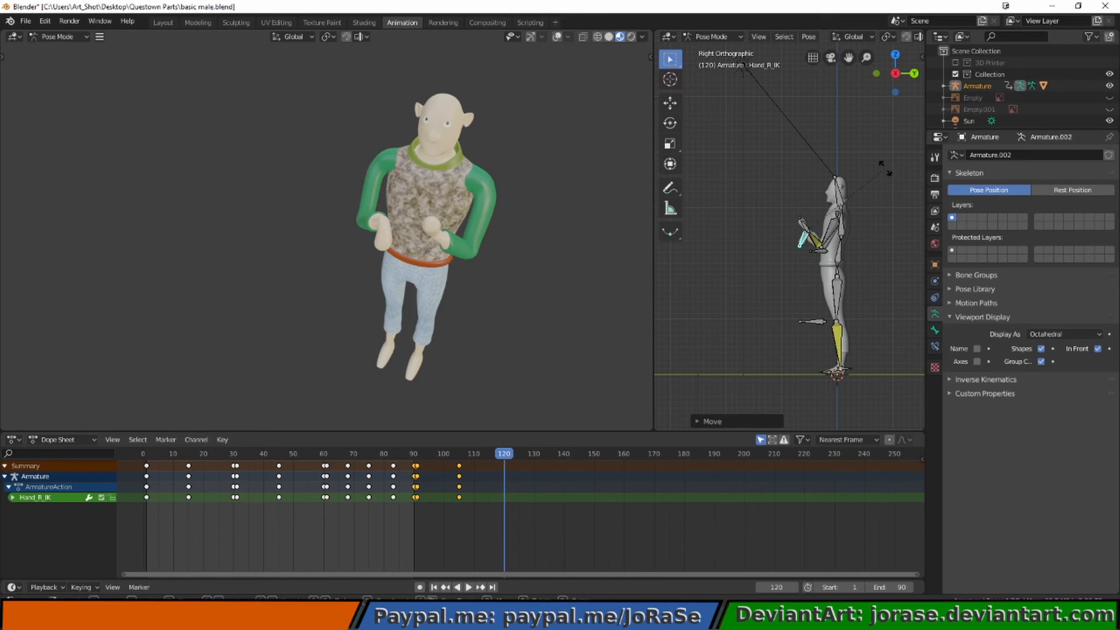
pyautogui.press('r')
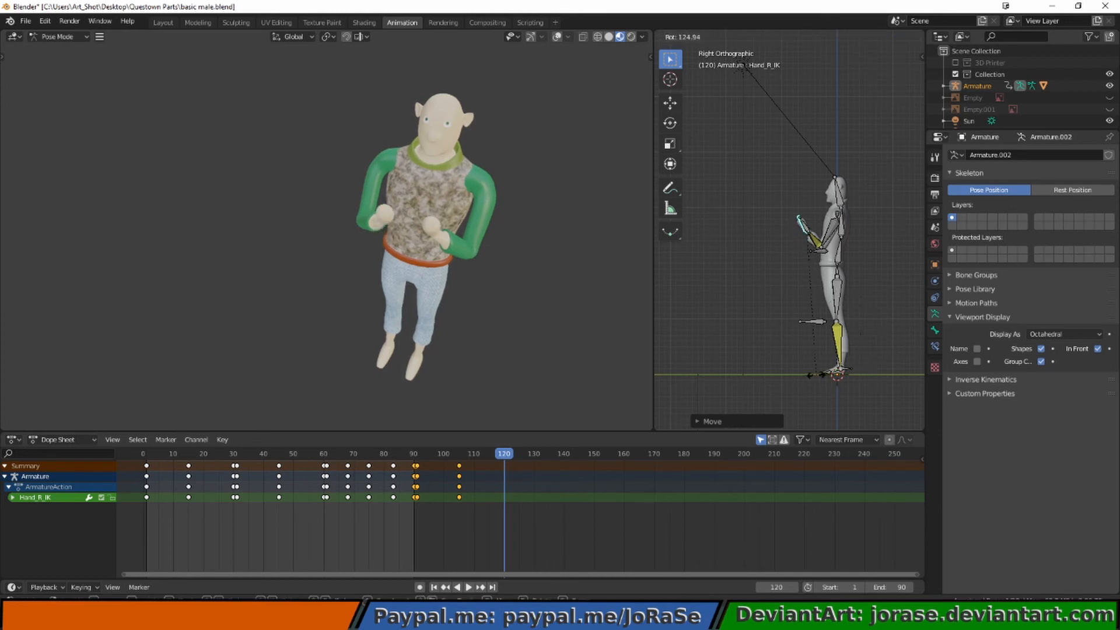
pyautogui.click(814, 375)
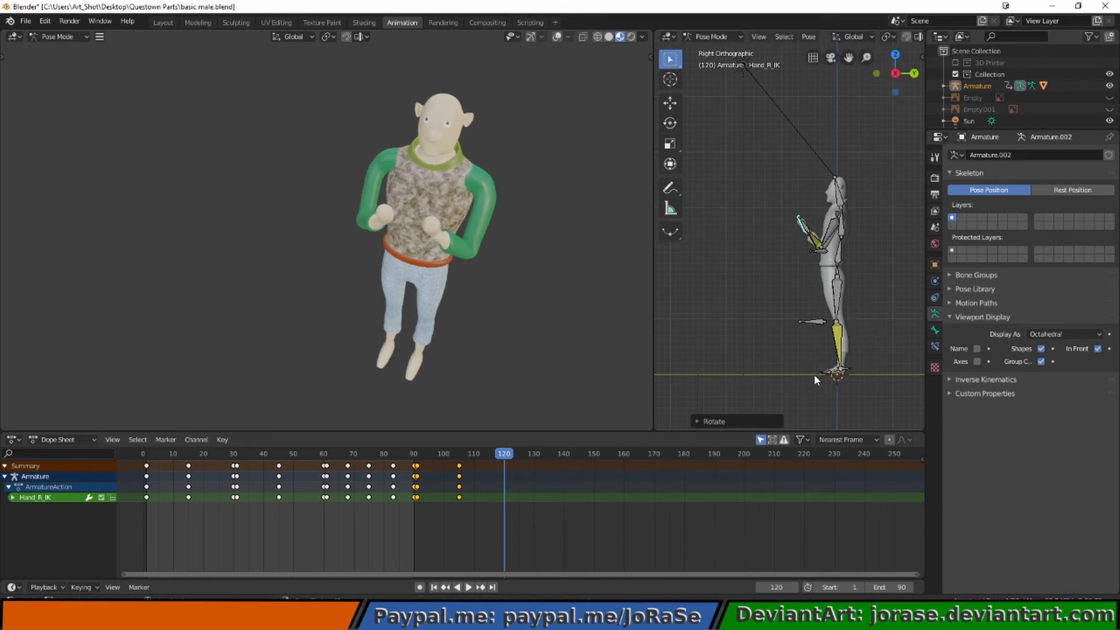
pyautogui.press('KP_1')
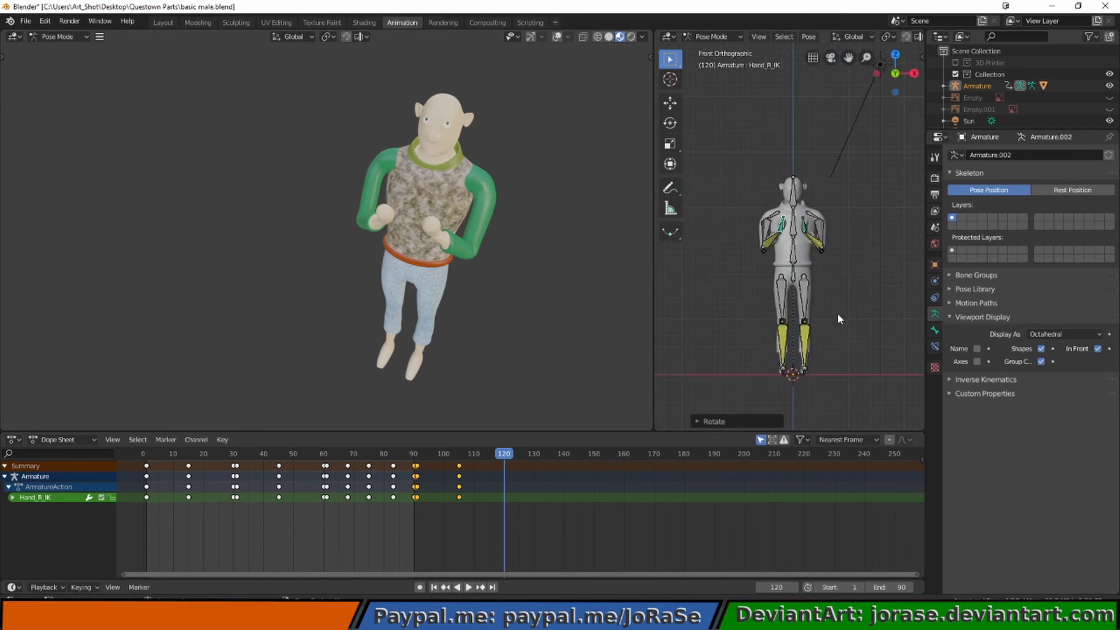
# - Rotate Hand_R_IK slightly in the front view to fine-tune the right hand's tilt, and deselect the bone
pyautogui.press('r')
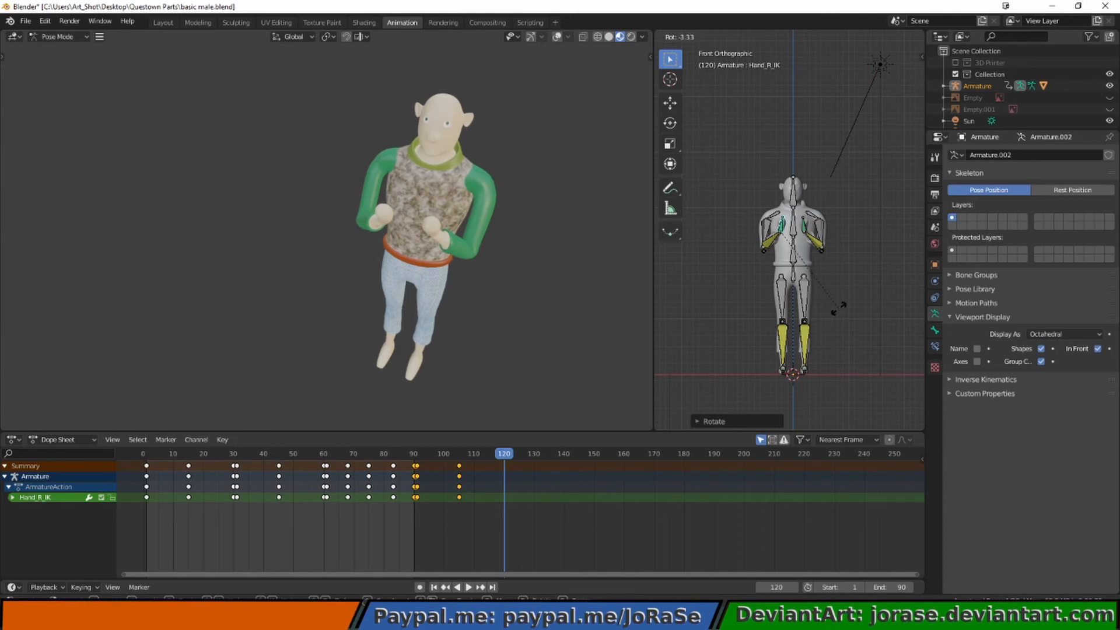
pyautogui.click(838, 308)
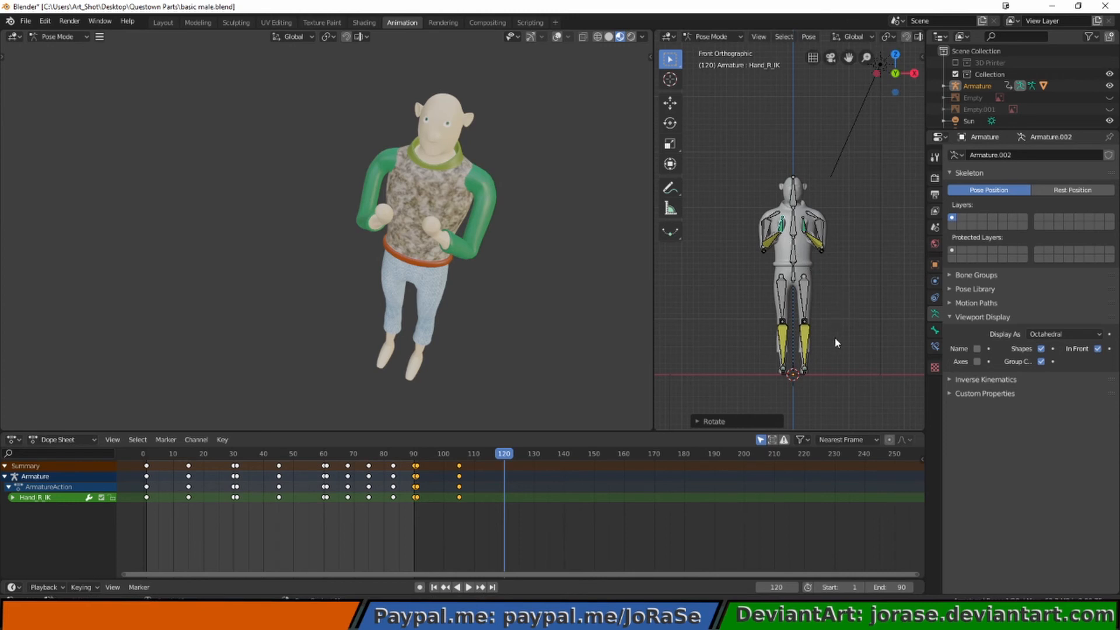
pyautogui.click(834, 303)
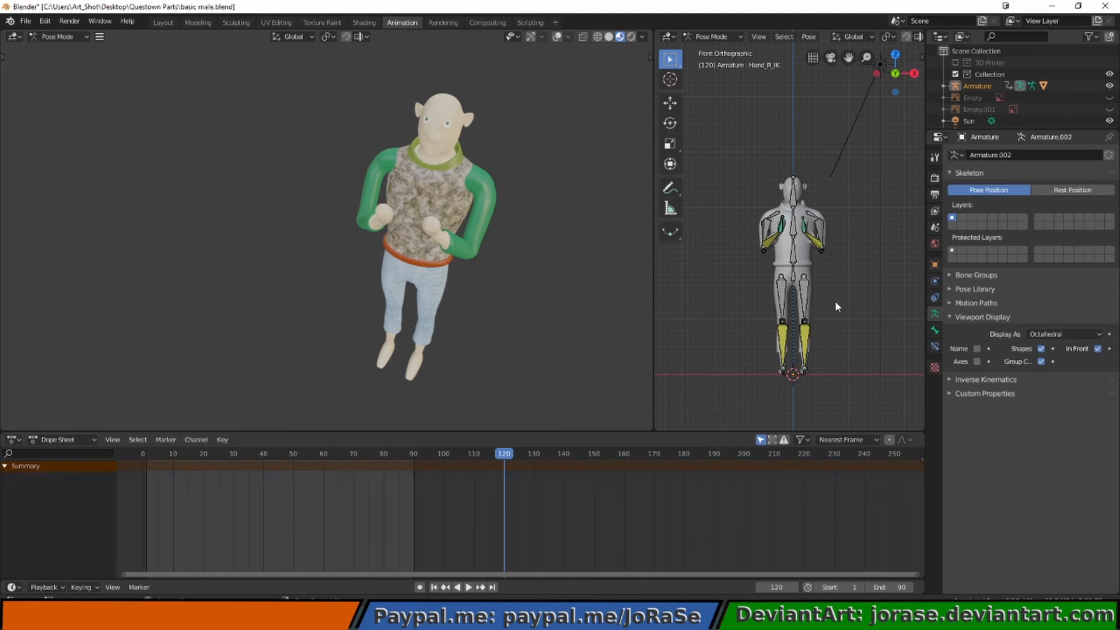
# - Select all the armature's bones and insert keyframes for the raised-hands pose at frame 120
pyautogui.moveTo(832, 286); pyautogui.dragTo(751, 341, button='middle')
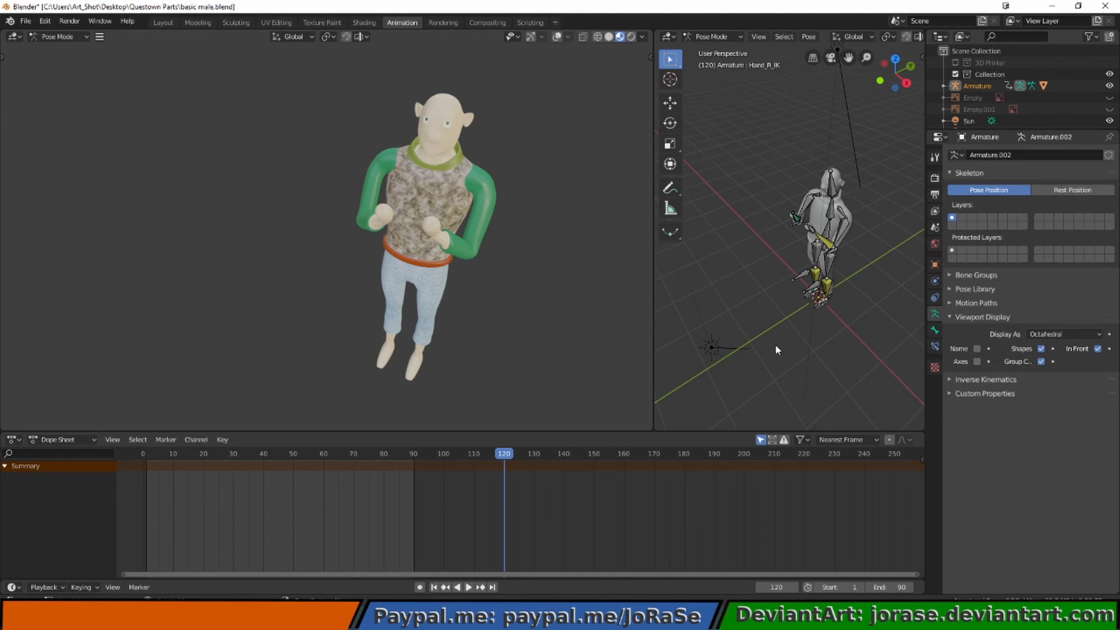
pyautogui.moveTo(758, 303); pyautogui.dragTo(828, 334, button='middle')
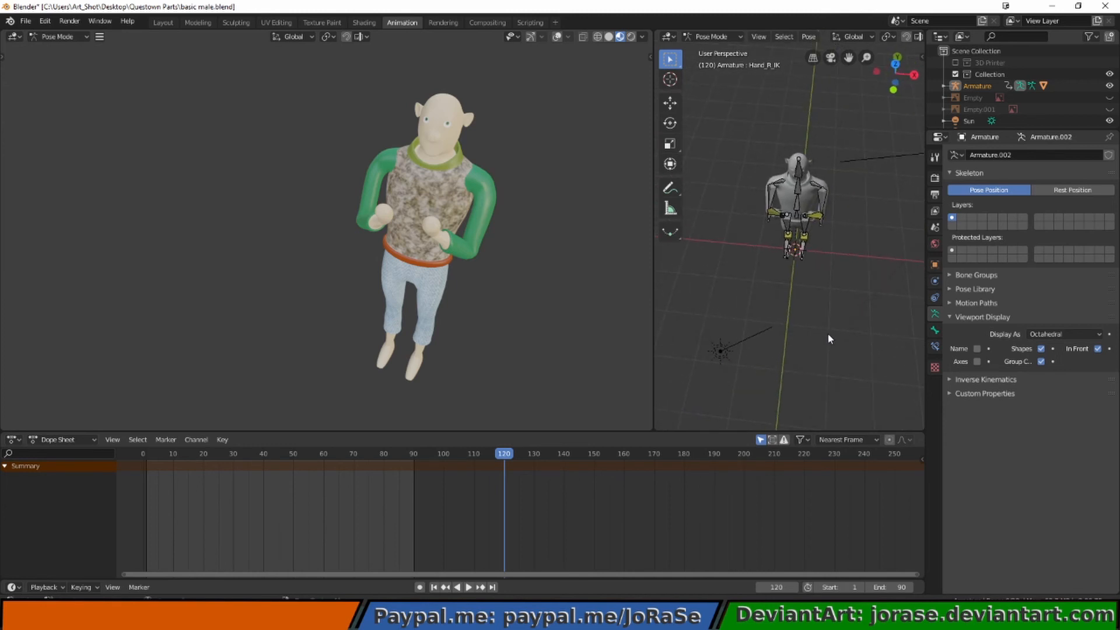
pyautogui.press('a')
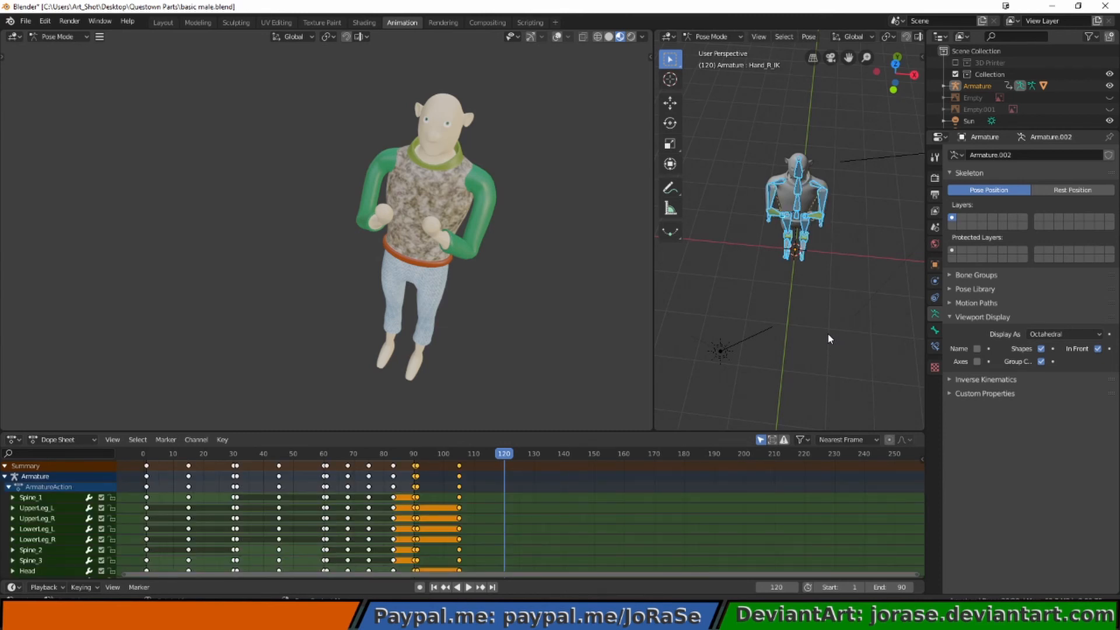
pyautogui.press('i')
pyautogui.click(828, 334)
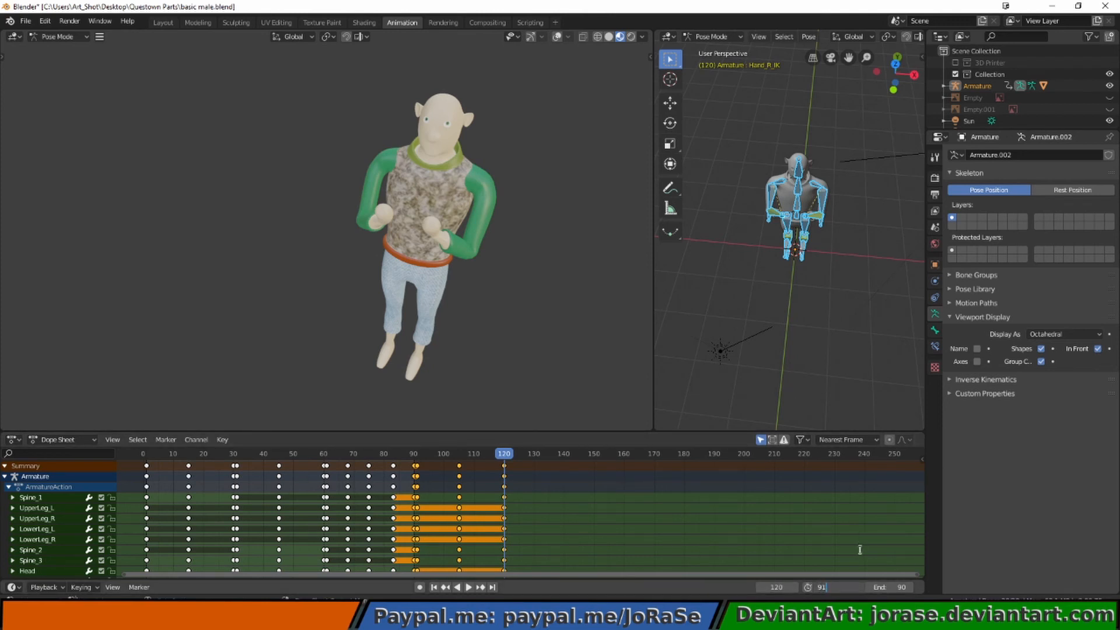
# - Set the playback range to start at frame 91 and end at frame 120
pyautogui.press('Return')
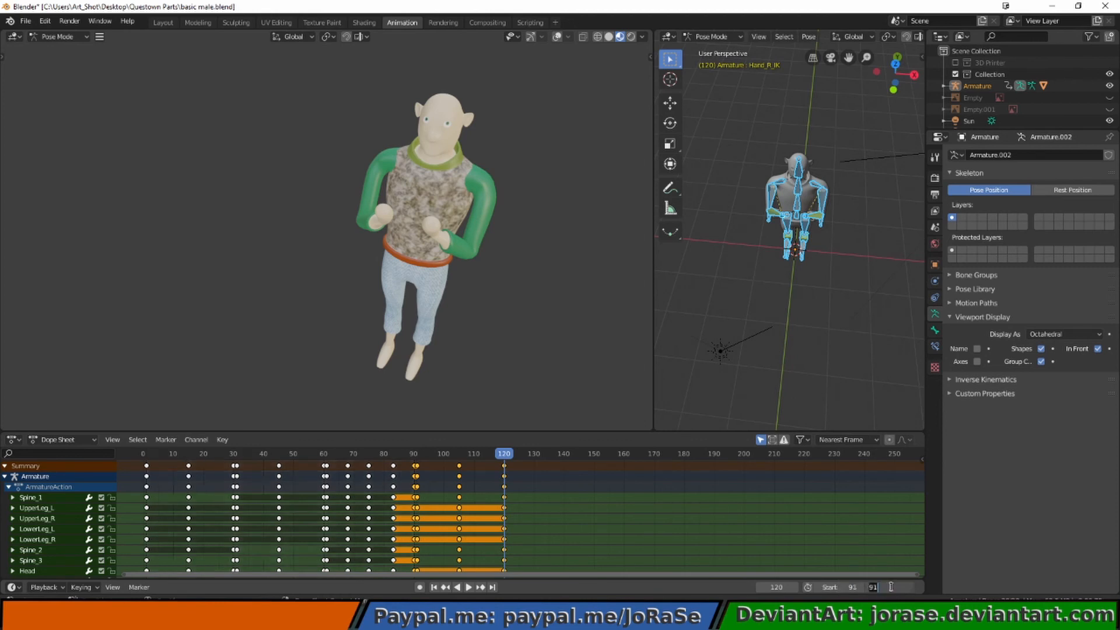
pyautogui.write('120')
pyautogui.press('Return')
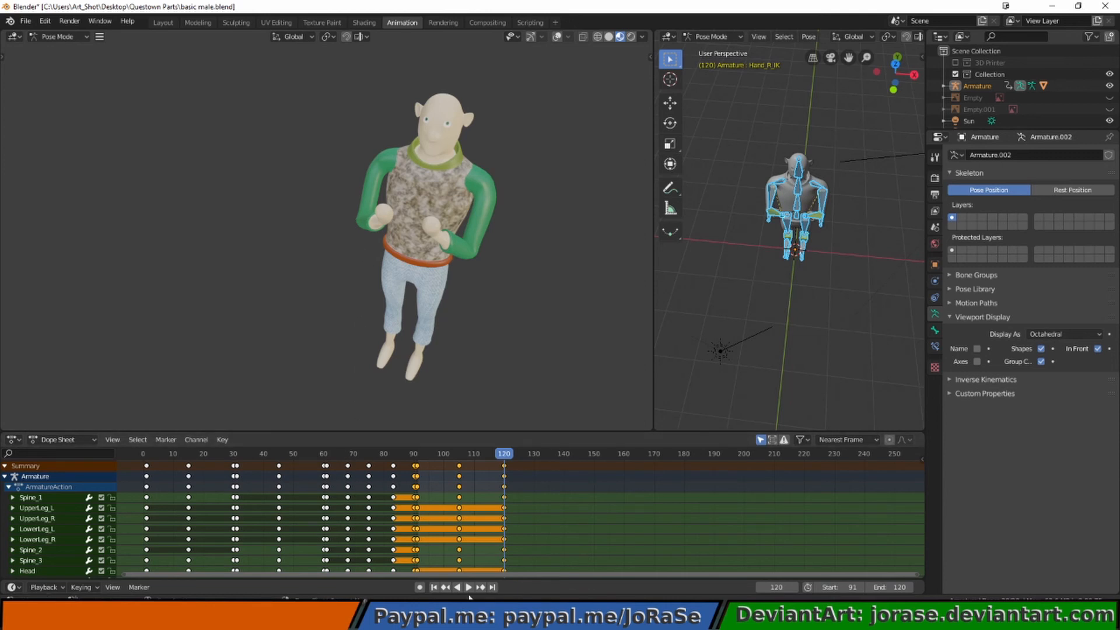
# - Play the lifting animation from frame 91 to check the crouch and rise, and stop the playback
pyautogui.click(434, 588)
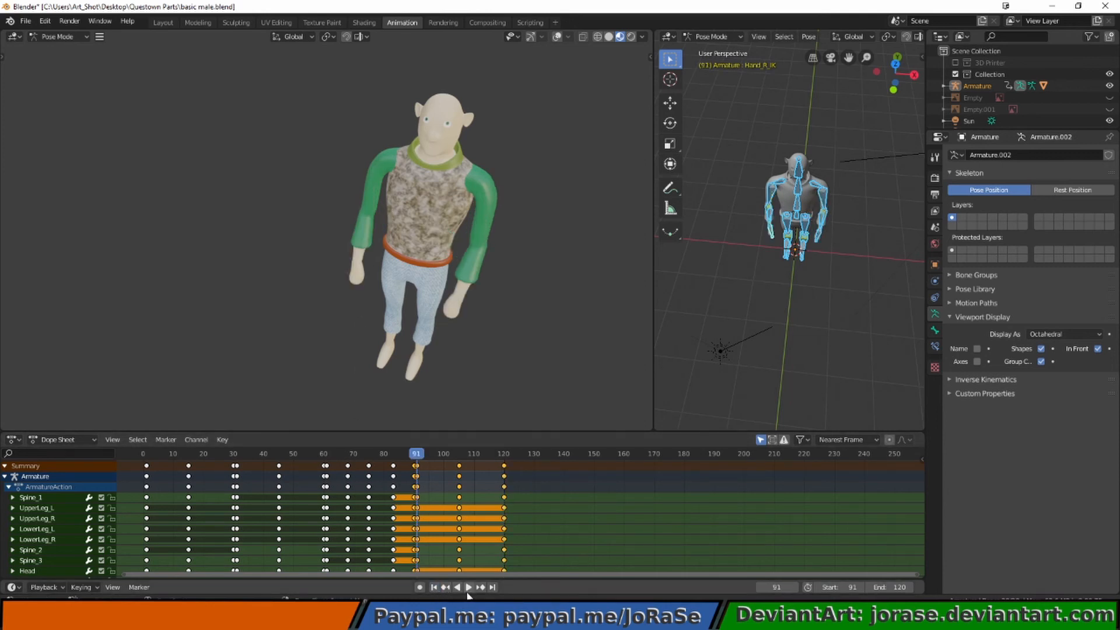
pyautogui.click(469, 588)
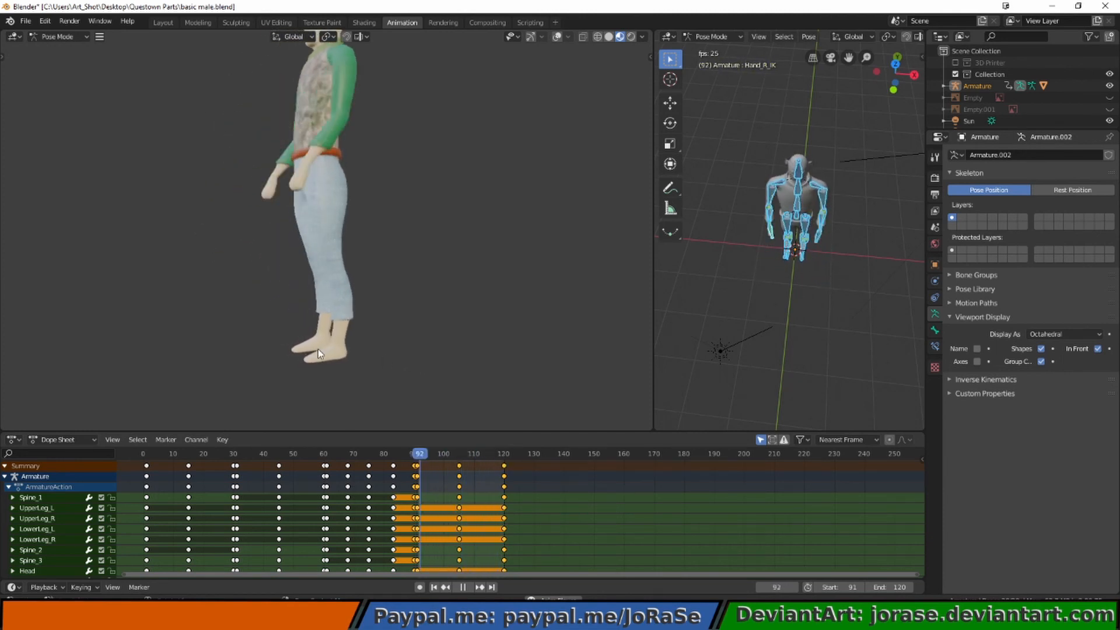
pyautogui.click(464, 588)
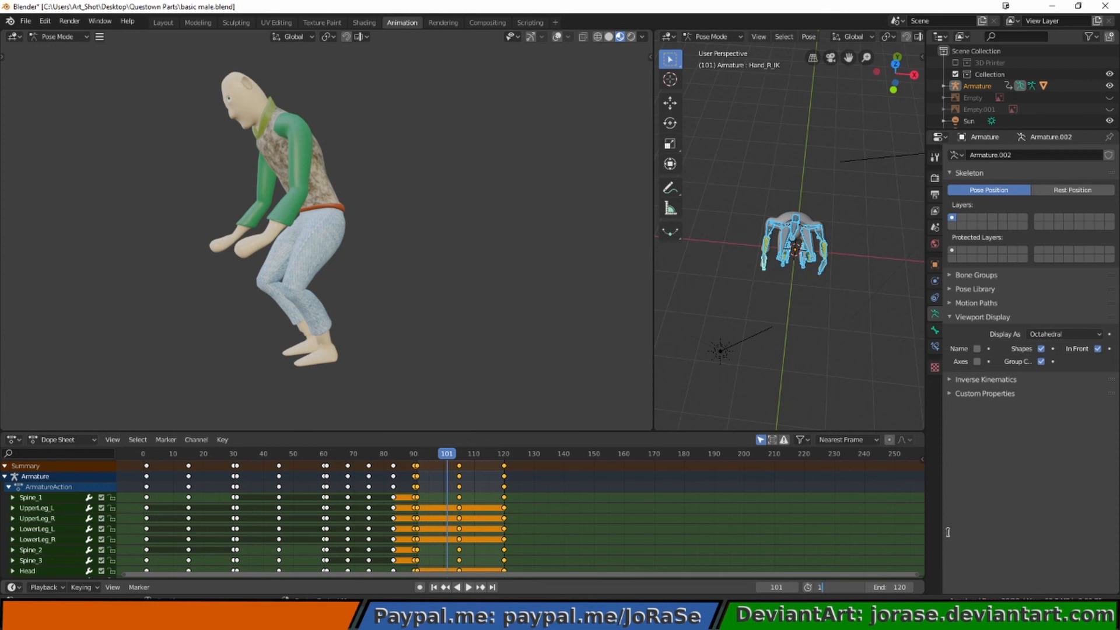
# - Set the start frame to 1 and play the complete animation sequence from the beginning
pyautogui.press('Return')
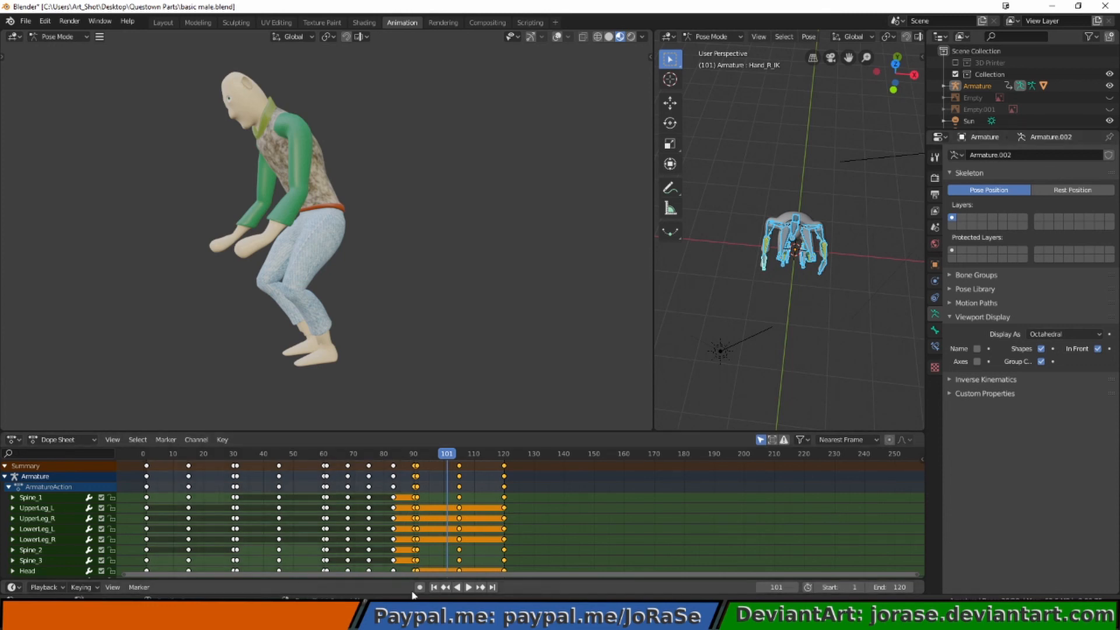
pyautogui.click(434, 588)
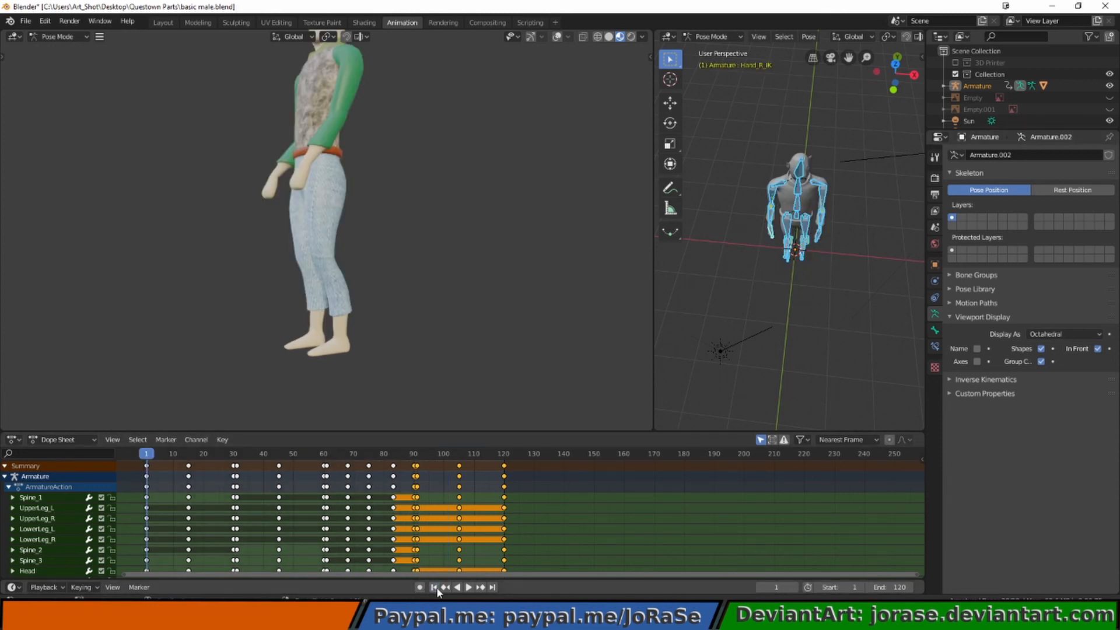
pyautogui.click(470, 587)
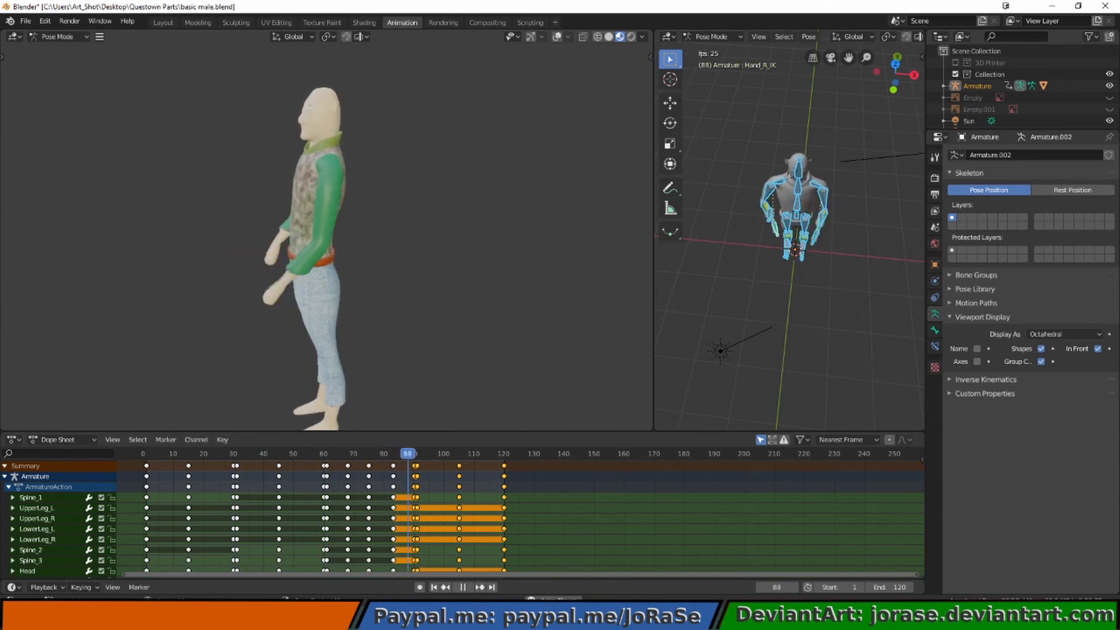
# - In the text editor, record the Lifting Animation as Start: 91 End: 120 in the animation list, save it and move its window away
pyautogui.moveTo(0, 365); pyautogui.dragTo(491, 317)
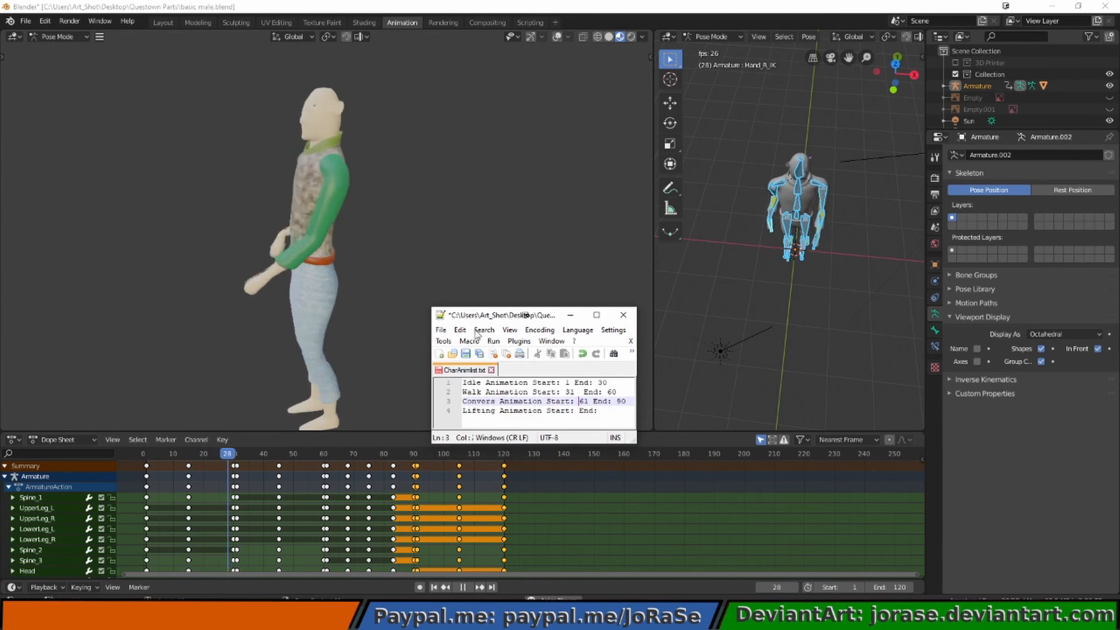
pyautogui.click(577, 410)
pyautogui.write('9')
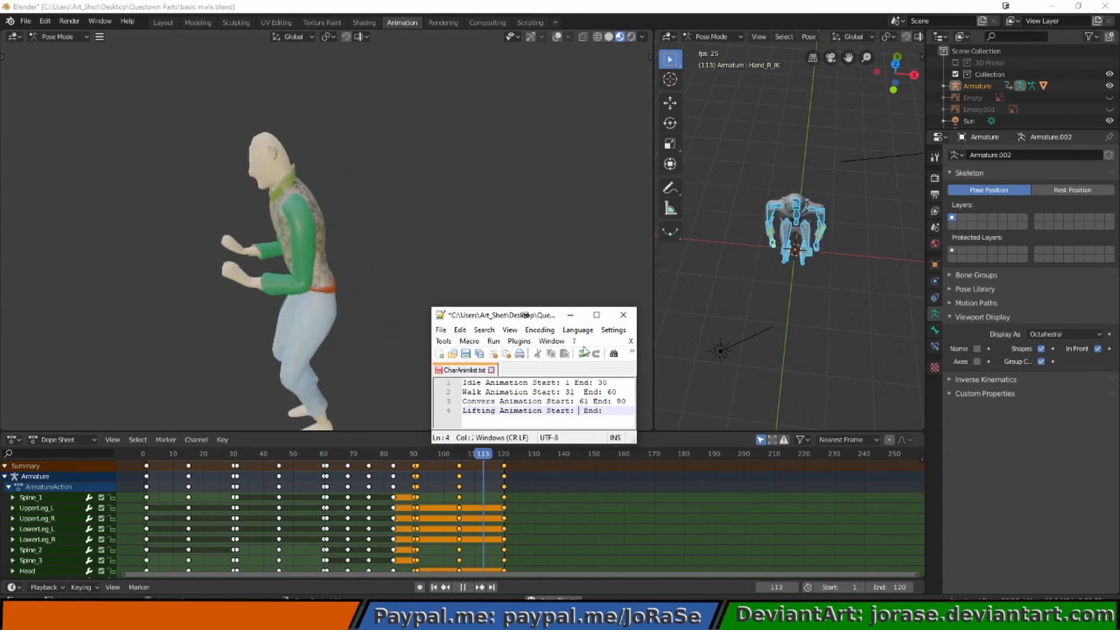
pyautogui.write('1')
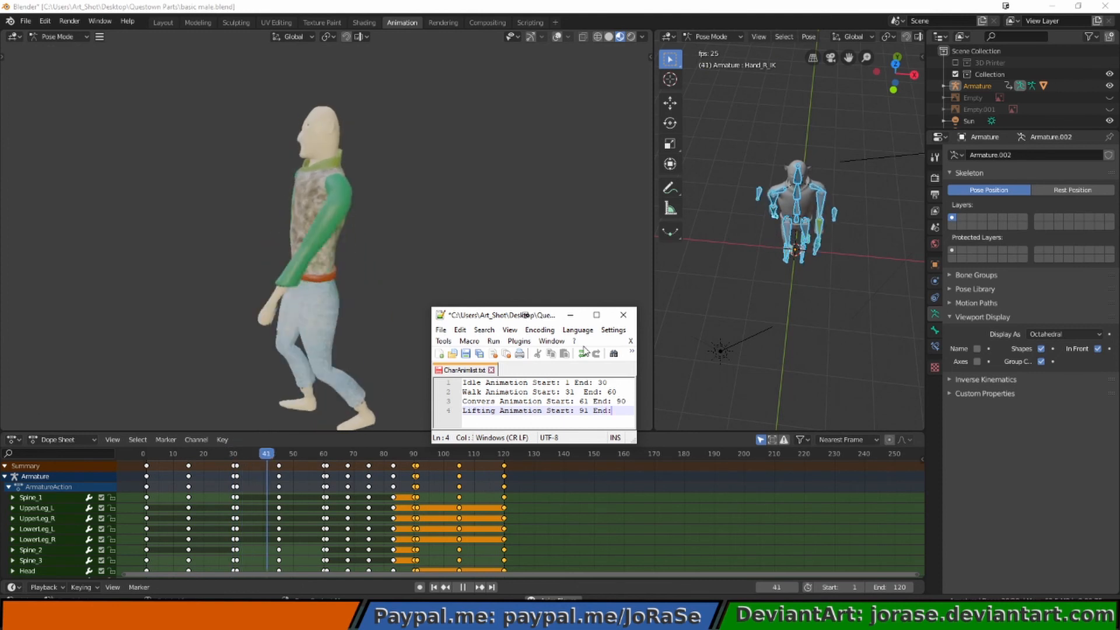
pyautogui.write(' End: 120')
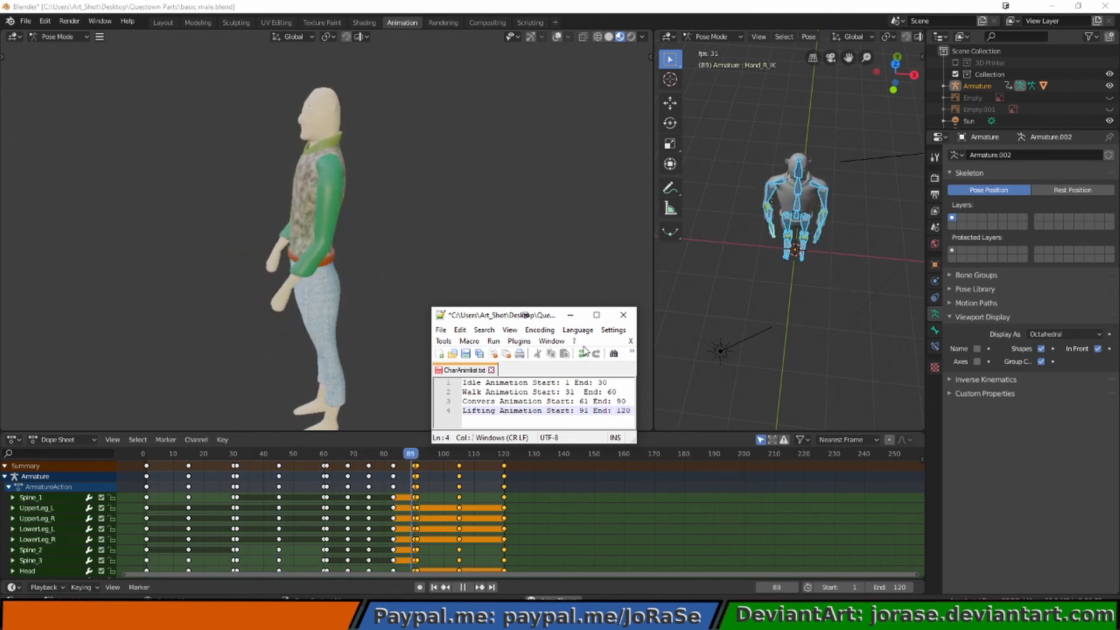
pyautogui.click(466, 355)
pyautogui.moveTo(472, 317); pyautogui.dragTo(0, 376)
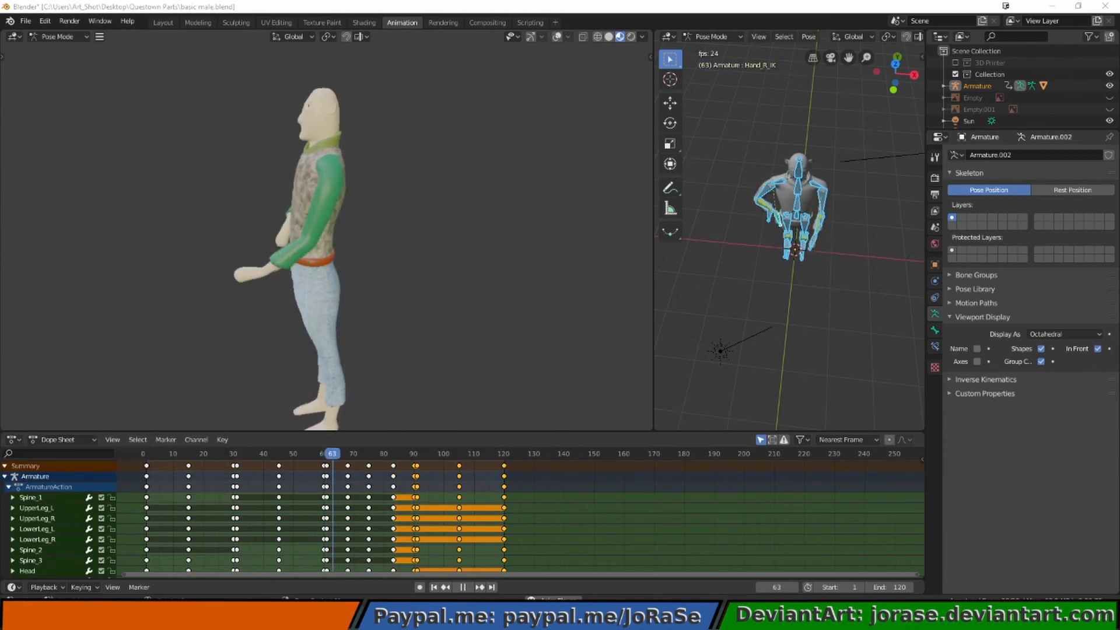
# - Switch back to Blender and save the basic male.blend file
pyautogui.click(27, 21)
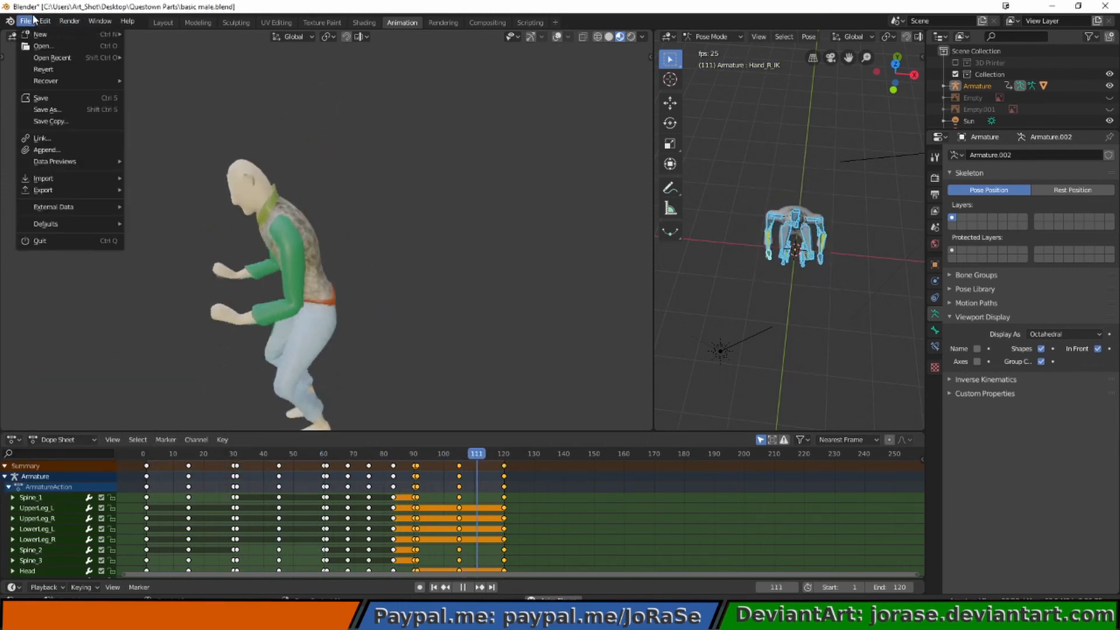
pyautogui.click(53, 98)
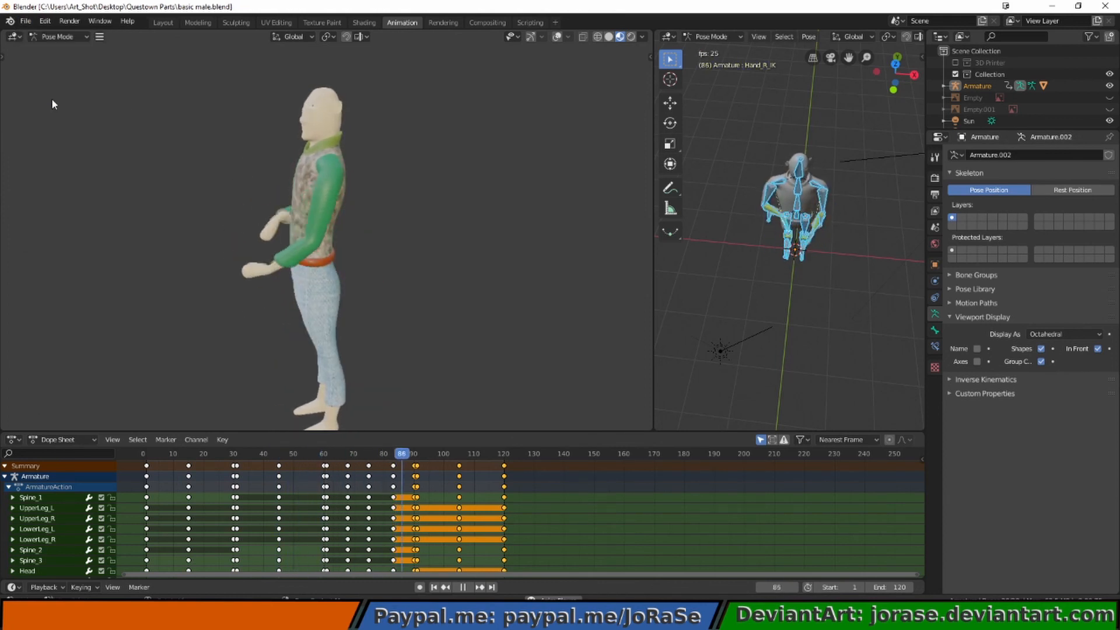